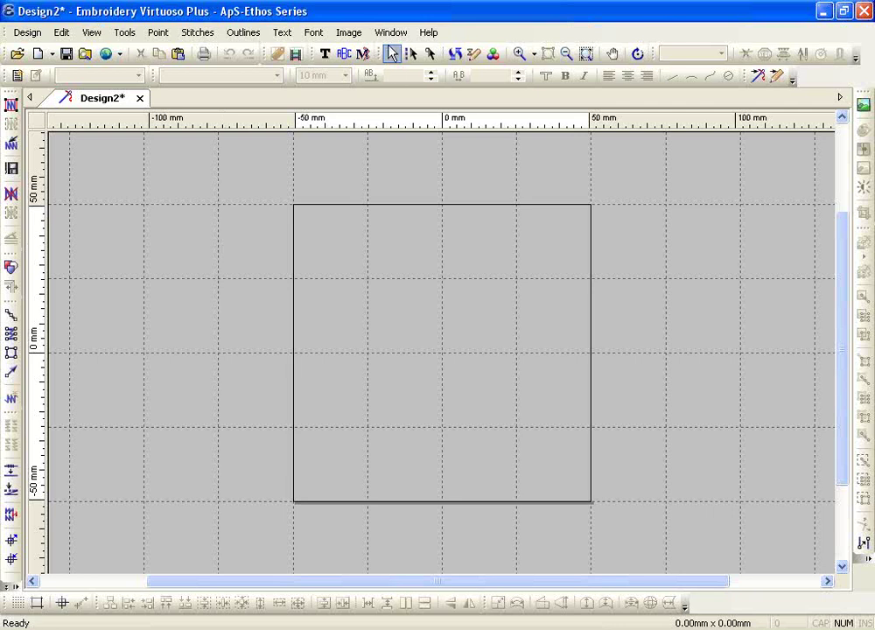
- Change the design background from black to the light silver-grey basic colour
left_click(390, 33)
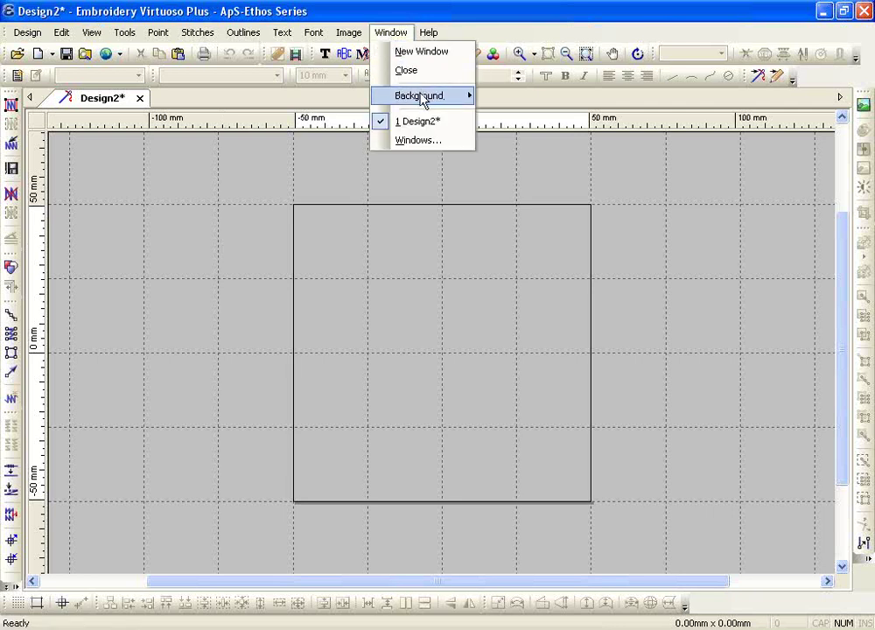
mouse_move(422, 101)
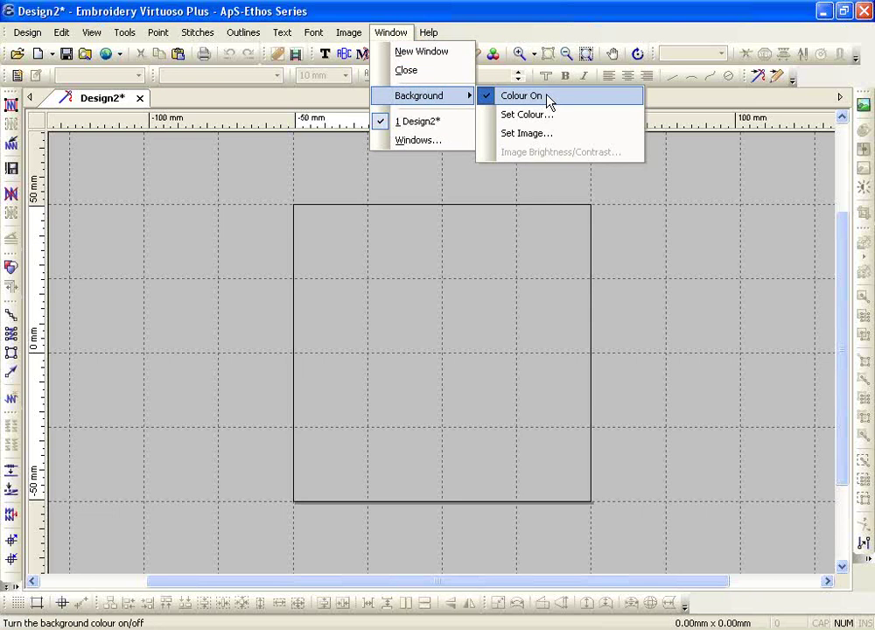
left_click(380, 238)
left_click(390, 33)
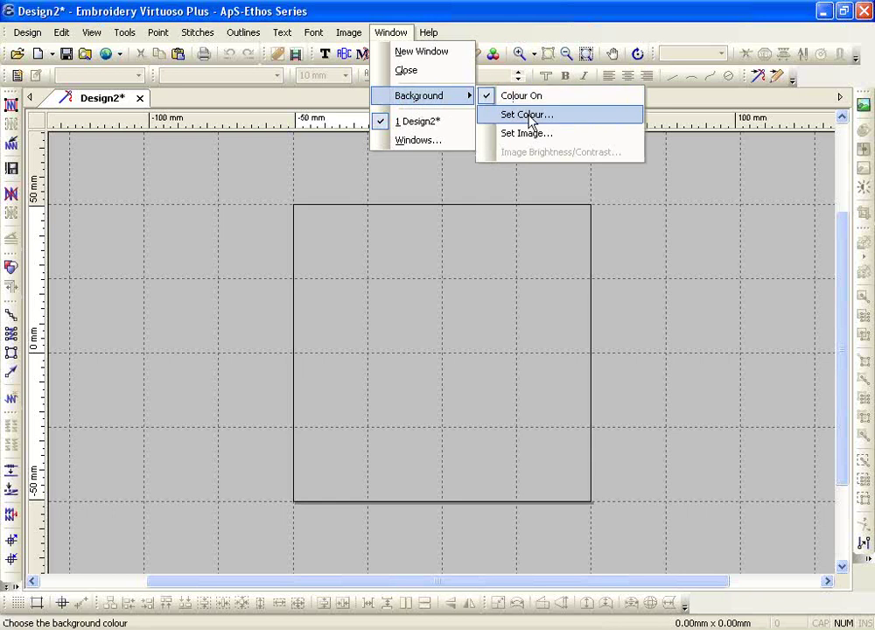
left_click(530, 122)
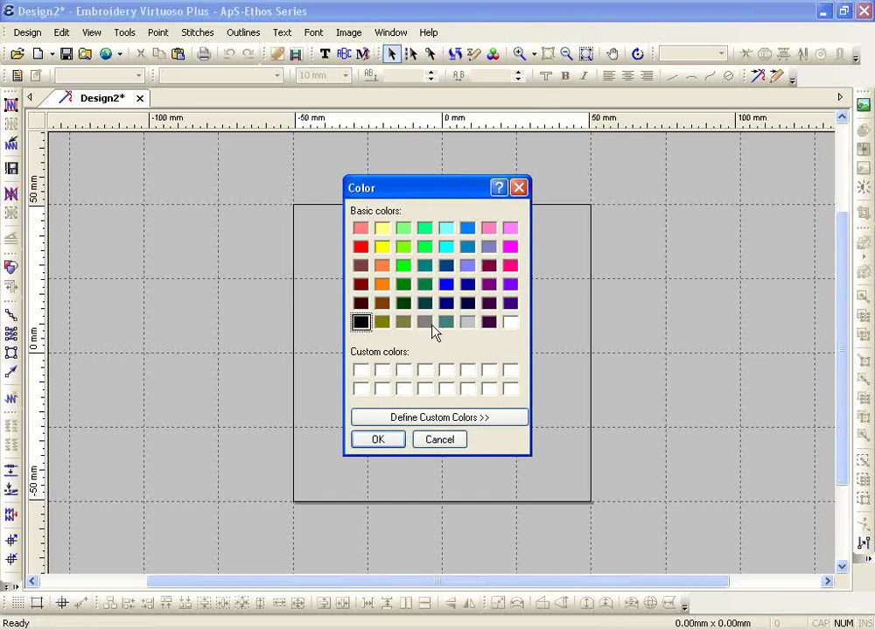
left_click(467, 322)
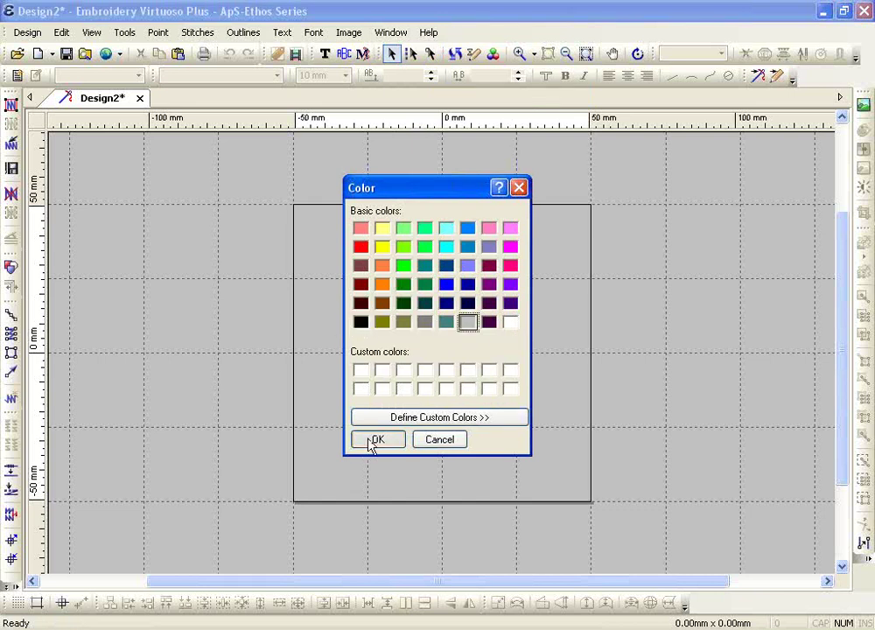
left_click(372, 442)
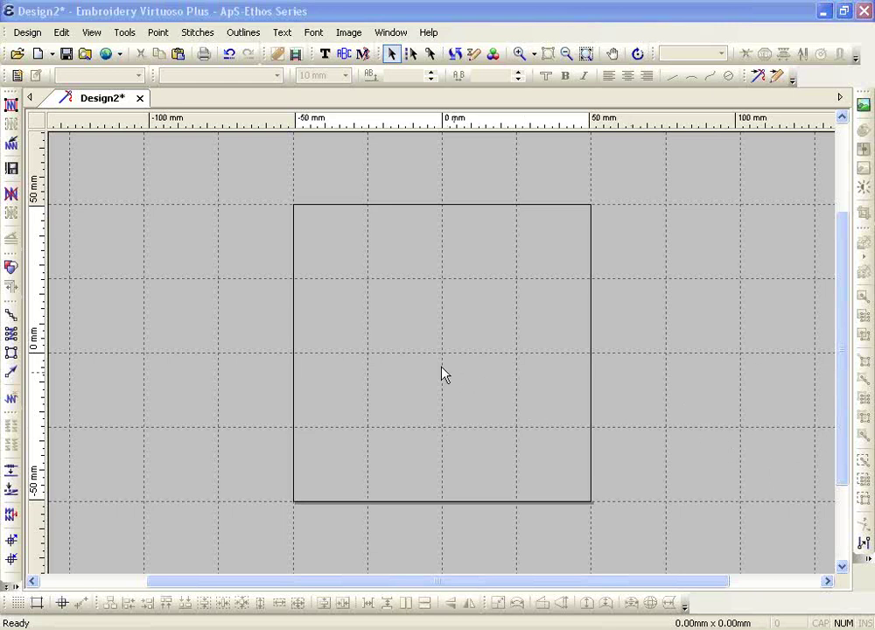
- Accept the 476.3 mm screen width in the Screen Properties calibration
left_click(88, 32)
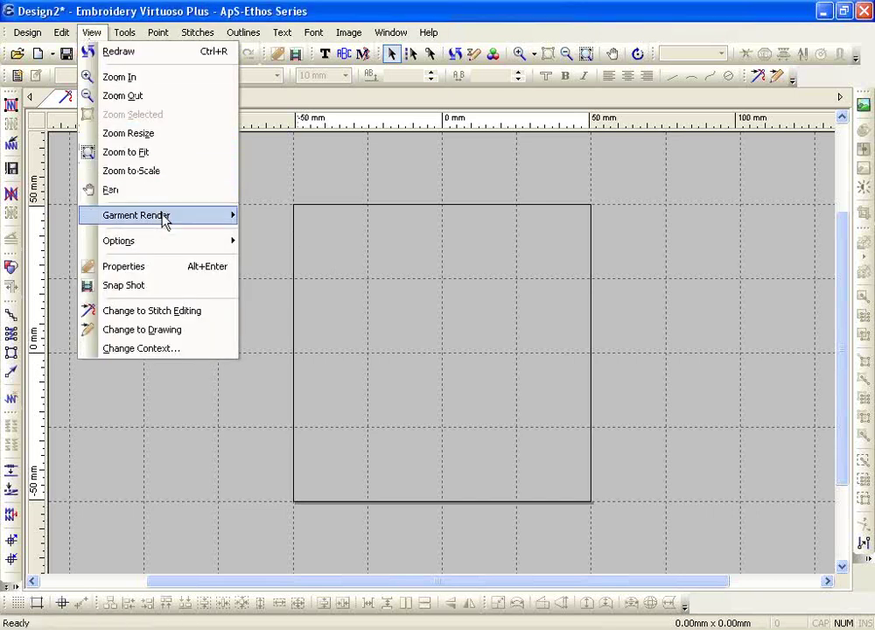
mouse_move(163, 242)
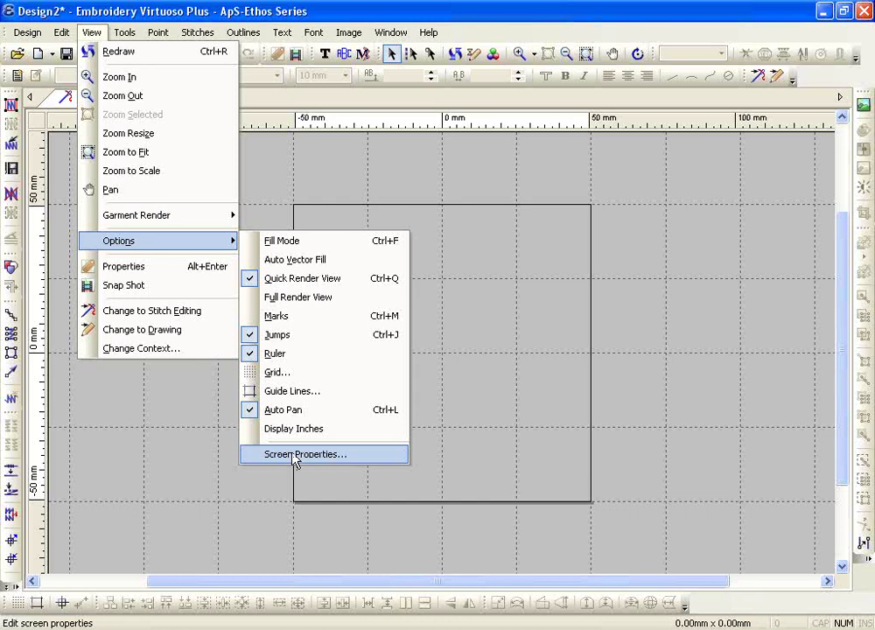
left_click(294, 461)
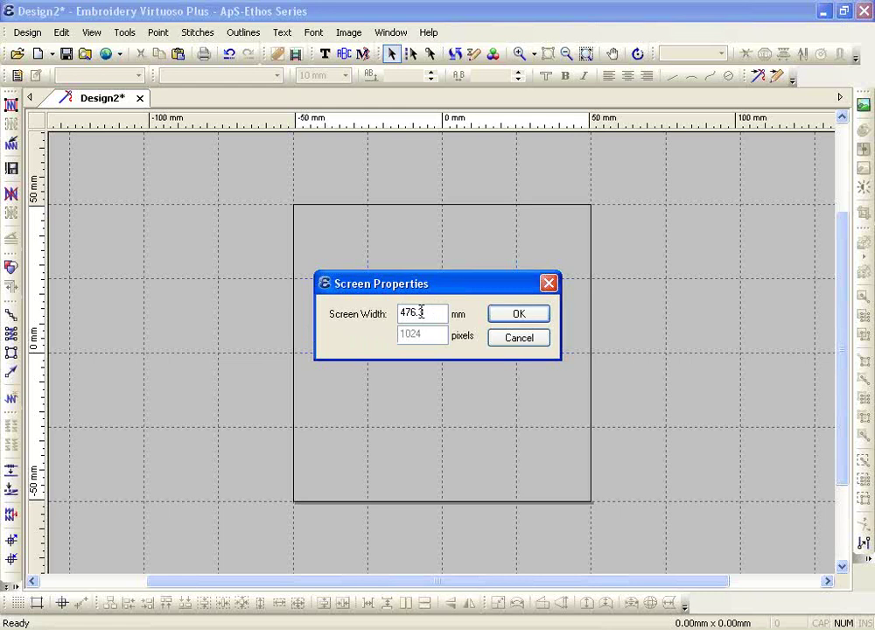
left_click(520, 316)
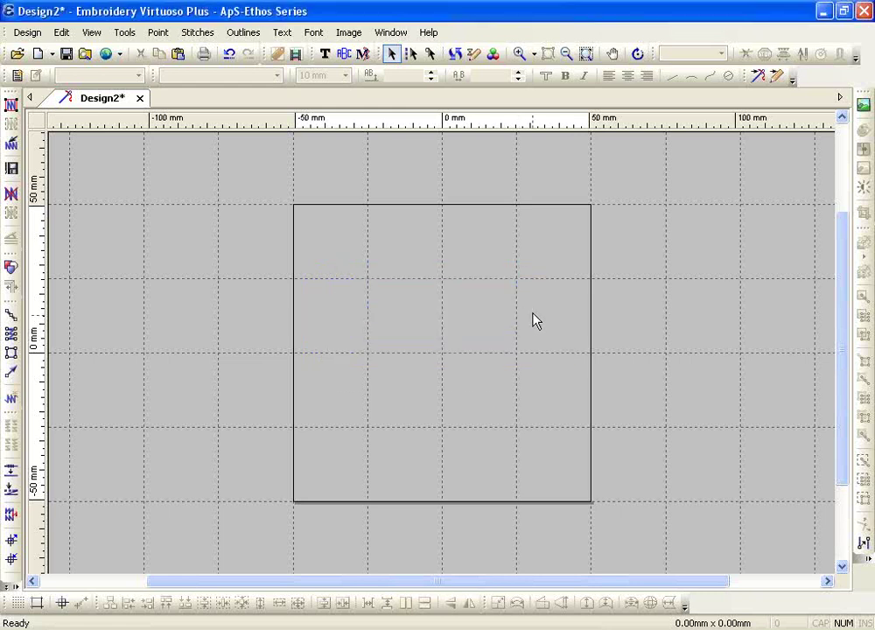
left_click(535, 55)
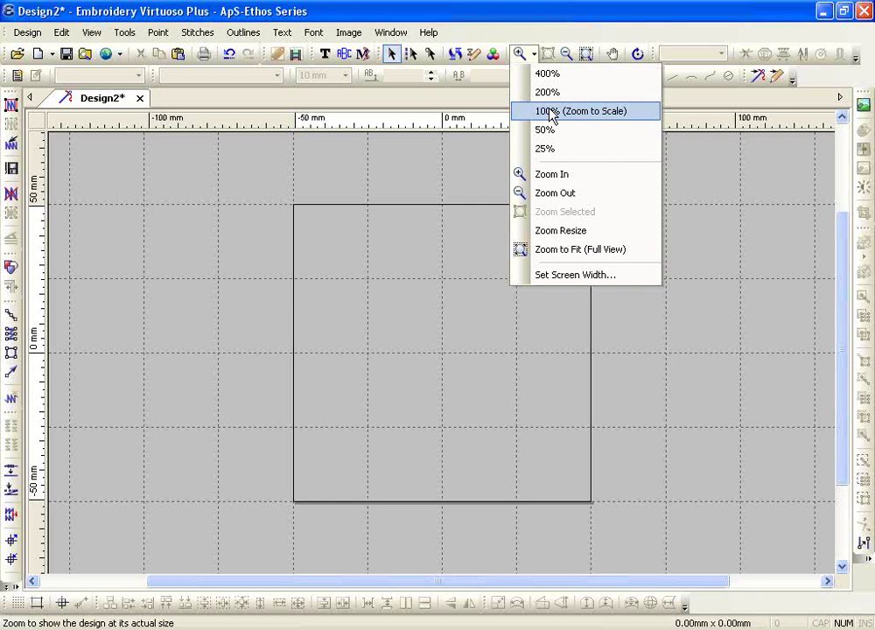
left_click(390, 339)
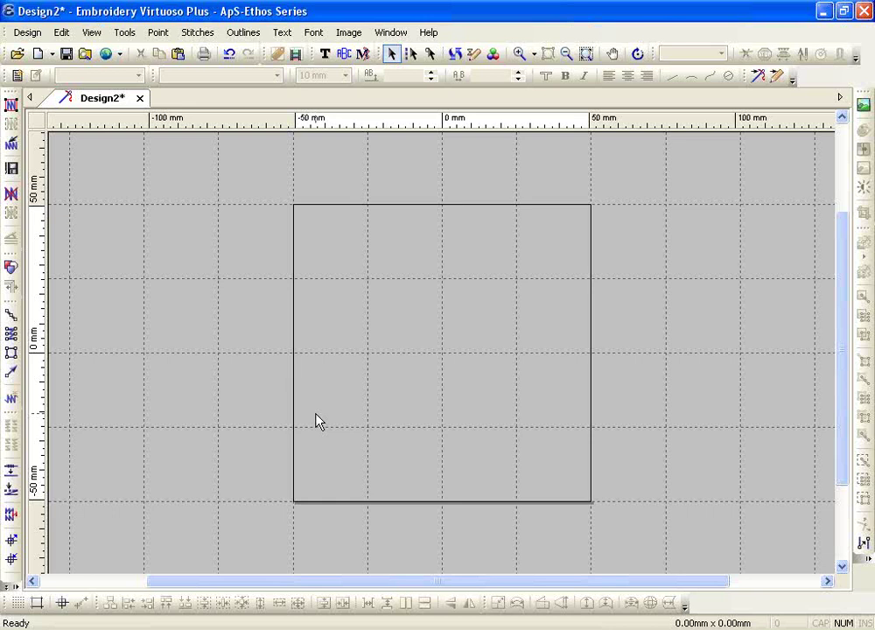
- Change the grid width and height from 25.399 to 25.4 mm
left_click(23, 604)
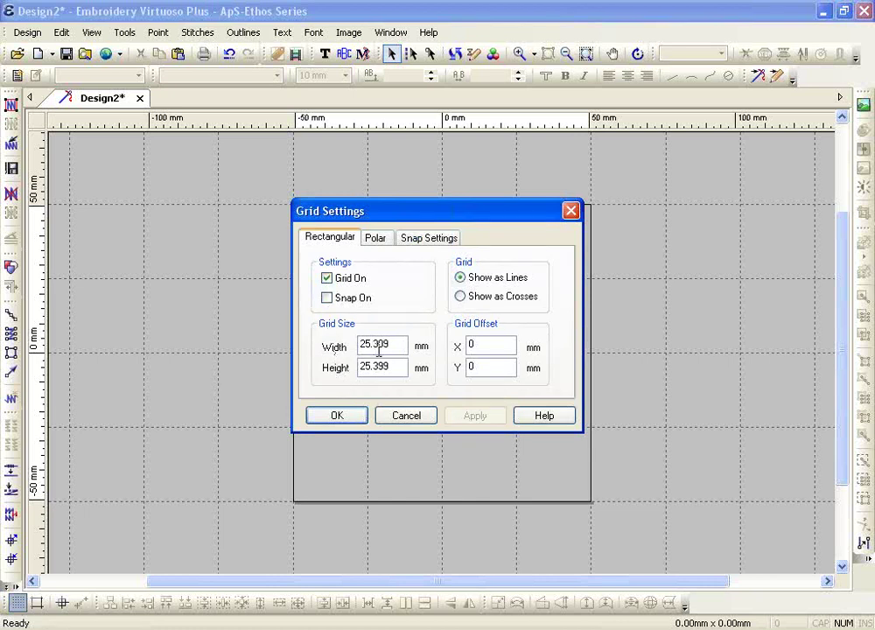
left_click_drag(372, 343, 470, 346)
type("4")
left_click_drag(372, 367, 416, 370)
type("4")
left_click(339, 419)
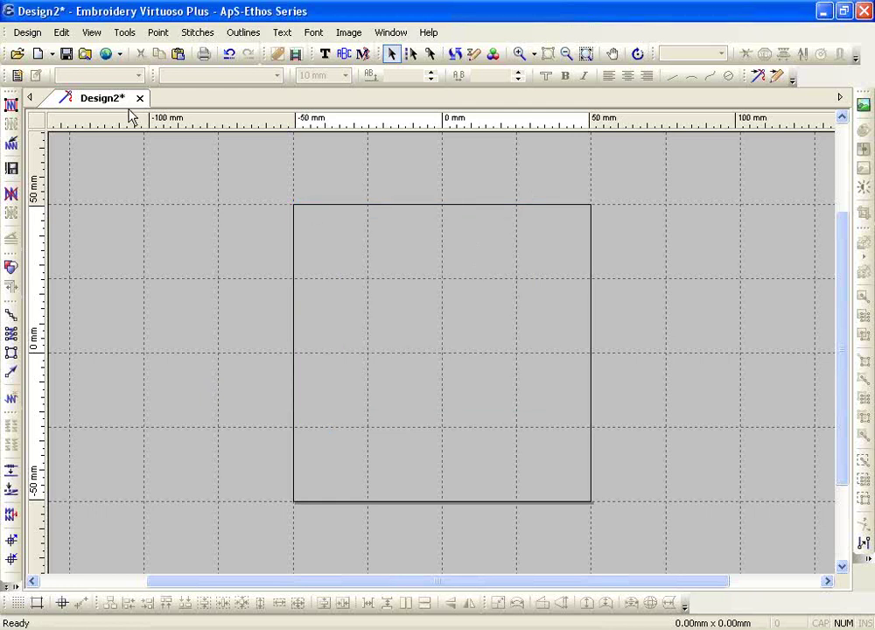
- Save the current settings as a template over Default.emb, confirming the replacement
left_click(26, 33)
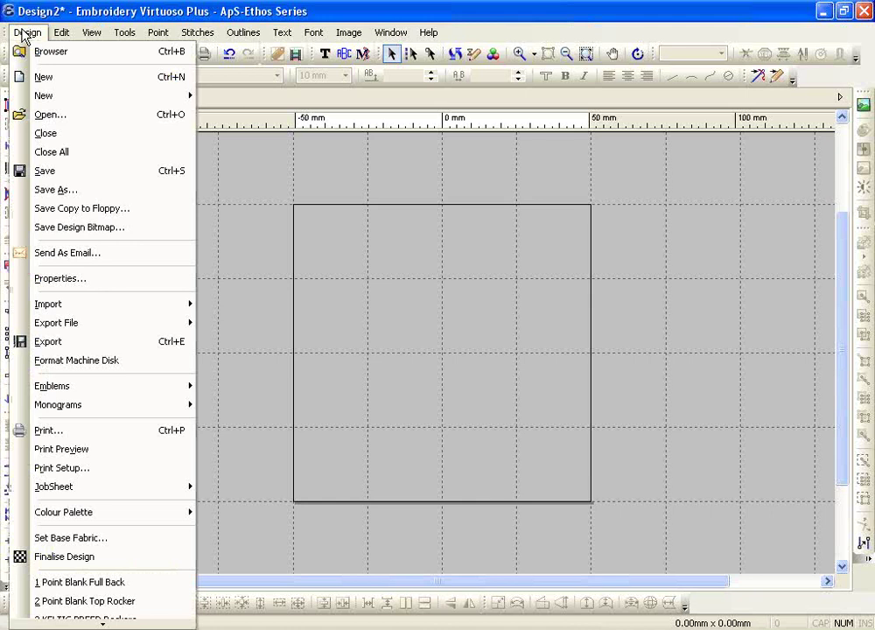
left_click(54, 191)
left_click(249, 320)
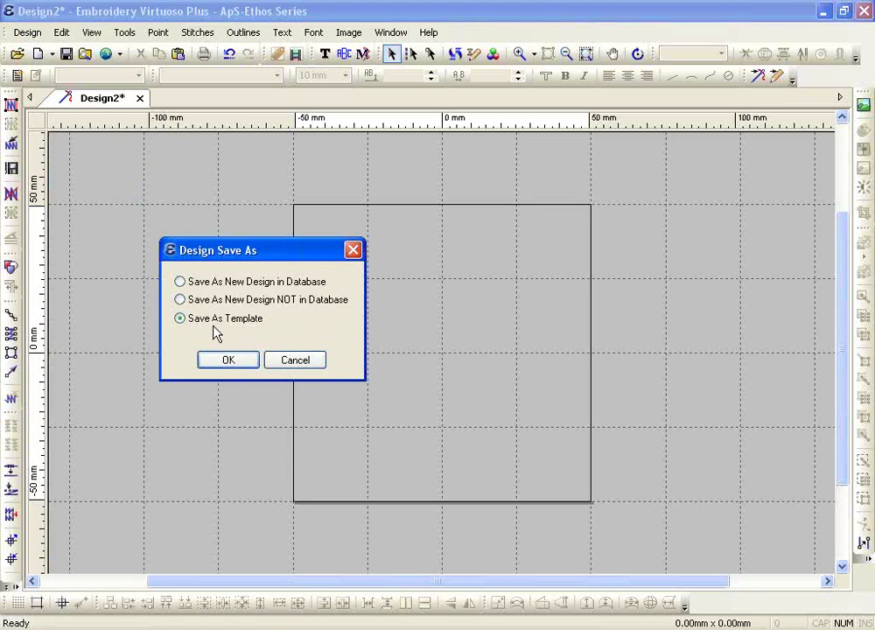
left_click(228, 362)
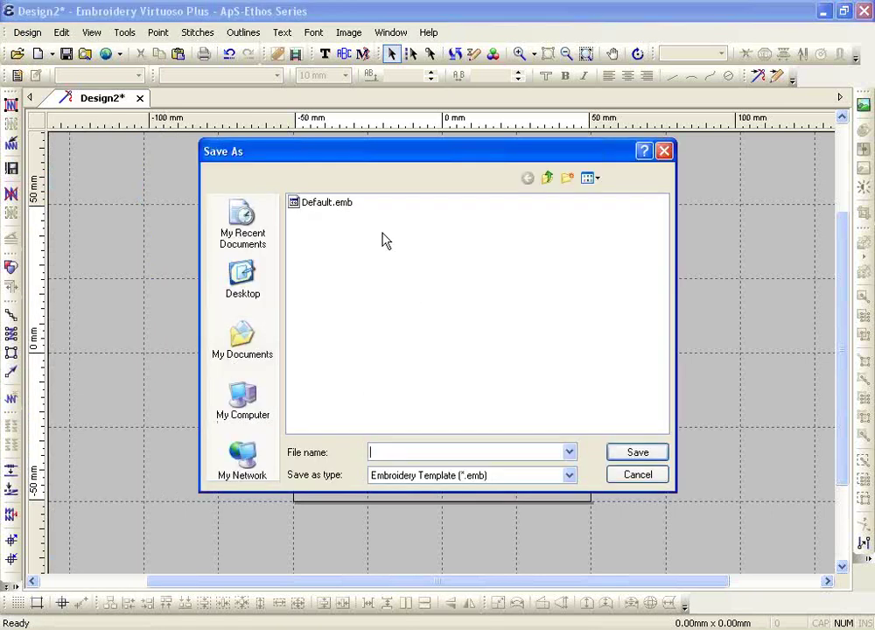
left_click(326, 207)
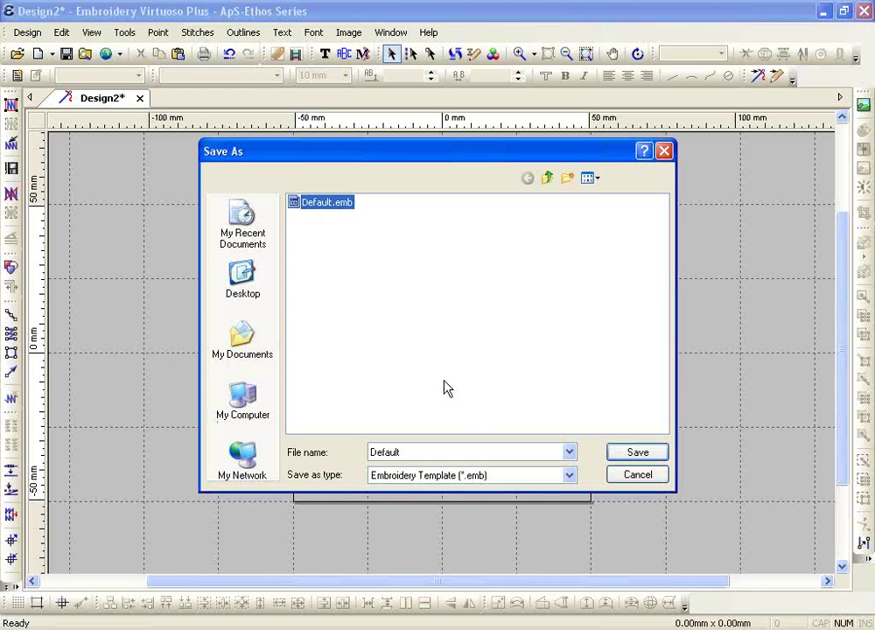
left_click(325, 267)
left_click(335, 208)
left_click(611, 453)
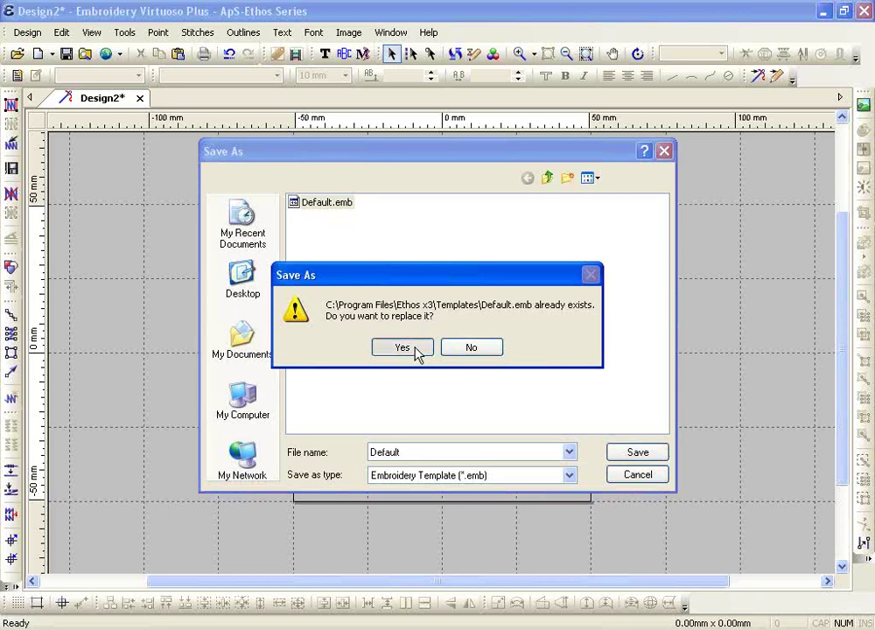
left_click(401, 348)
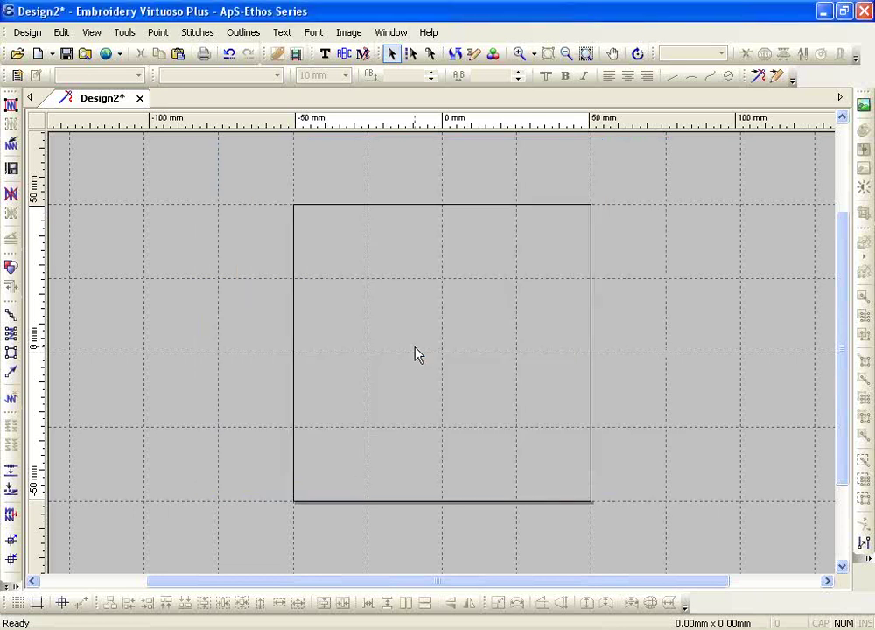
- Close Design2 without saving it
left_click(139, 98)
left_click(428, 350)
left_click(52, 54)
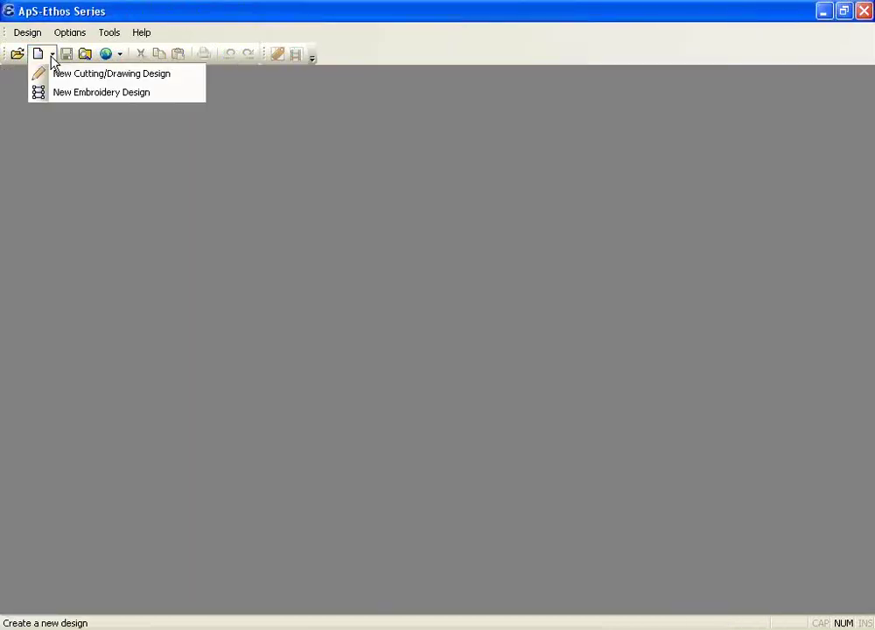
- Start a new design from the Default template and show its thread colour palette, moved up-left
left_click(73, 107)
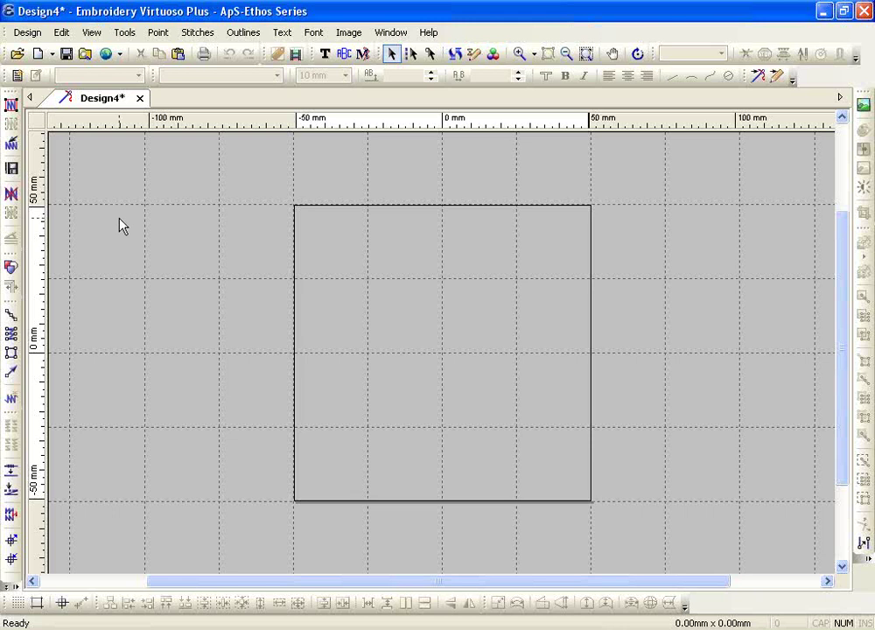
left_click(46, 56)
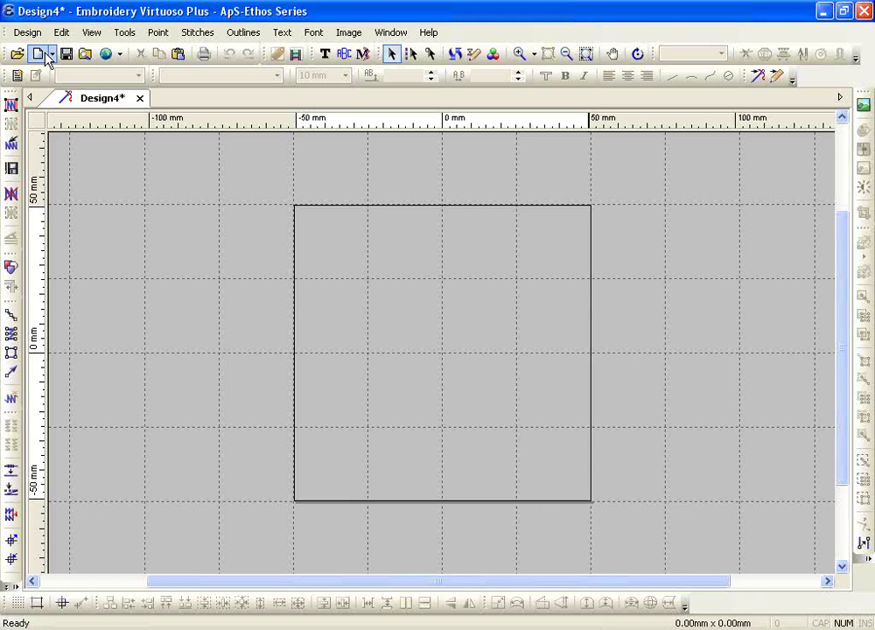
right_click(47, 56)
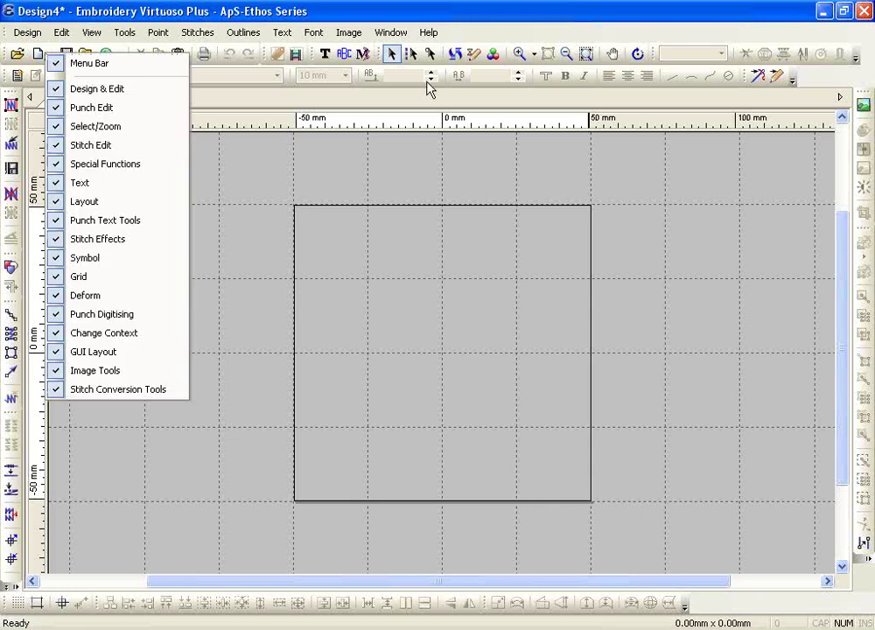
left_click(495, 57)
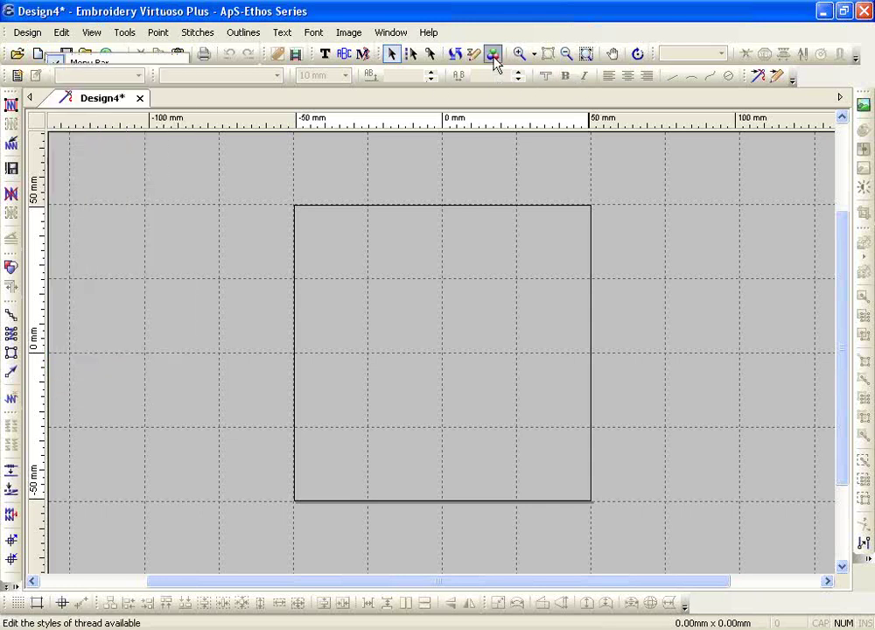
left_click(494, 54)
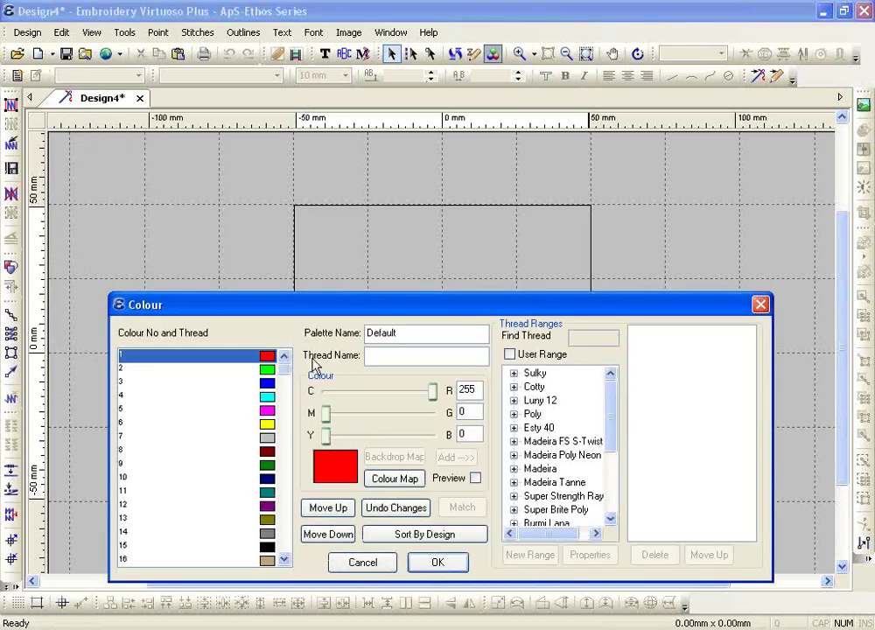
left_click_drag(299, 309, 243, 159)
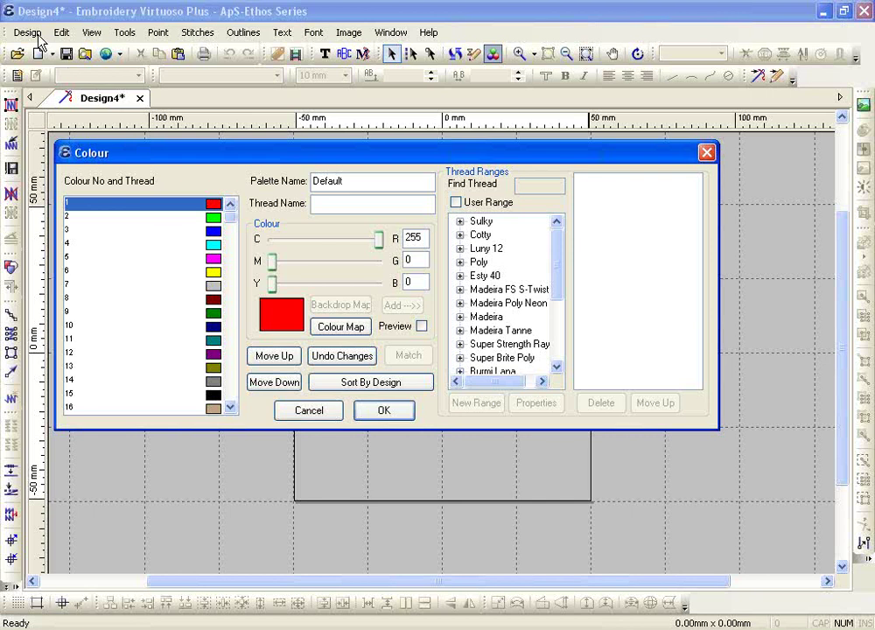
left_click(384, 418)
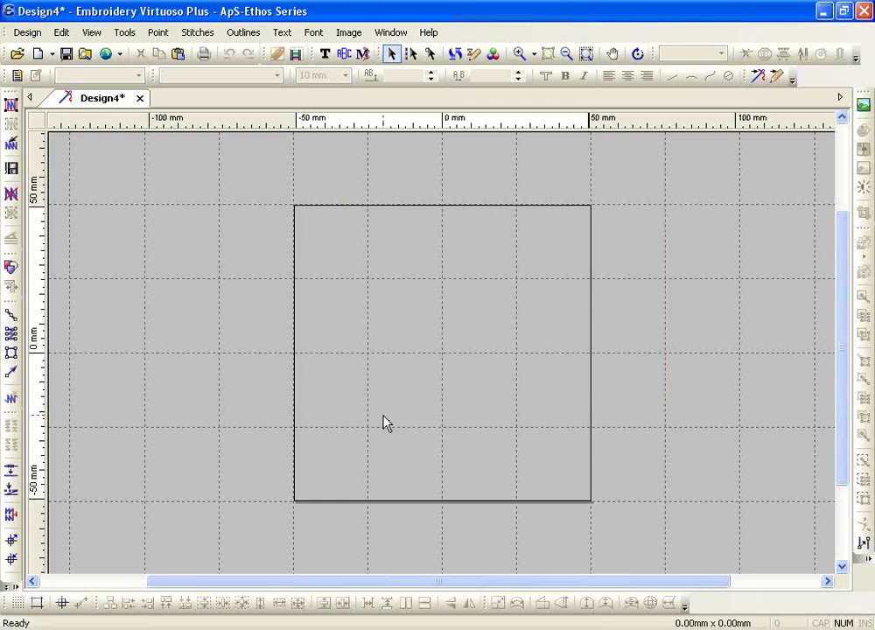
- Leave the Default palette and pick the Add Embroidery Text tool
left_click(324, 55)
- Activate Add Embroidery Text and drop down the lettering font list
left_click(324, 54)
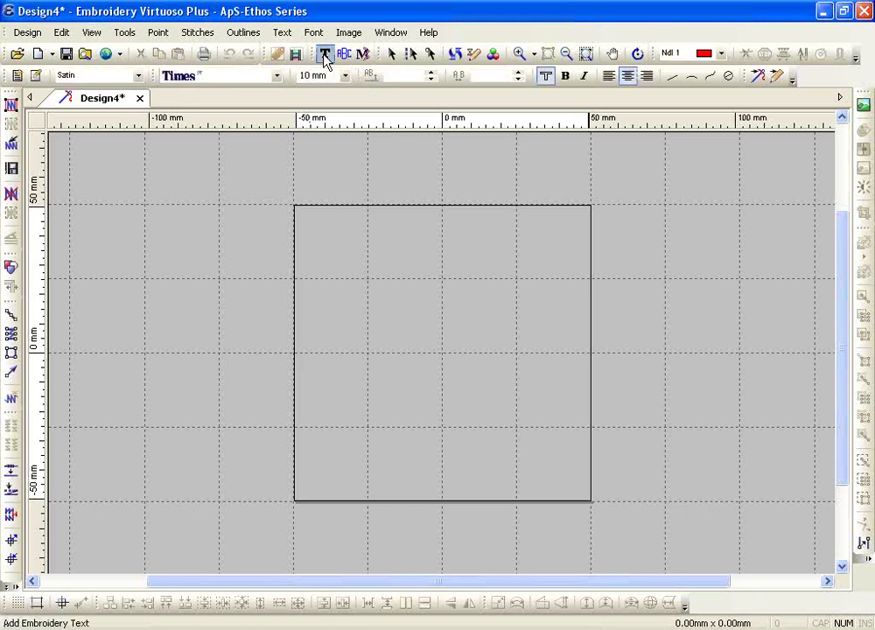
left_click(276, 76)
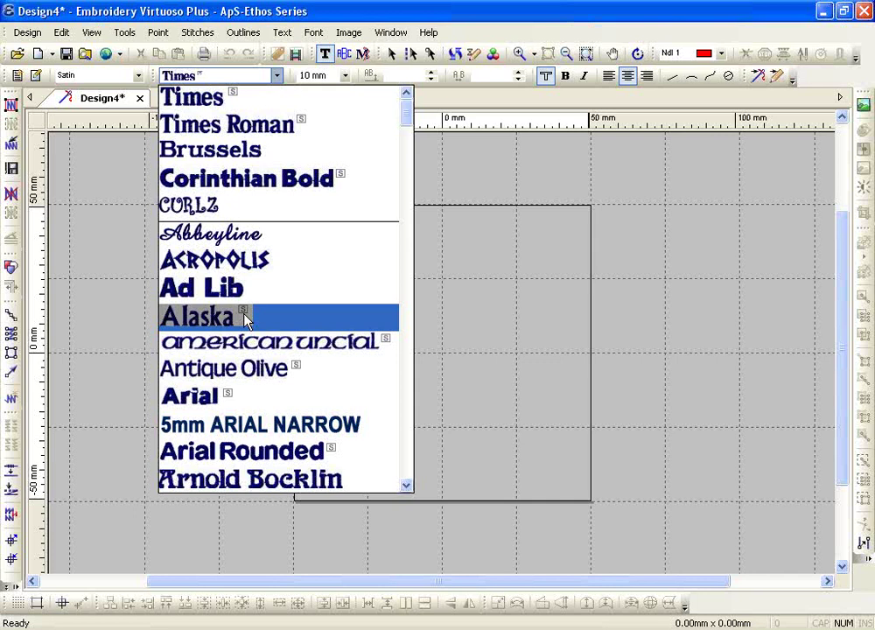
- Place the lettering 'ABCDEF' in the Ad Lib font near the hoop centre
left_click(242, 296)
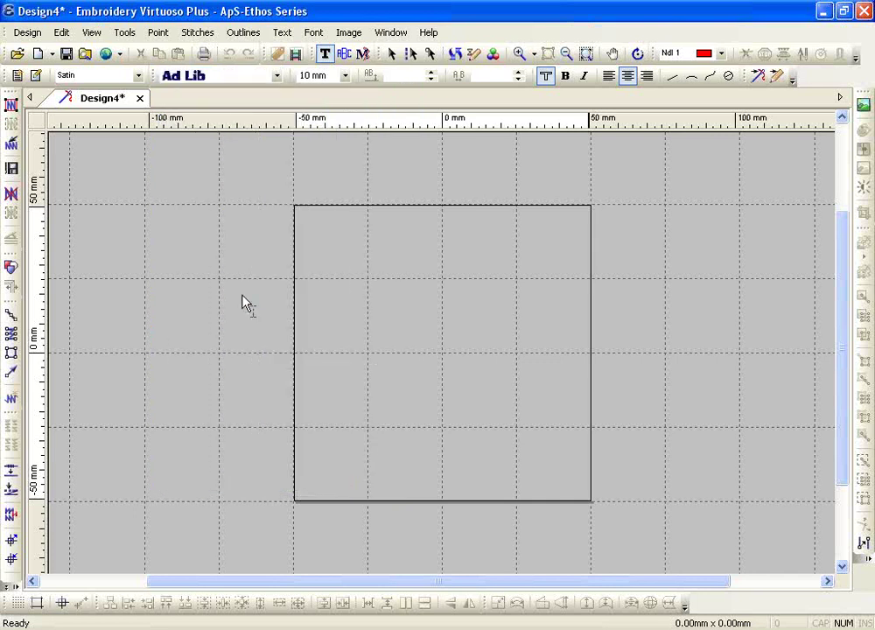
left_click(385, 325)
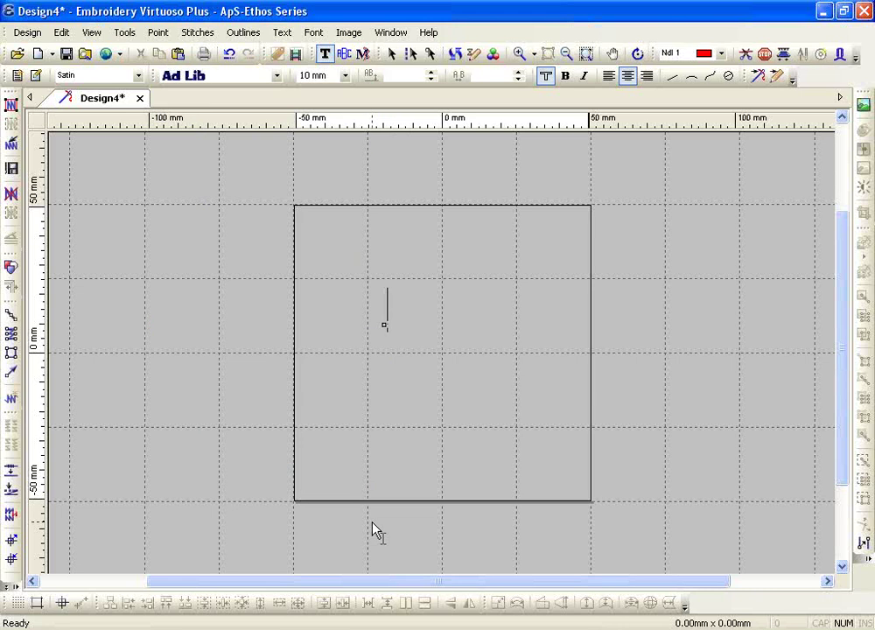
type("ABCDE")
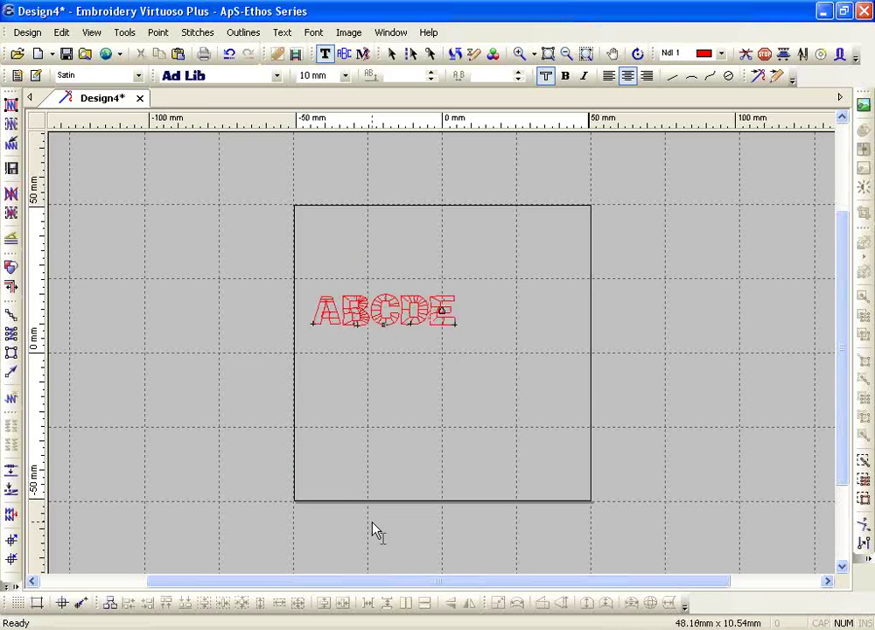
type("F")
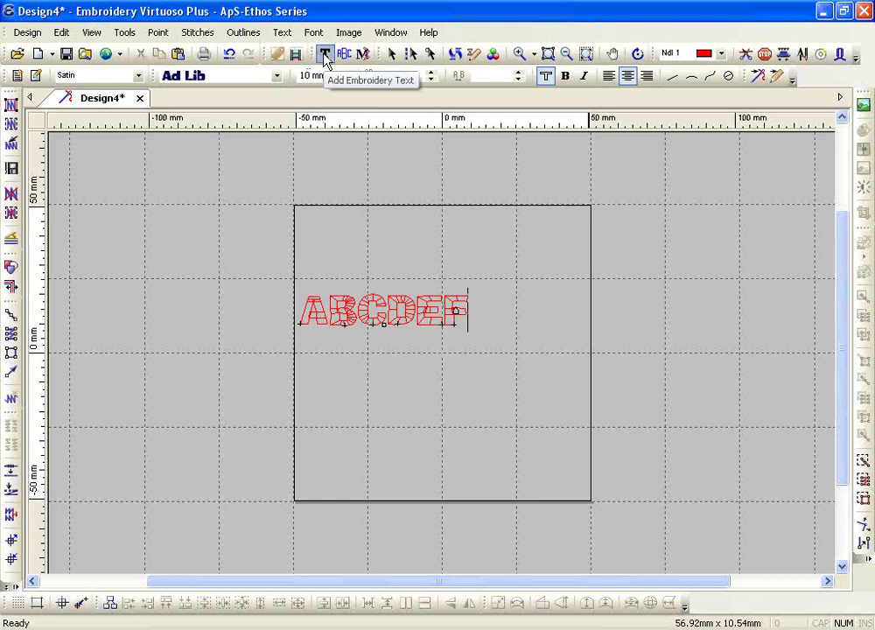
- Paste an e-mail address as a second Times line lower in the hoop
left_click(276, 75)
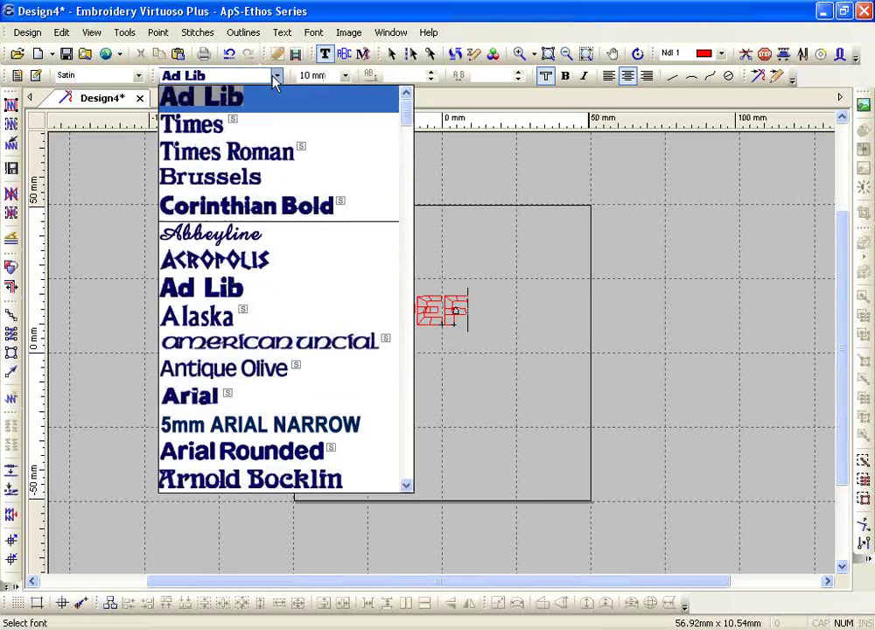
left_click(229, 129)
left_click(397, 421)
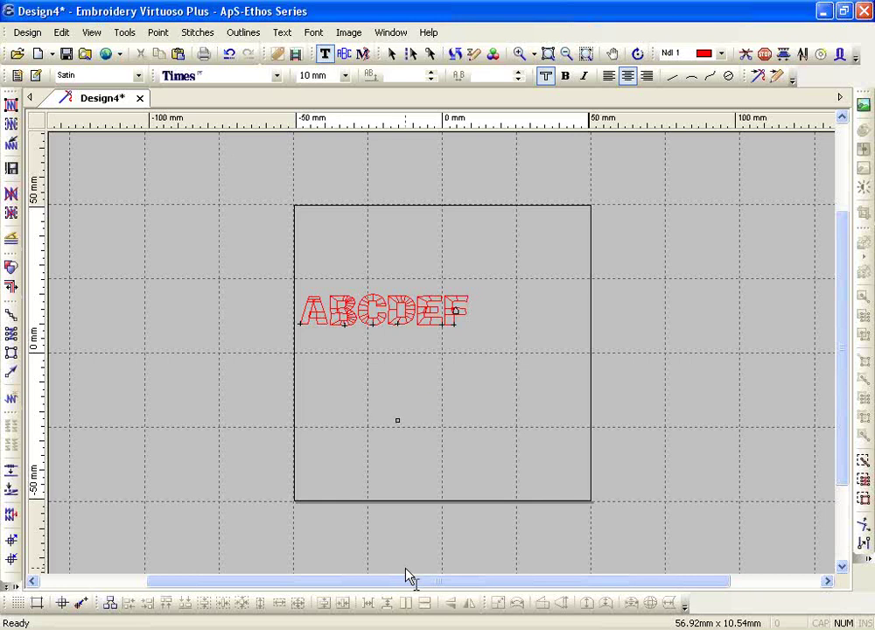
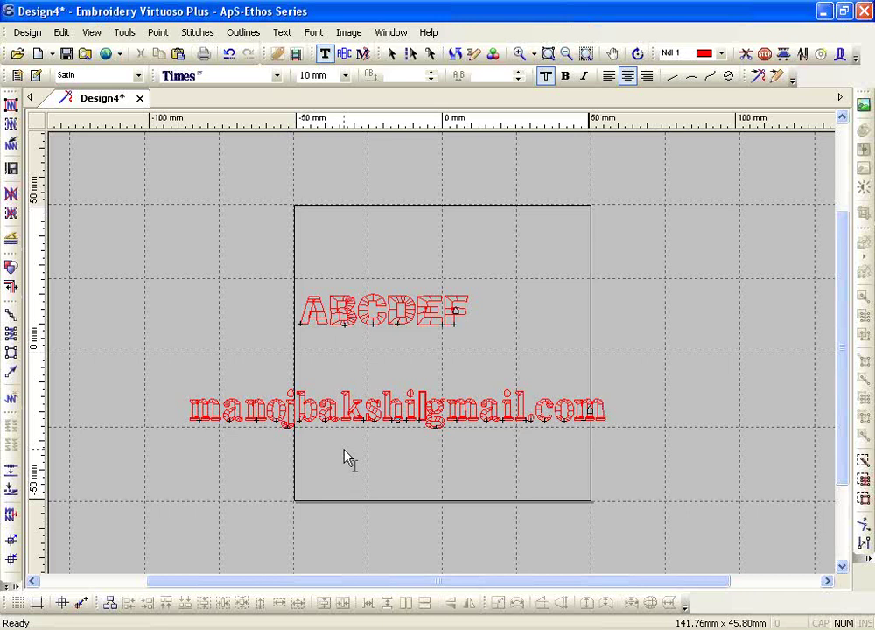
- Select the entire e-mail line and apply the Times font to it
key("ctrl+a")
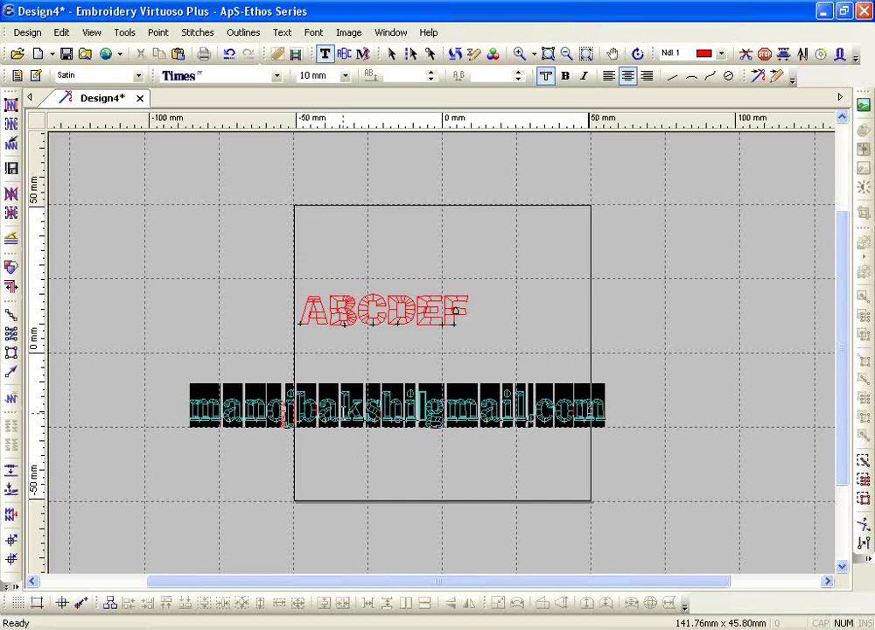
left_click(274, 76)
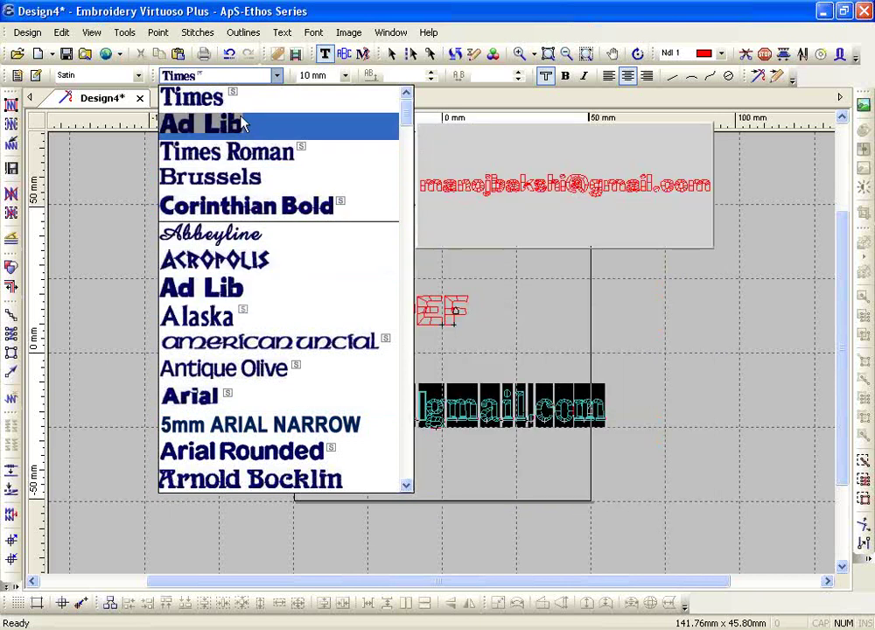
left_click(238, 100)
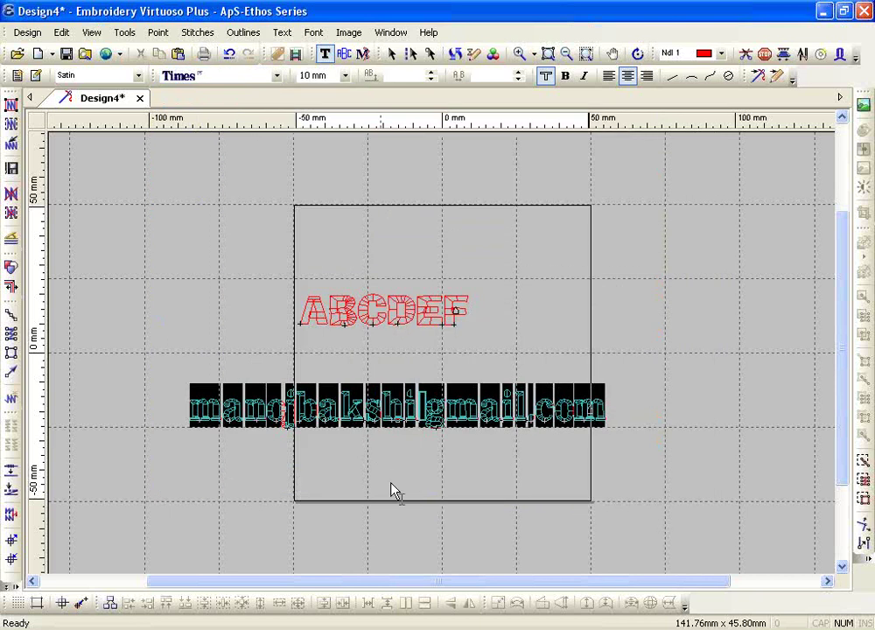
left_click(516, 54)
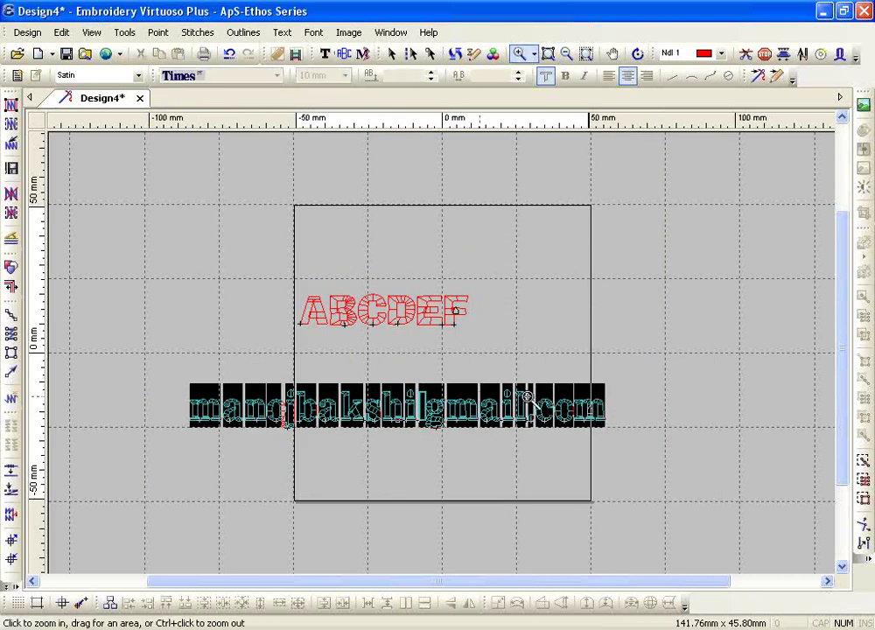
- Zoom in on the 'g' of the e-mail line, commit the text past the narrow satin bars warning, and redraw
left_click_drag(391, 365, 464, 447)
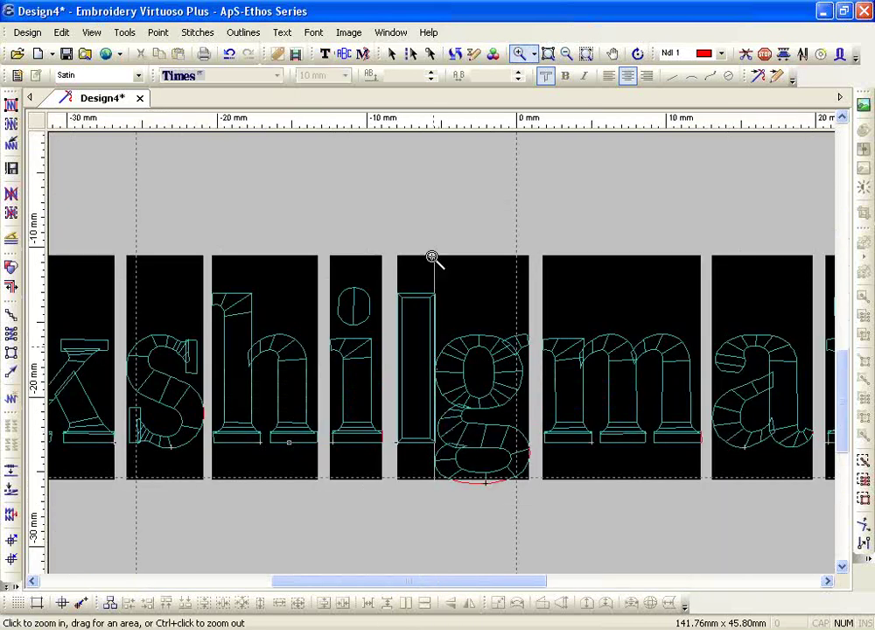
right_click(390, 470)
right_click(406, 429)
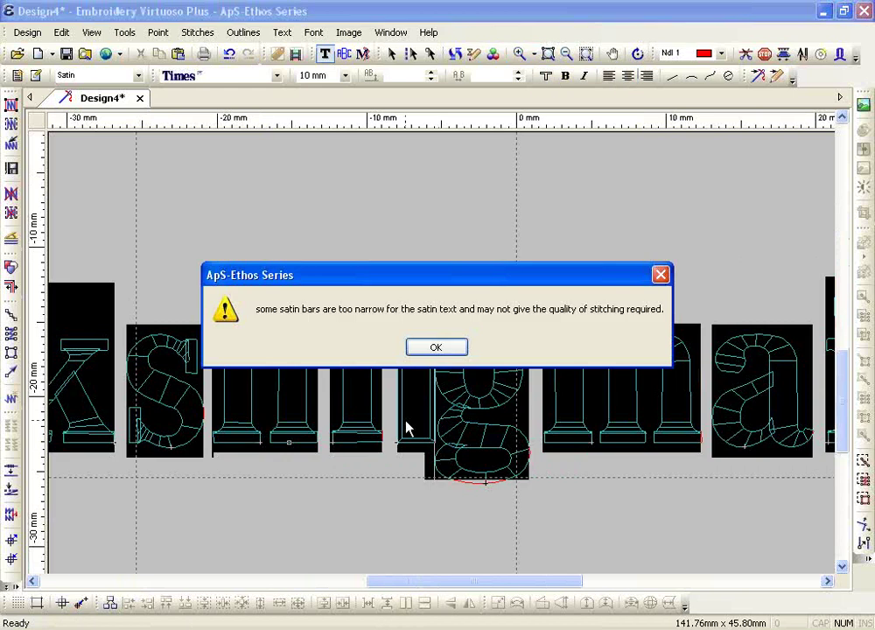
left_click(425, 348)
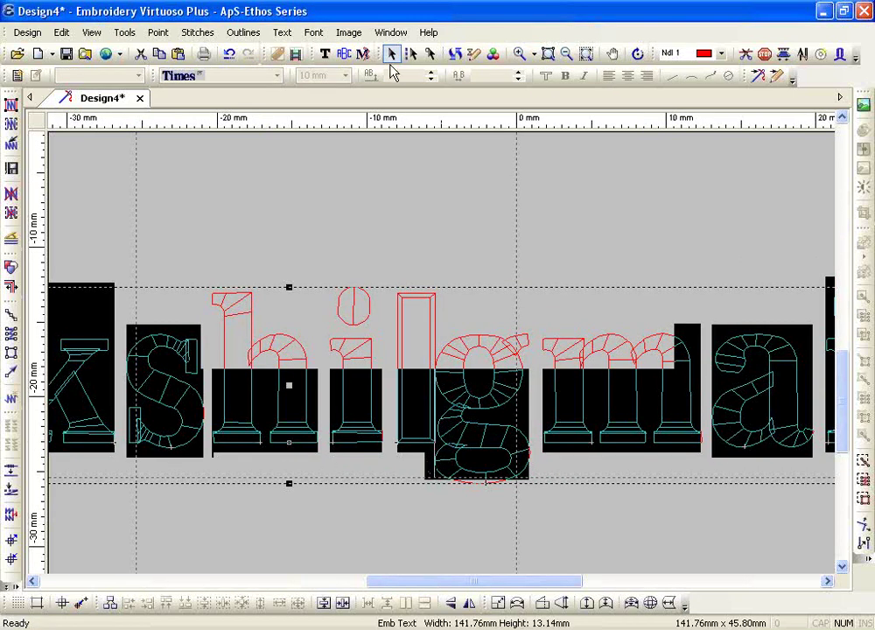
left_click(453, 53)
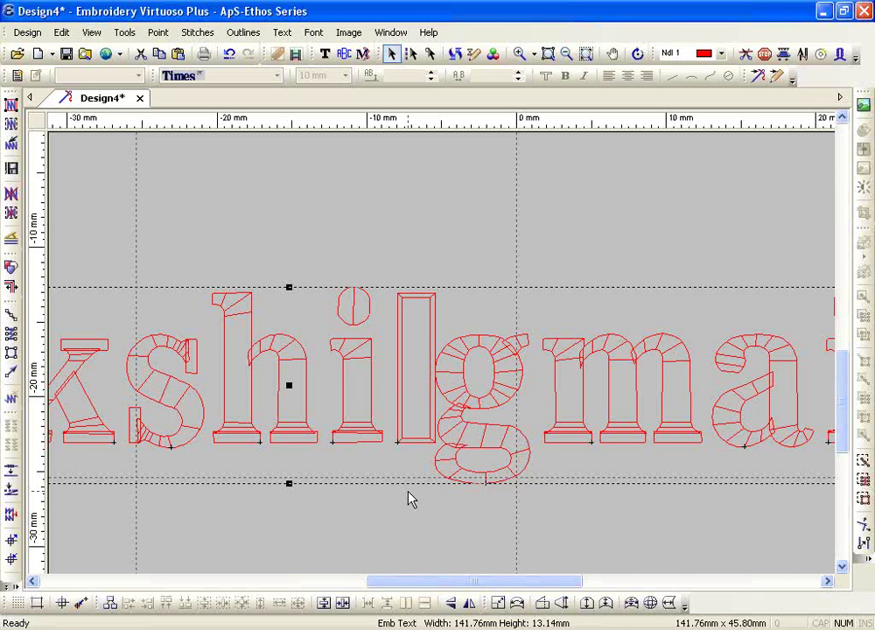
left_click(325, 53)
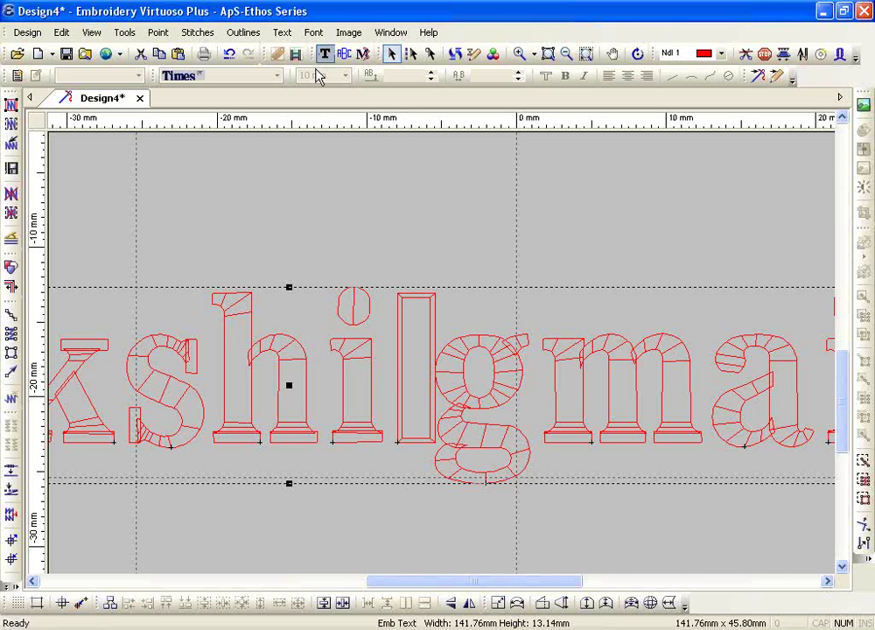
- Change the at-sign, drawn as 'l' before 'g', to Times Roman
left_click(399, 392)
key("shift+Right")
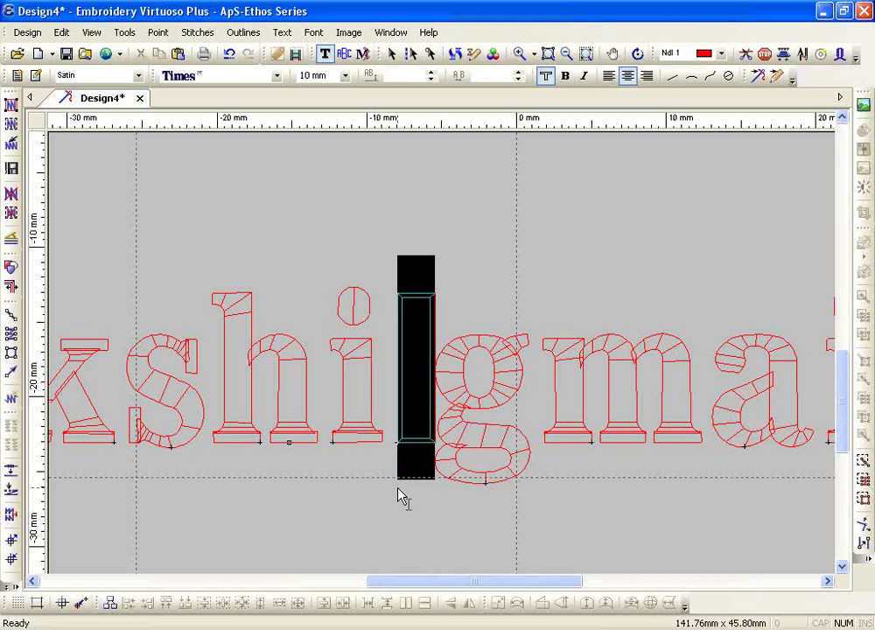
left_click(277, 76)
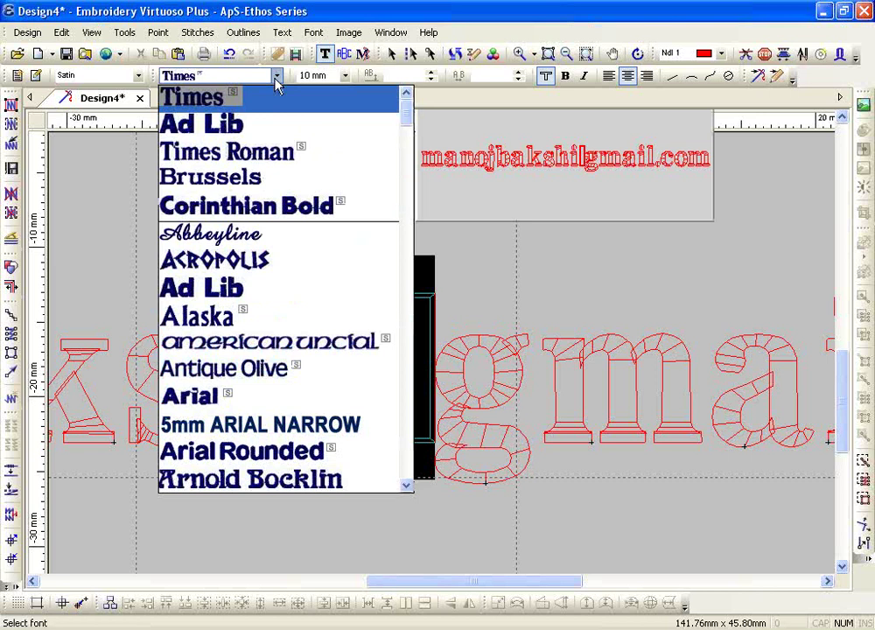
left_click(226, 152)
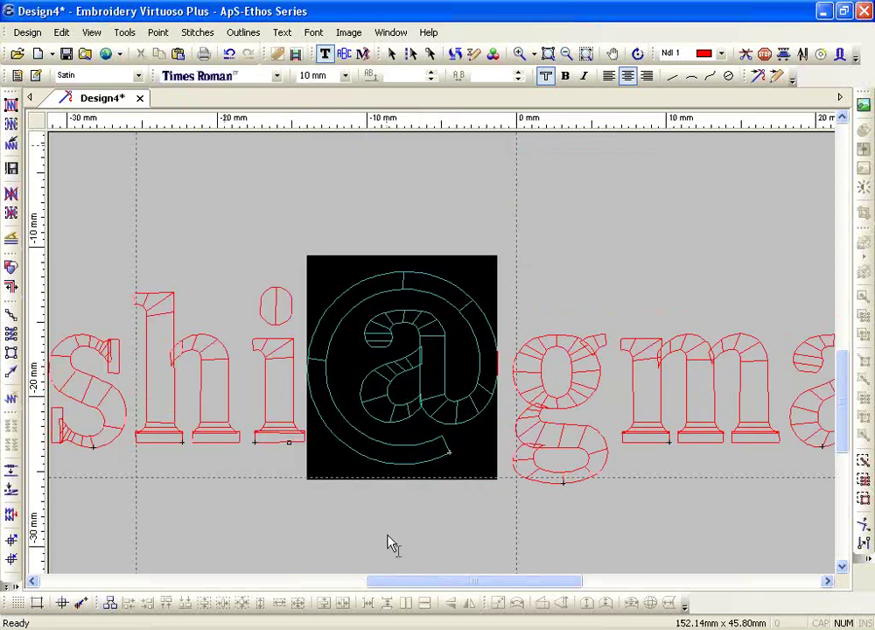
key("Escape")
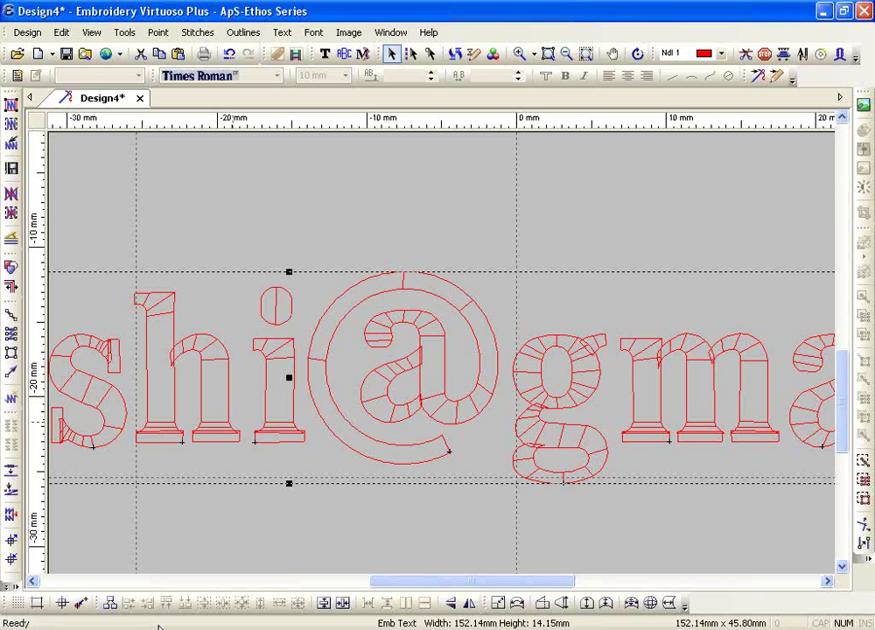
- Zoom in on the left end of the e-mail line and select its first five letters
key("Escape")
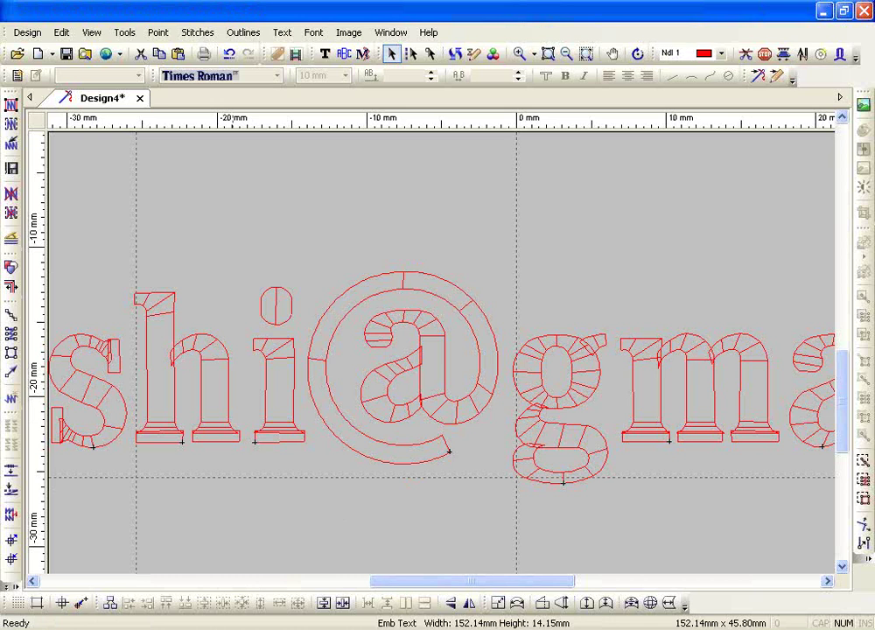
left_click(565, 53)
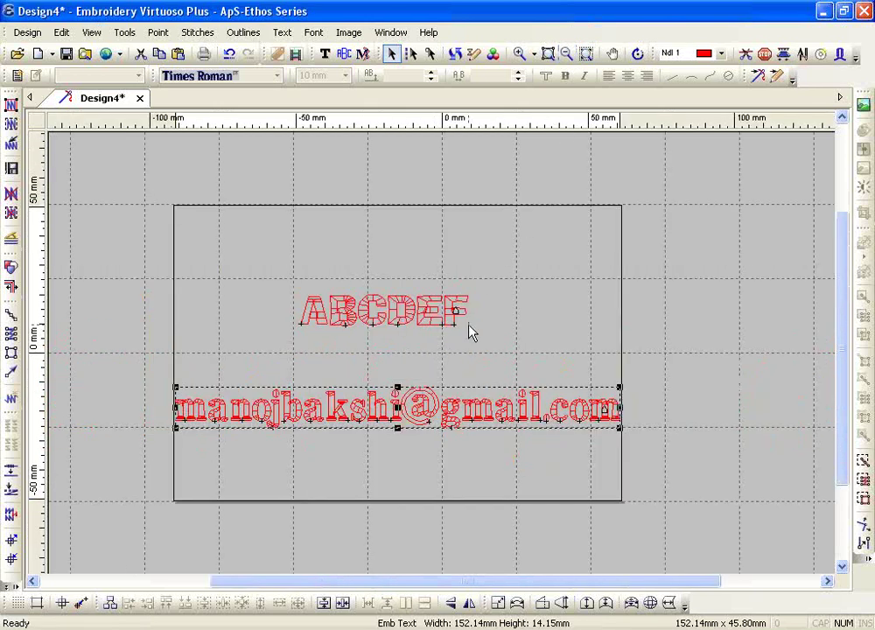
left_click(520, 53)
left_click_drag(163, 345, 376, 449)
left_click(324, 53)
left_click_drag(83, 363, 350, 368)
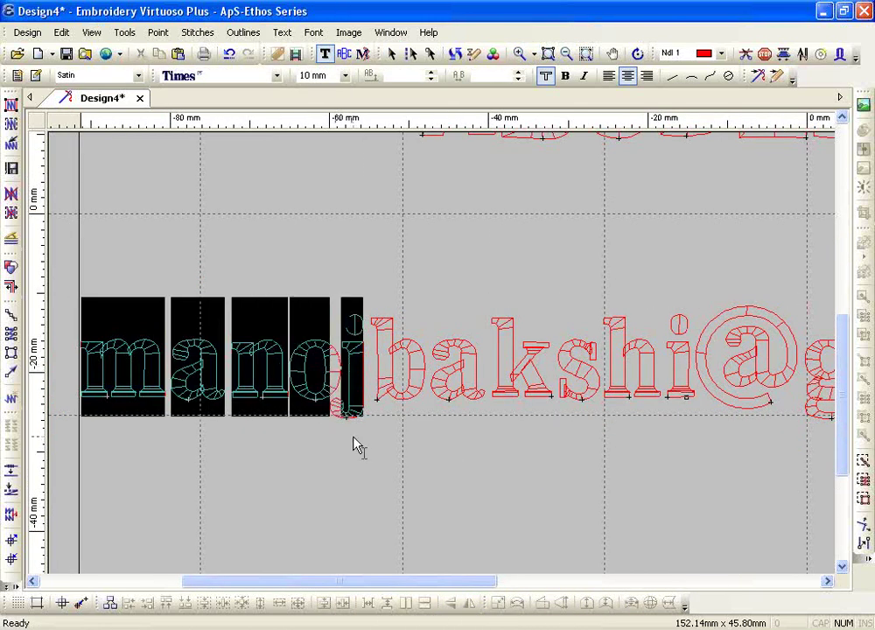
- Apply Corinthian Bold to the selected opening letters of the e-mail line
left_click(276, 76)
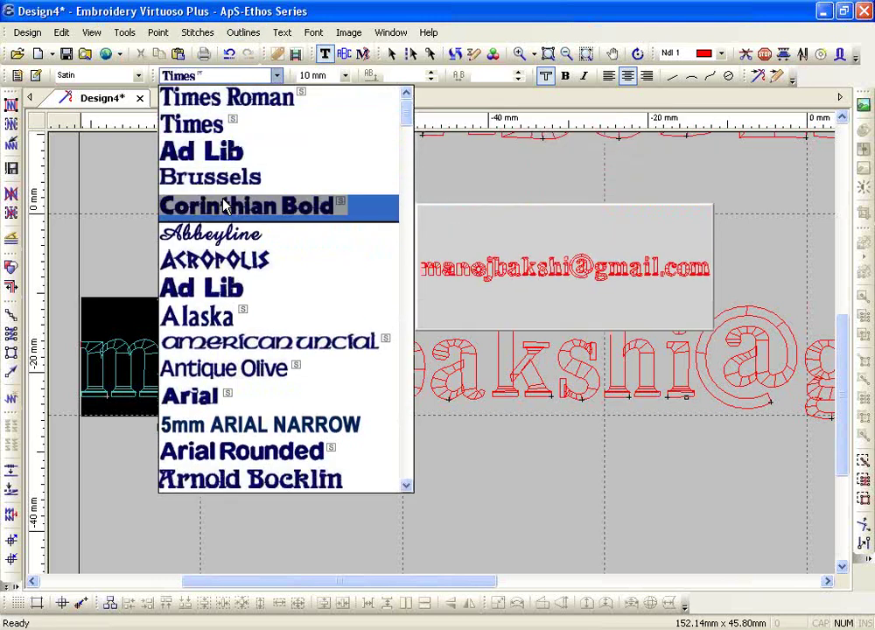
left_click(225, 206)
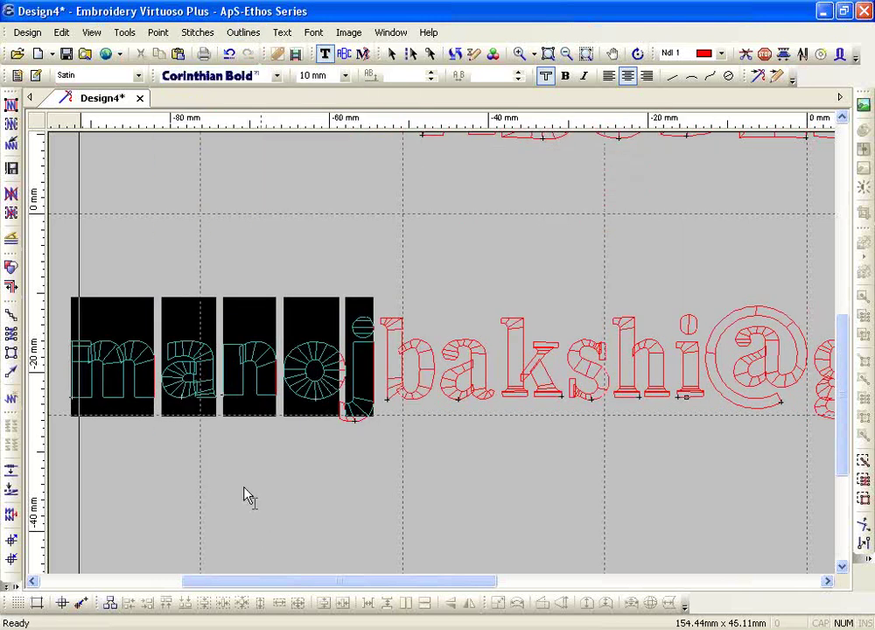
left_click_drag(156, 395, 54, 392)
left_click_drag(487, 410, 418, 379)
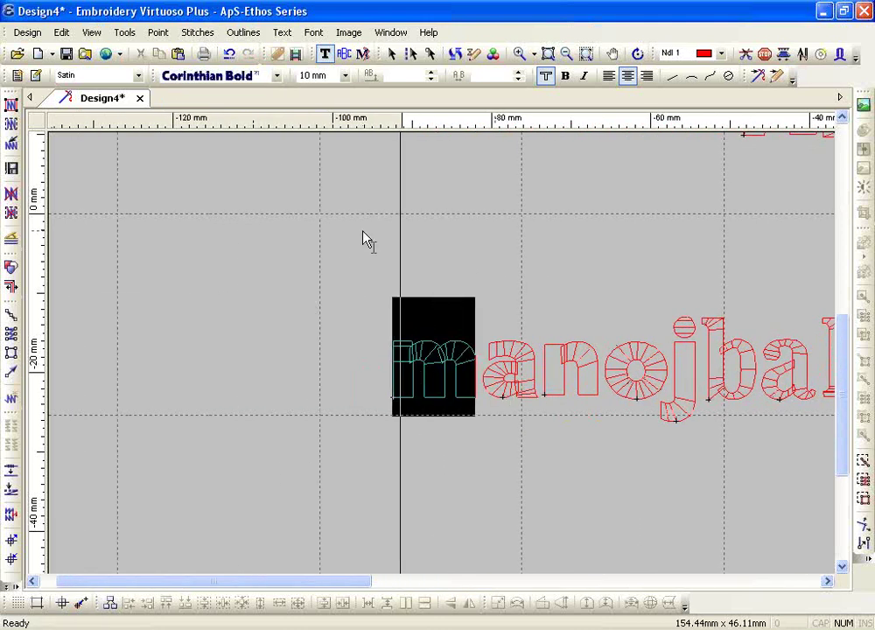
type("M")
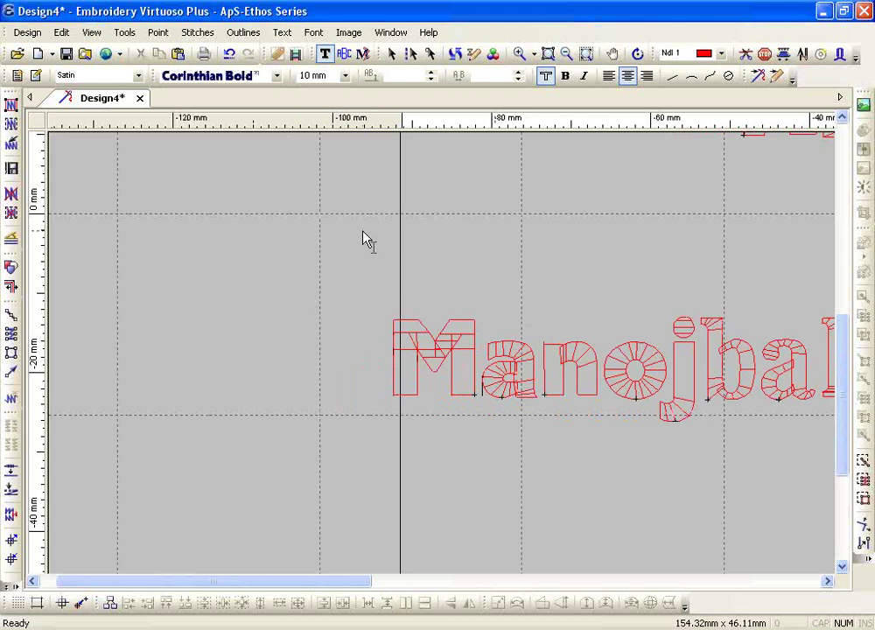
- Assign green needle 2 (Ndl 2) to the first letter of the e-mail text
left_click_drag(469, 363, 398, 363)
left_click(720, 53)
left_click(691, 82)
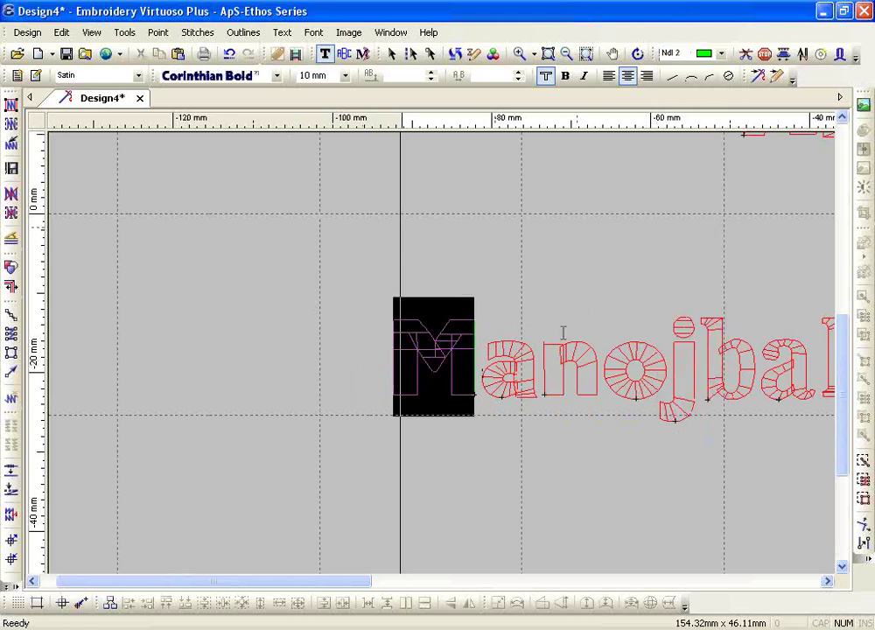
left_click(470, 363)
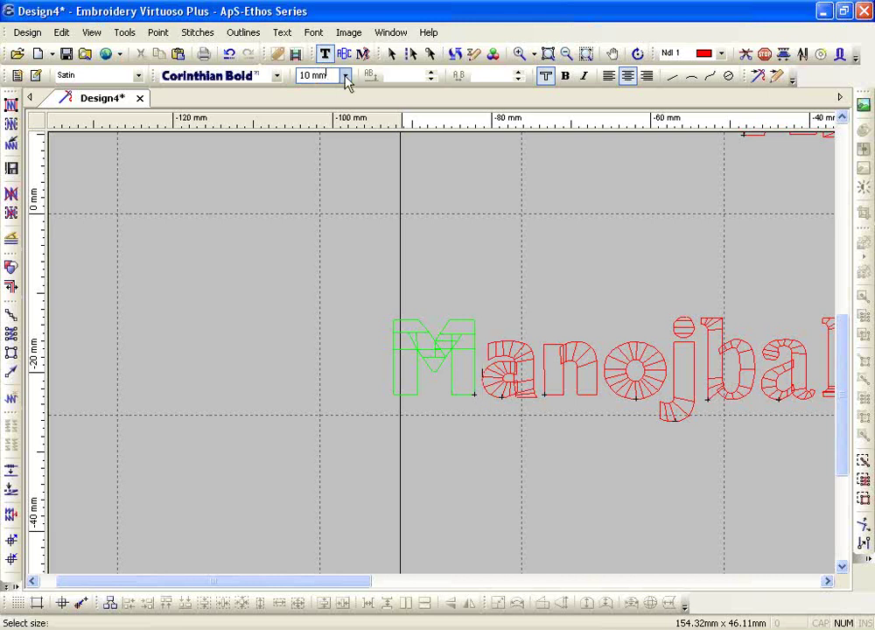
- Leave the letter size unchanged, commit the e-mail text, and zoom out to the whole hoop
left_click(345, 77)
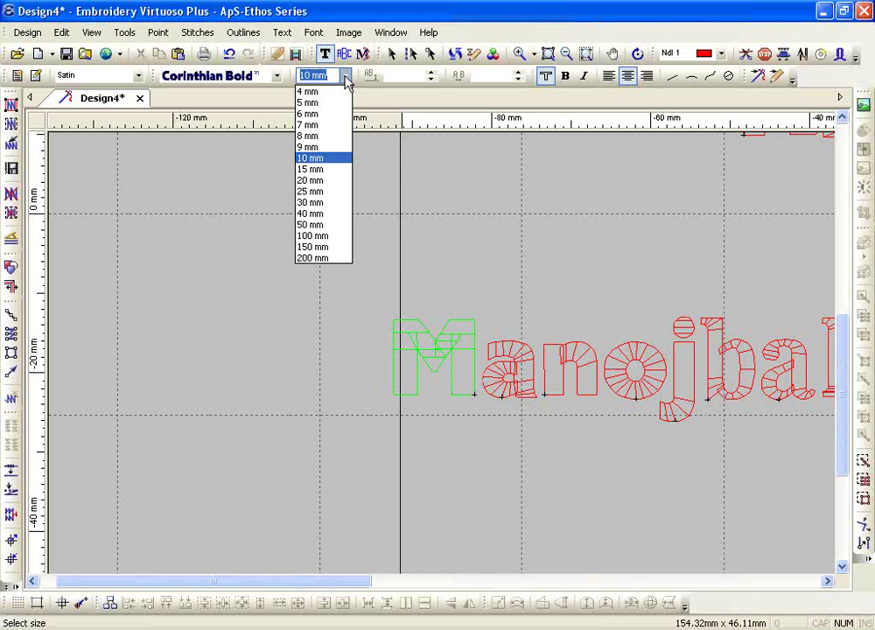
left_click(471, 354)
key("Escape")
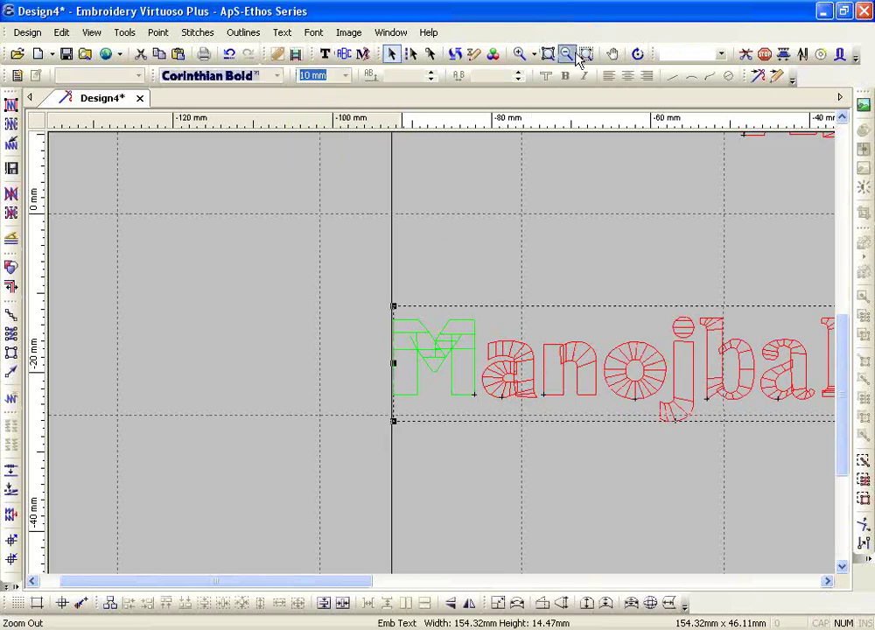
left_click(577, 58)
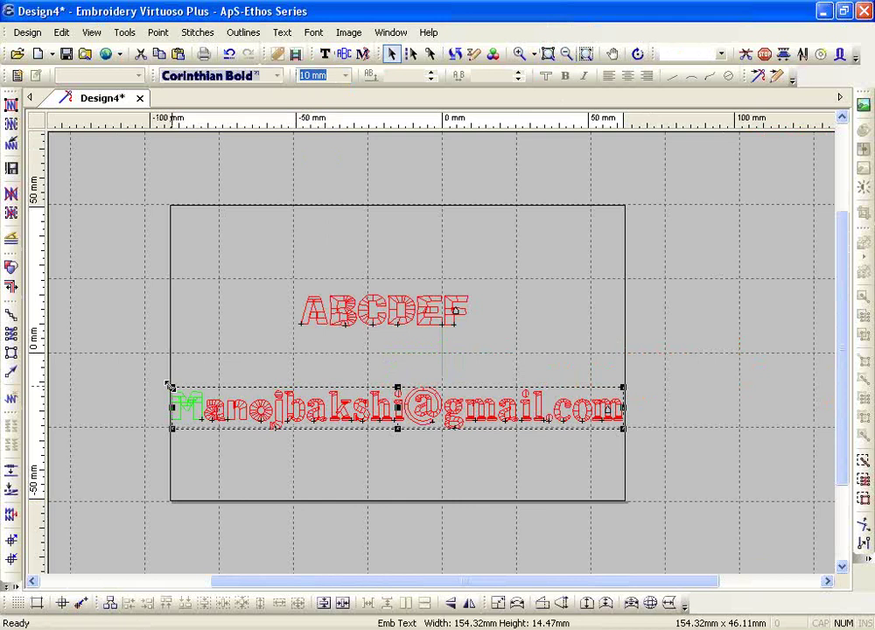
- Stretch the e-mail text to about 148 × 23 mm and confirm its 12.6 mm letter size
left_click_drag(169, 386, 267, 419)
left_click_drag(446, 386, 446, 374)
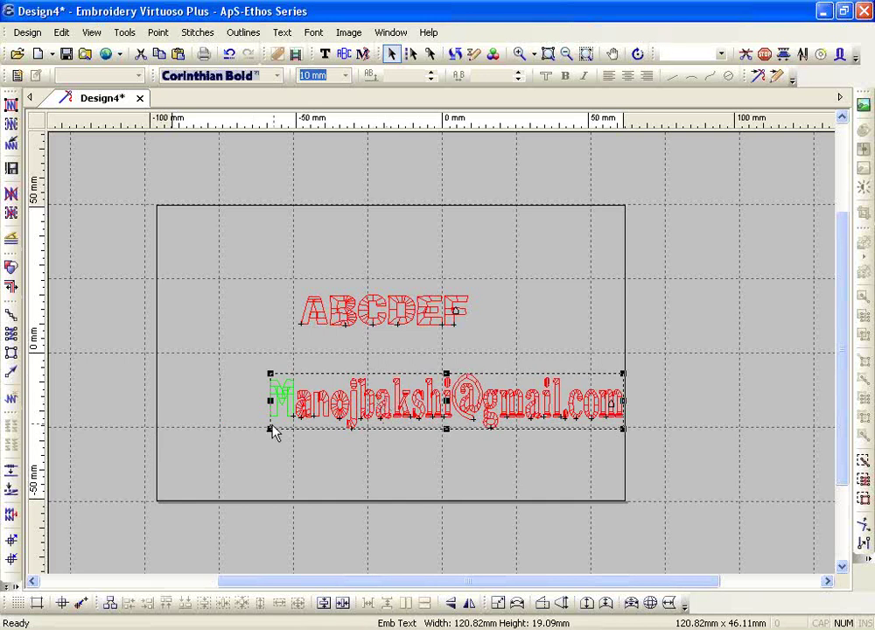
left_click_drag(272, 436, 227, 449)
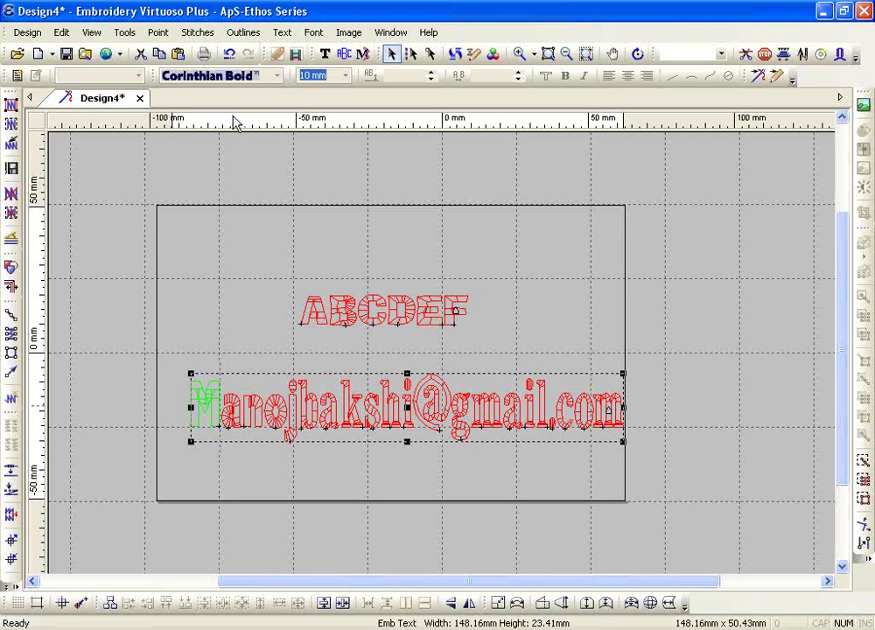
left_click(325, 53)
left_click(262, 420)
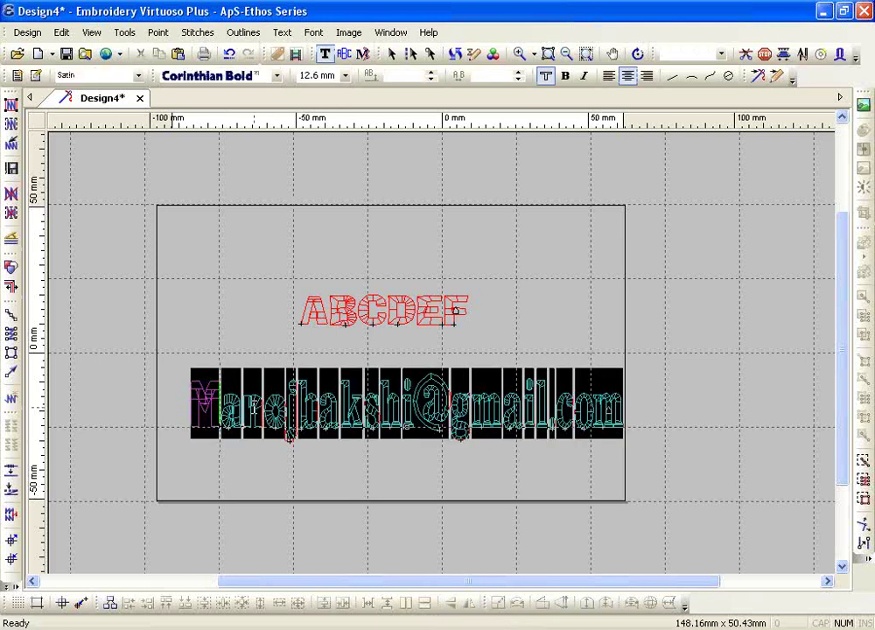
double_click(300, 75)
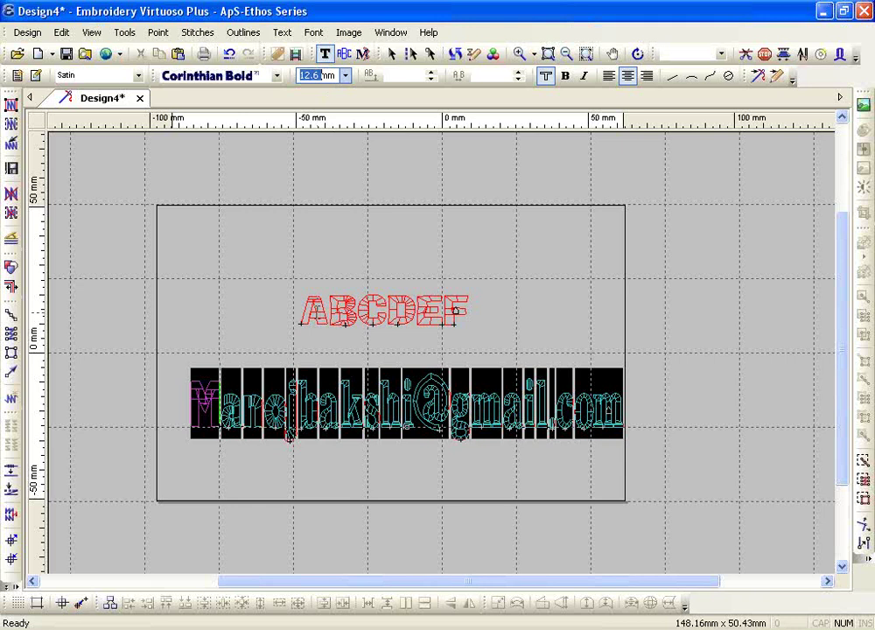
- Add a 6 mm line reading TEST above ABCDEF and zoom in on both lines
left_click(357, 261)
left_click(315, 75)
left_click(346, 76)
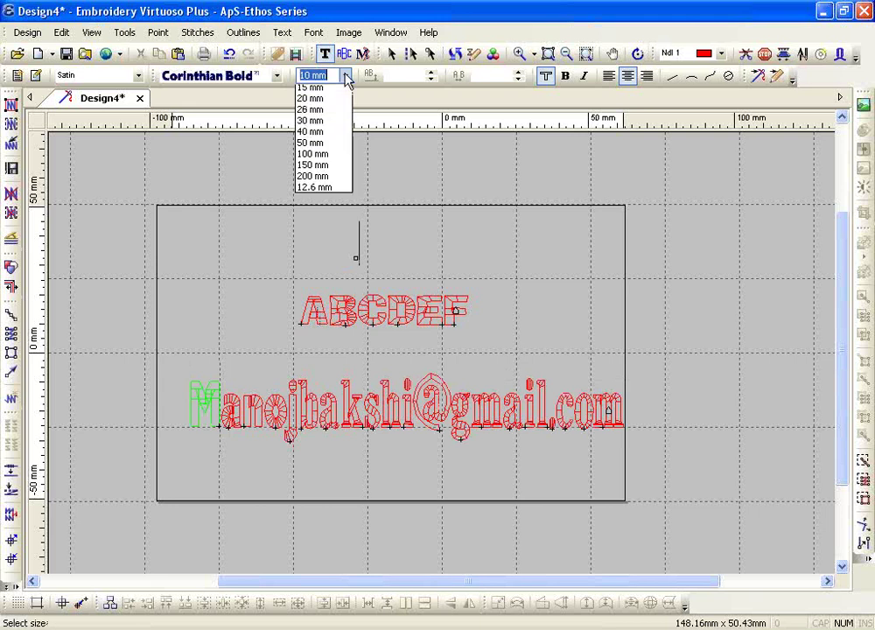
left_click(335, 114)
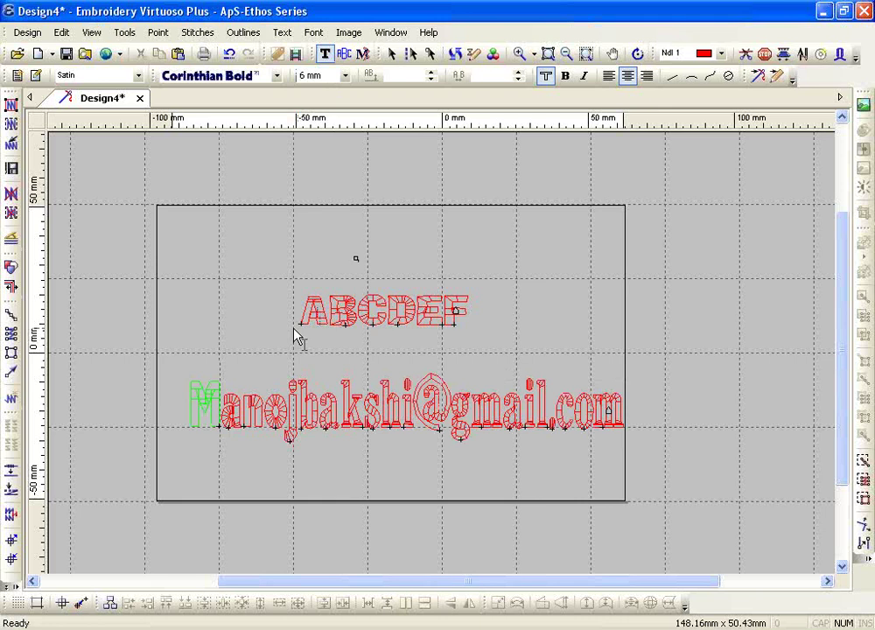
type("TEST")
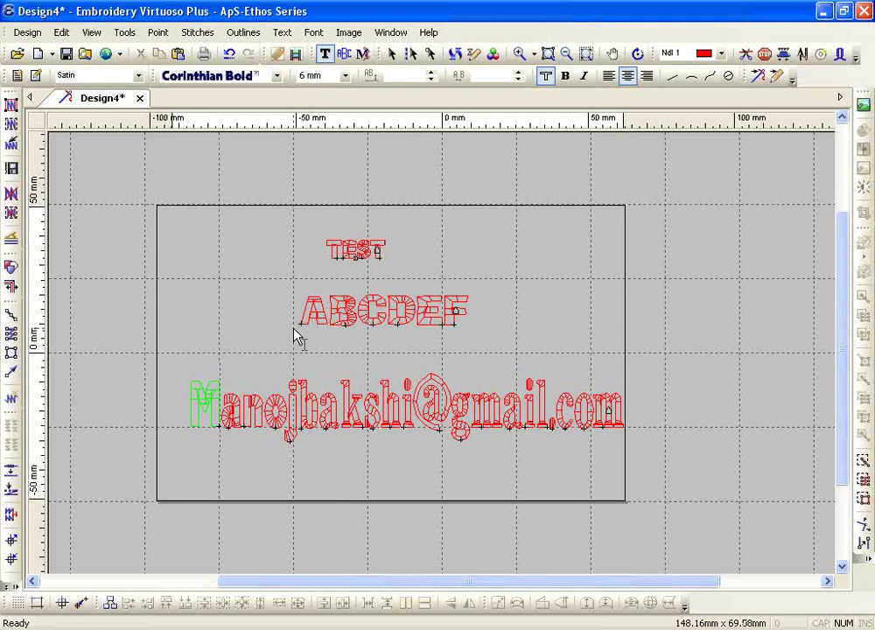
left_click(519, 54)
left_click_drag(280, 173, 526, 328)
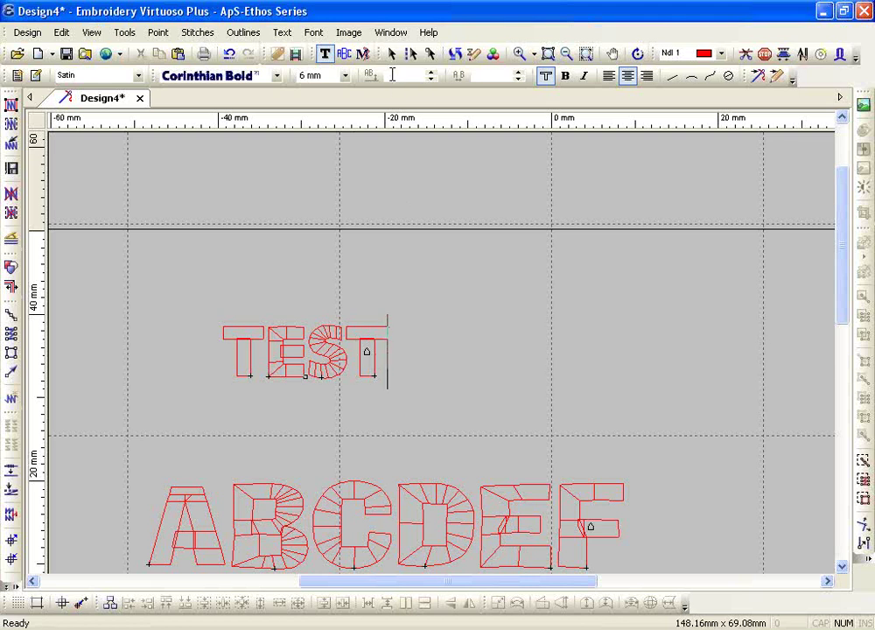
- Put the caret after TEST for editing and zoom in closely on its letters
left_click(697, 231)
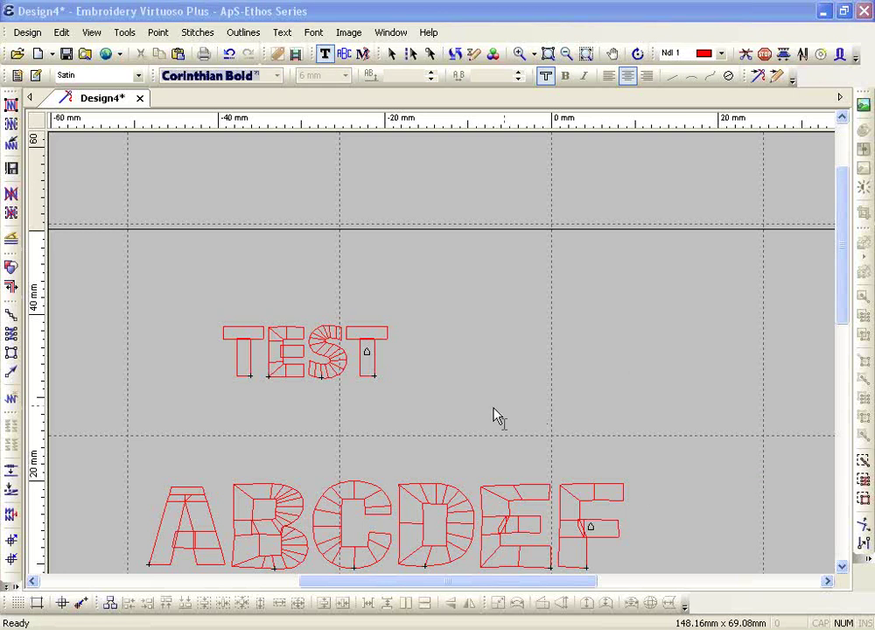
left_click(446, 172)
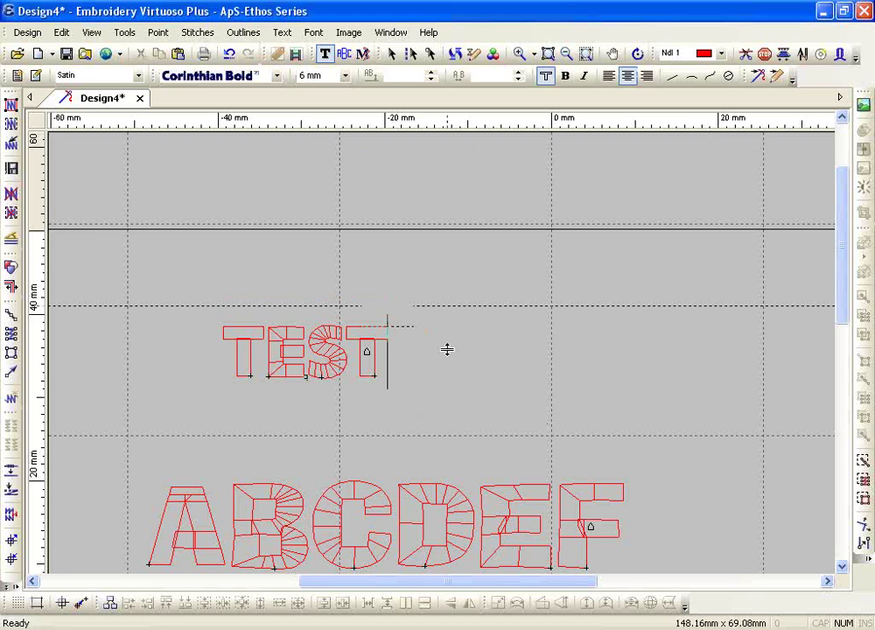
left_click(445, 377)
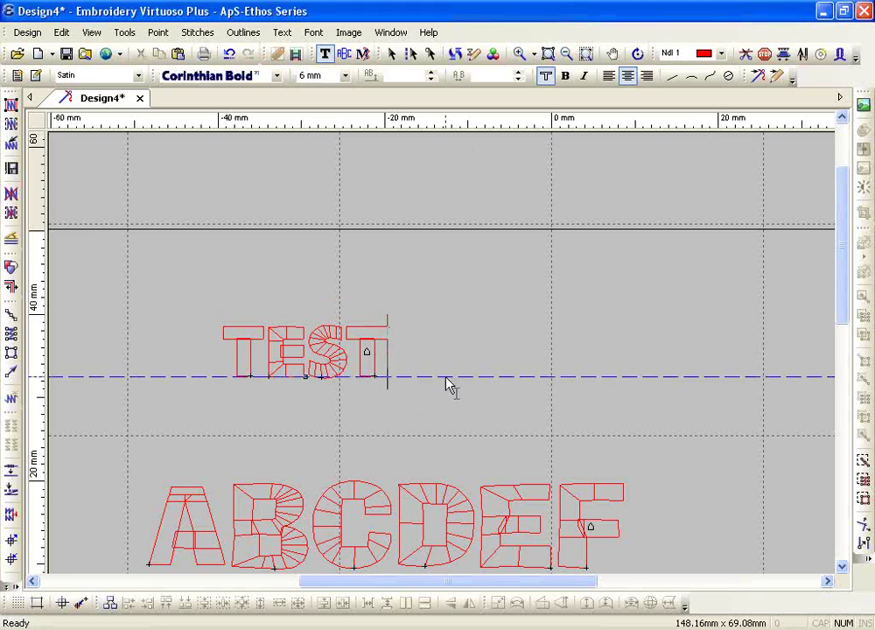
left_click(518, 54)
left_click_drag(220, 306, 434, 423)
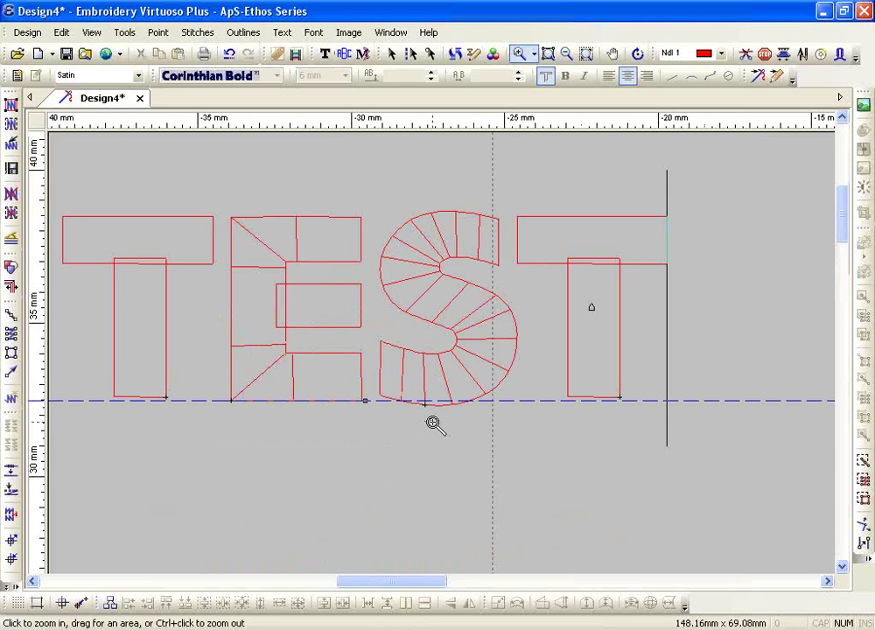
key("Escape")
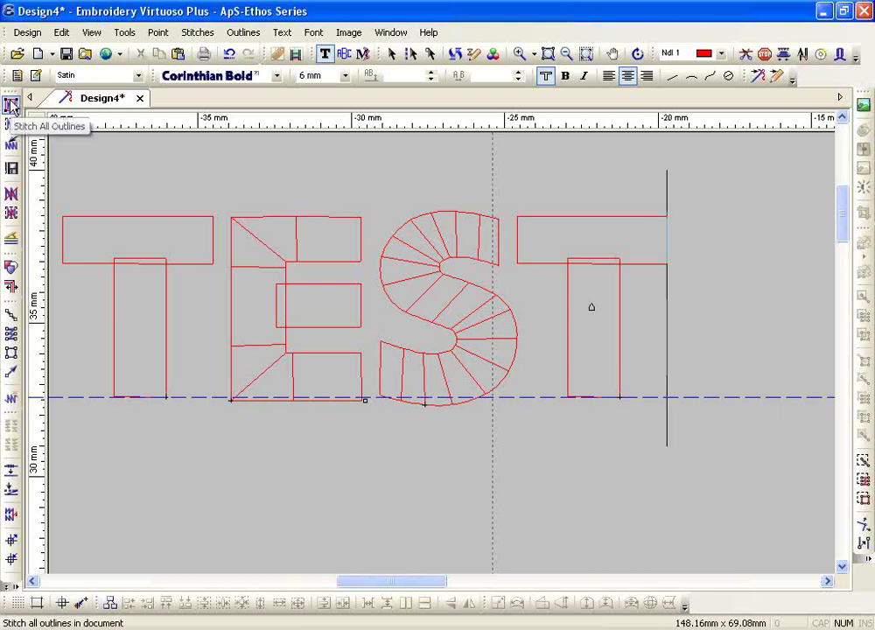
- Stitch all outlines so TEST and ABCDEF fill with satin, then zoom in and back out
left_click(13, 105)
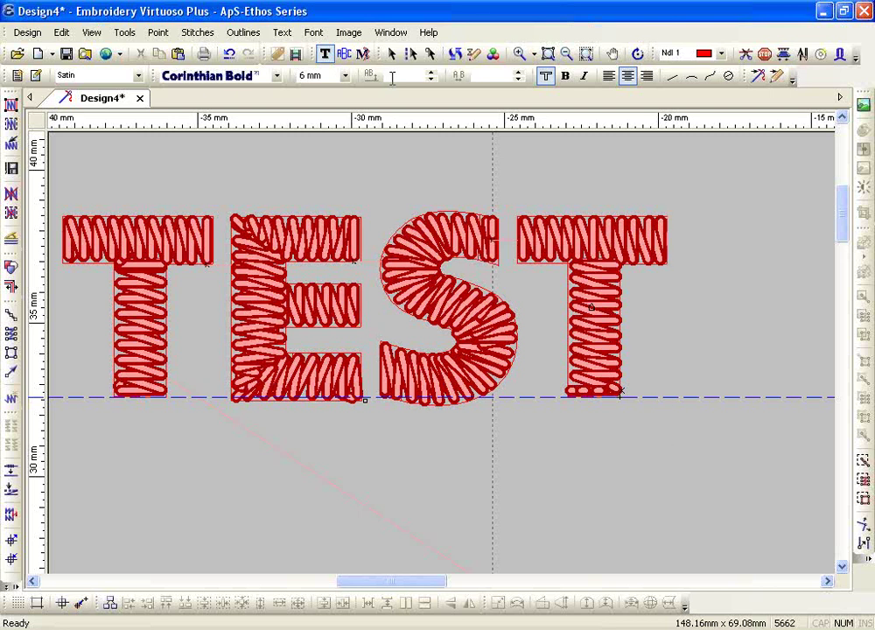
left_click(548, 54)
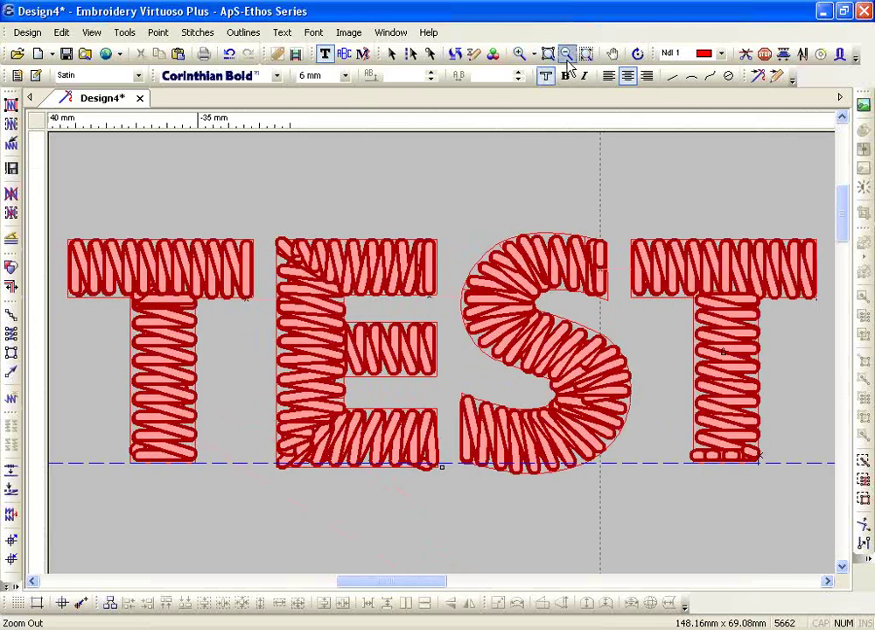
left_click(567, 58)
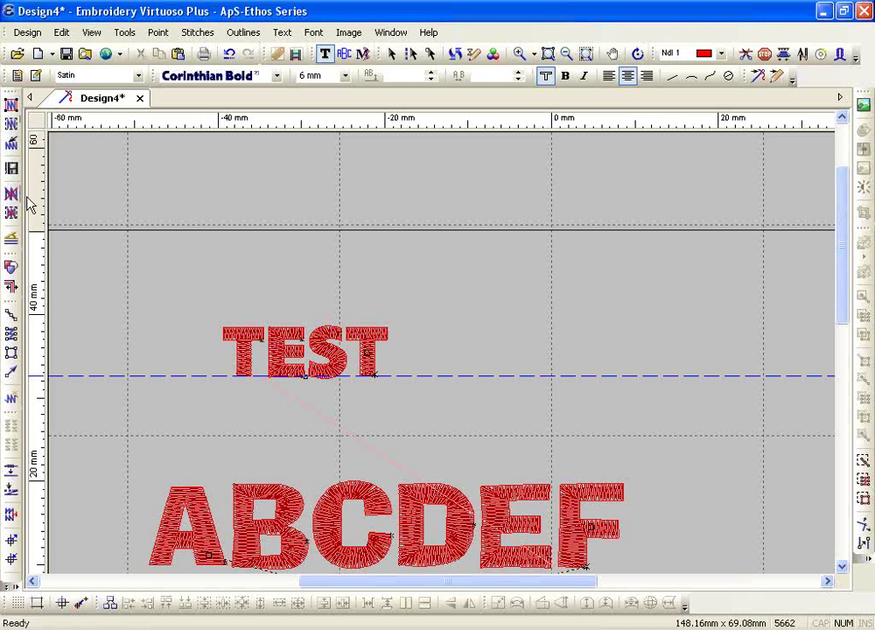
- Delete the generated stitches and select the letters TE of TEST
left_click(12, 194)
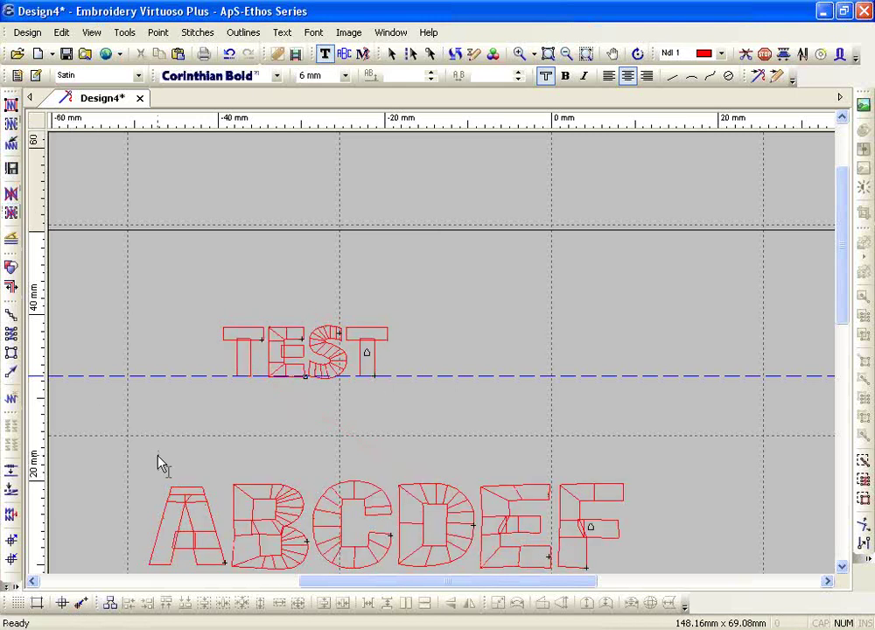
left_click(247, 359)
left_click_drag(248, 360, 220, 377)
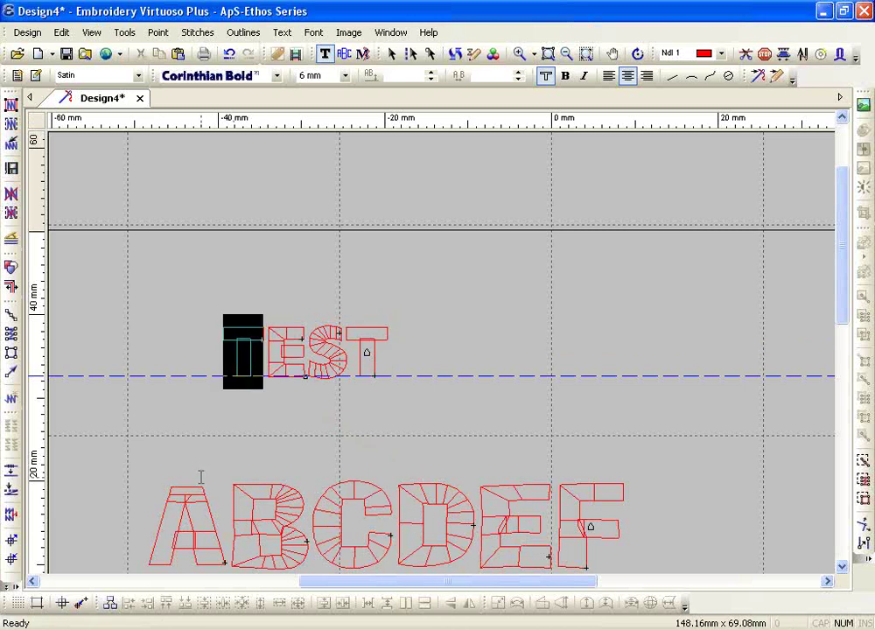
left_click_drag(308, 361, 238, 357)
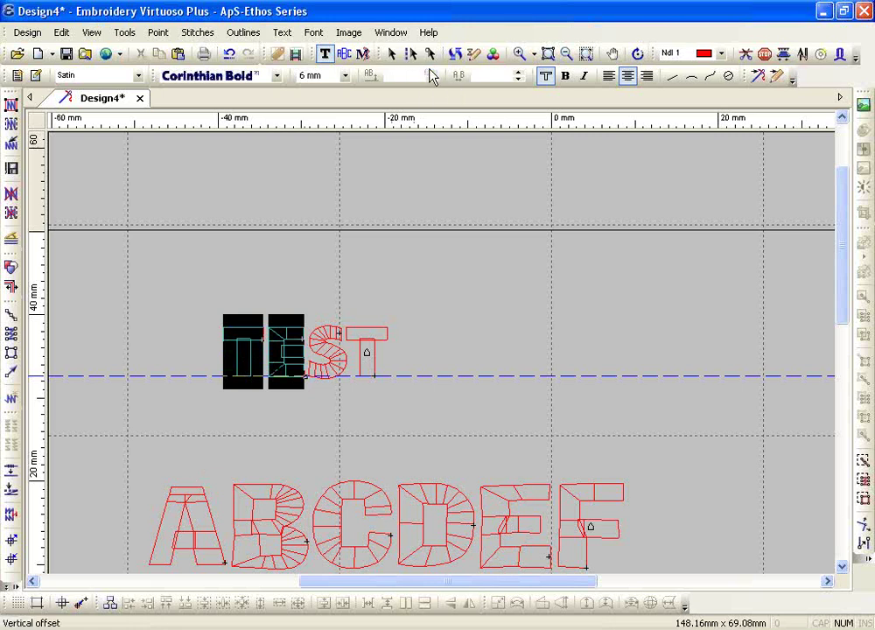
- Give the letters TE a 4.8 mm vertical offset above the baseline
left_click(430, 75)
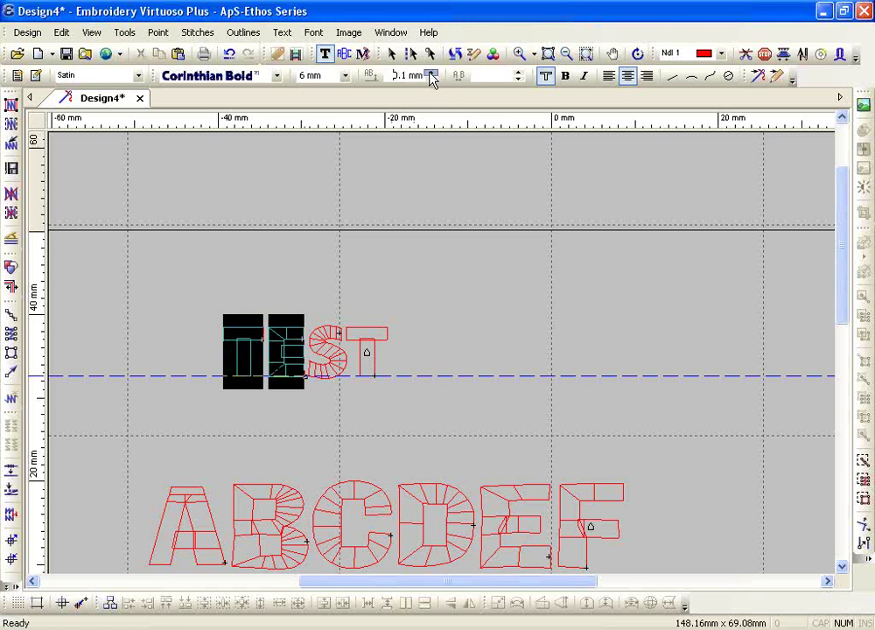
left_click(430, 72)
left_click(430, 72)
left_click(430, 72)
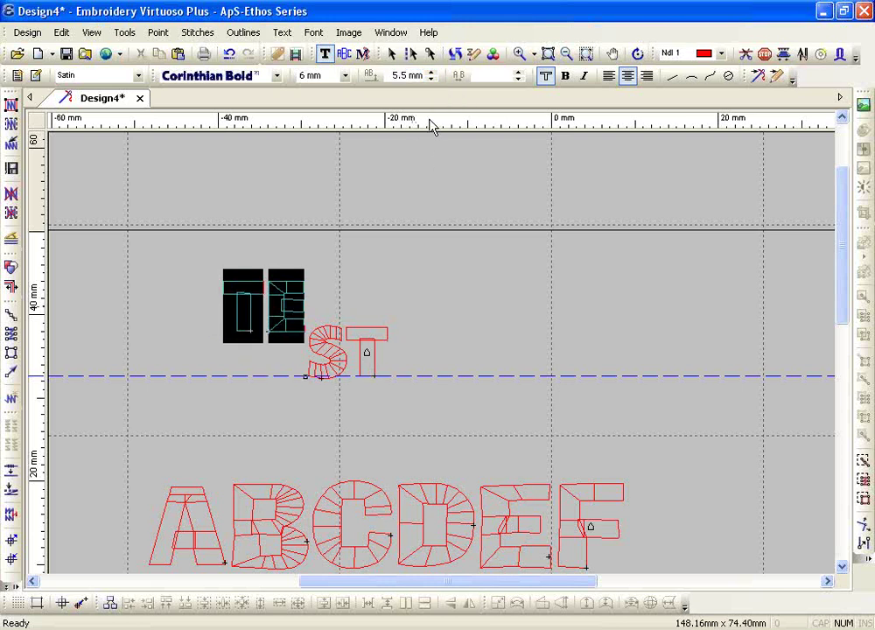
left_click(430, 79)
left_click(430, 79)
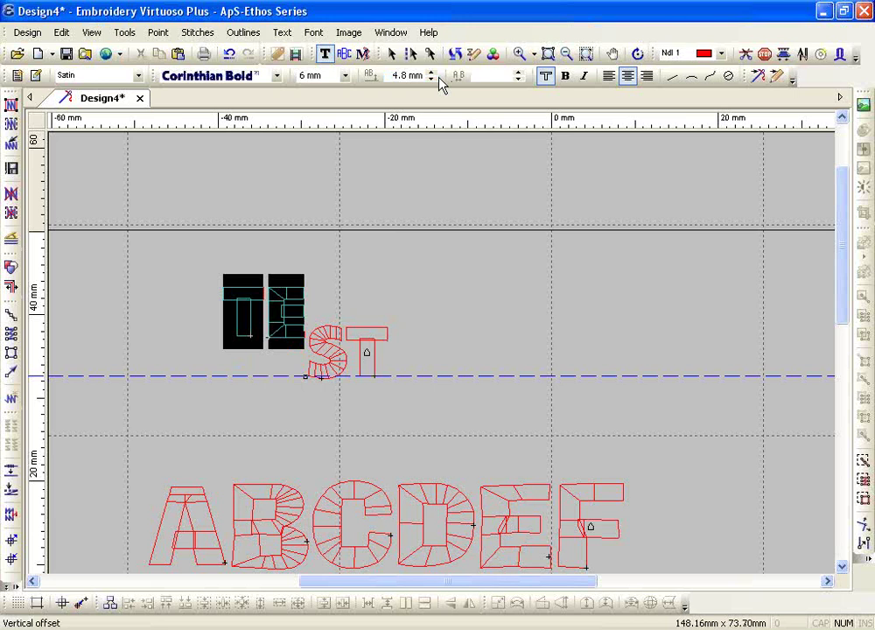
scroll(423, 322, "up", 3)
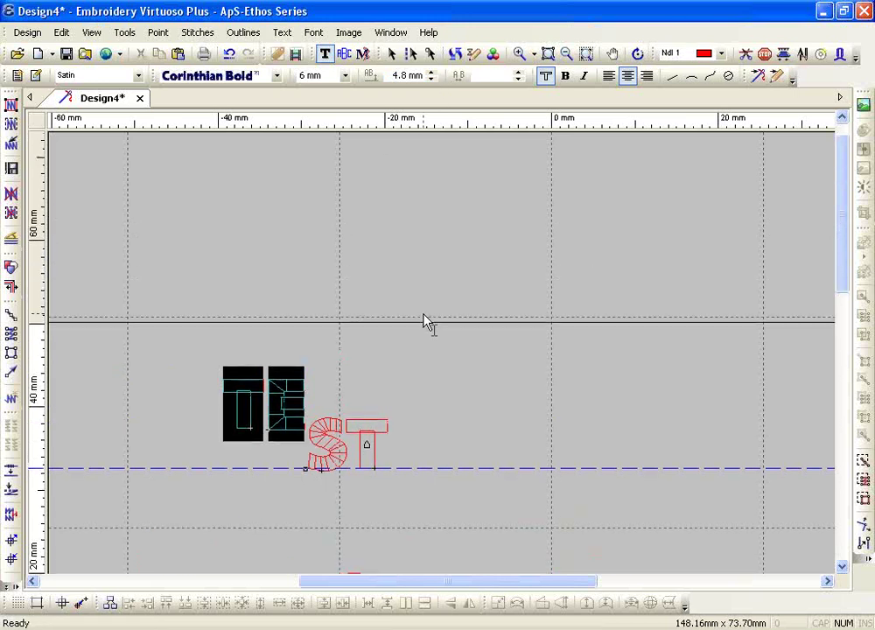
- Add a 6 mm Curlz lettering line reading RBV above TEST and select its middle B
left_click(371, 324)
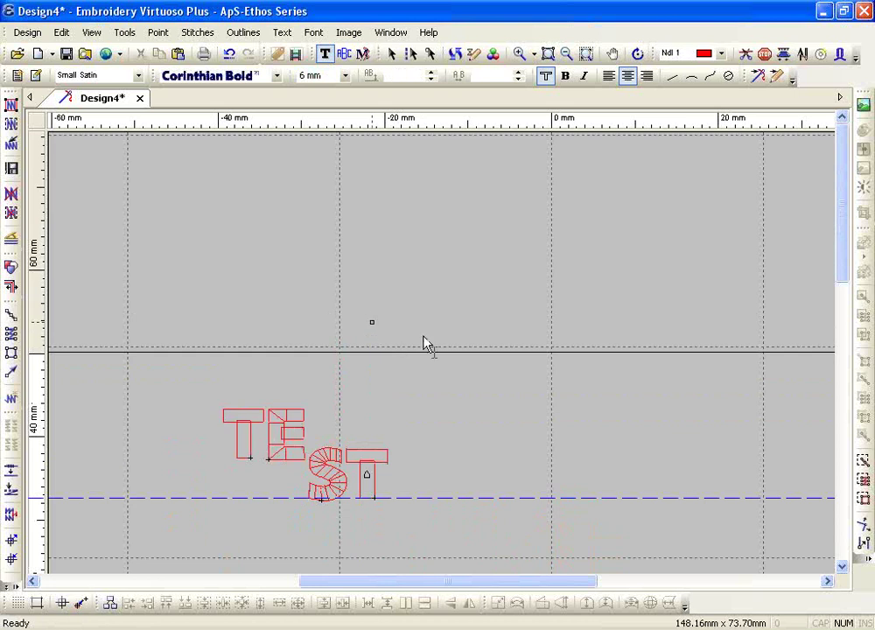
left_click(277, 77)
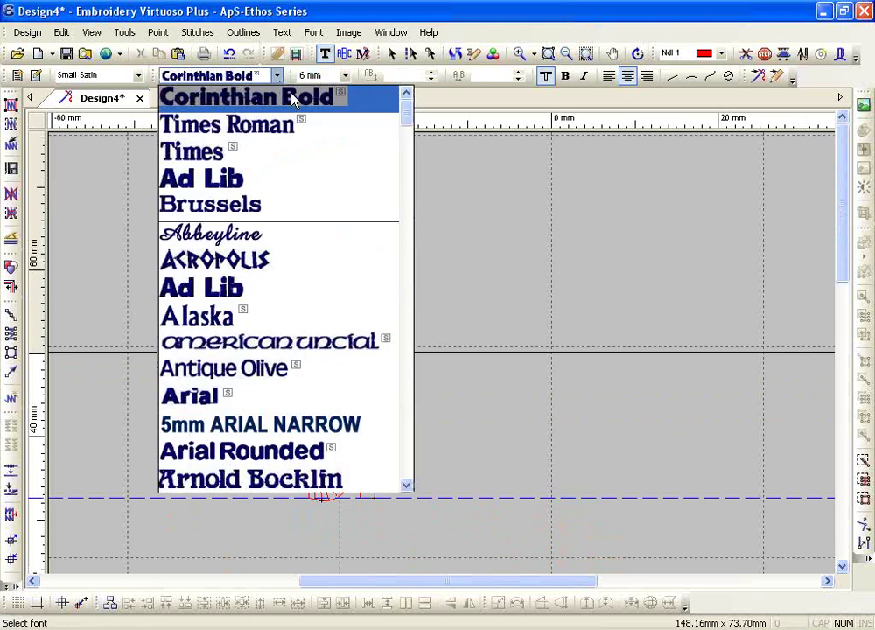
left_click_drag(404, 107, 403, 233)
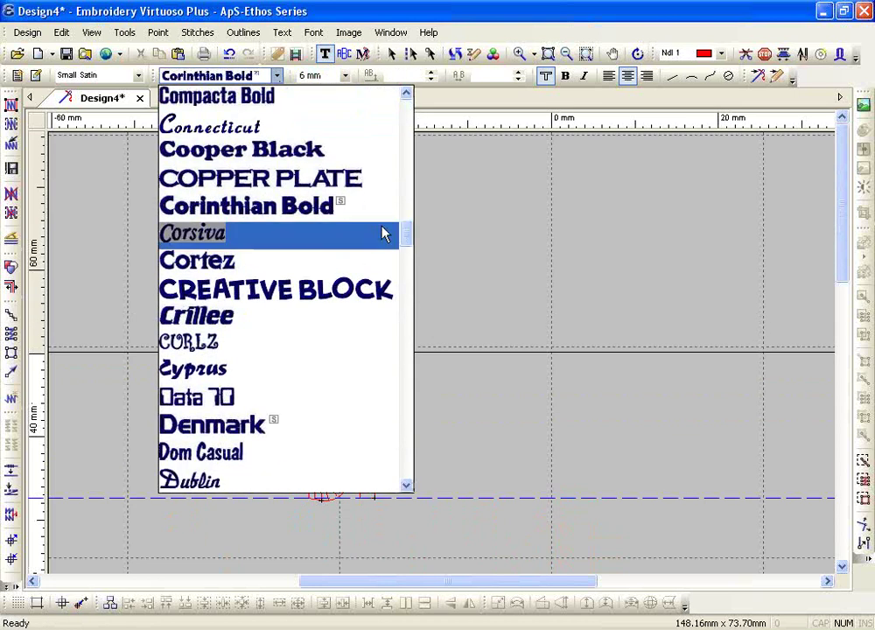
left_click(218, 341)
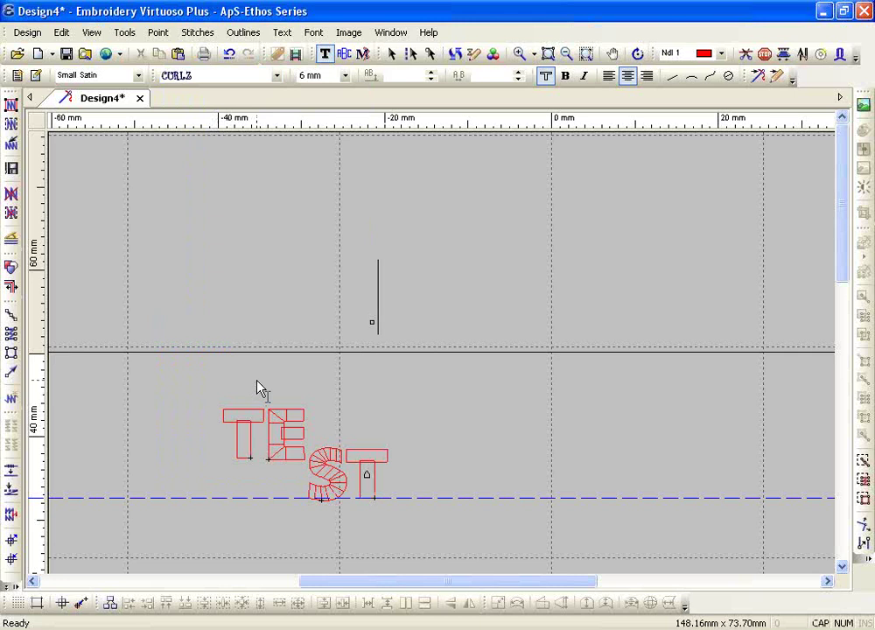
type("III")
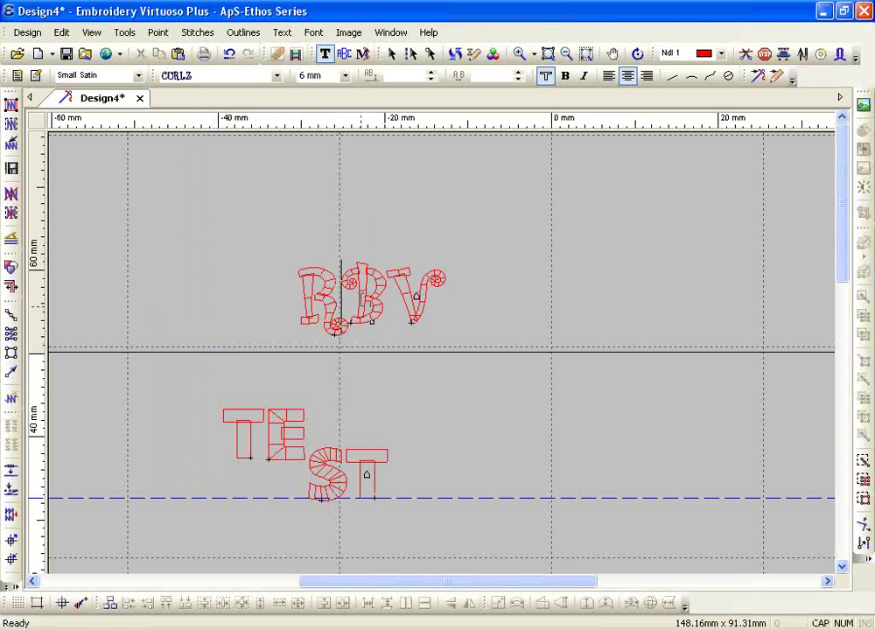
left_click_drag(343, 302, 383, 301)
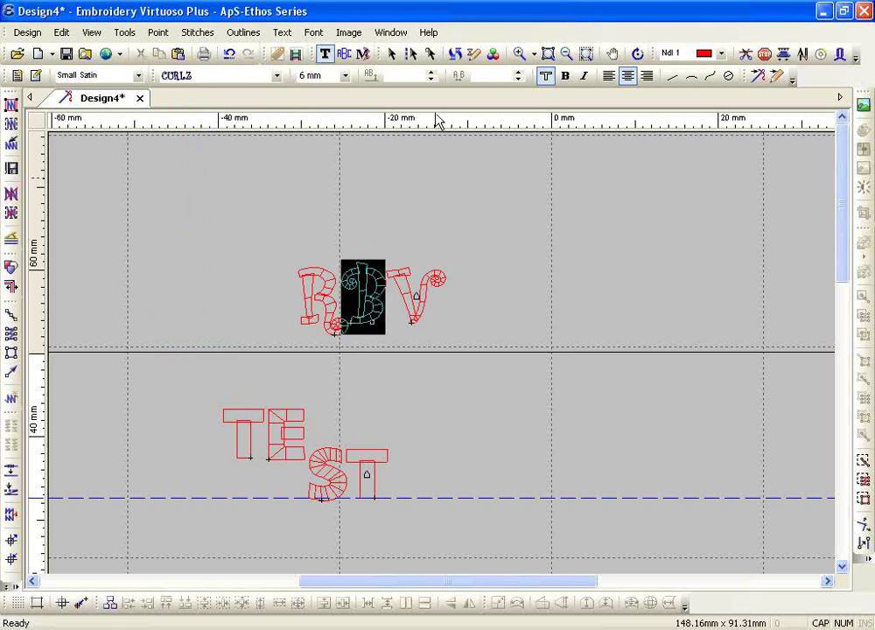
- Make the selected middle B of RBV 10 mm tall
left_click(346, 75)
scroll(332, 149, "up", 1)
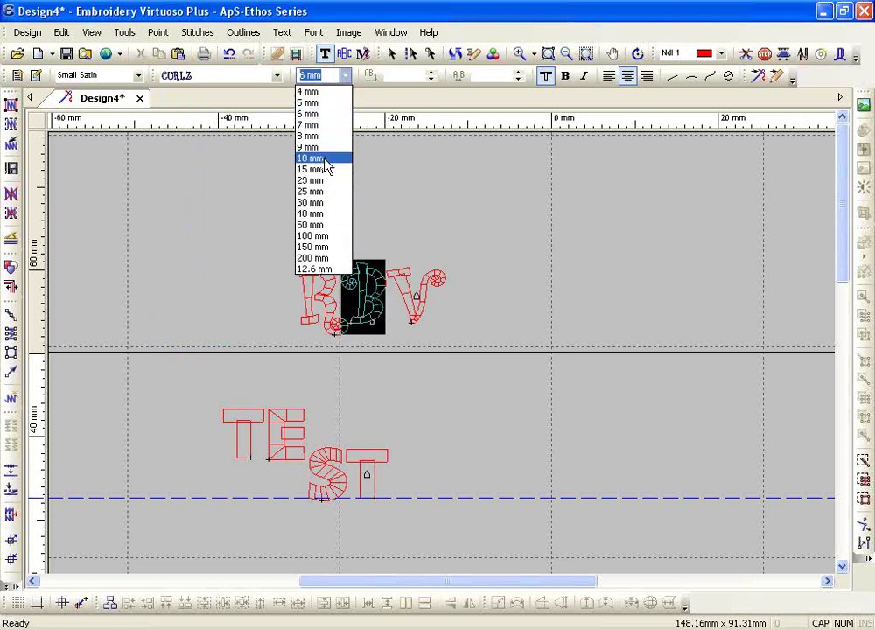
left_click(328, 158)
- Raise the R of RBV about 2 mm above its baseline
left_click_drag(329, 304, 280, 306)
left_click(432, 75)
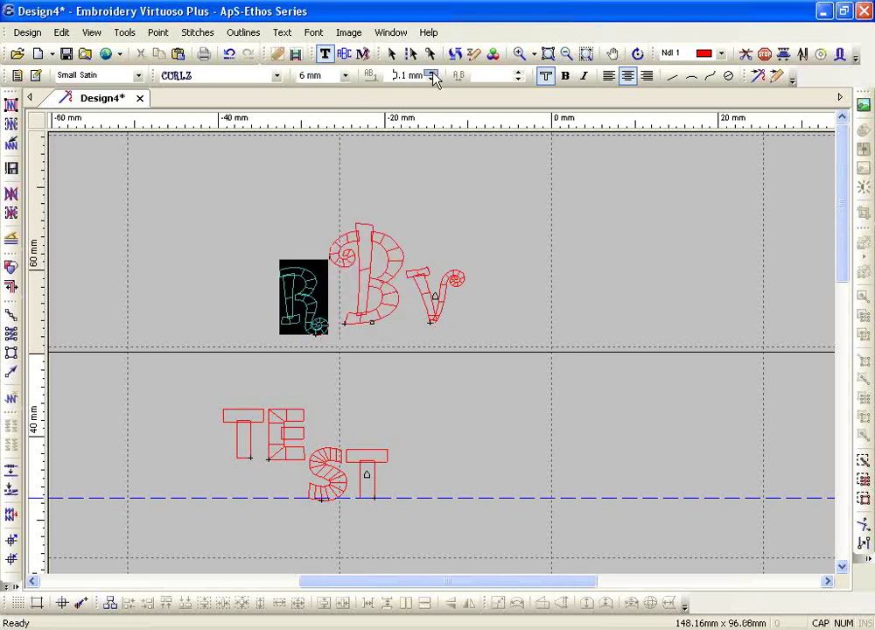
left_click(432, 75)
left_click(432, 75)
left_click(433, 73)
left_click(433, 73)
left_click(433, 73)
left_click(433, 74)
left_click(433, 74)
left_click(433, 74)
left_click(433, 73)
left_click(433, 73)
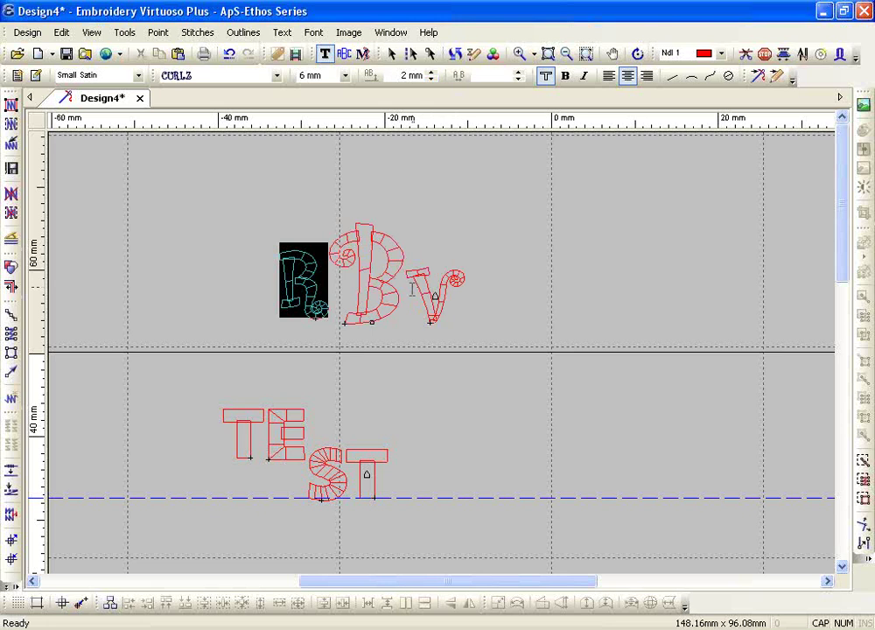
- Raise the V of RBV about 2 mm above its baseline
left_click(437, 287)
left_click(429, 76)
left_click(430, 75)
left_click(429, 75)
left_click(430, 75)
left_click(429, 75)
left_click(430, 75)
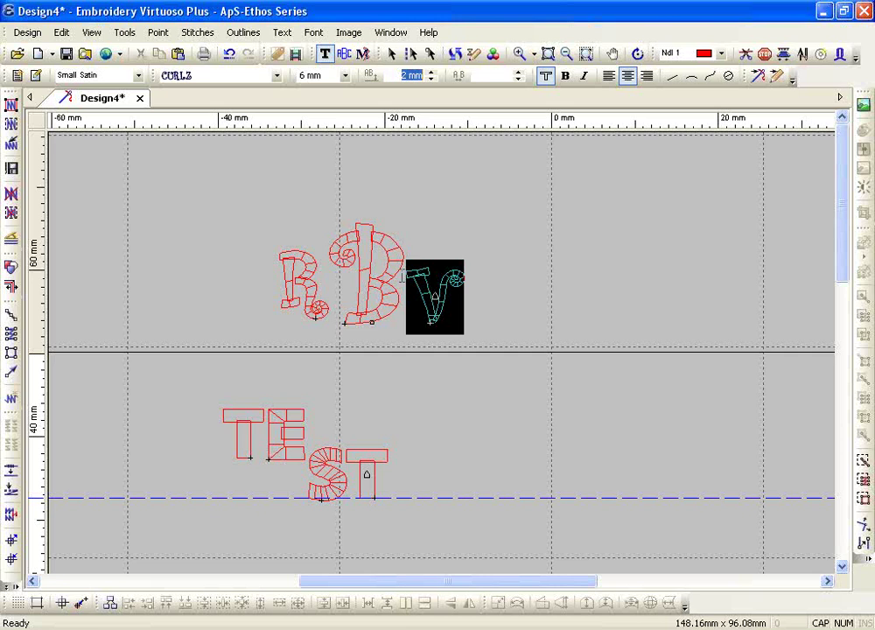
- Dismiss the warning, enlarge RBV to about 40.60 × 22.14 mm, and centre it above TEST
left_click(448, 350)
left_click_drag(284, 327, 133, 414)
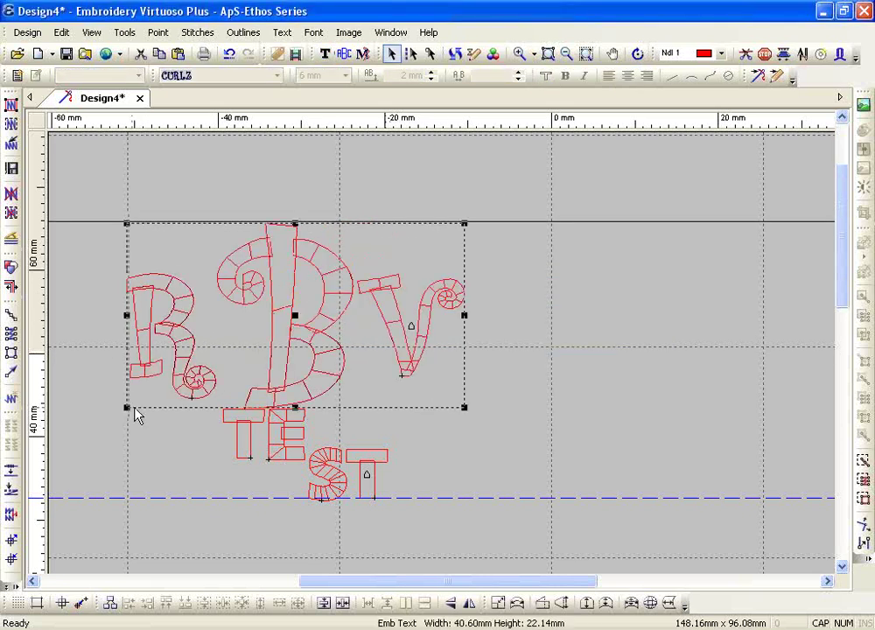
scroll(219, 406, "down", 3)
left_click_drag(297, 231, 390, 214)
scroll(411, 271, "up", 2)
scroll(411, 271, "up", 1)
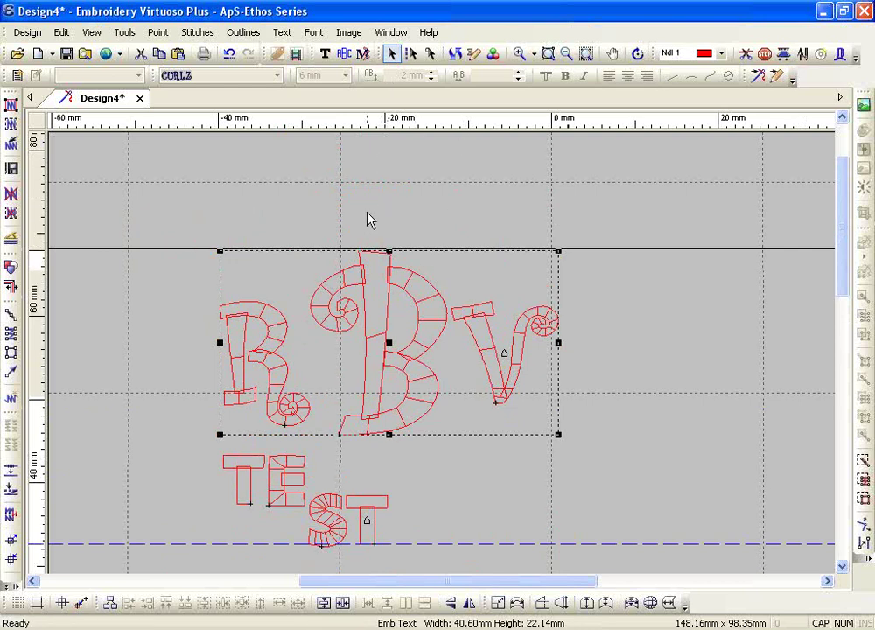
scroll(367, 219, "up", 1)
- Type MID as a new Curlz line above RBV, correcting typos before committing it
left_click(324, 59)
left_click(246, 317)
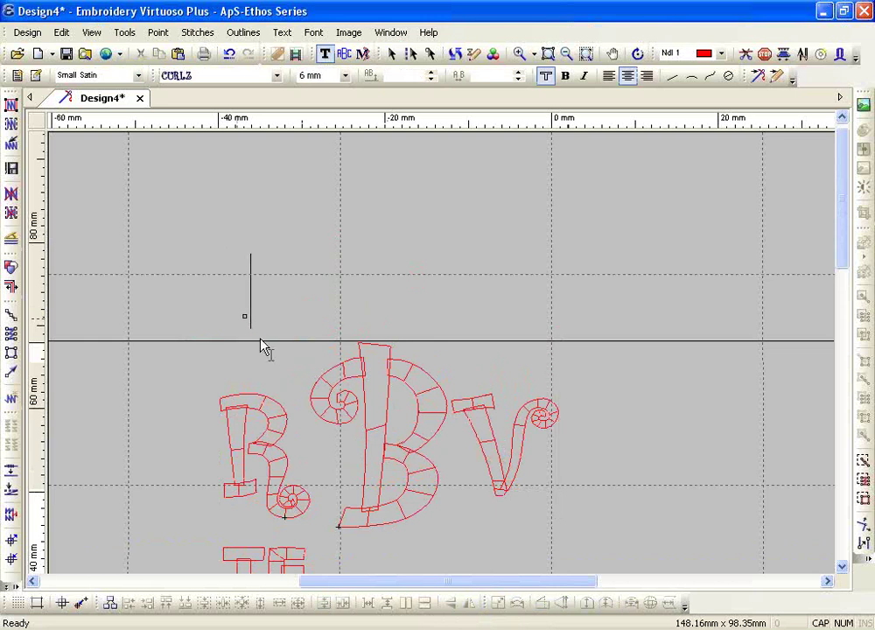
type("M")
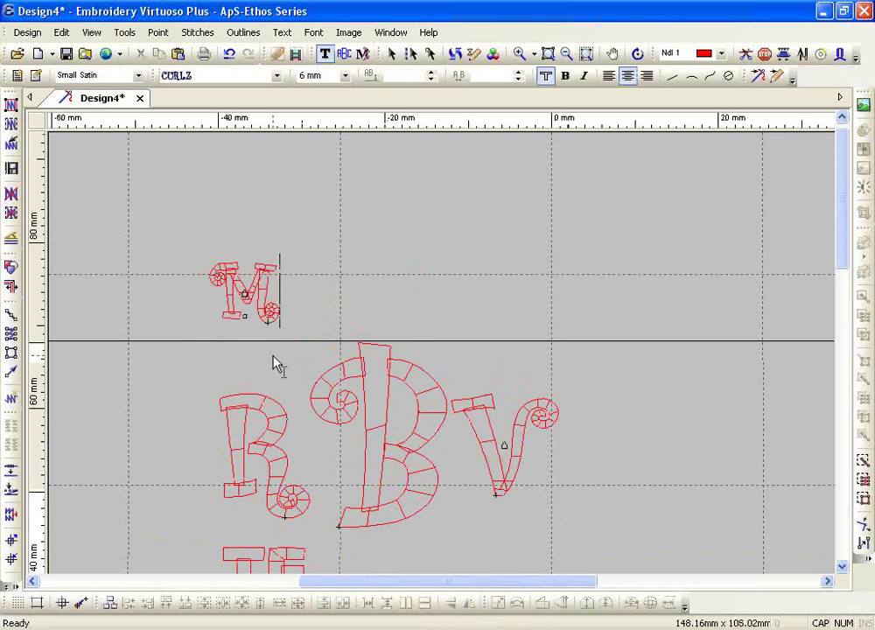
type("C")
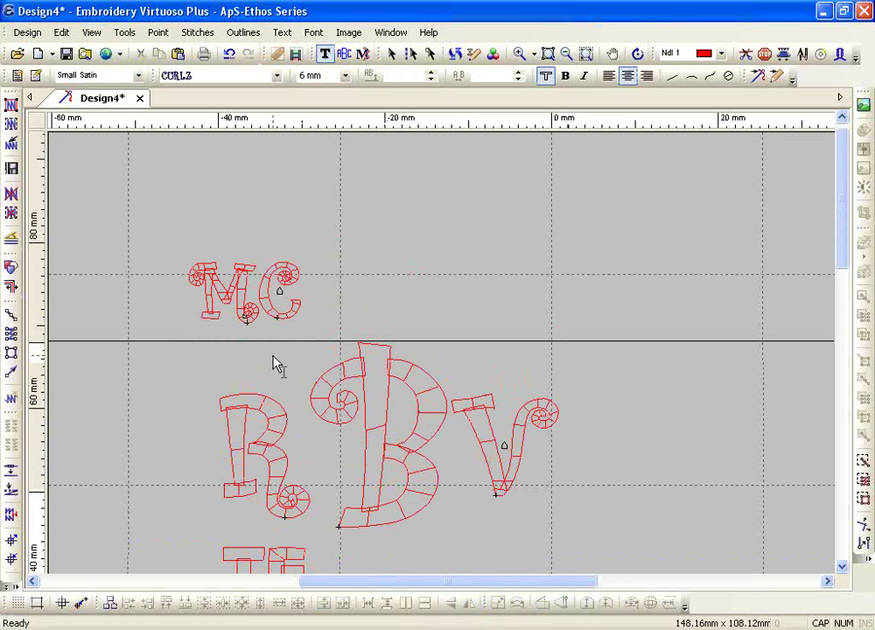
key("BackSpace")
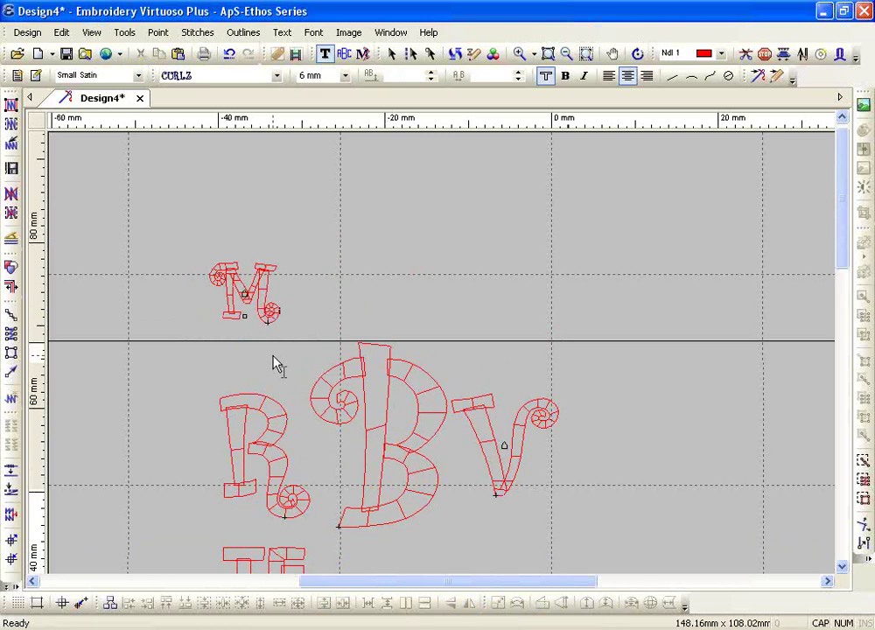
type("I")
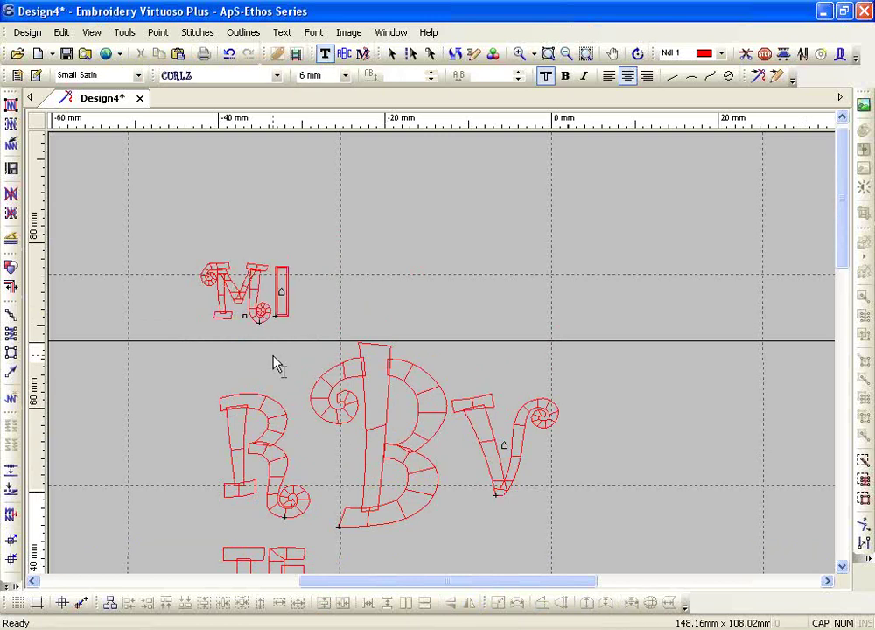
type("I")
key("BackSpace")
key("BackSpace")
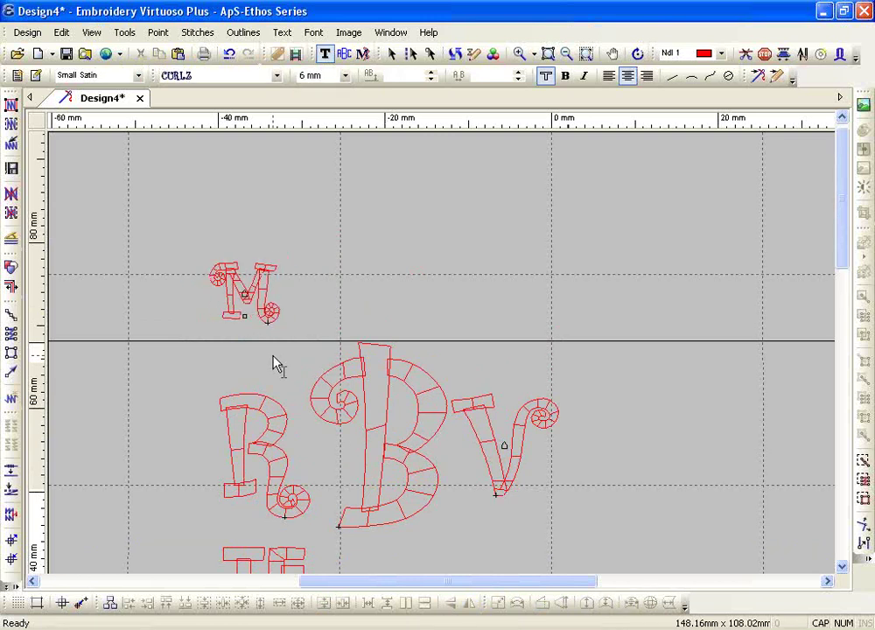
type("I")
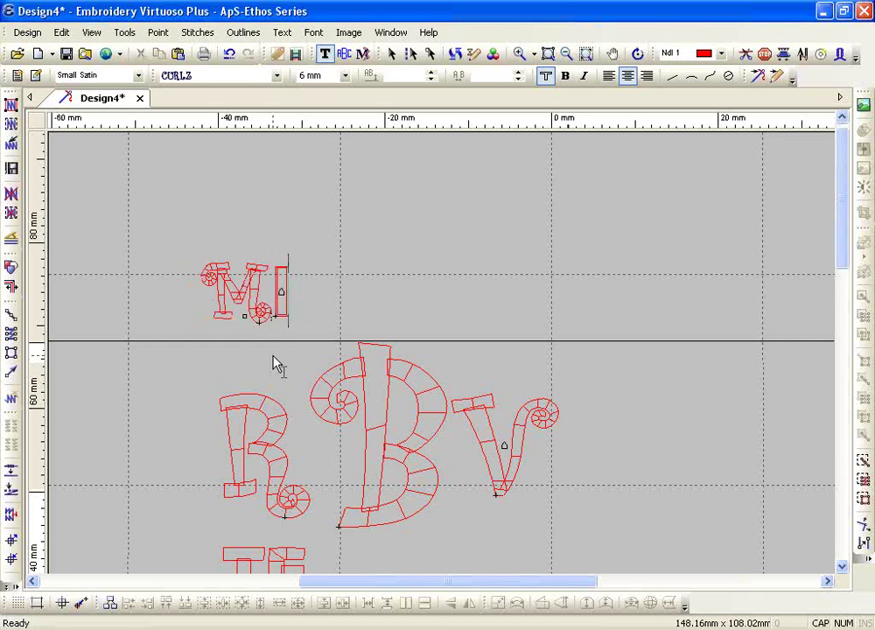
type("DON")
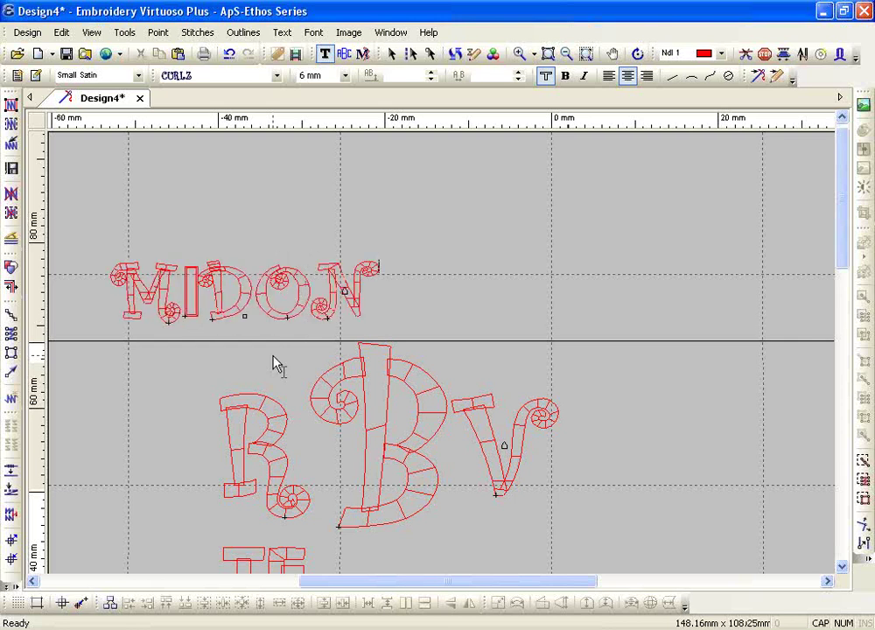
key("BackSpace")
key("BackSpace")
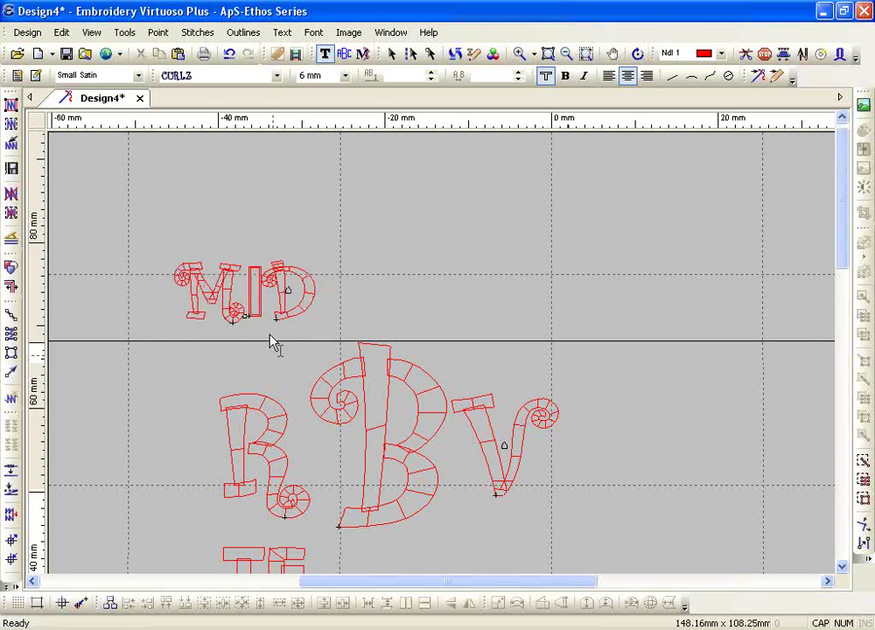
key("Return")
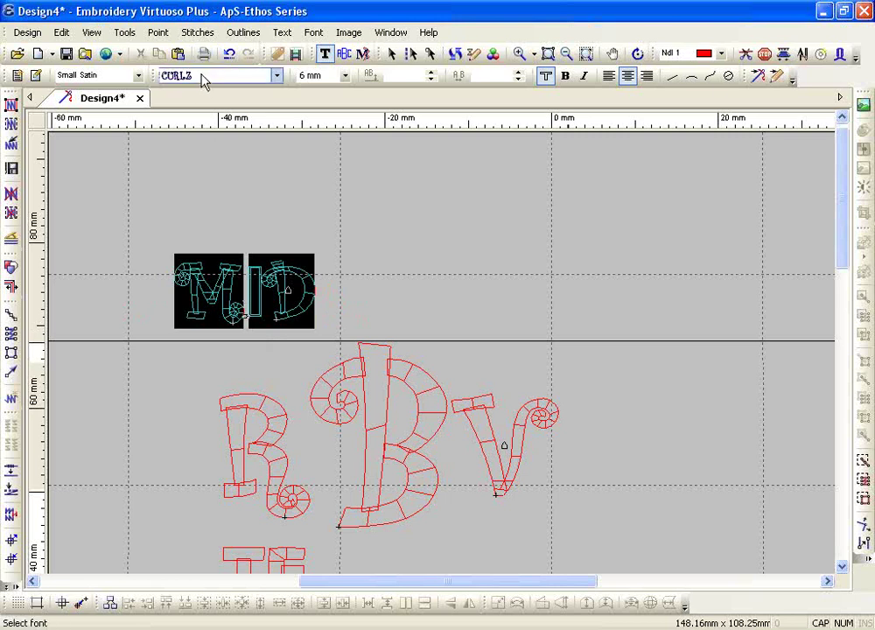
- Change the McD line's font to Corinthian Bold and zoom in around it
left_click(202, 76)
left_click(203, 125)
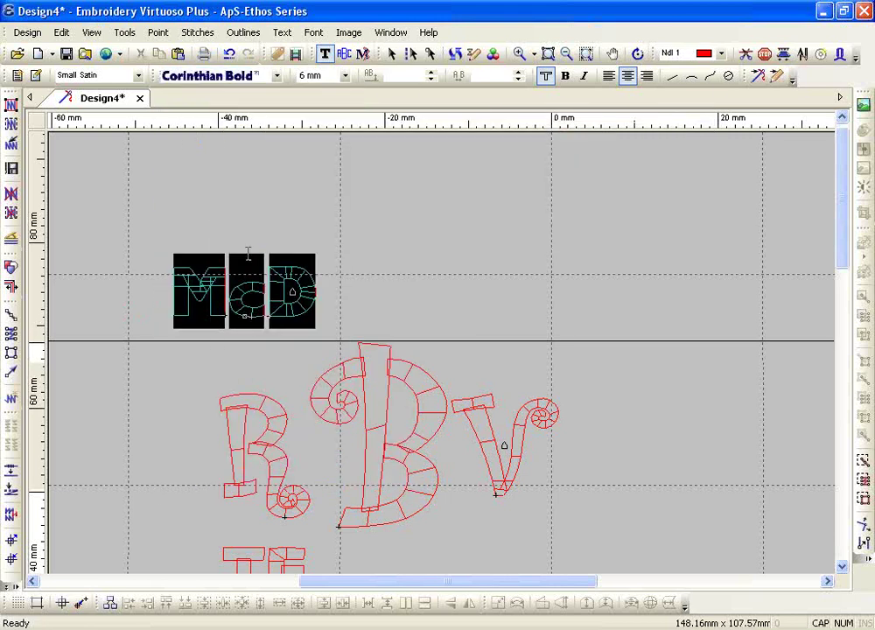
left_click(519, 52)
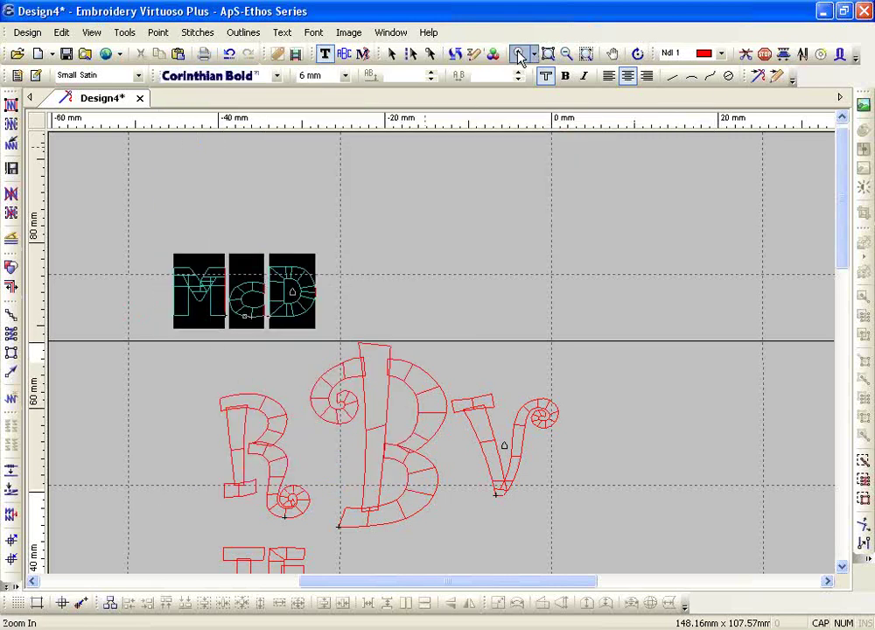
left_click_drag(151, 230, 377, 353)
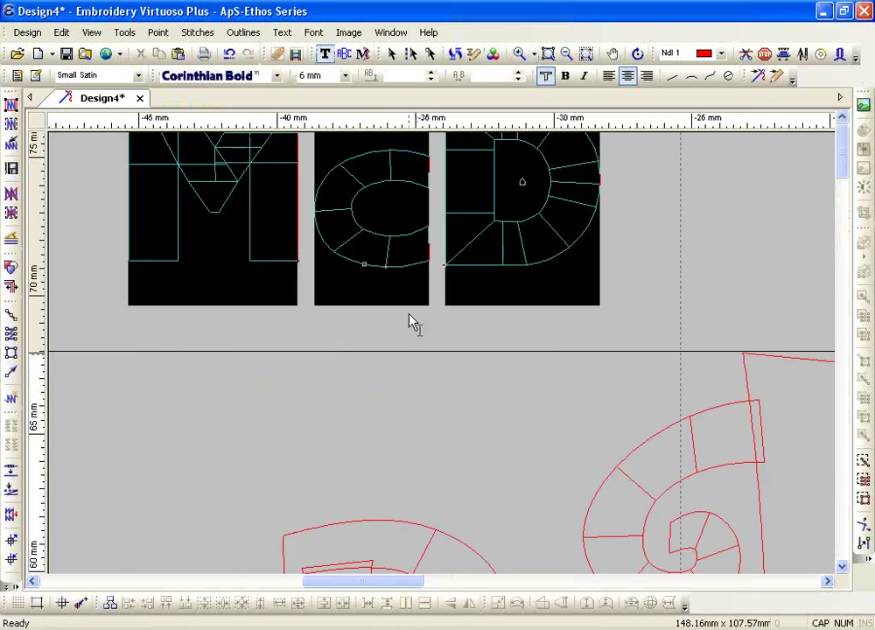
scroll(495, 153, "up", 3)
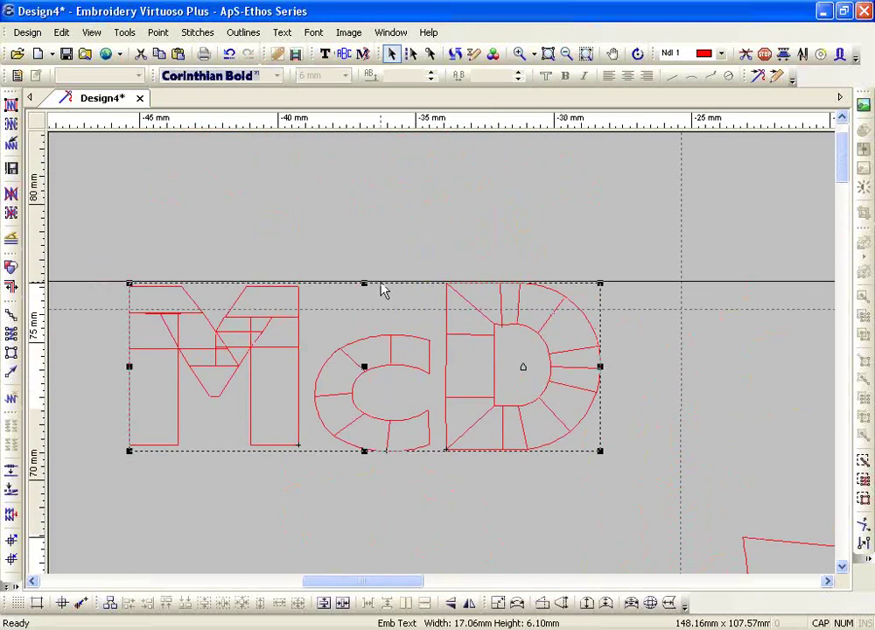
- Lift the c of McD toward 2 mm above its baseline
left_click(324, 53)
left_click_drag(352, 361, 388, 368)
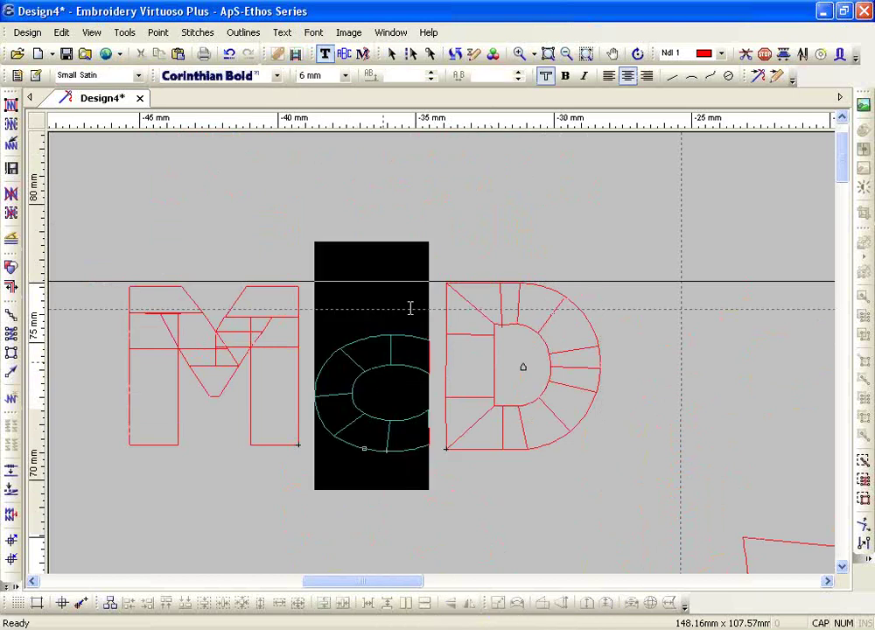
left_click(431, 77)
left_click(431, 77)
left_click(431, 77)
left_click(432, 77)
left_click(431, 73)
left_click(431, 73)
left_click(431, 74)
left_click(431, 73)
left_click(431, 74)
left_click(431, 73)
left_click(431, 73)
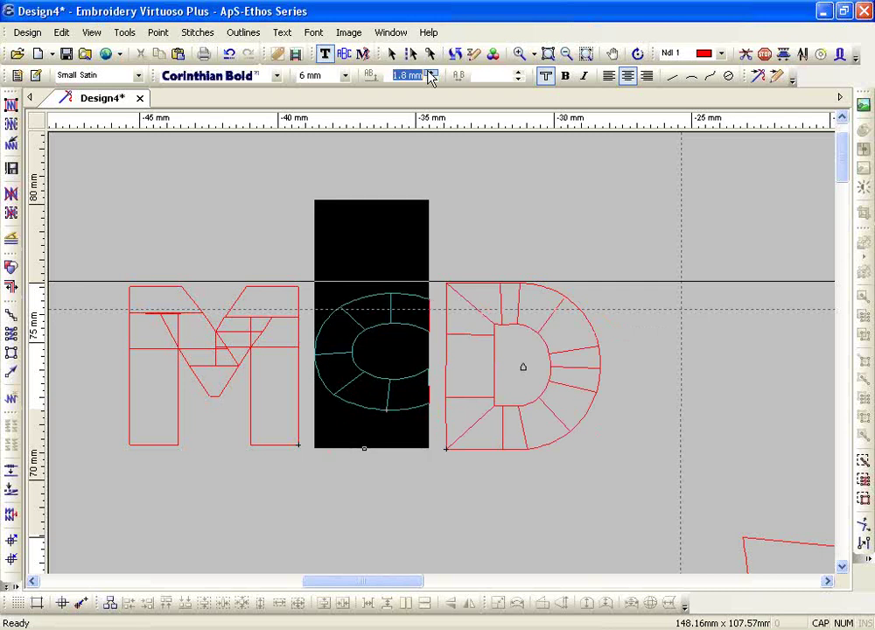
left_click(432, 74)
- Finish the c's 2 mm lift and generate satin stitches for all outlines
left_click(432, 75)
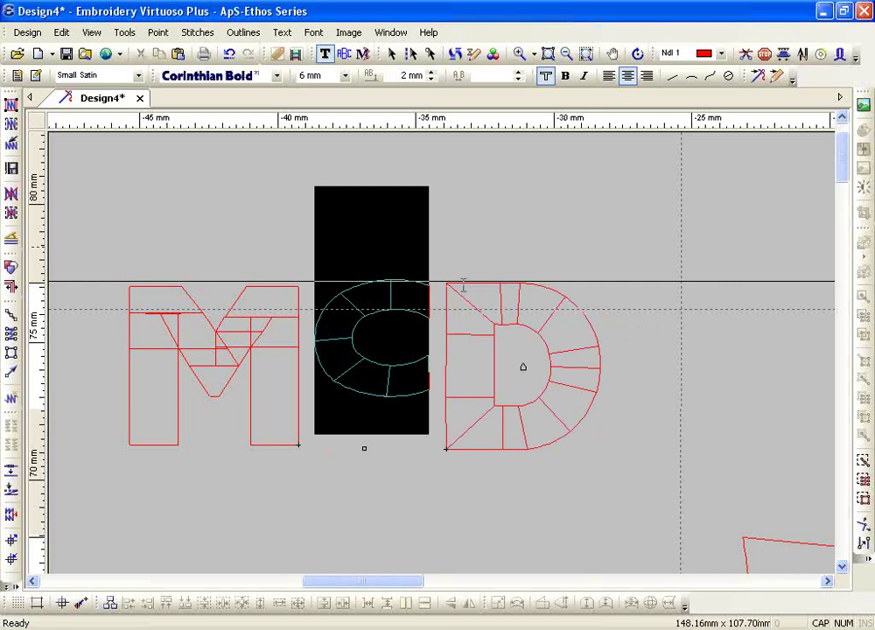
key("Escape")
left_click(12, 104)
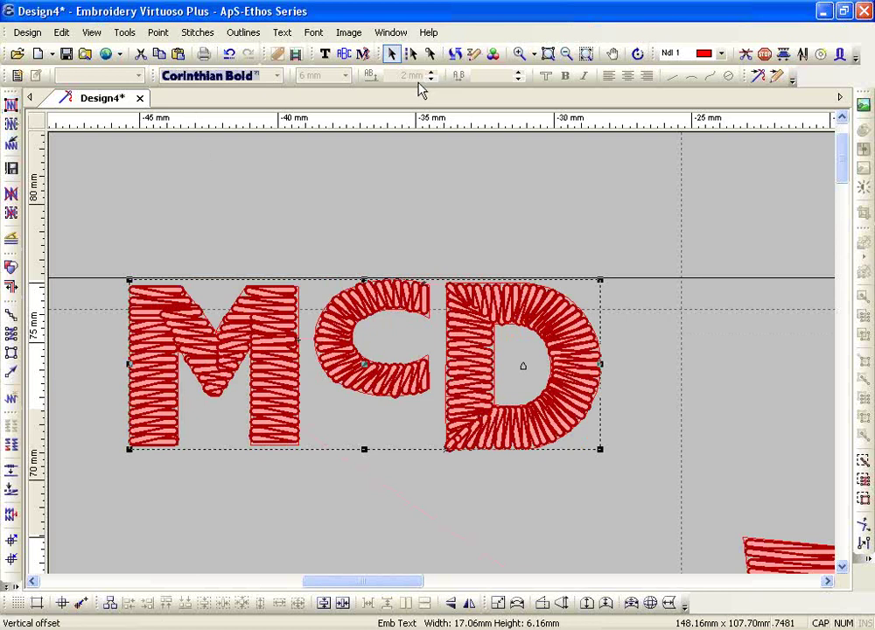
- Zoom out to ABCDEF and delete the generated stitches, leaving plain satin outlines
left_click(565, 54)
scroll(408, 254, "down", 5)
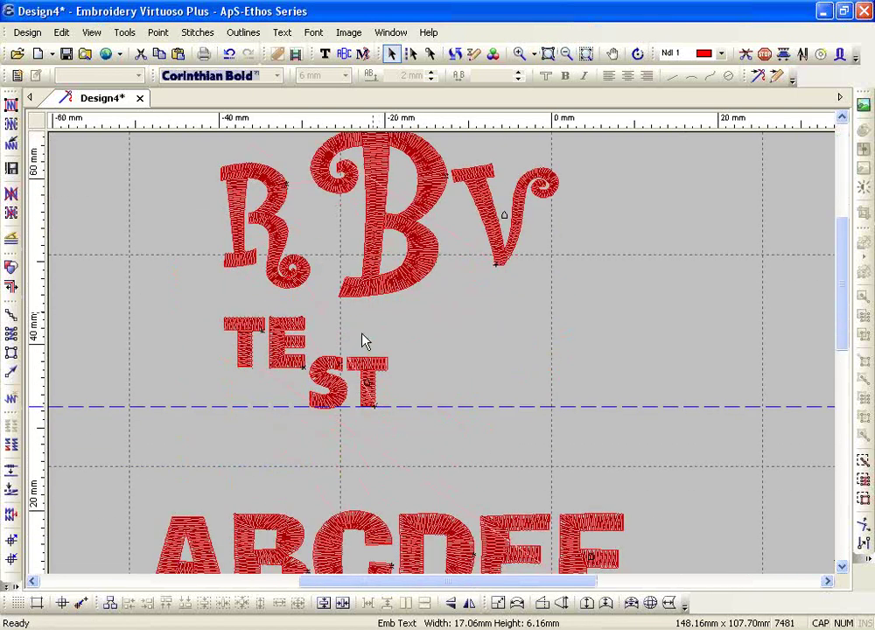
scroll(363, 341, "down", 3)
left_click(10, 212)
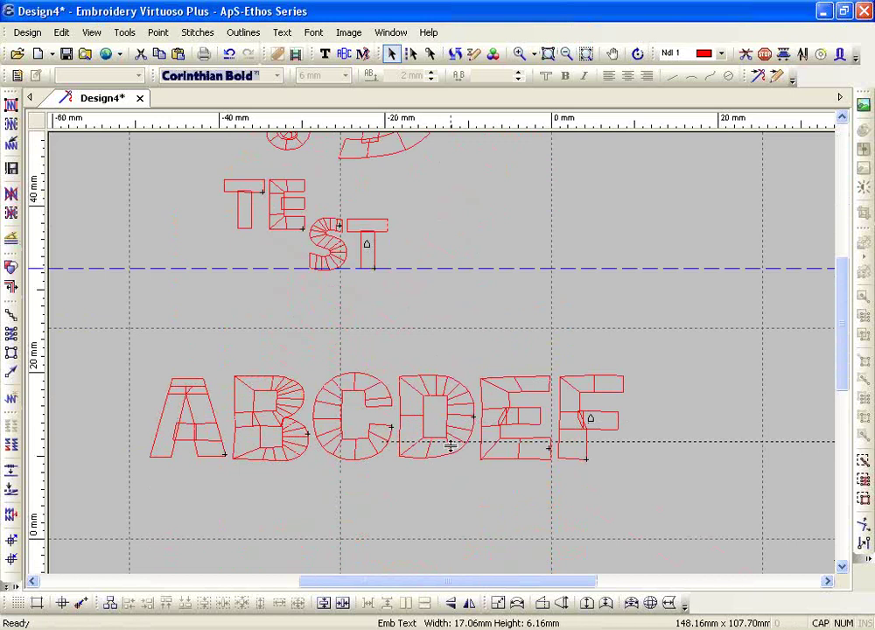
- Fix a second blue baseline guide along the bottom of the ABCDEF lettering
left_click(451, 457)
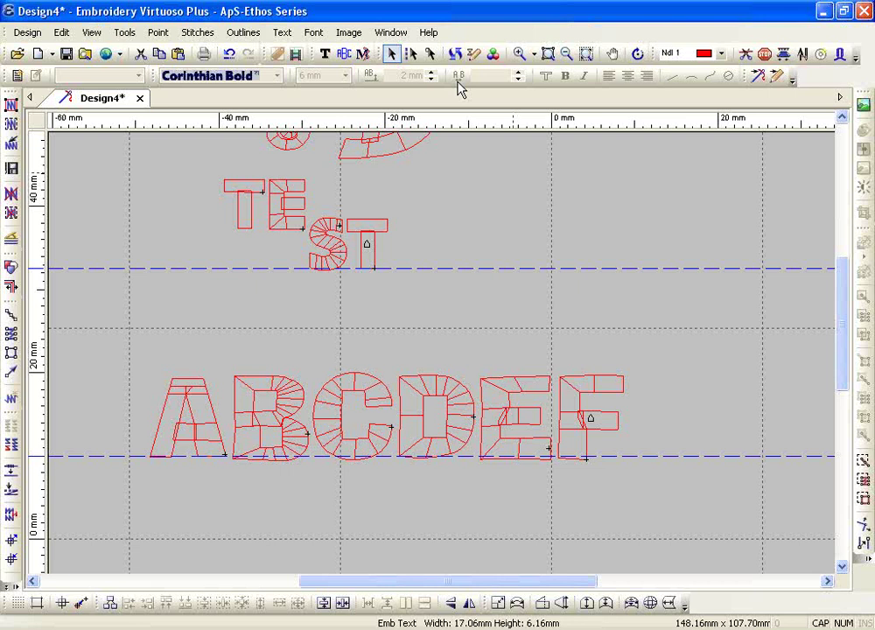
scroll(342, 176, "up", 3)
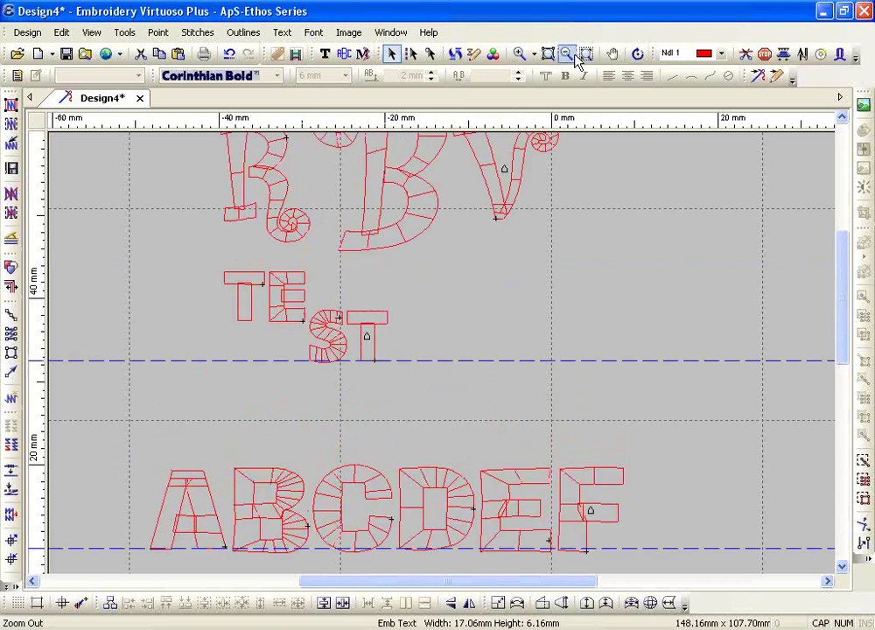
- Delete all lettering with Ctrl+A, then drag both baseline guides off onto the ruler
left_click(585, 55)
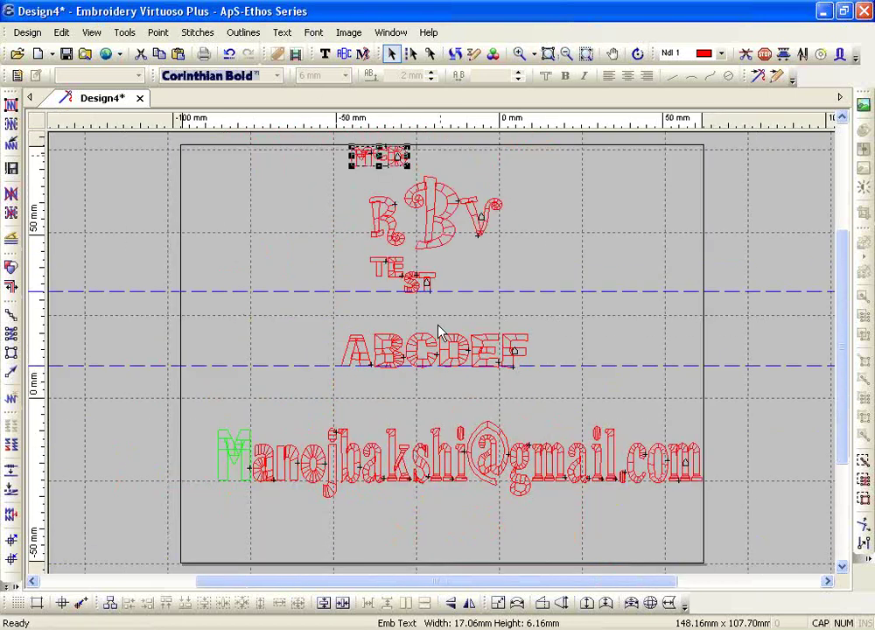
left_click(337, 386)
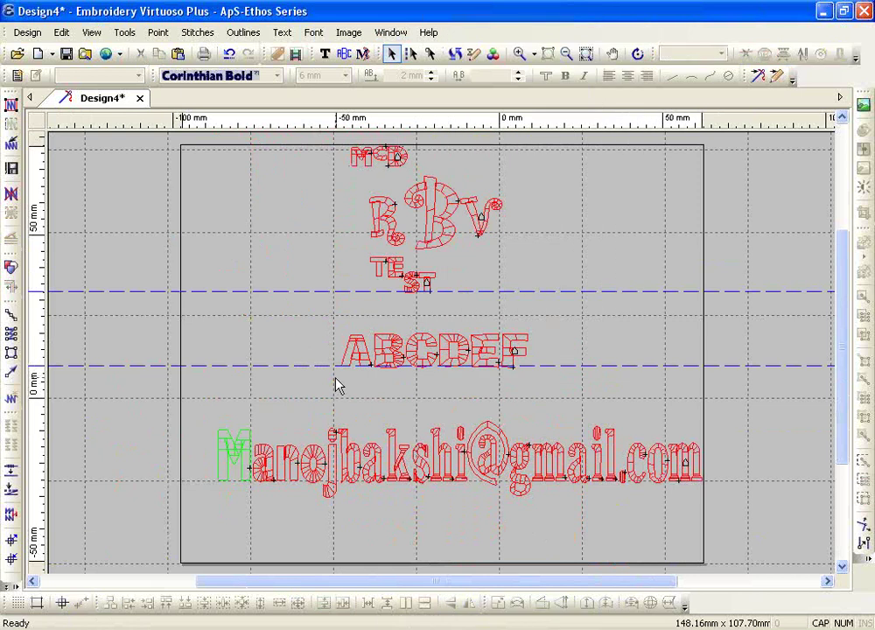
key("ctrl+a")
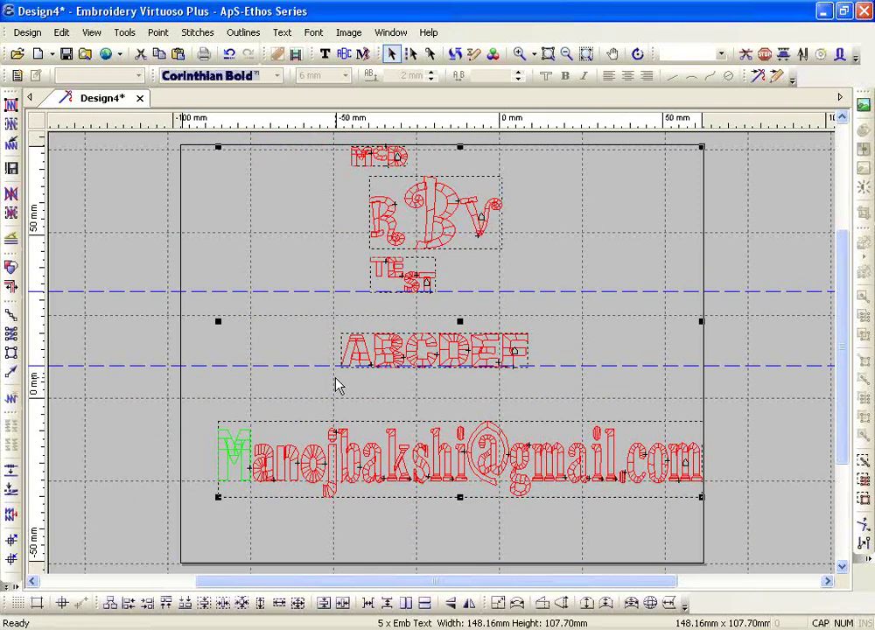
key("Delete")
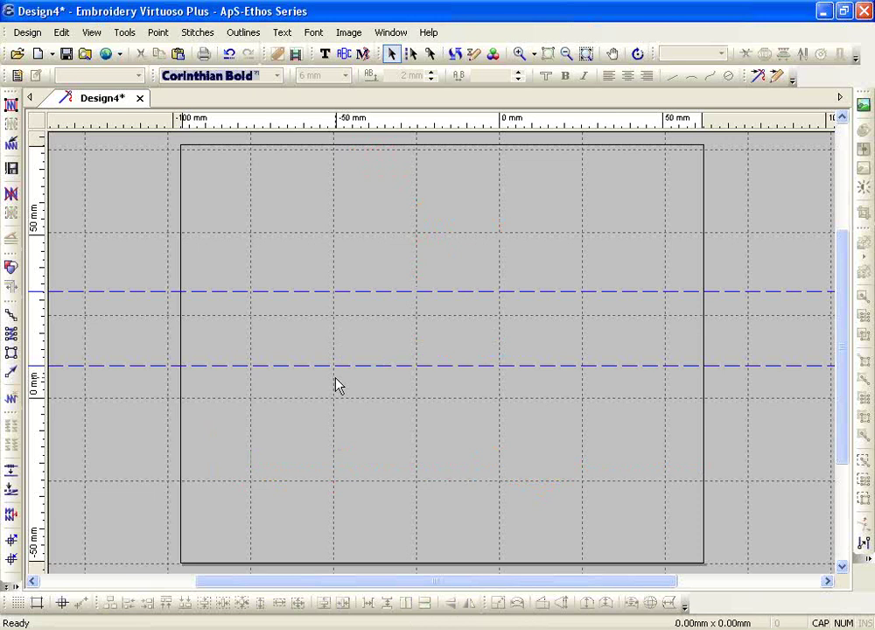
left_click_drag(38, 291, 79, 104)
left_click_drag(37, 361, 154, 127)
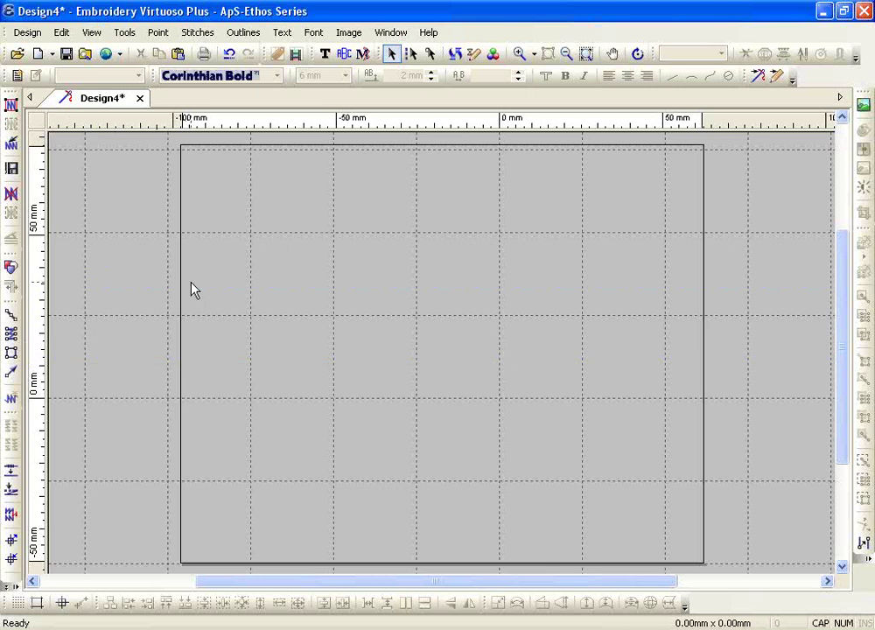
- Start new 15 mm Brush Script lettering on the left side of the hoop
left_click(324, 53)
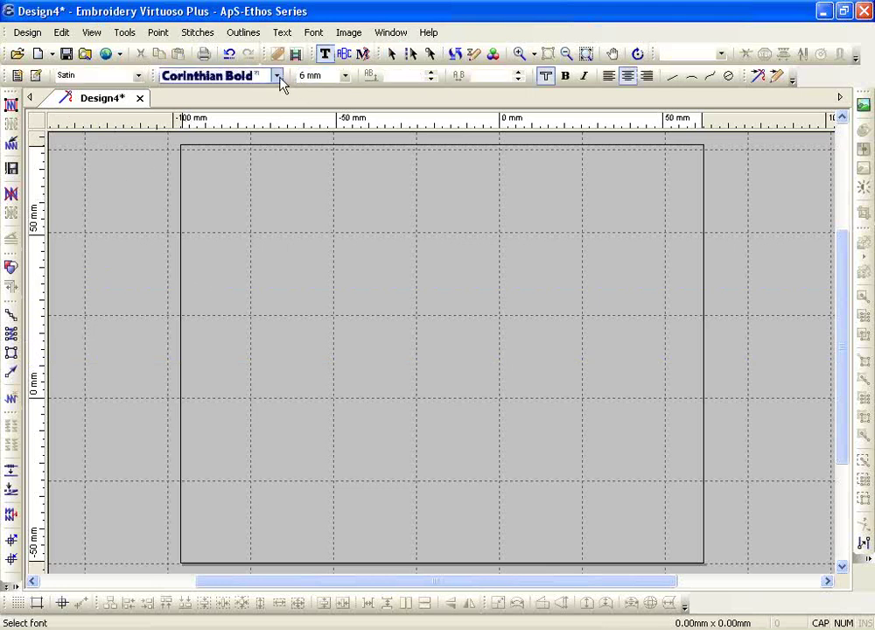
left_click(277, 77)
left_click_drag(403, 121, 404, 188)
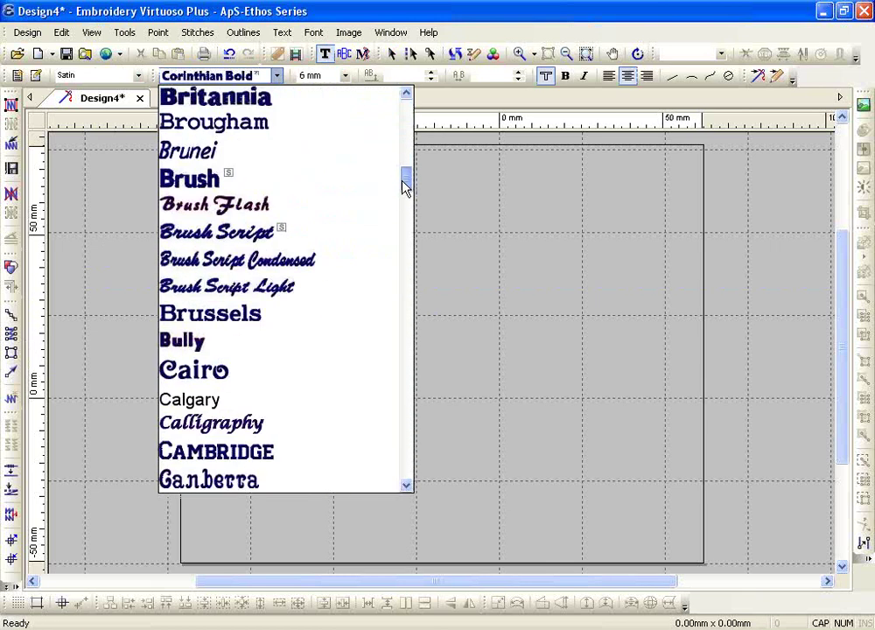
left_click(270, 251)
left_click(276, 390)
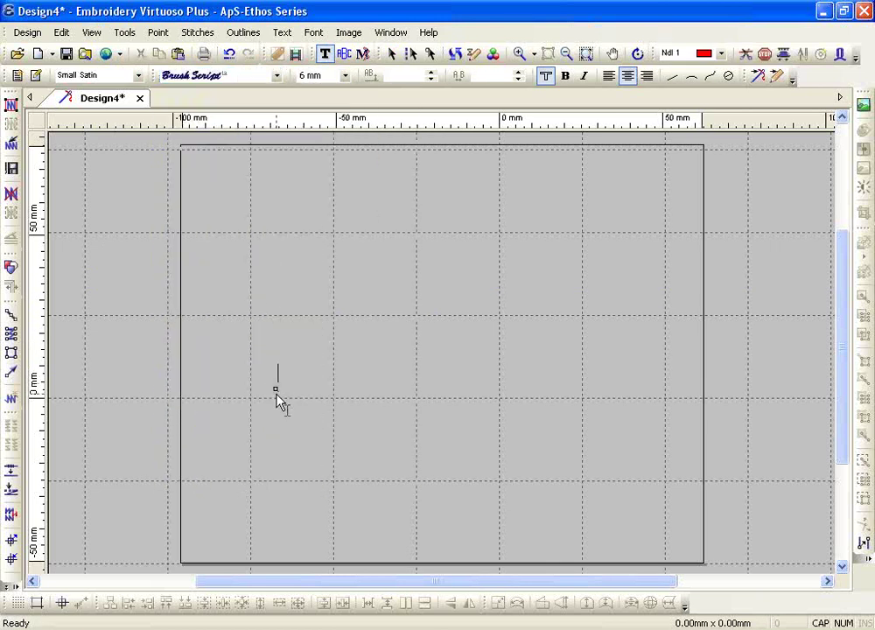
left_click(344, 75)
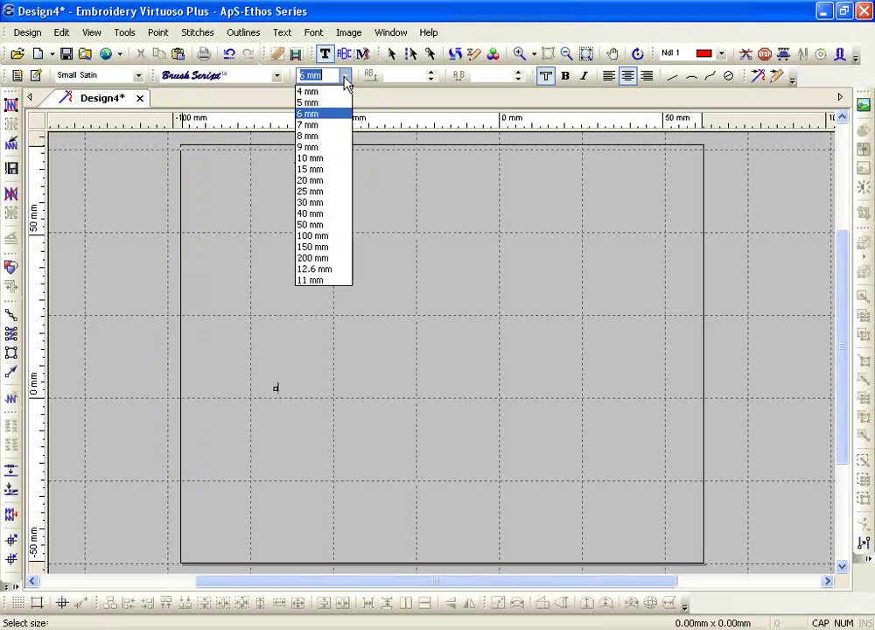
left_click(333, 170)
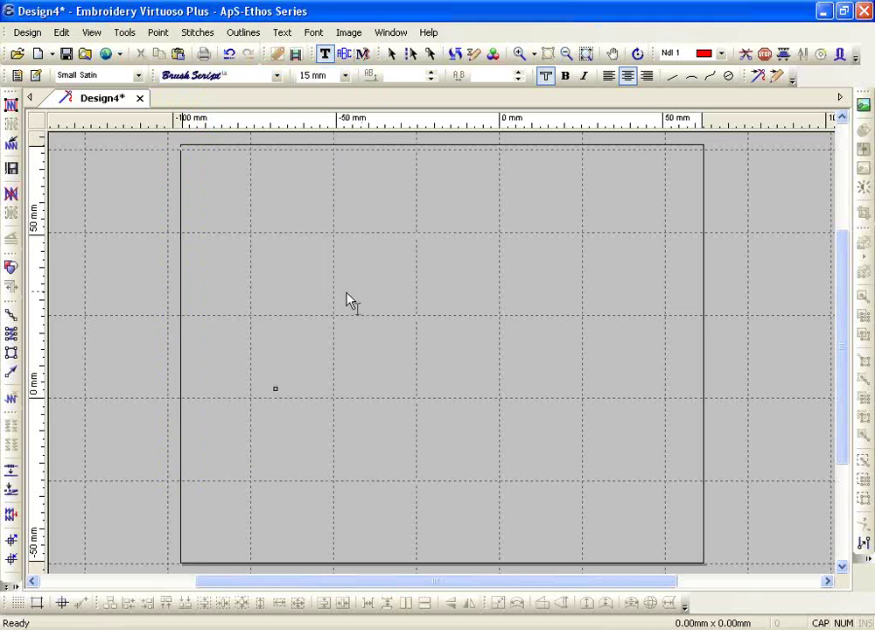
- Type Abcd as the lettering text, fixing the capitals, and commit it
type("S")
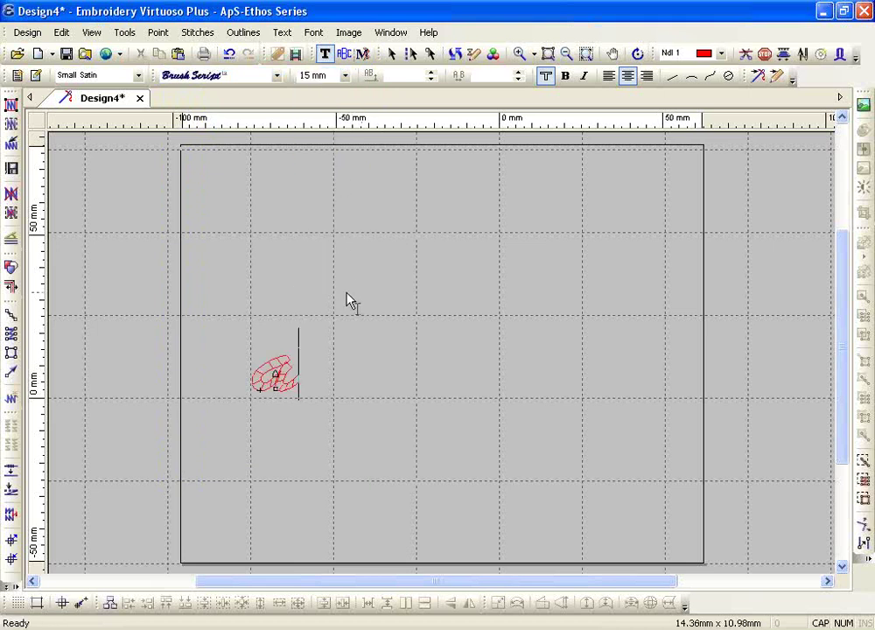
key("BackSpace")
key("Caps_Lock")
type("Ale")
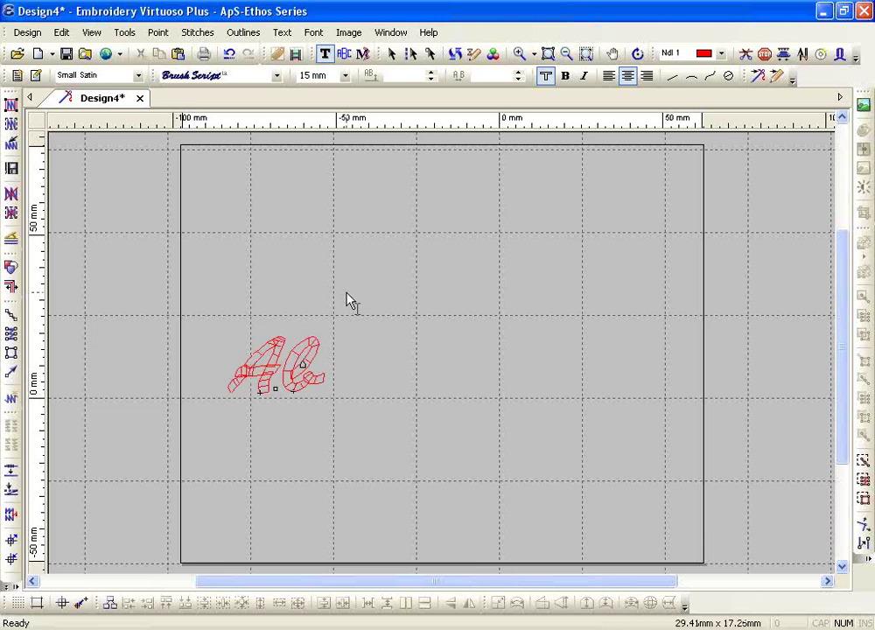
type("d")
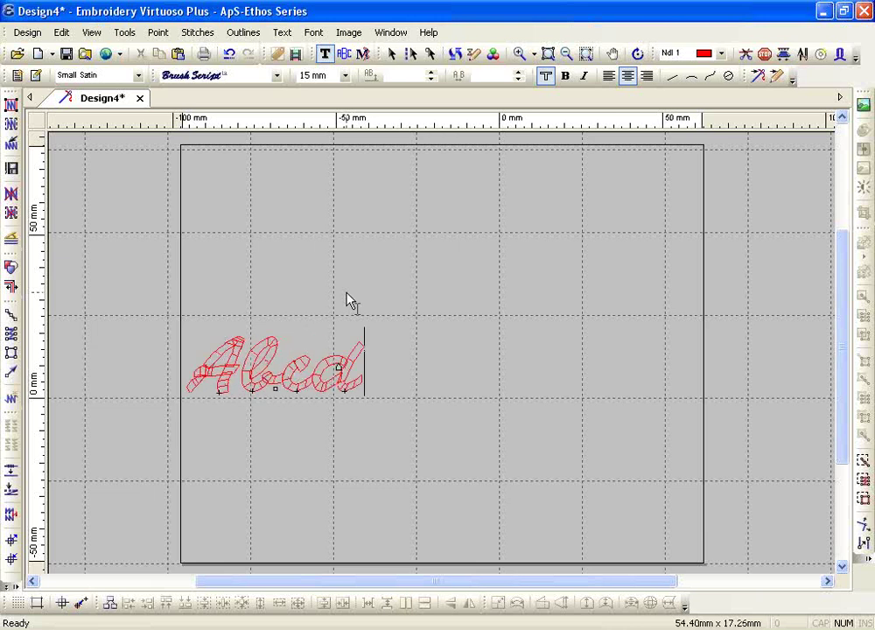
left_click(517, 54)
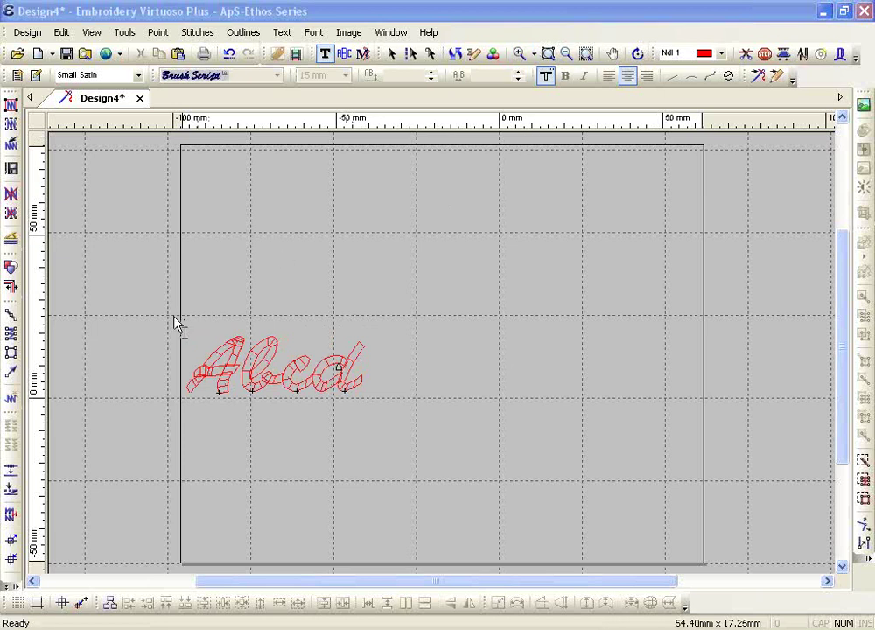
- Zoom in on Abcd, preview then delete its satin stitches, and place the caret between b and c
left_click(520, 53)
left_click_drag(169, 326, 413, 417)
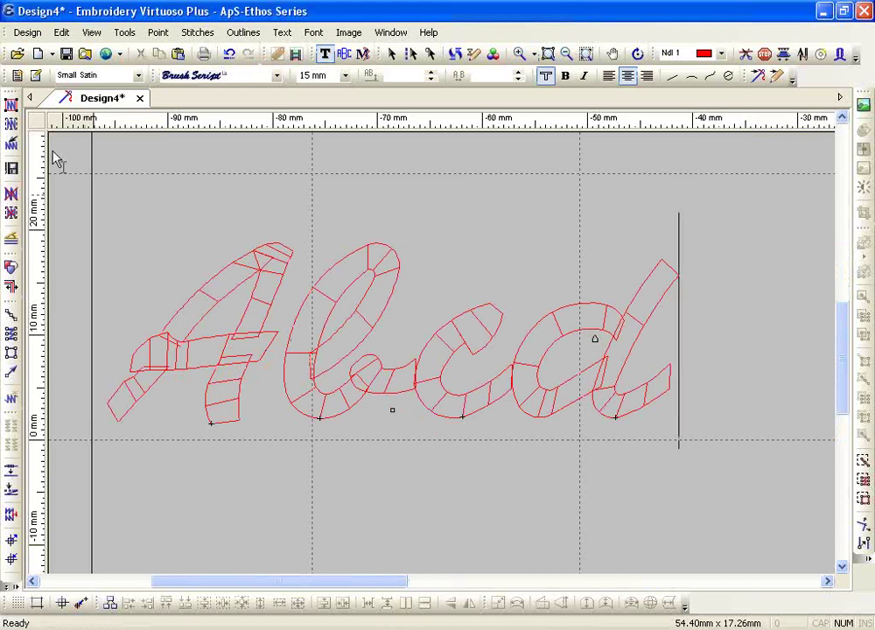
left_click(12, 105)
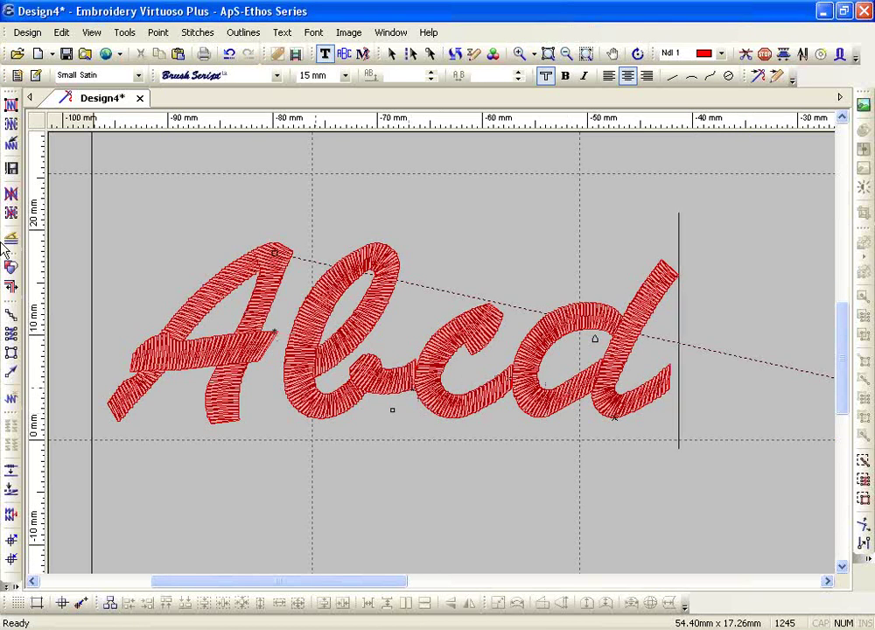
left_click(11, 193)
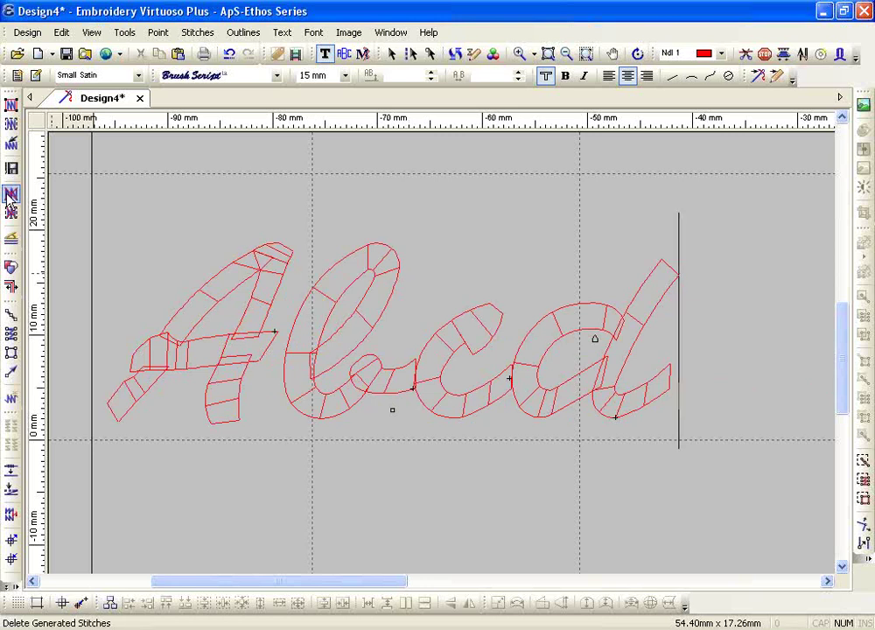
left_click(397, 396)
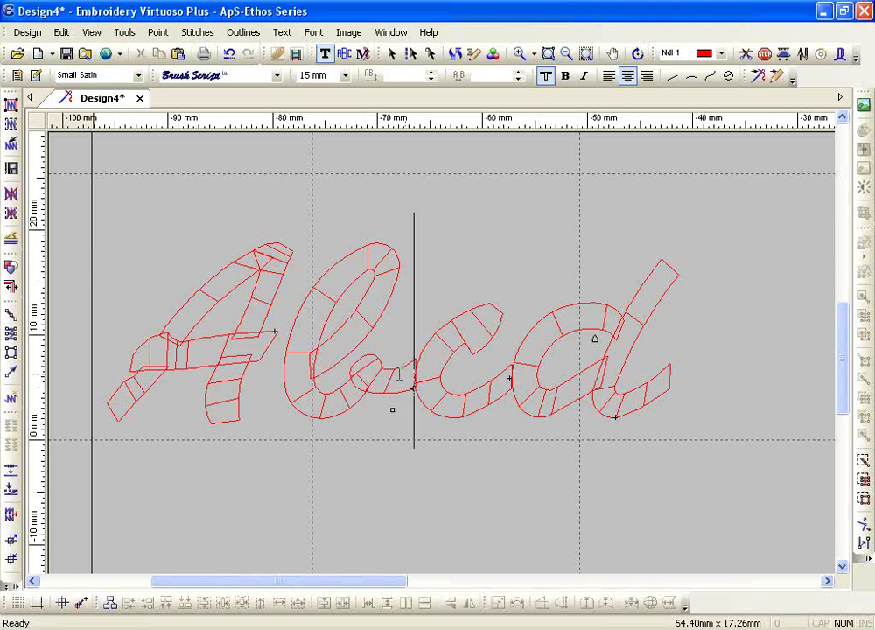
- Set the letter spacing between b and c to -0.7 mm
left_click(516, 78)
left_click(516, 79)
left_click(517, 78)
left_click(516, 79)
left_click(516, 79)
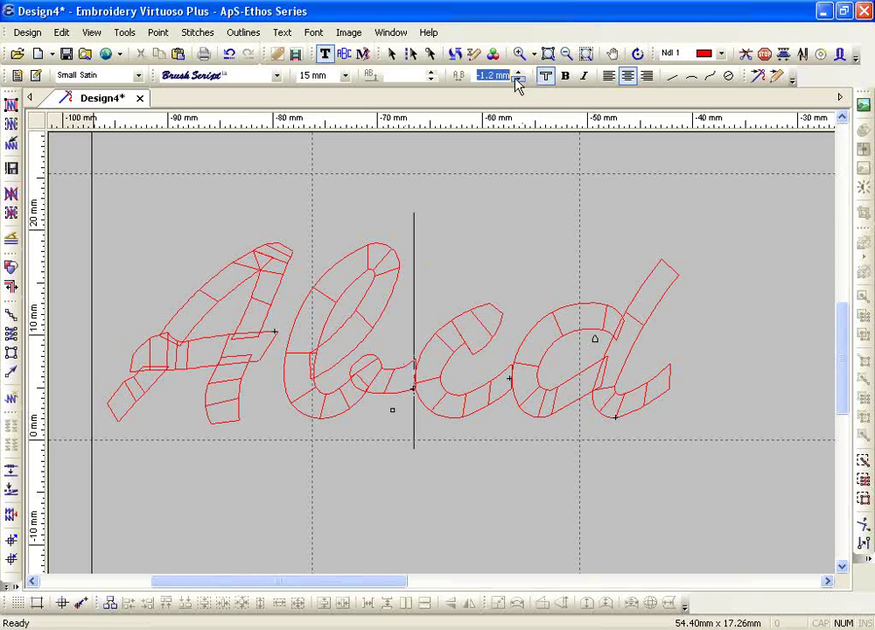
left_click(516, 74)
left_click(516, 73)
left_click(517, 74)
left_click(517, 74)
- Set the c–d spacing to -0.5 mm and finish editing the Abcd lettering
left_click(493, 385)
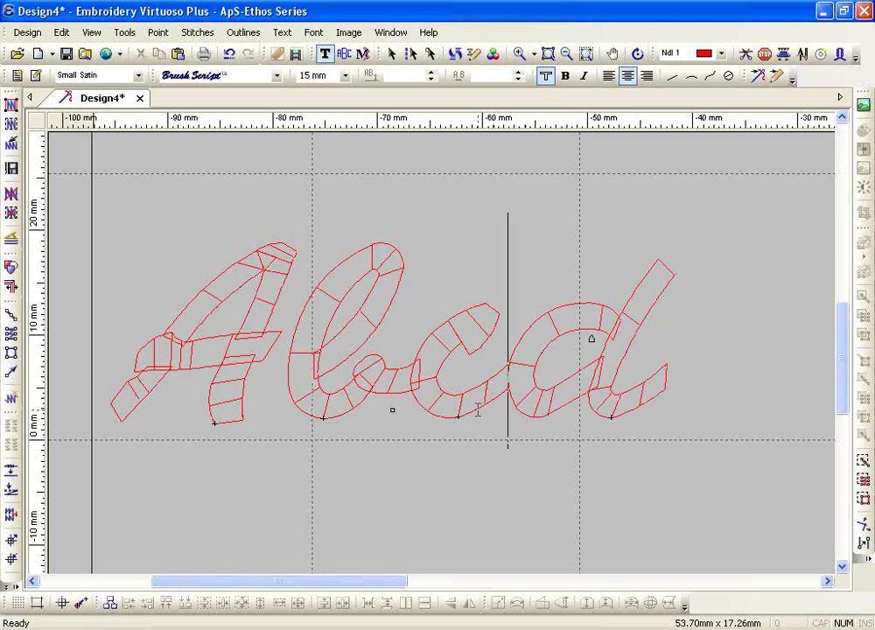
left_click(519, 79)
left_click(518, 79)
left_click(518, 79)
left_click(519, 84)
left_click(519, 84)
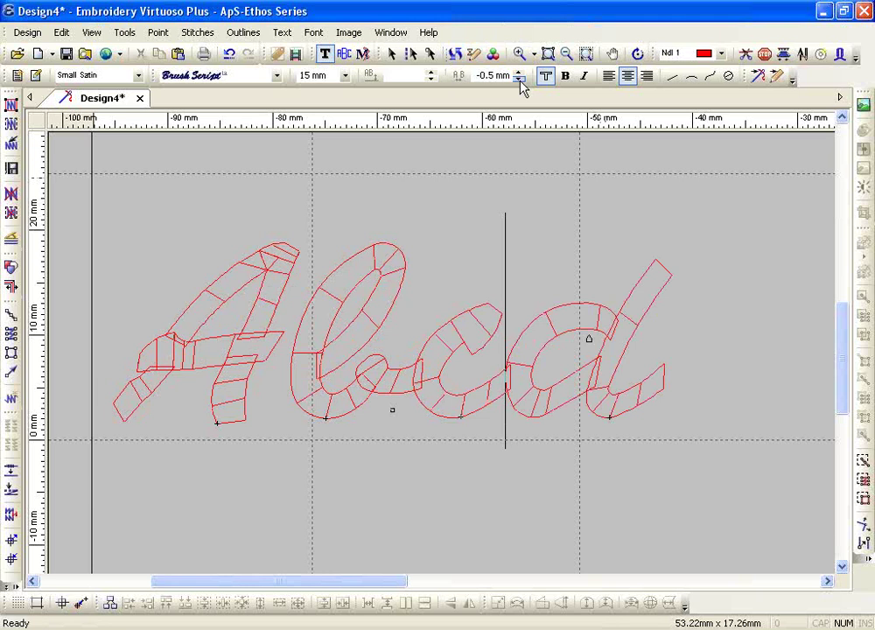
key("Escape")
- Stitch the tightened Abcd, zoom out to the hoop, and start new lettering with the font list
left_click(9, 104)
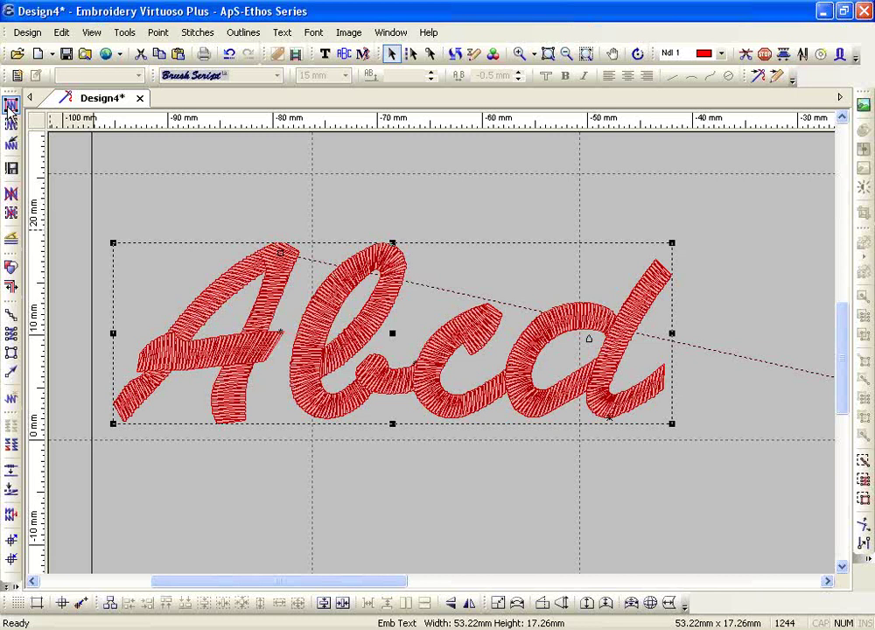
key("shift+z")
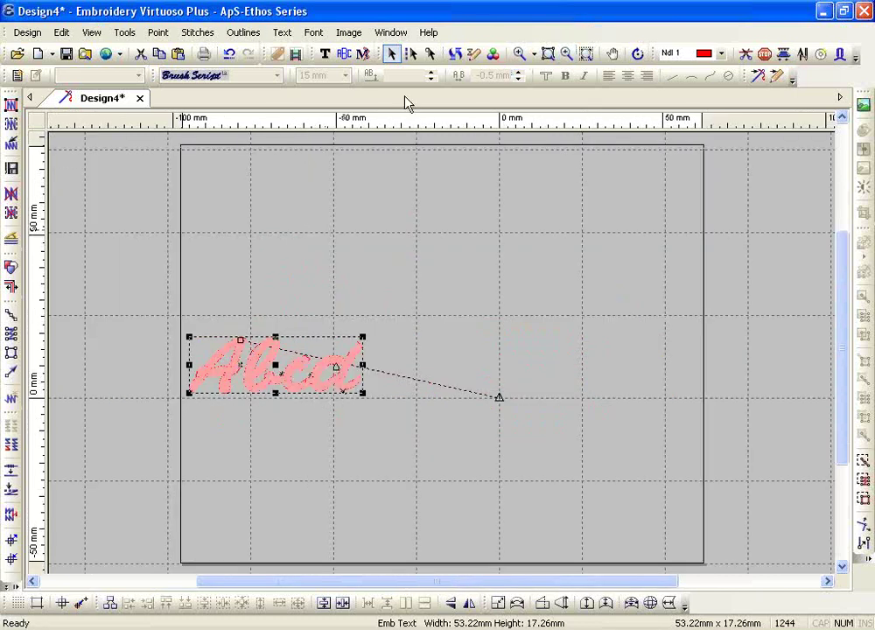
left_click(325, 54)
left_click(277, 75)
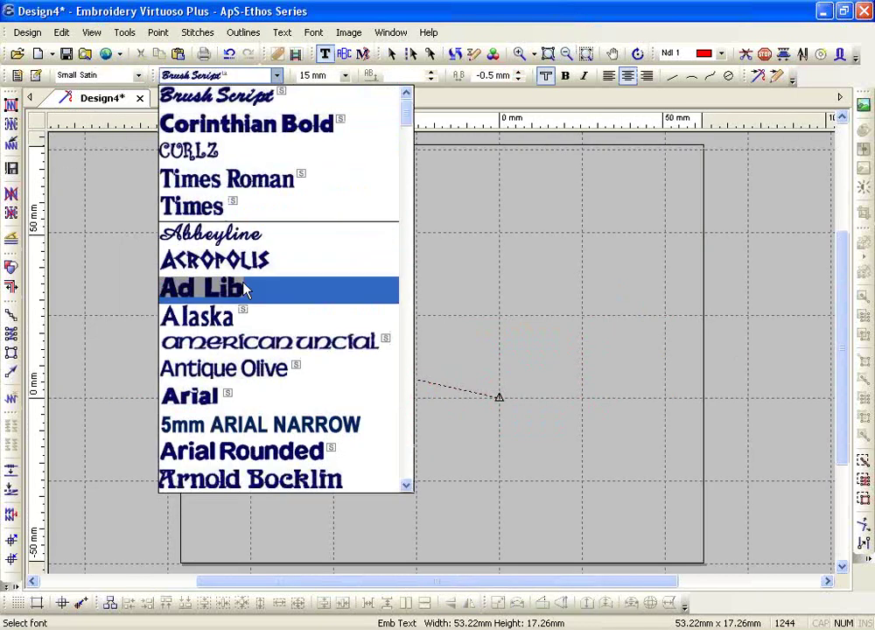
scroll(258, 376, "down", 8)
- Create a Brussels lettering line reading 'AWTU' below Abcd, correcting a mistyped B
scroll(263, 387, "down", 5)
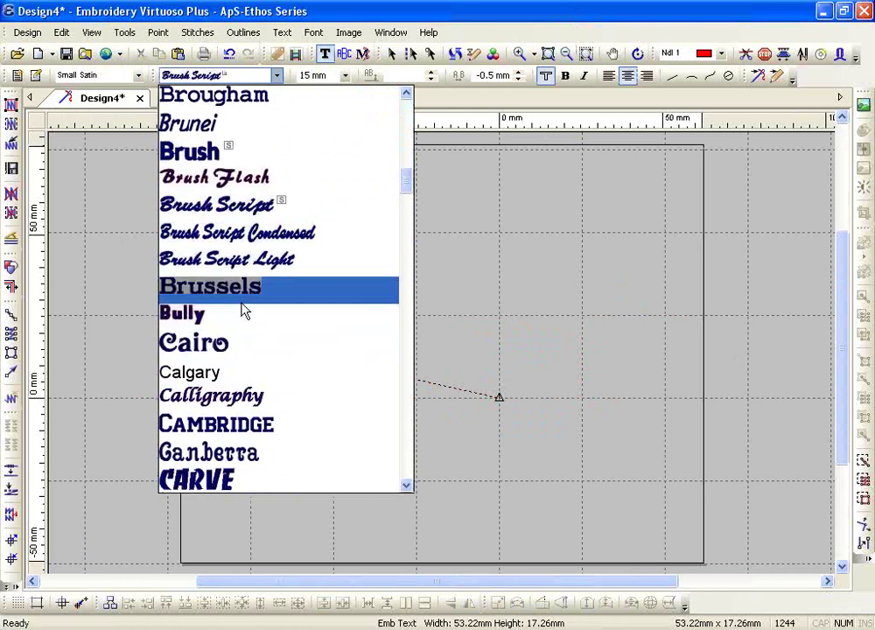
left_click(244, 300)
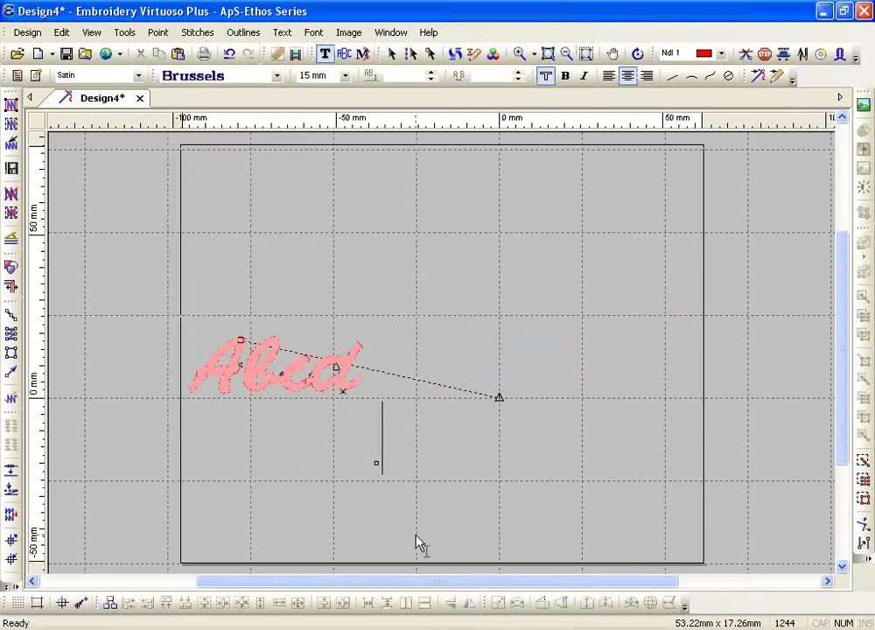
type("AB")
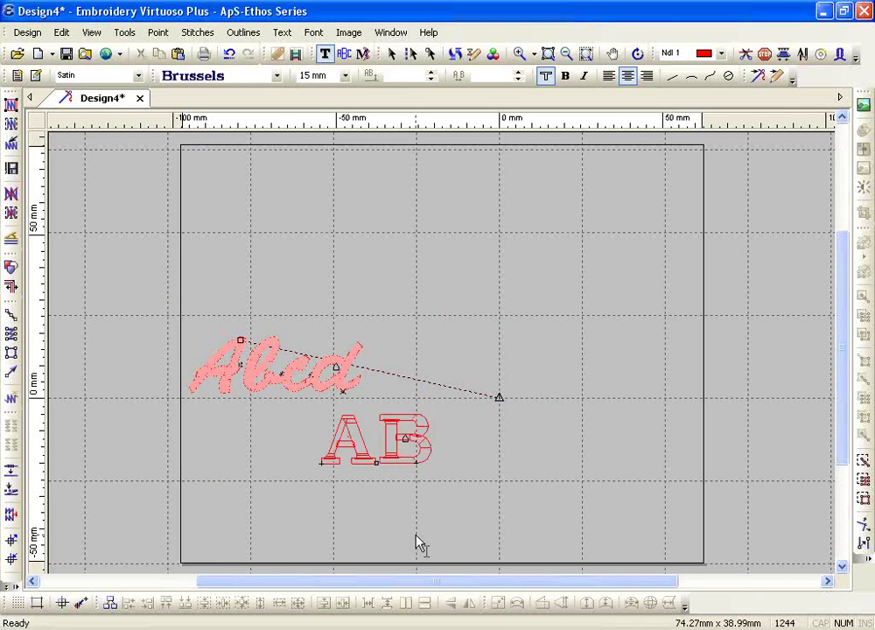
key("BackSpace")
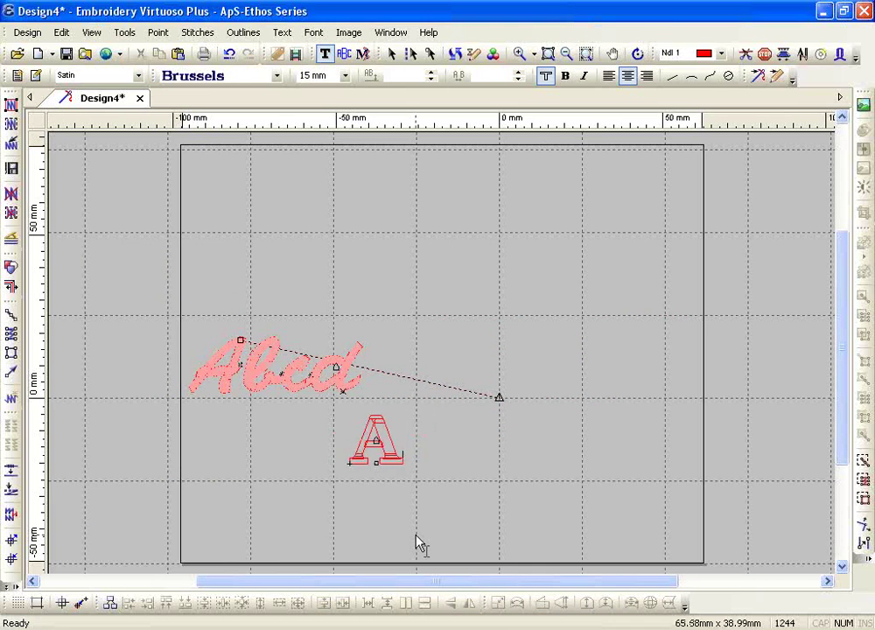
type("W")
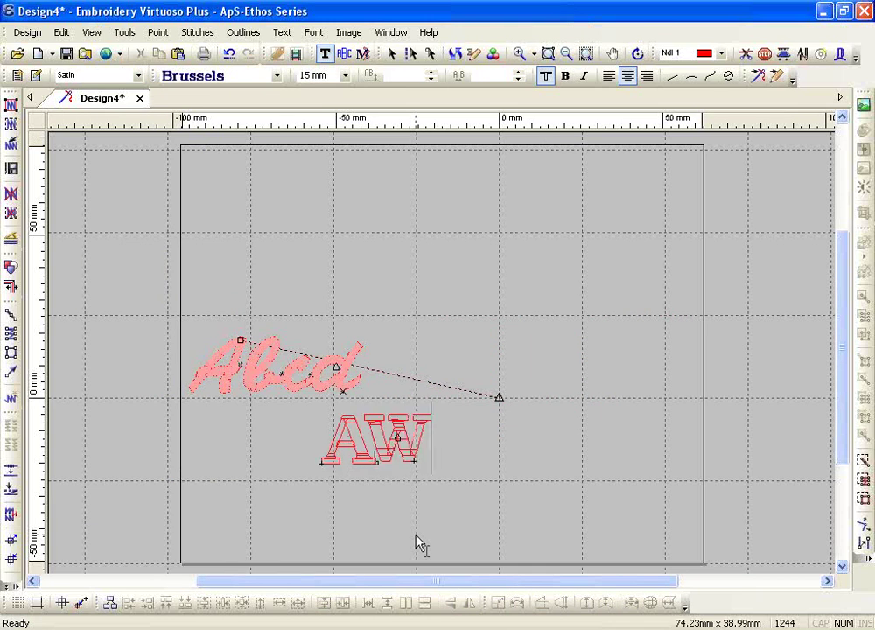
type("T")
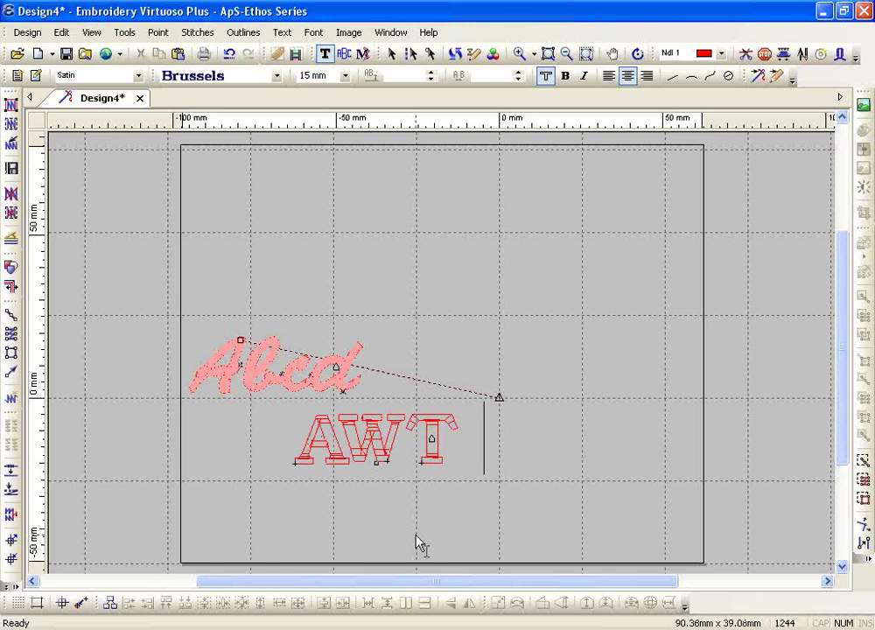
type("U")
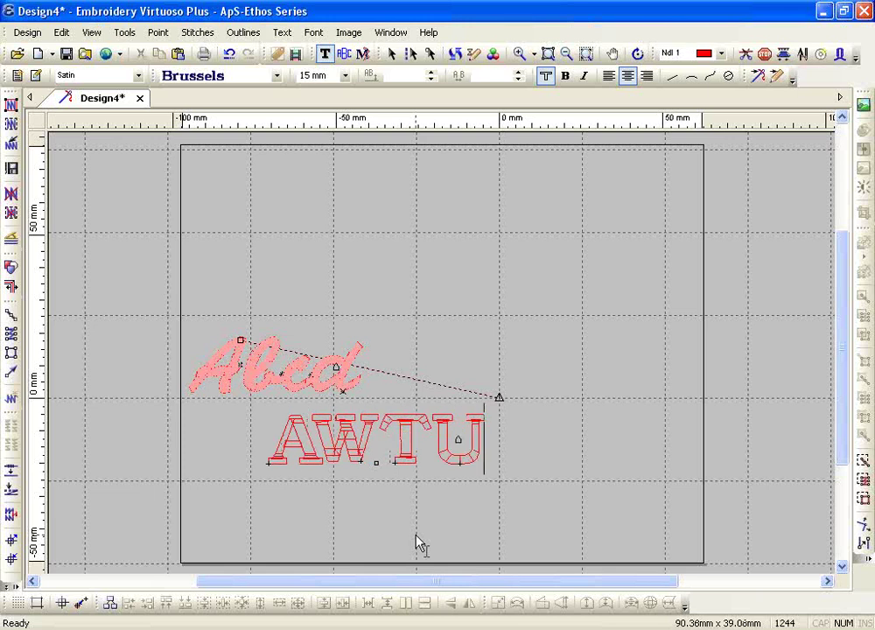
left_click(519, 53)
- Zoom into AWTU and step its letter spacing down toward -1.5 mm
left_click_drag(230, 371, 517, 490)
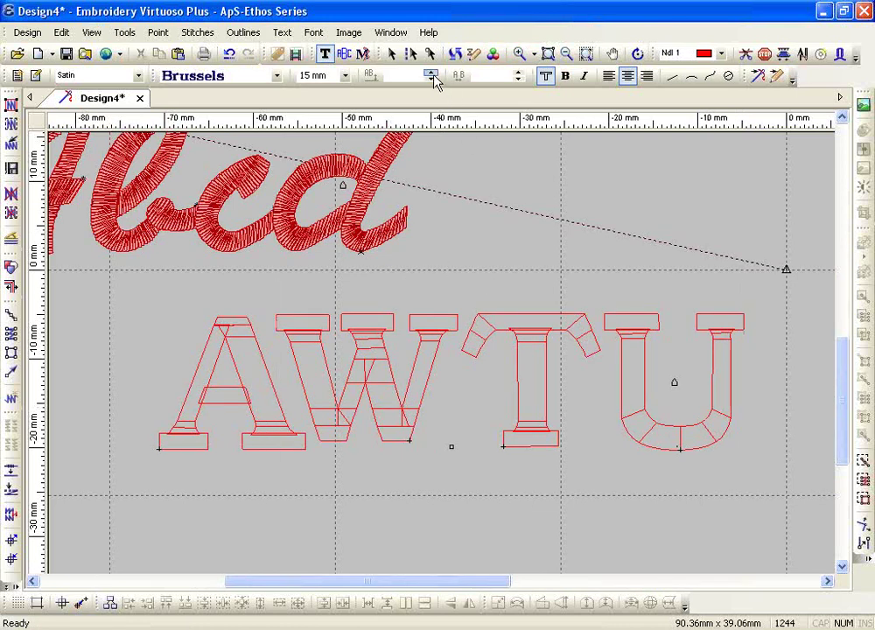
left_click(518, 73)
left_click(518, 74)
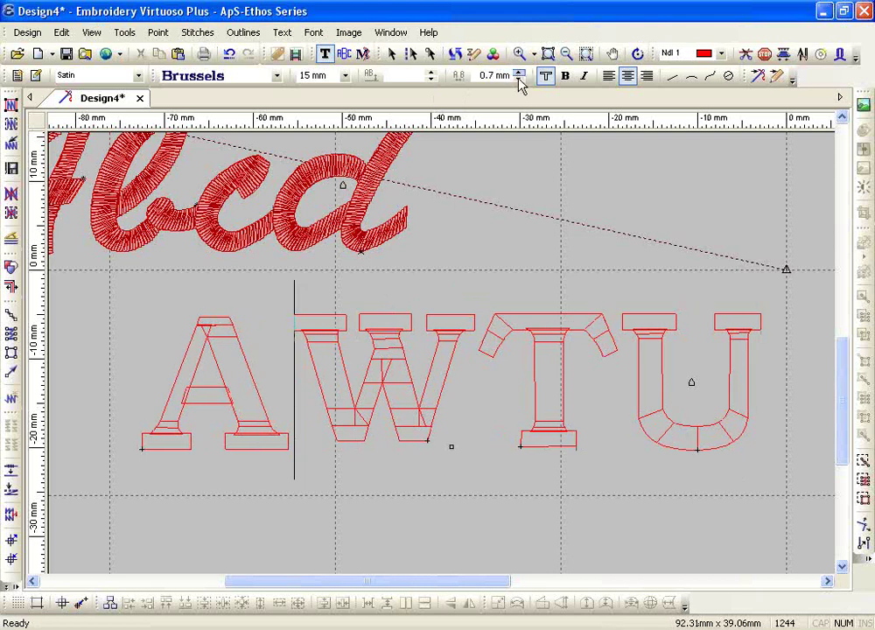
left_click(518, 79)
left_click(518, 80)
left_click(518, 80)
left_click(518, 79)
left_click(517, 79)
left_click(518, 79)
left_click(518, 79)
left_click(518, 80)
left_click(518, 79)
left_click(518, 79)
left_click(518, 80)
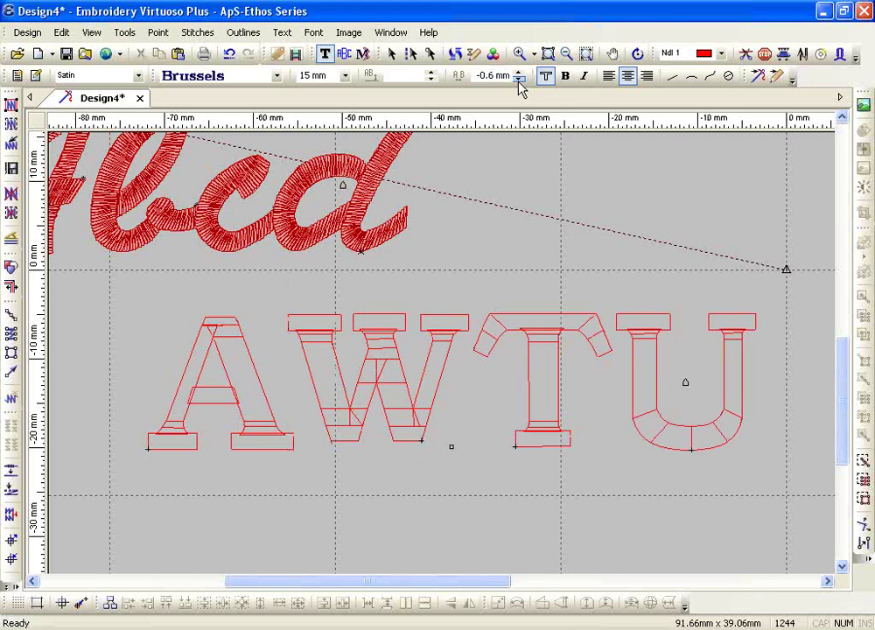
left_click(518, 80)
left_click(518, 80)
left_click(518, 80)
left_click(518, 80)
left_click(518, 80)
left_click(518, 79)
left_click(518, 80)
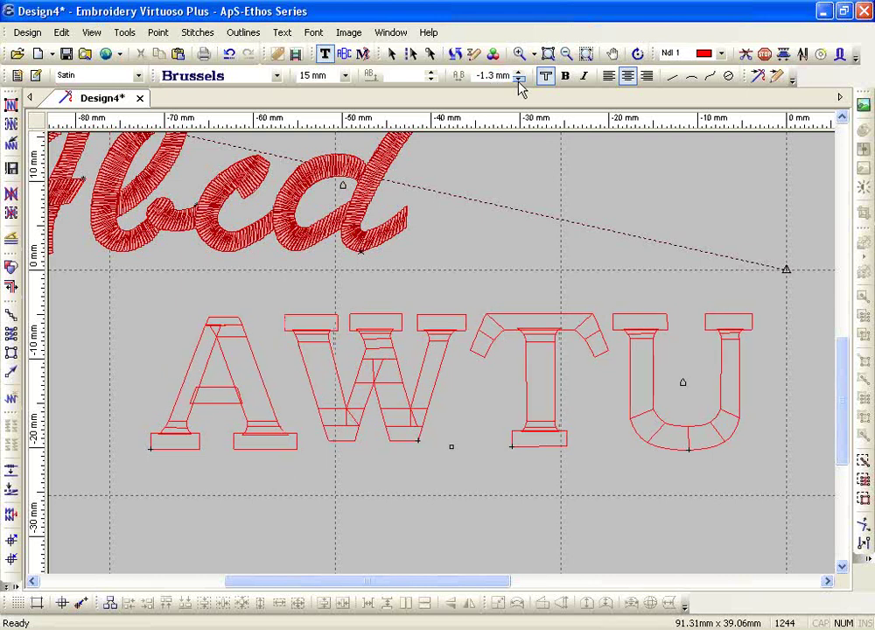
left_click(517, 80)
left_click(517, 80)
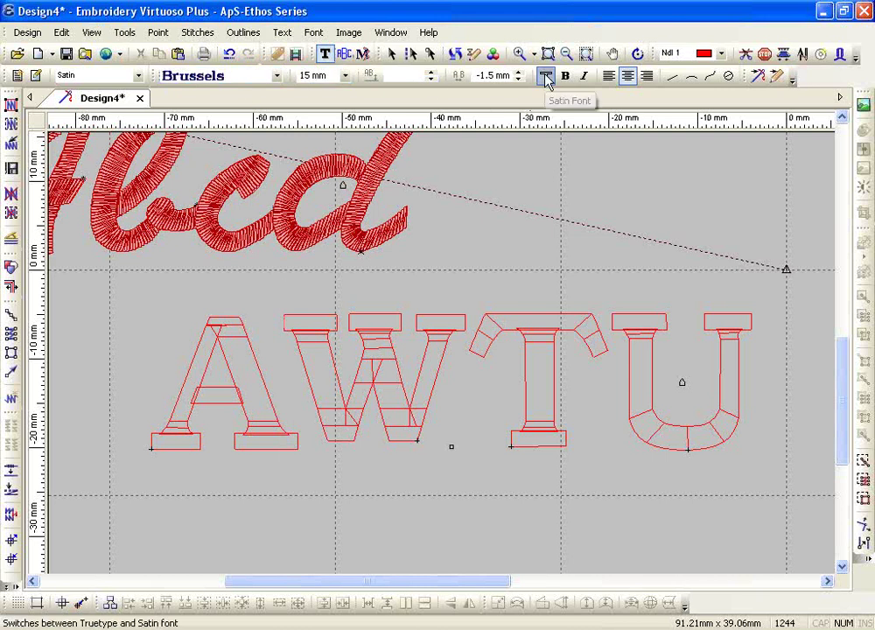
- Finish the AWTU lettering and start new embroidery lettering with the font list shown
key("Escape")
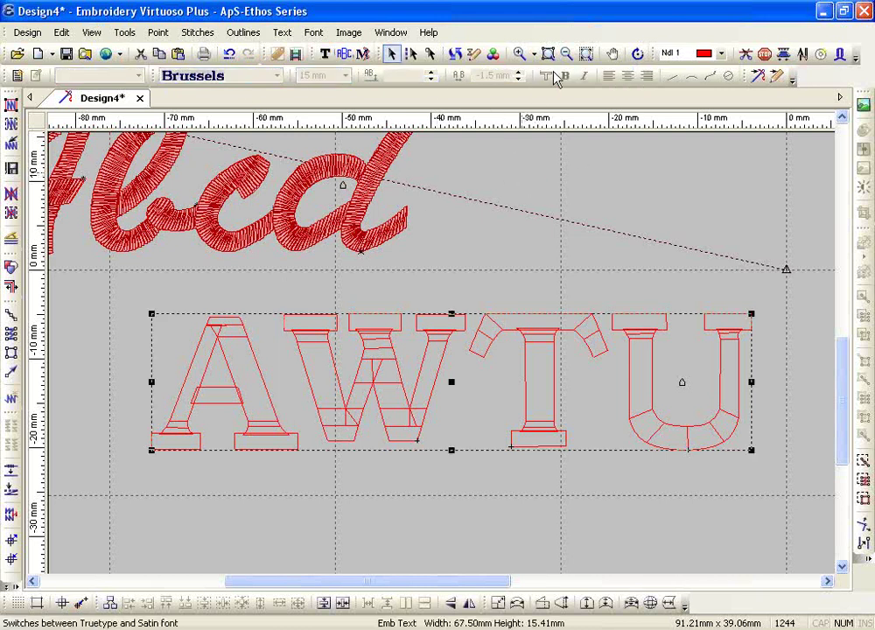
left_click(325, 54)
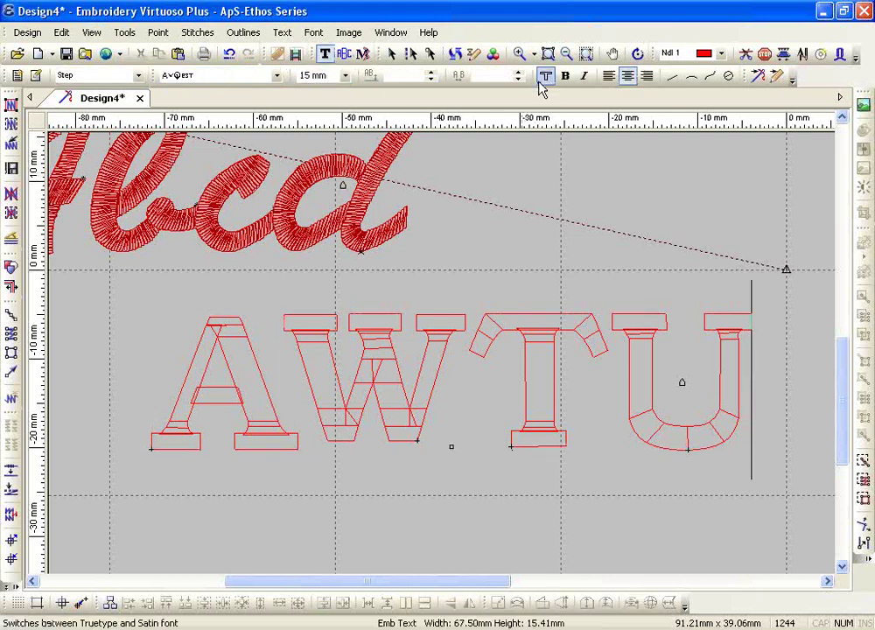
left_click(224, 81)
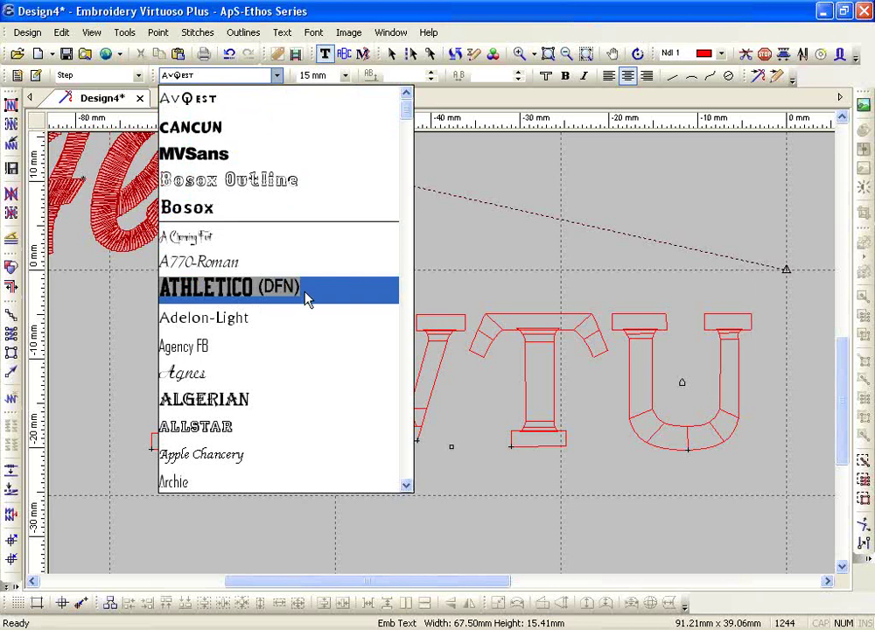
- Choose ATHLETICO (DFN) at 15 mm as the new lettering's font
scroll(306, 299, "down", 10)
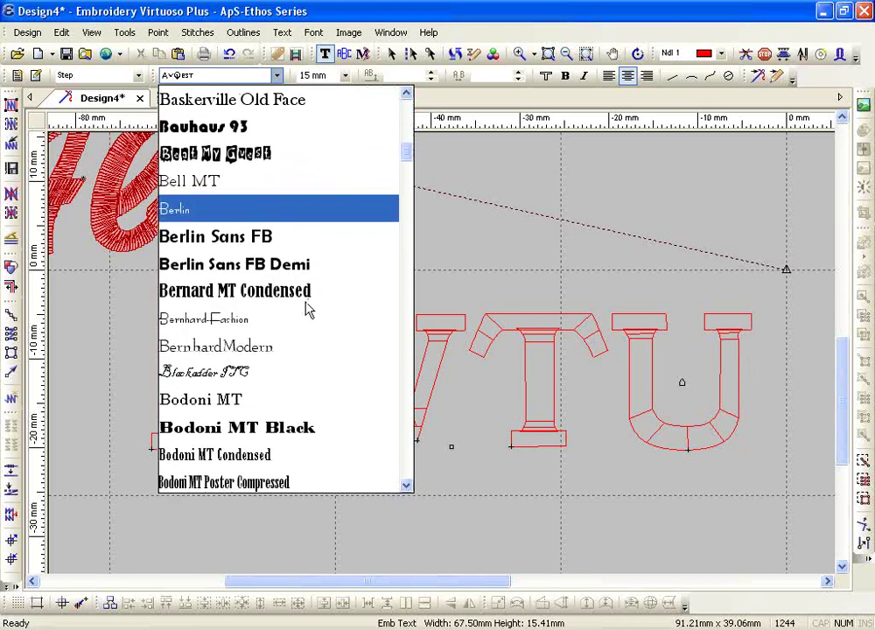
scroll(306, 308, "down", 20)
scroll(309, 317, "down", 1)
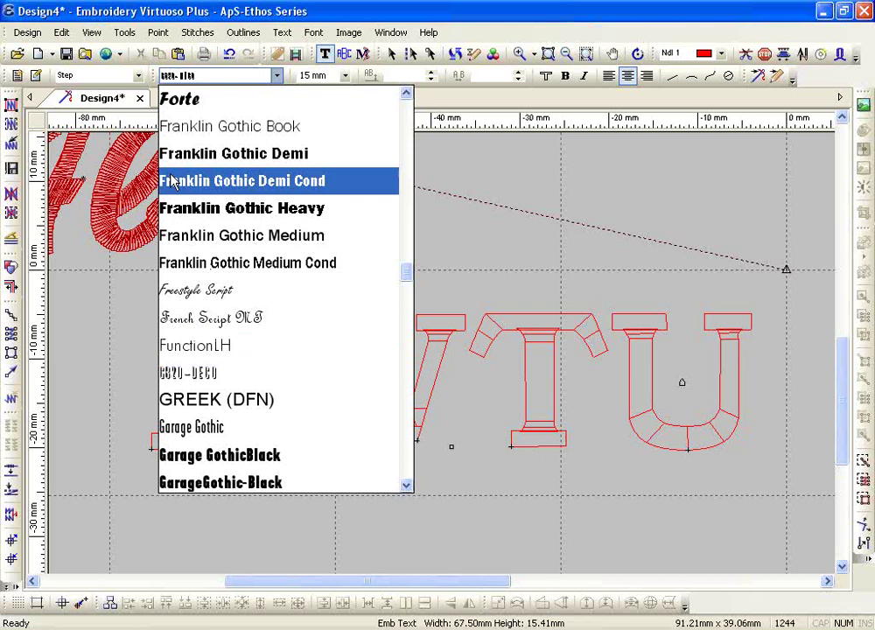
left_click_drag(410, 273, 408, 106)
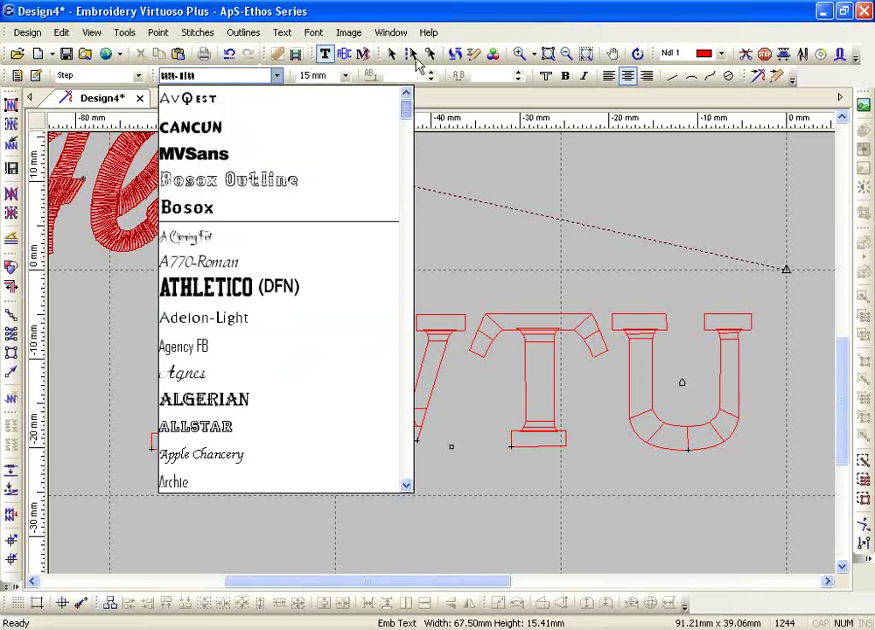
left_click(264, 298)
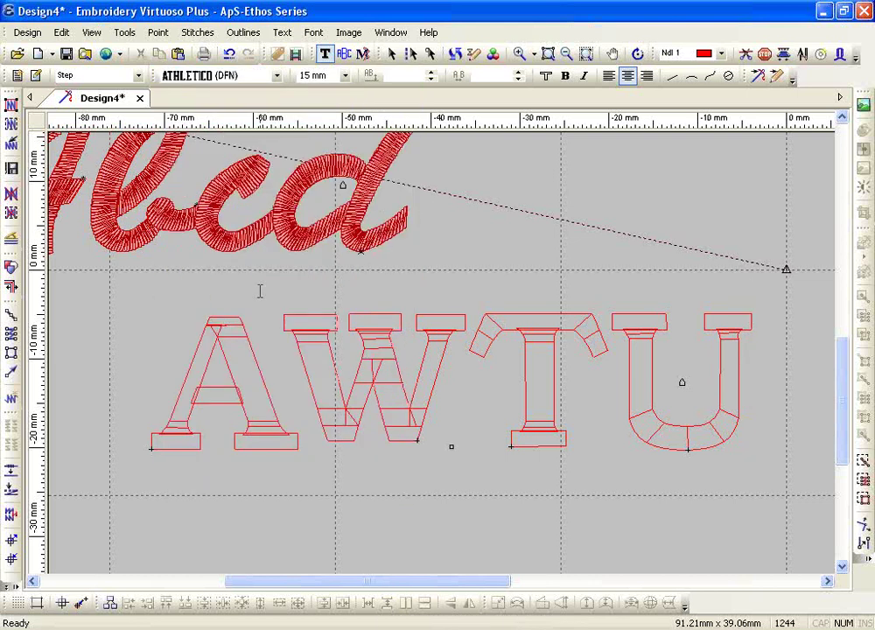
- Set the stitch type to Running and add the letter 'A' above the design
left_click(104, 77)
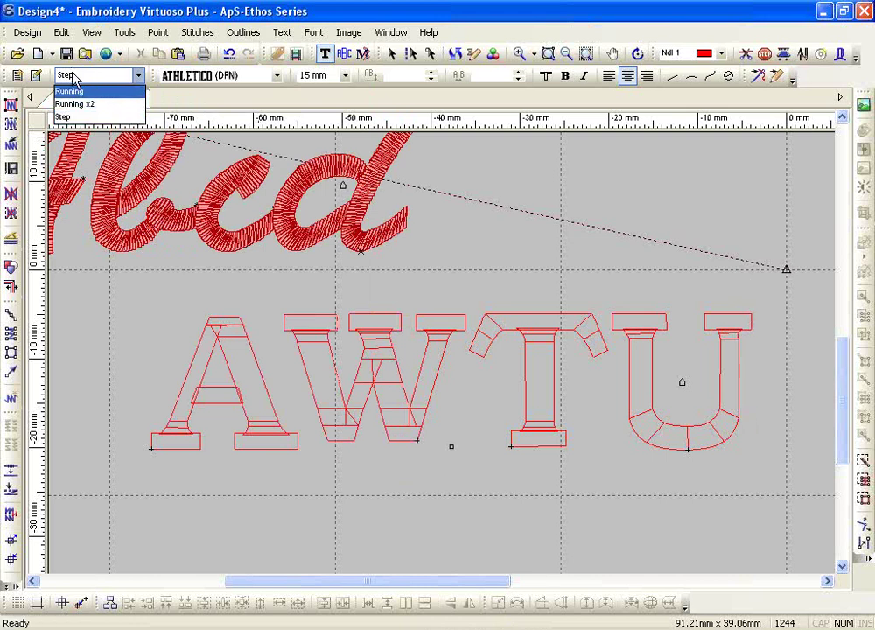
left_click(78, 93)
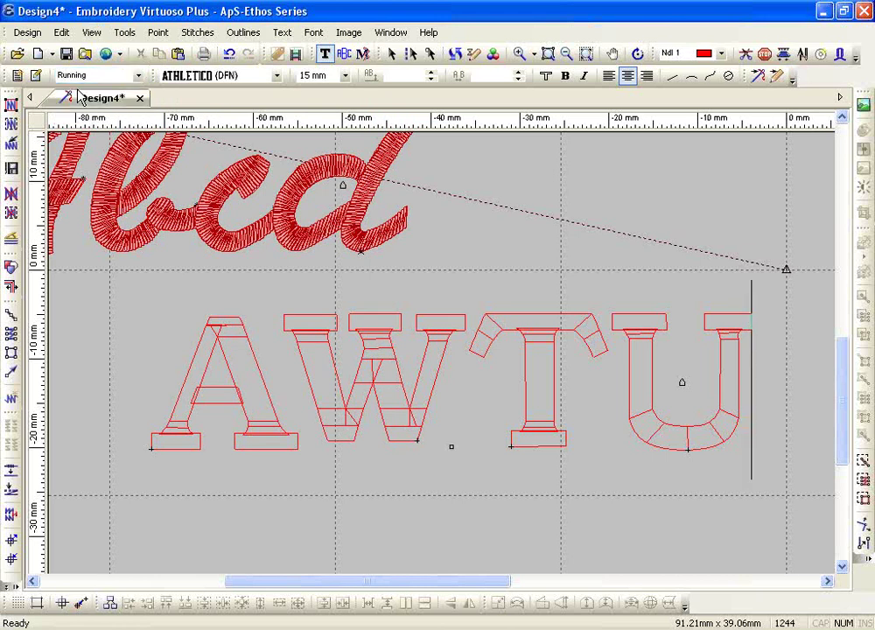
left_click(565, 54)
left_click(398, 301)
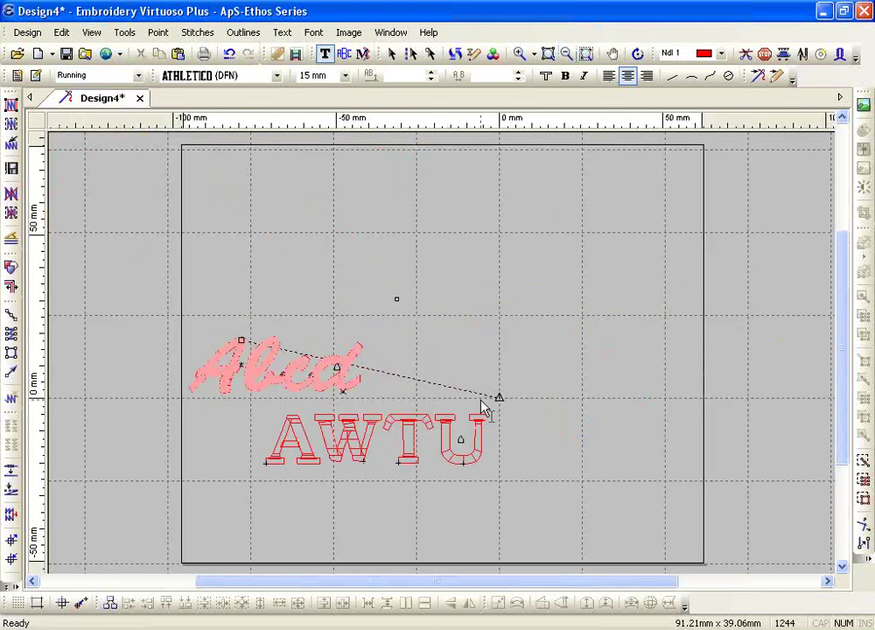
type("A")
key("Escape")
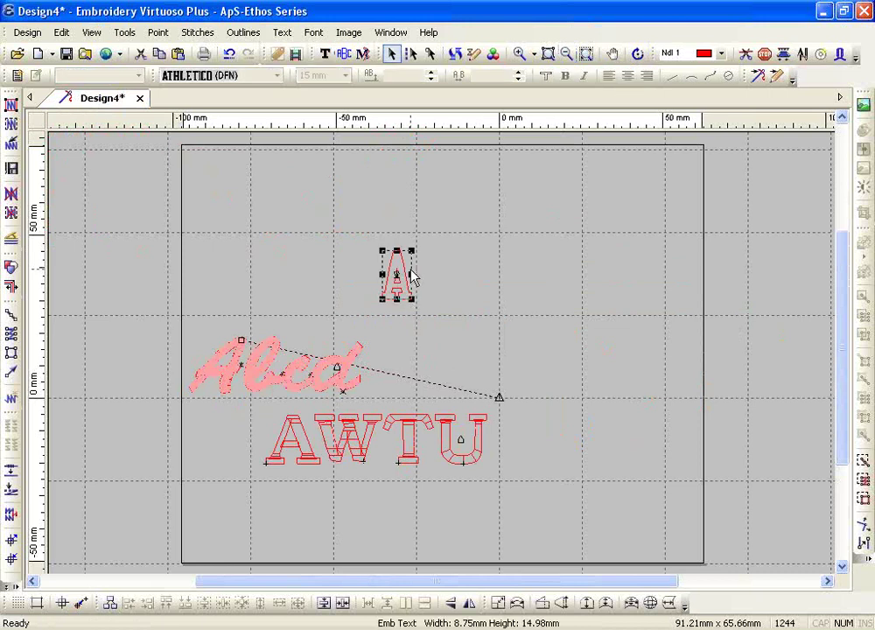
- Enlarge the A to about 35 × 60 mm, move it above Abcd, and stitch all outlines
left_click_drag(408, 250, 496, 169)
left_click_drag(438, 203, 445, 283)
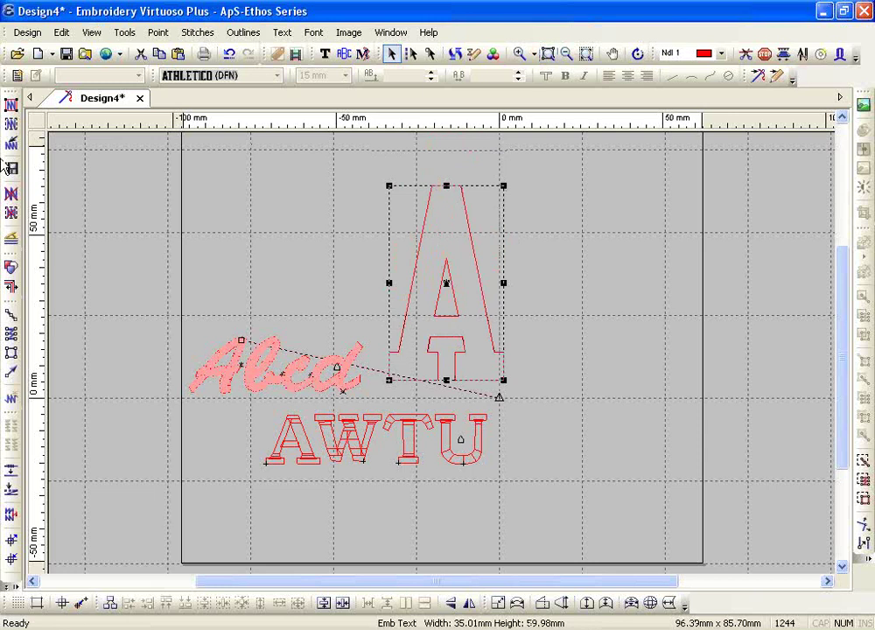
left_click(11, 105)
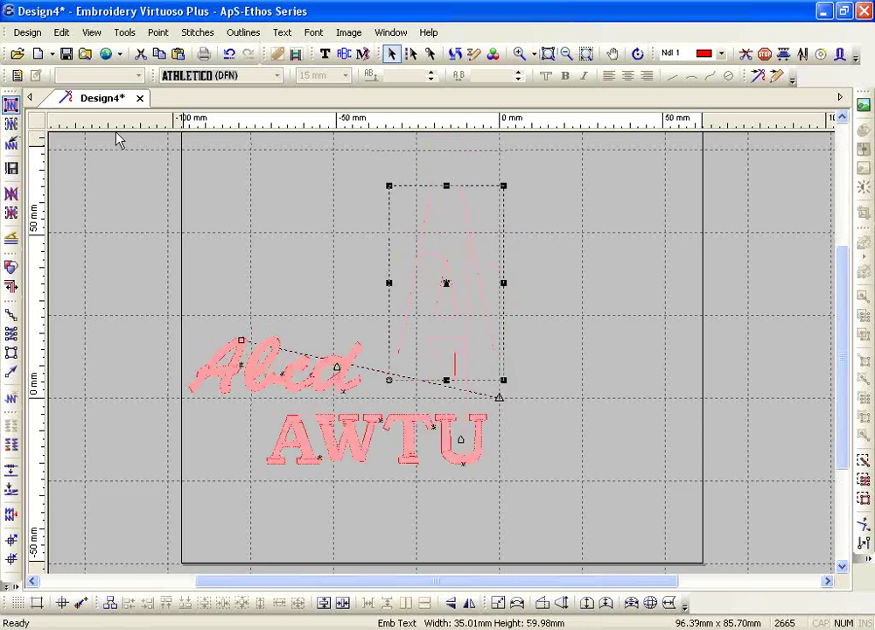
left_click(548, 54)
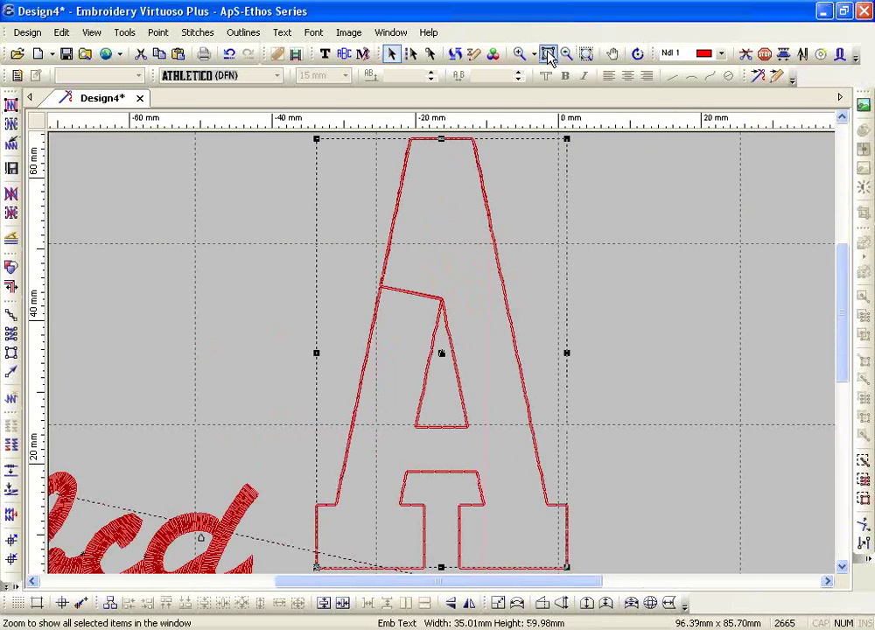
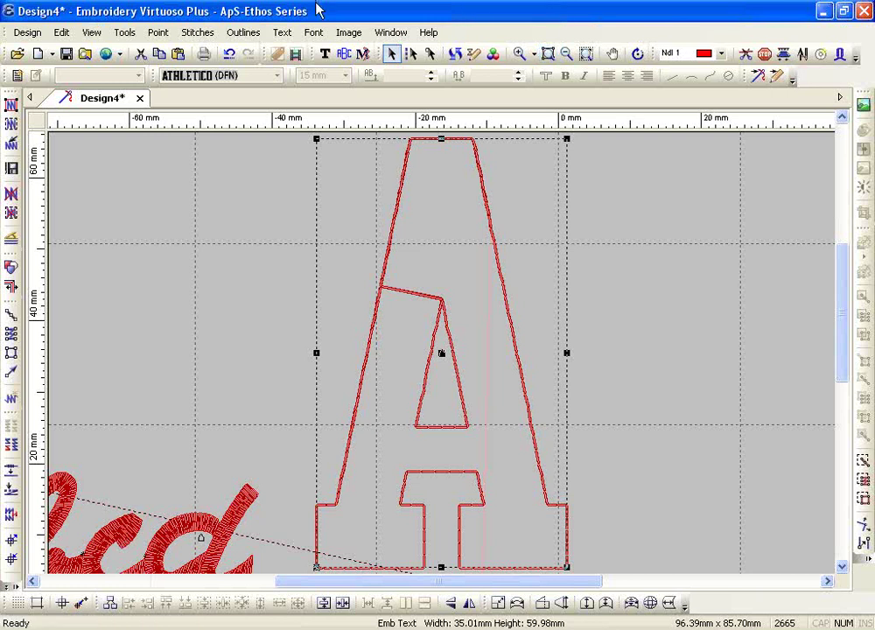
- Give the letter A a 3 mm appliqué border in colour 3 and stitch all outlines
left_click(240, 32)
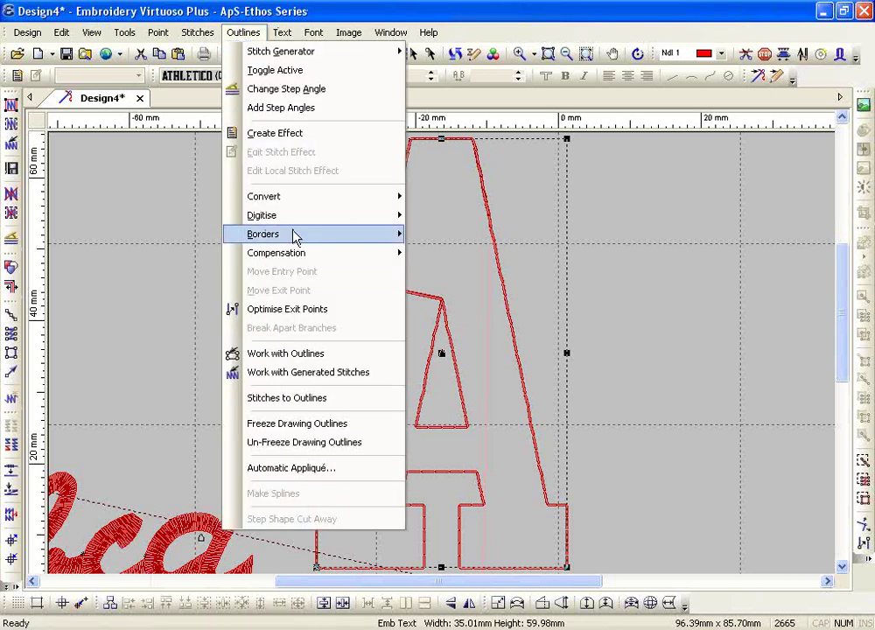
left_click(282, 32)
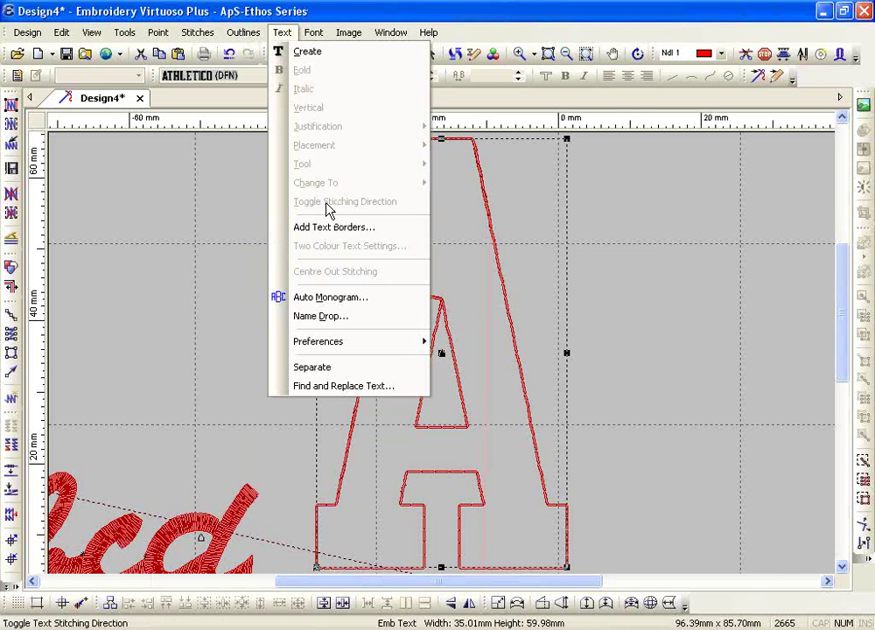
left_click(328, 230)
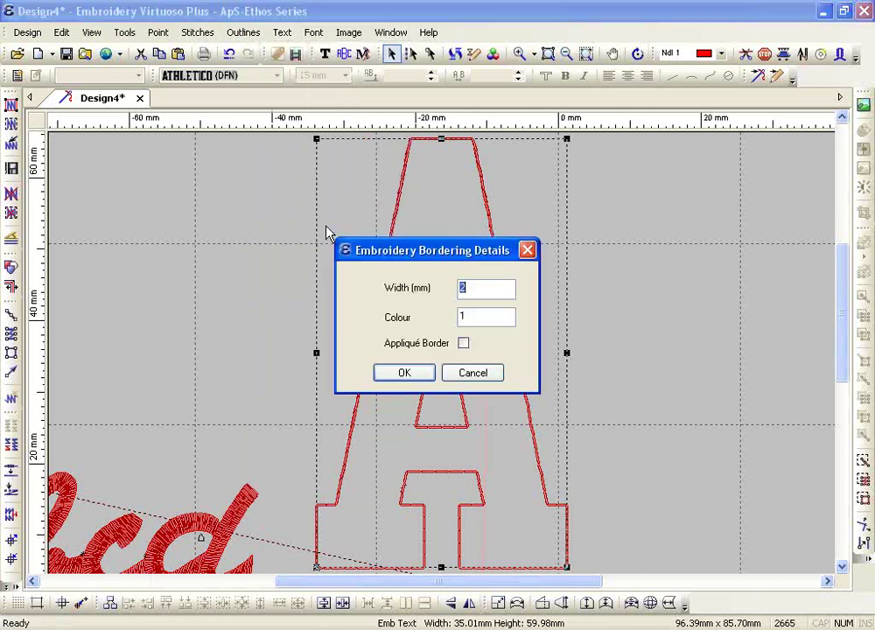
left_click(463, 343)
type("3")
double_click(482, 320)
type("3")
left_click(404, 375)
left_click(11, 105)
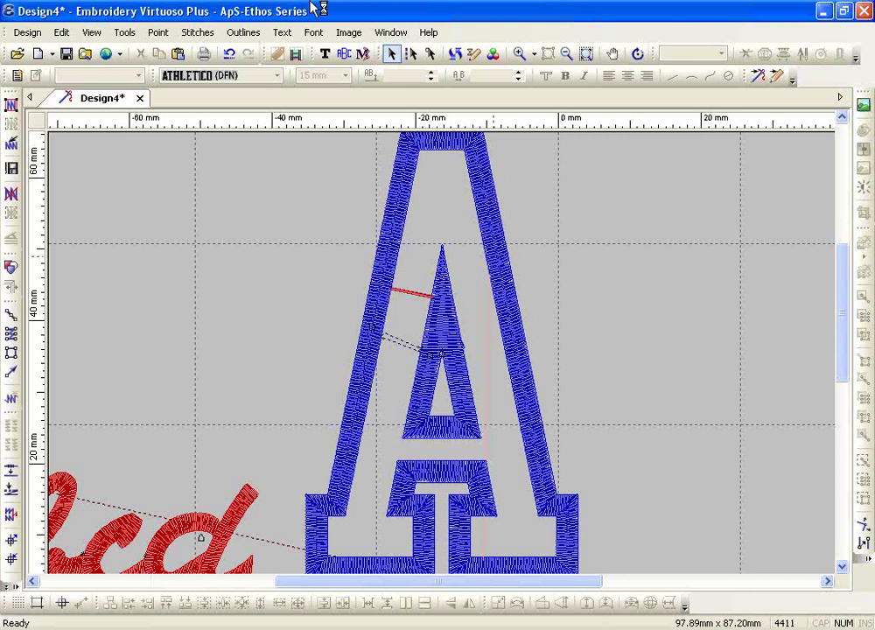
- Type 'ABC' in 4 mm STICK FONT (DFN) left of the large A and zoom to it
left_click(326, 56)
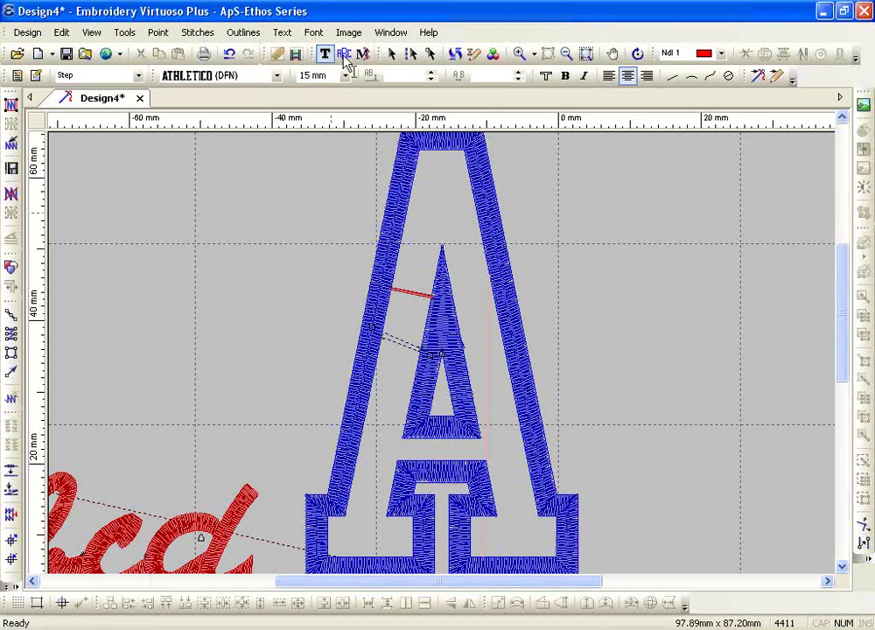
left_click(276, 77)
left_click_drag(404, 121, 387, 425)
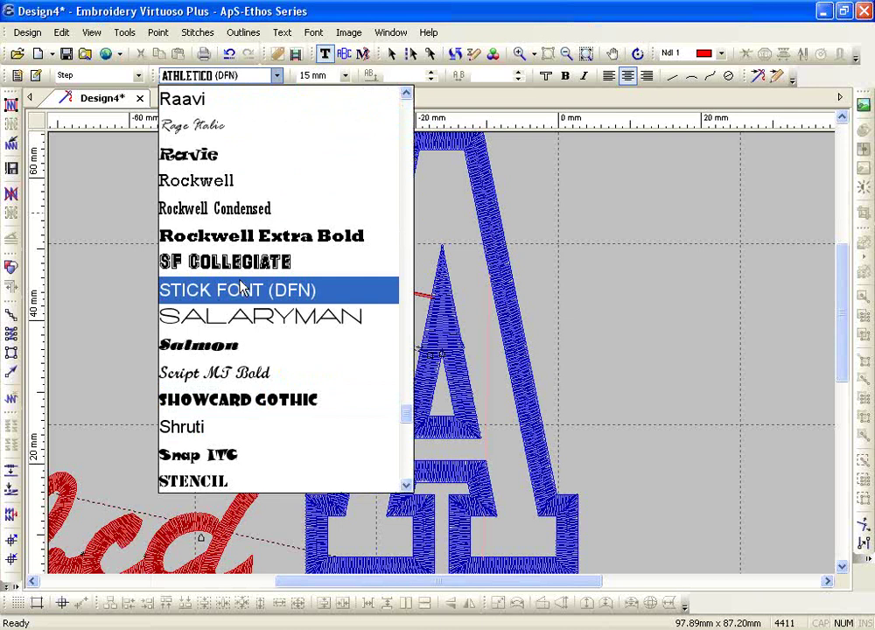
left_click(164, 289)
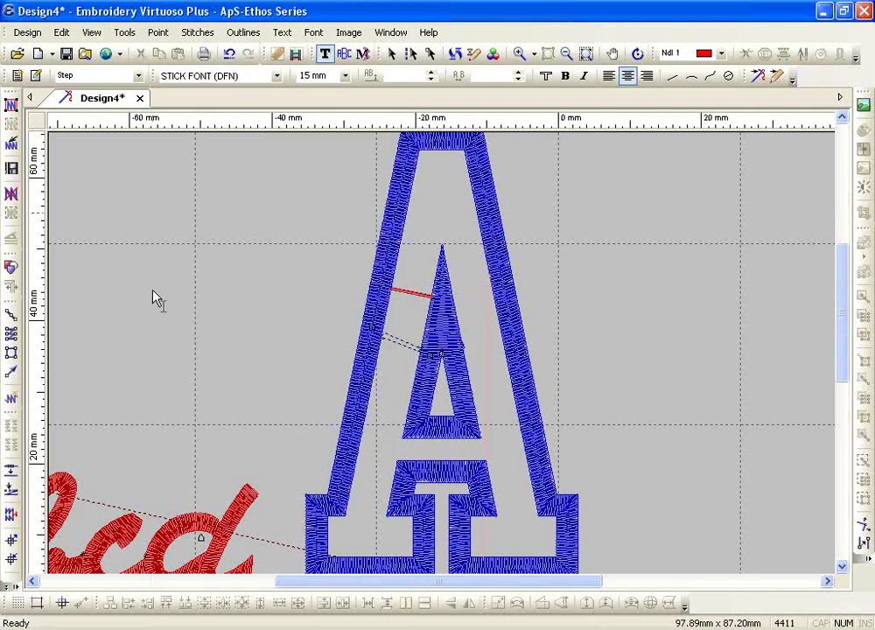
left_click(152, 290)
left_click(345, 75)
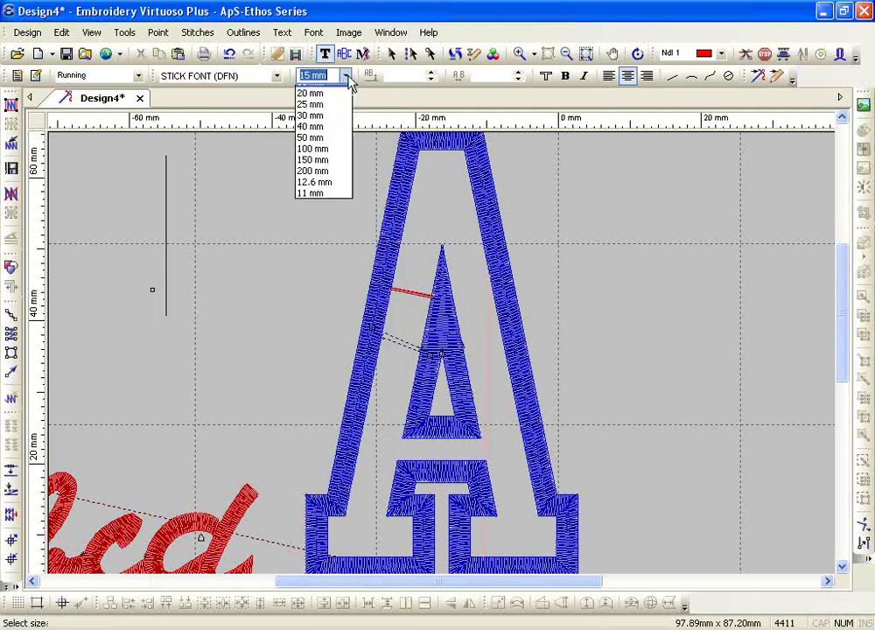
left_click(329, 94)
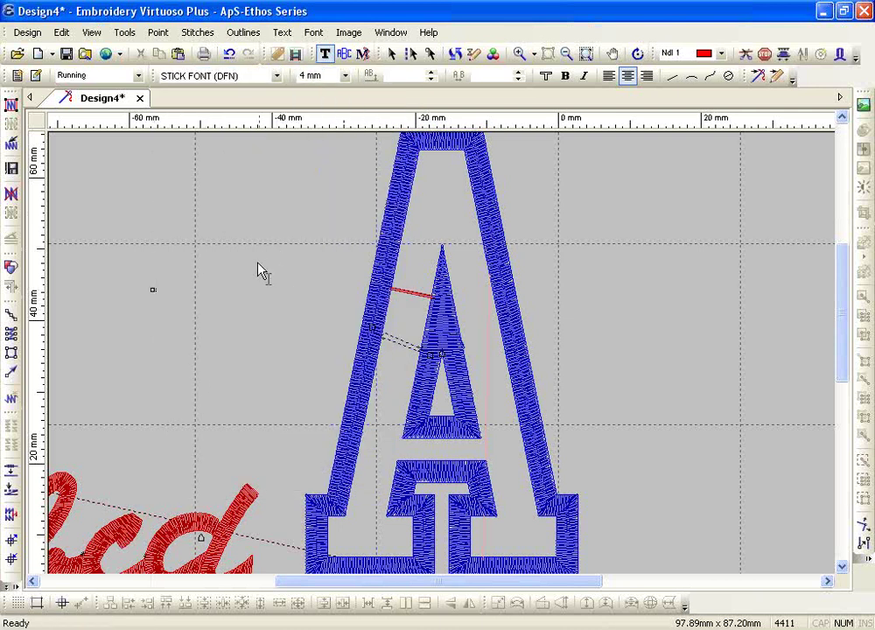
type("ABC")
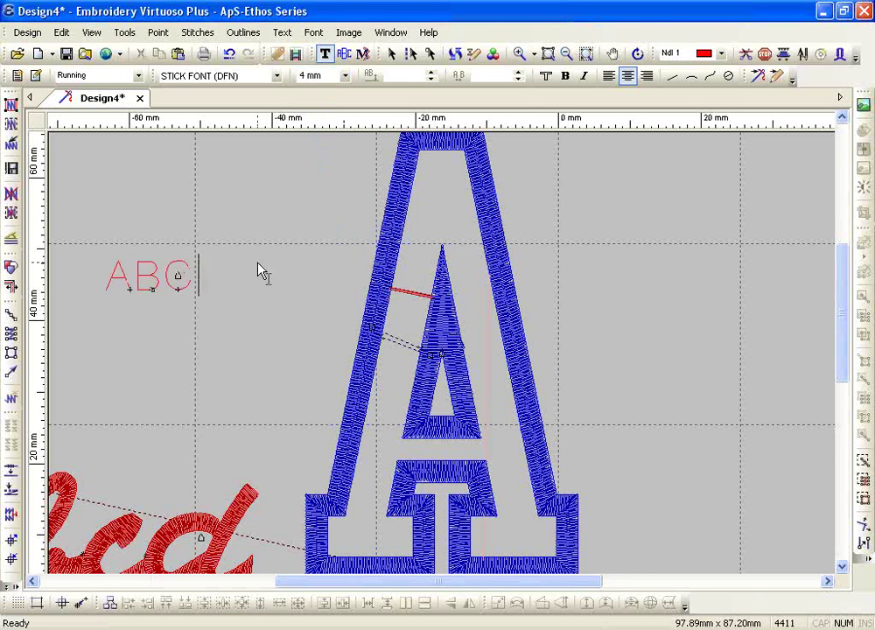
key("Escape")
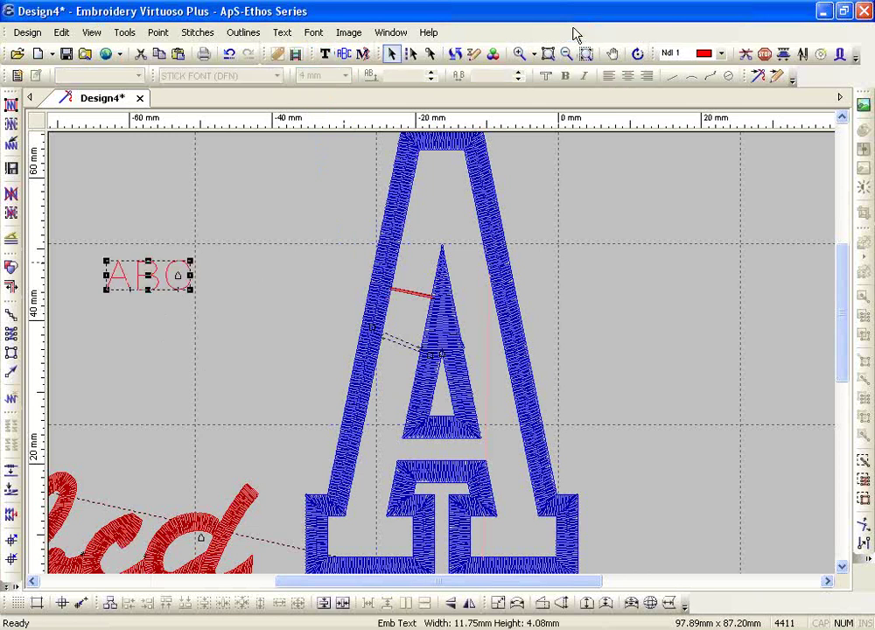
left_click(547, 53)
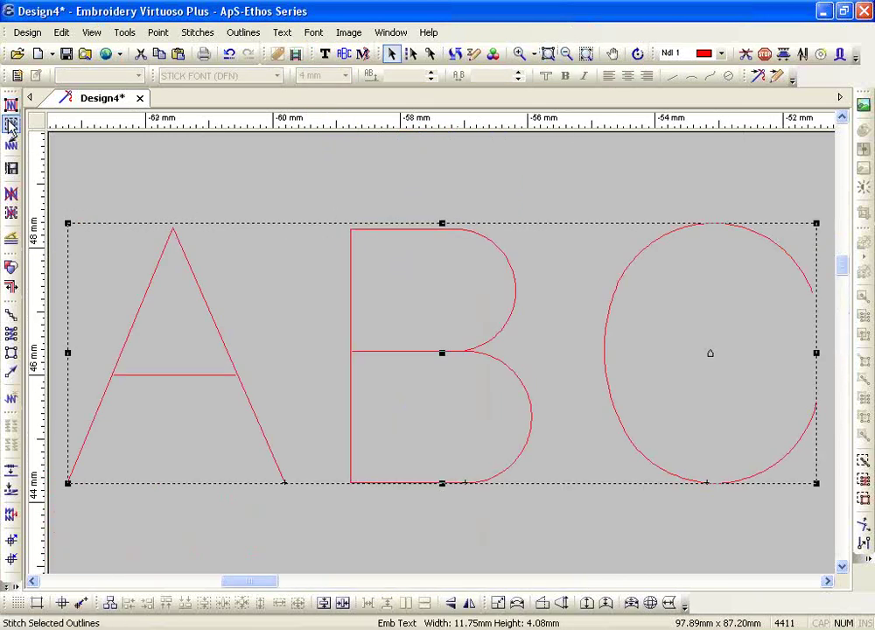
- Stitch the selected ABC outlines and select the whole ABC text for editing
left_click(11, 123)
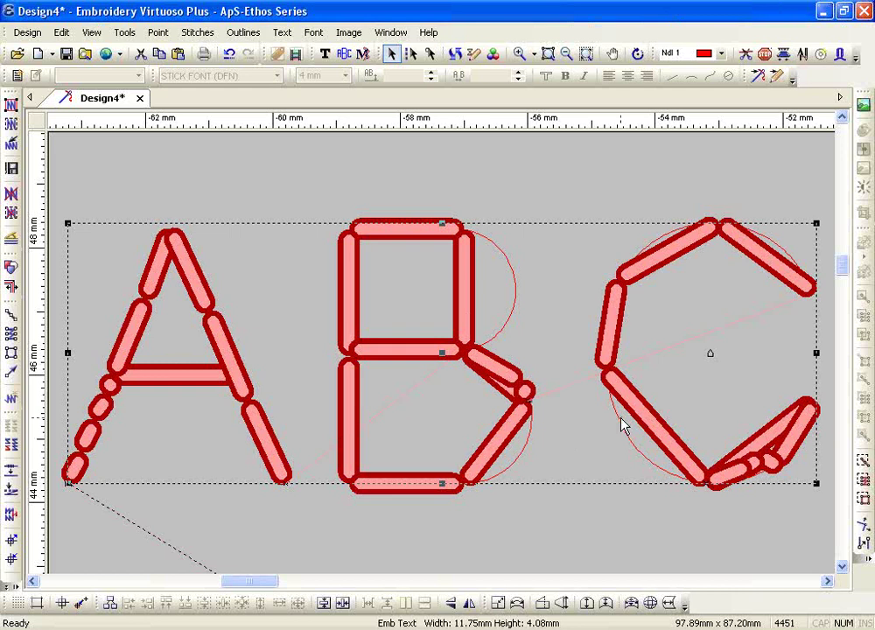
left_click(325, 54)
double_click(578, 375)
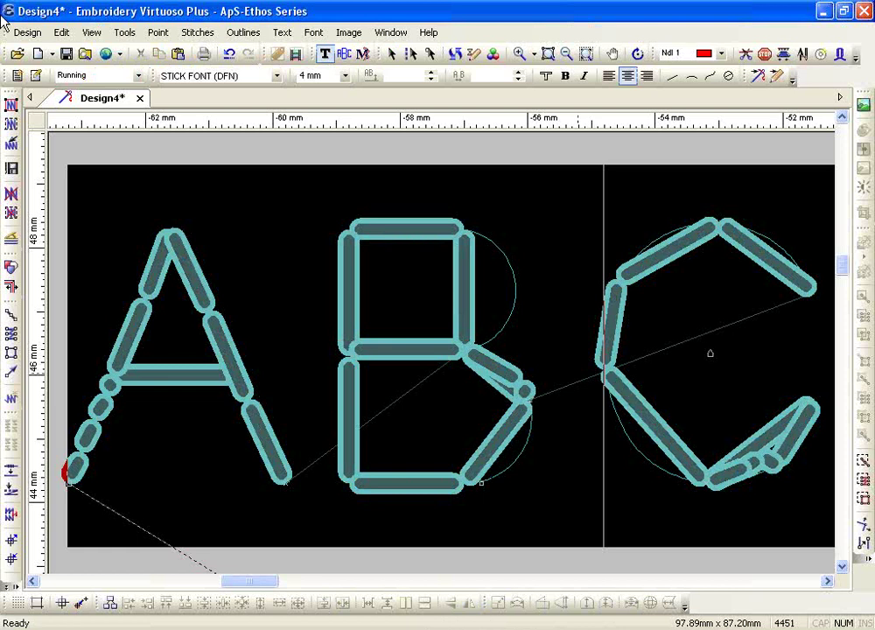
left_click(35, 77)
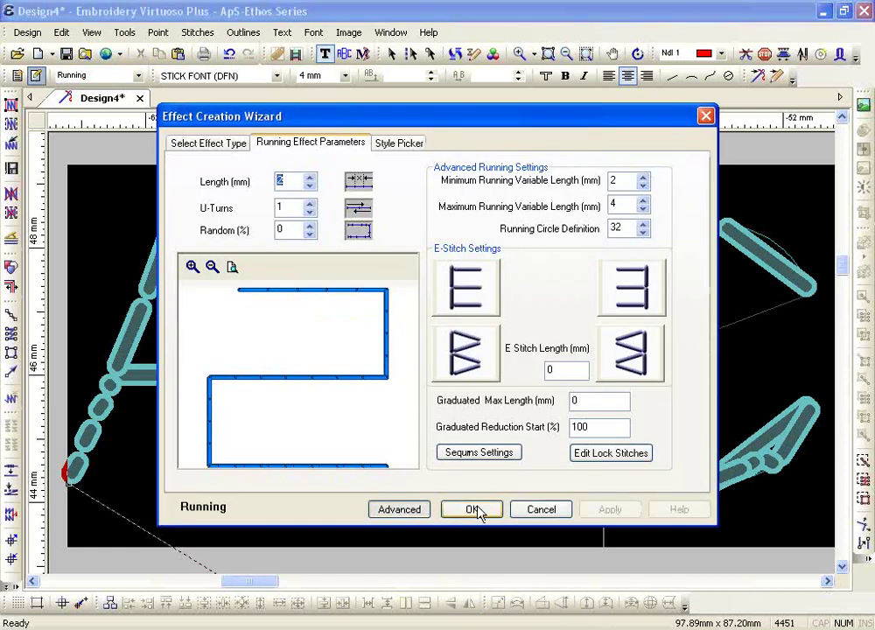
left_click(520, 515)
- Change the ABC stitch type to Running x2 and bring up its effect parameters
left_click(107, 75)
left_click(111, 105)
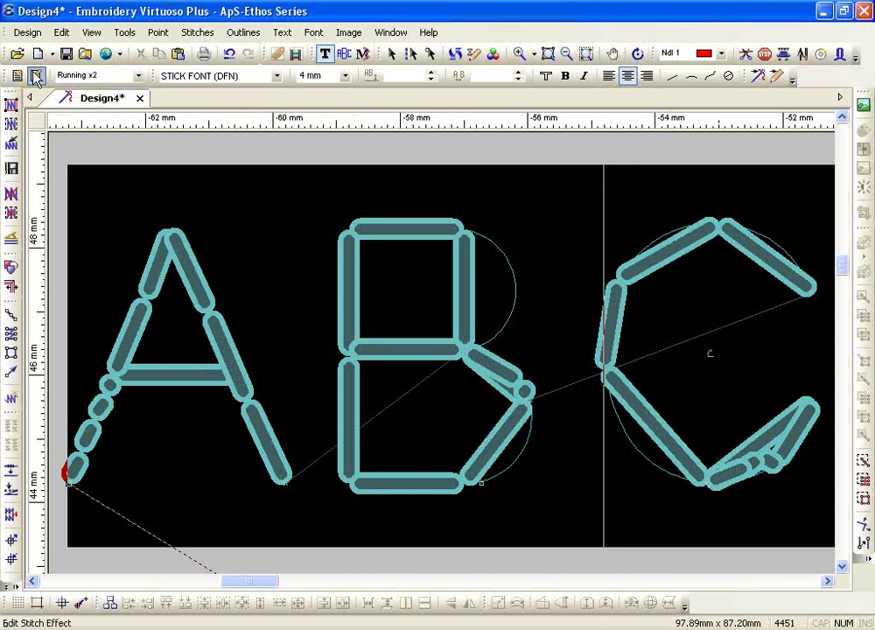
left_click(35, 76)
left_click(399, 509)
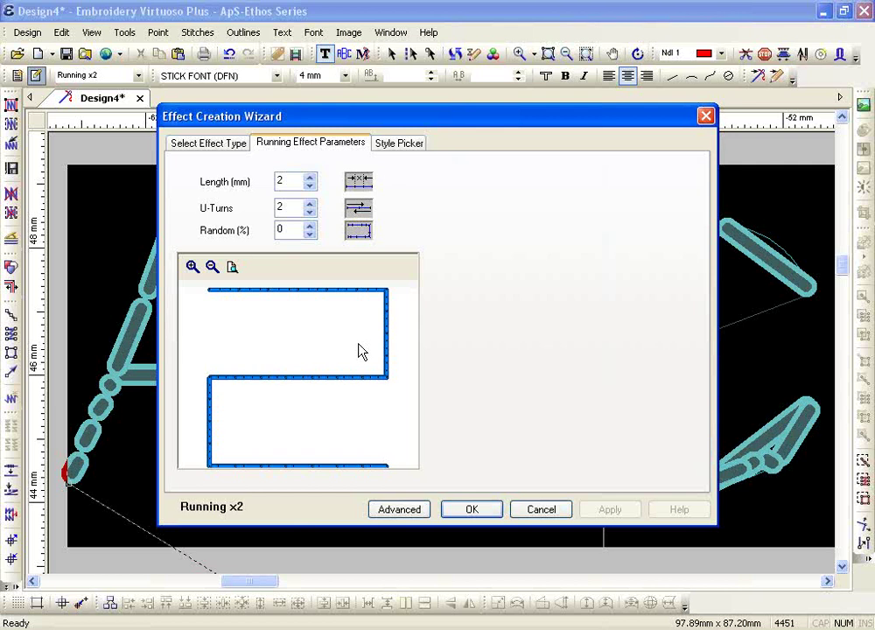
- Set the Running x2 stitch length to 1 mm and restitch all outlines
double_click(284, 181)
type("1")
left_click(471, 509)
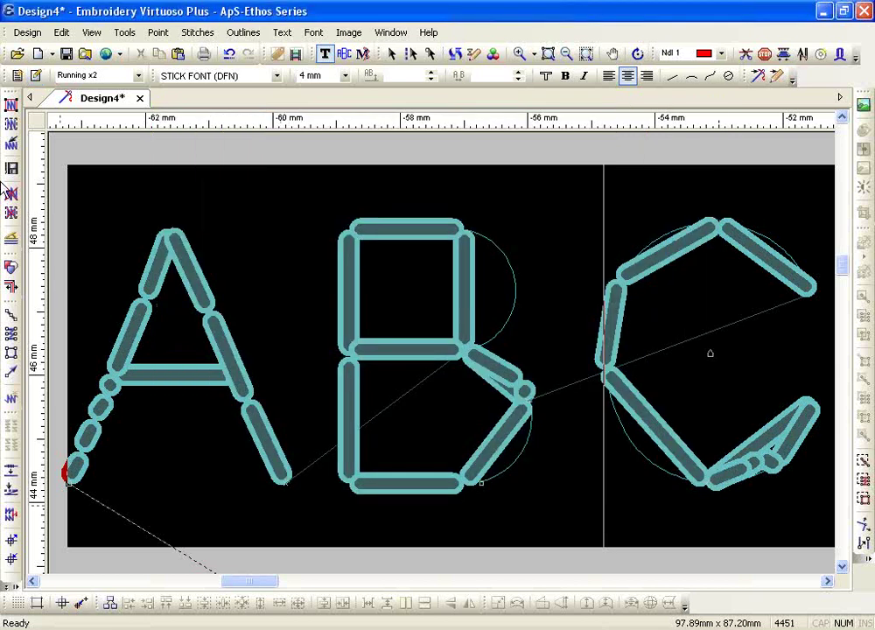
left_click(12, 105)
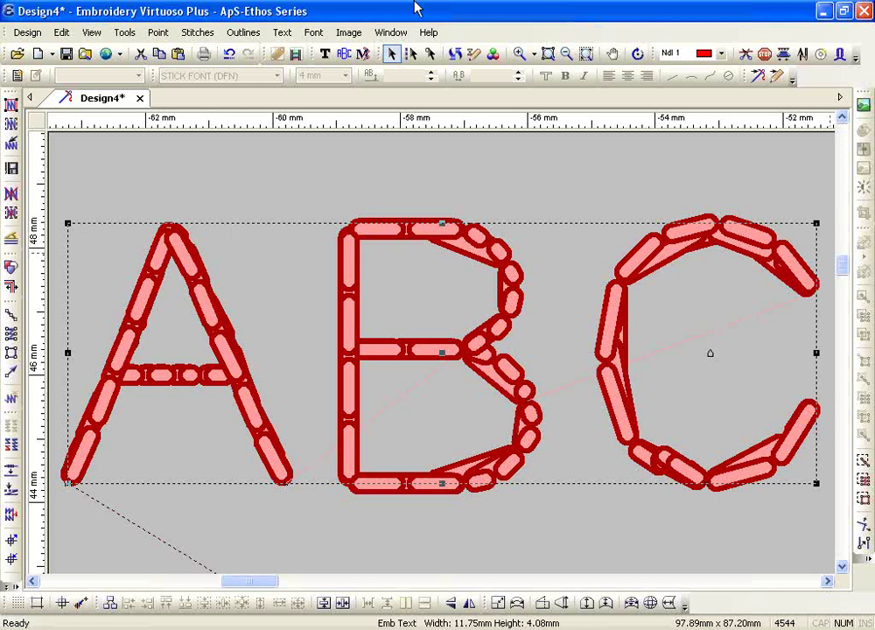
- Type 'ABCD' in 4 mm Brussels satin font right of the A, then zoom in on it
left_click(586, 53)
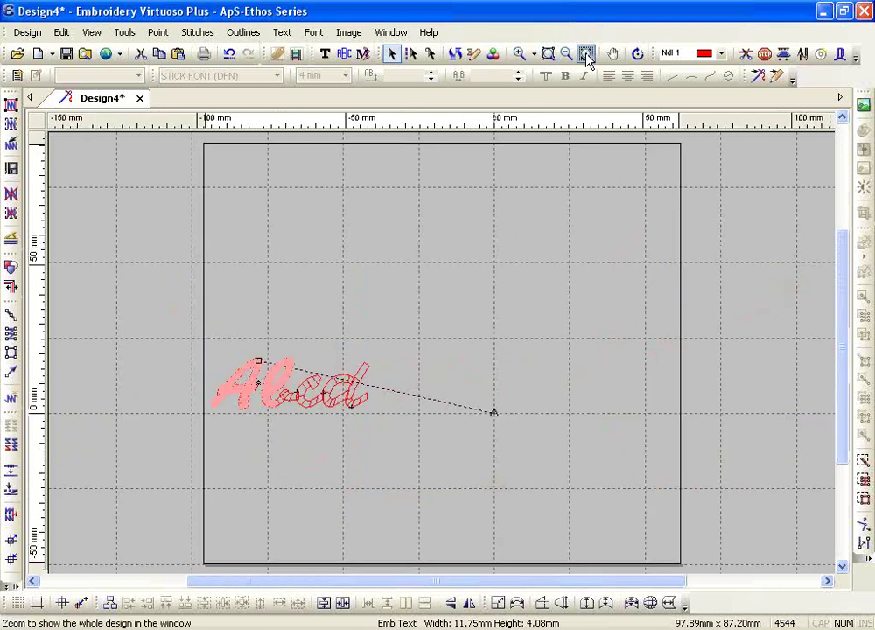
left_click(325, 54)
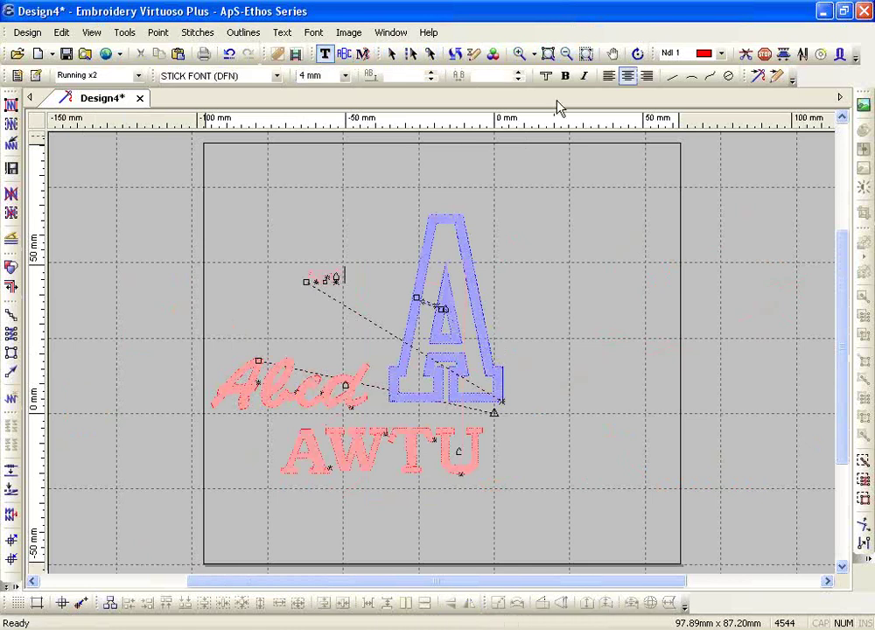
left_click(545, 77)
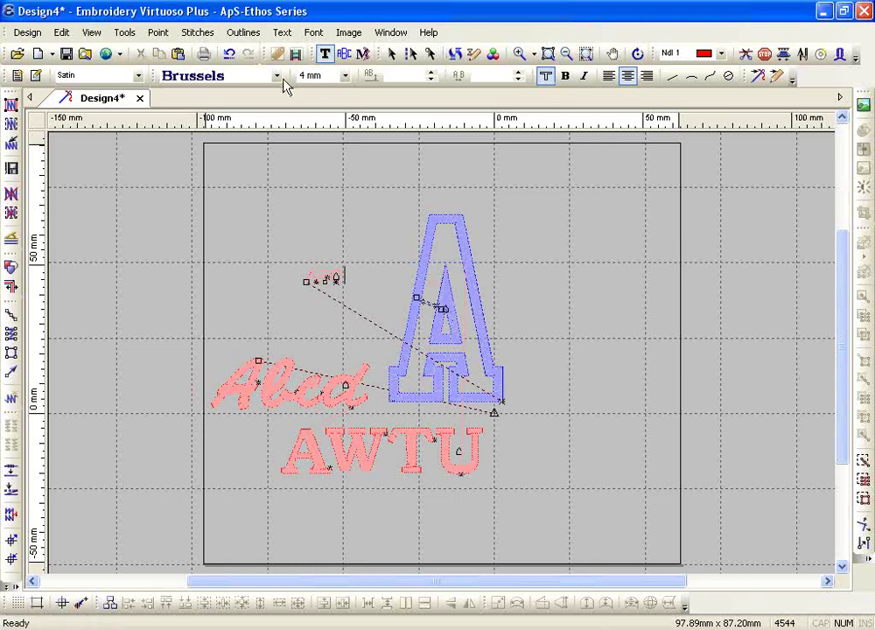
left_click(562, 79)
left_click(564, 77)
type("ABCD")
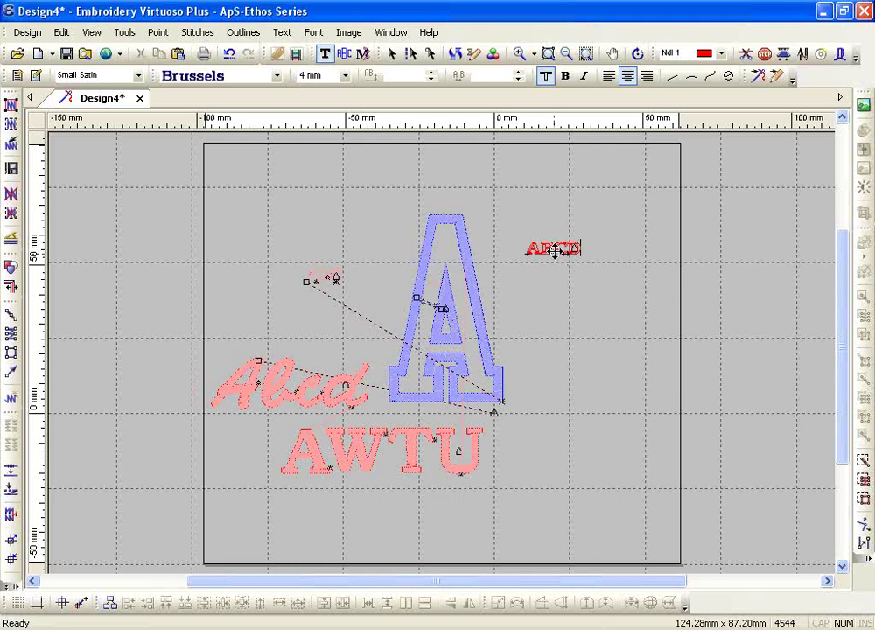
left_click(519, 53)
left_click_drag(512, 231, 613, 279)
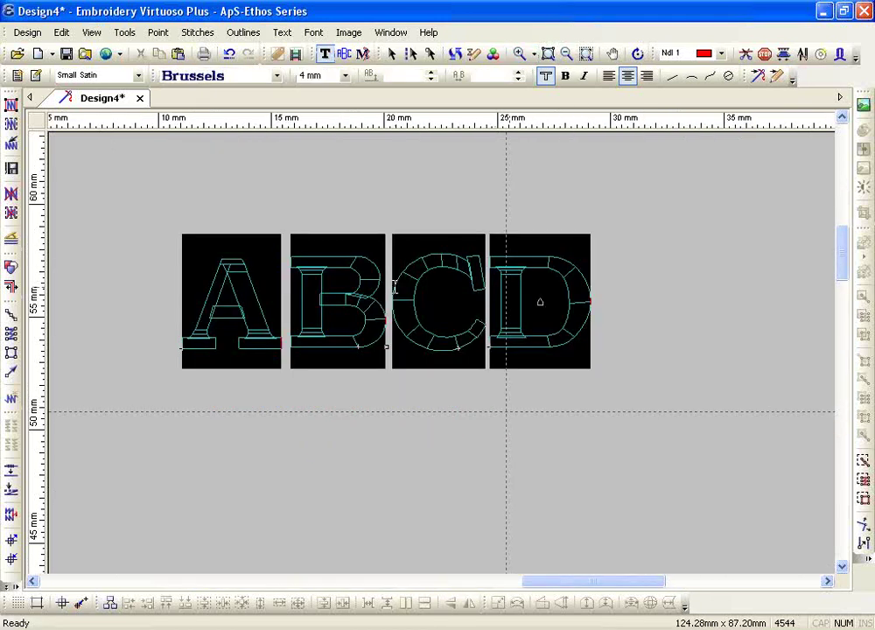
- Make the Brussels ABCD bold, accept the narrow satin bars warning, and zoom to C and D
left_click(565, 77)
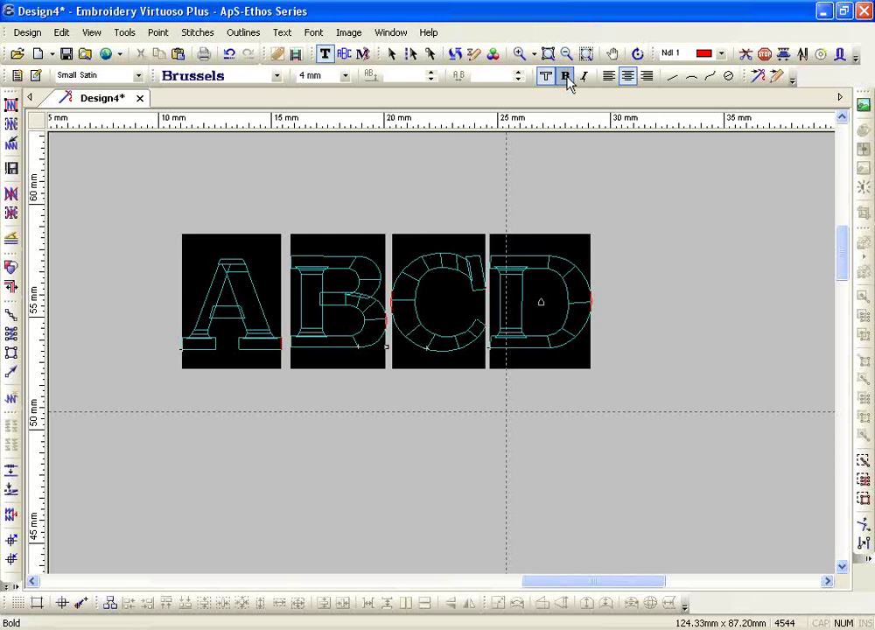
left_click(565, 77)
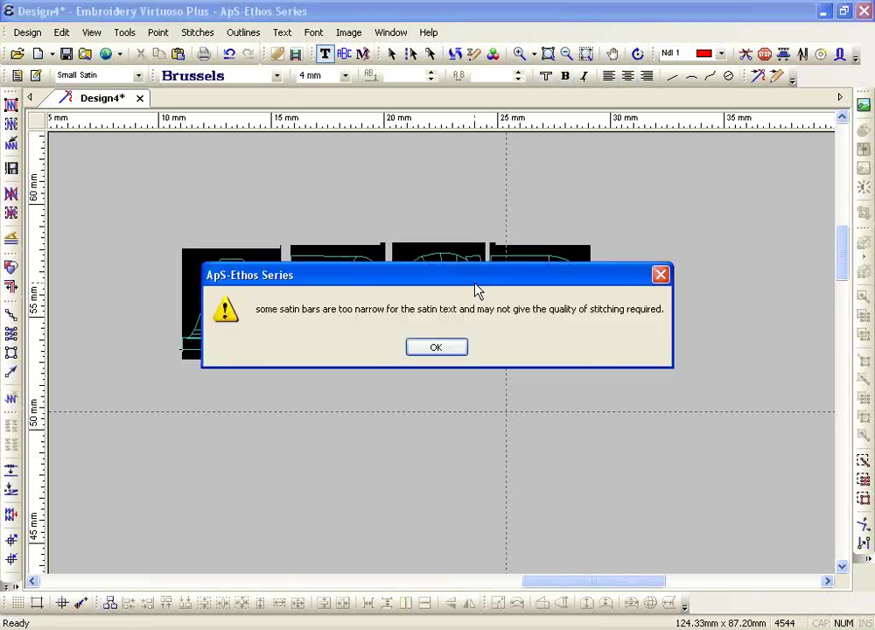
left_click(433, 348)
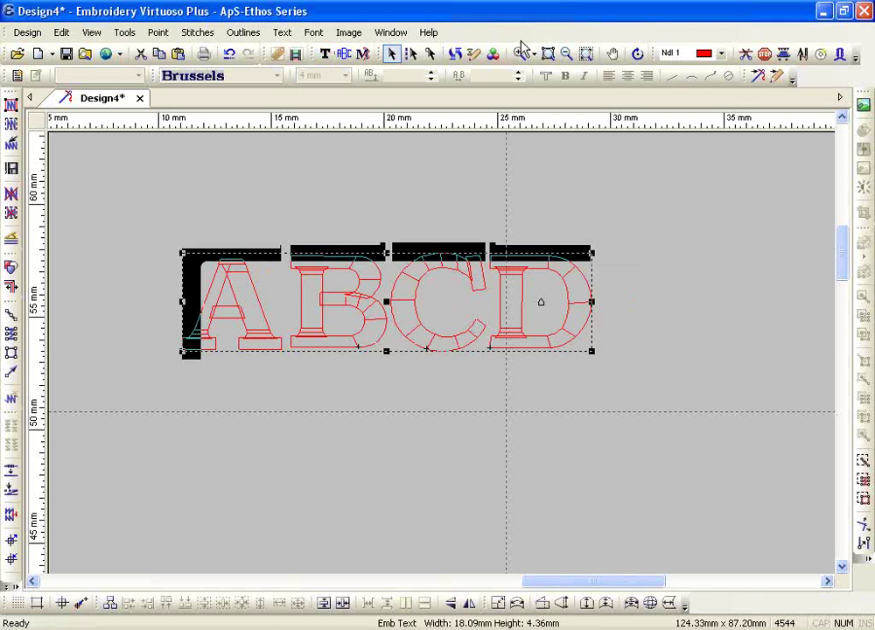
left_click(519, 53)
left_click_drag(398, 234, 555, 358)
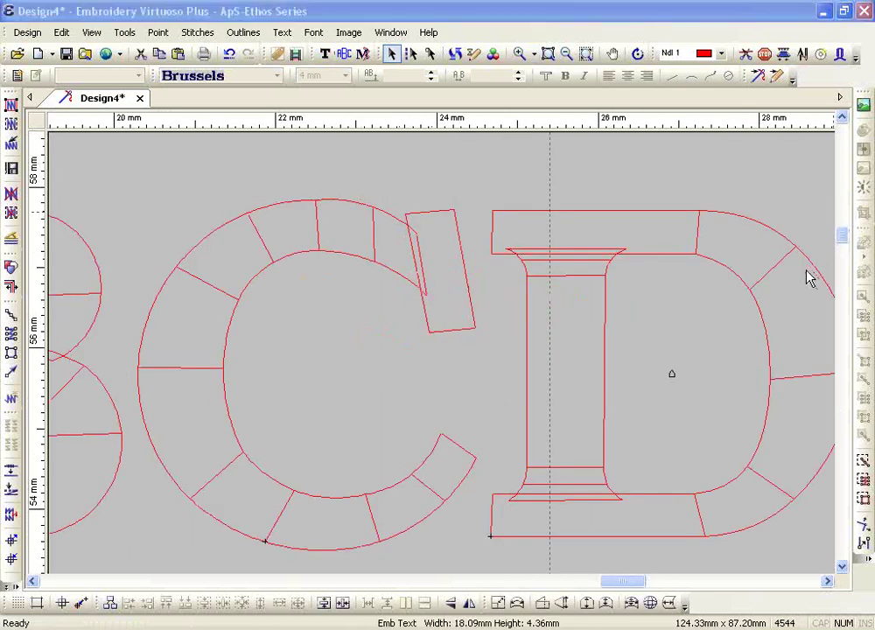
- Measure the C–D gap with Show Length, then reopen the ABCD text for editing
mouse_move(428, 323)
left_mouse_down()
mouse_move(404, 226)
mouse_move(476, 318)
left_mouse_up()
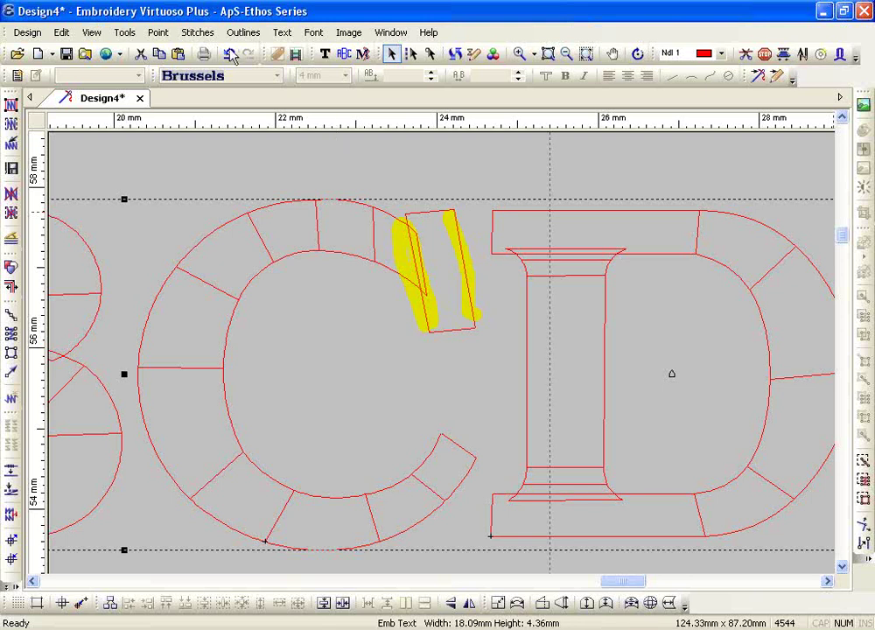
left_click(124, 33)
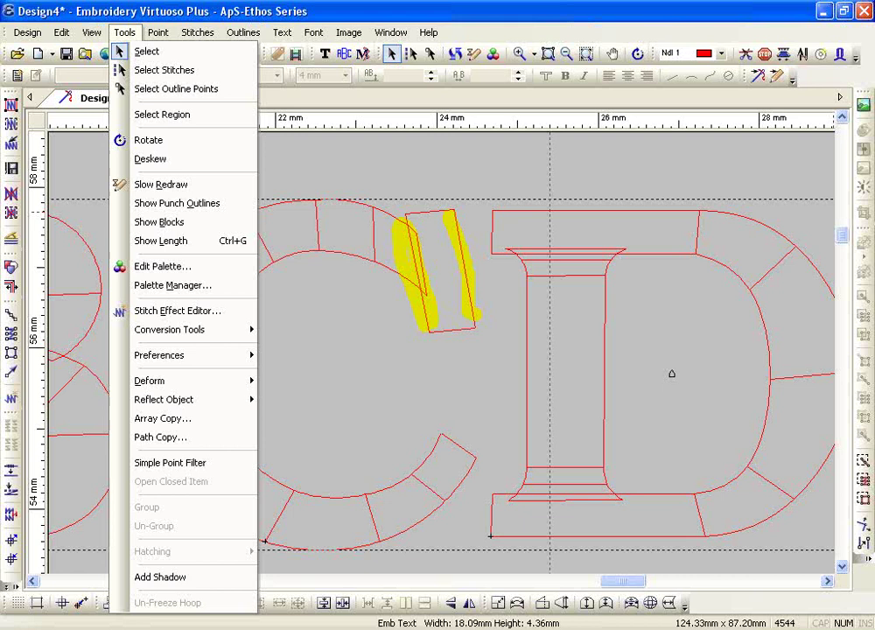
left_click(160, 241)
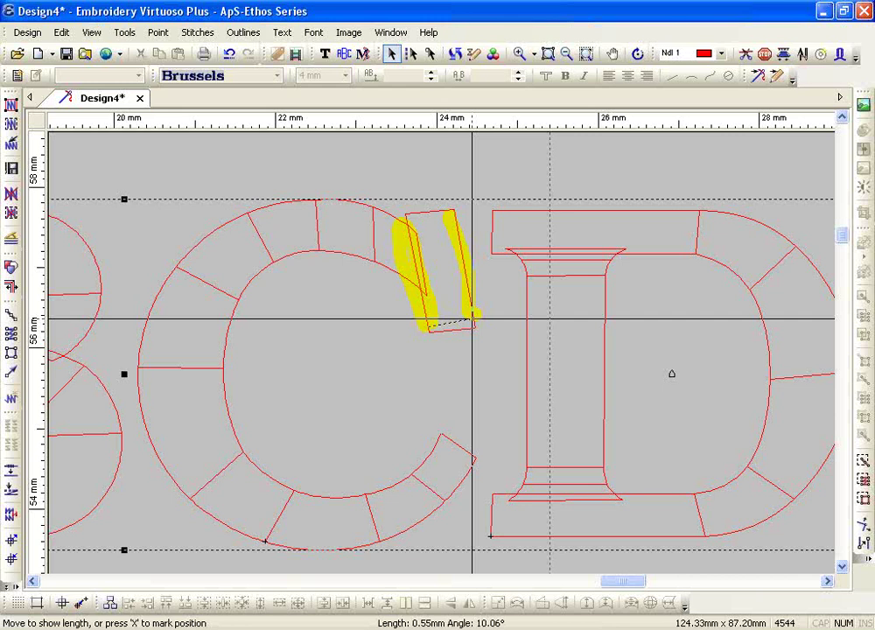
key("Return")
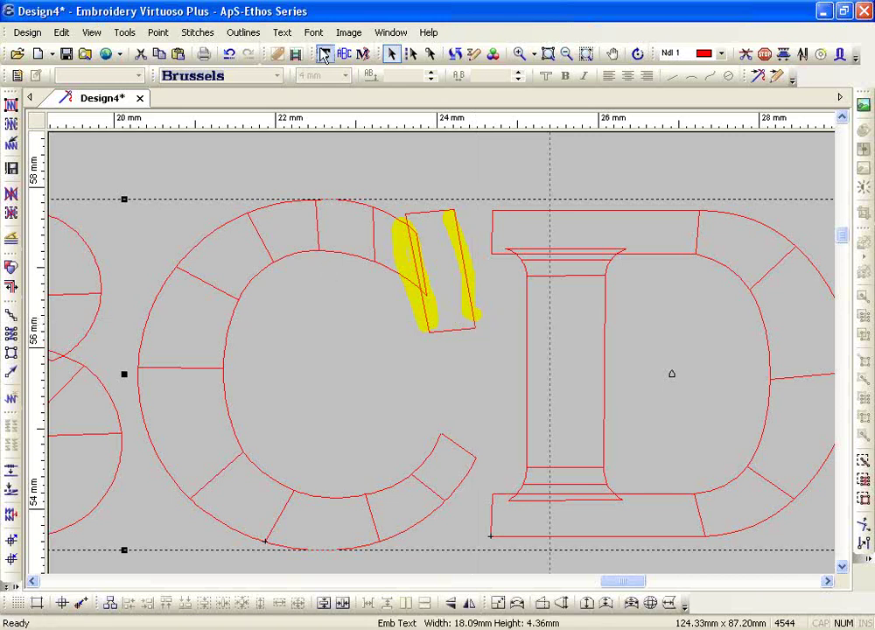
left_click(324, 54)
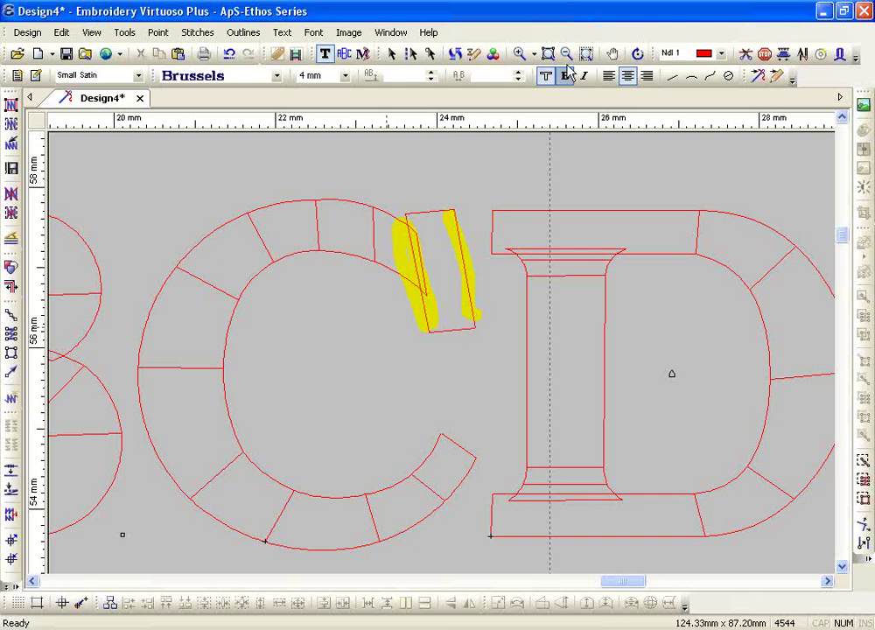
left_click(566, 54)
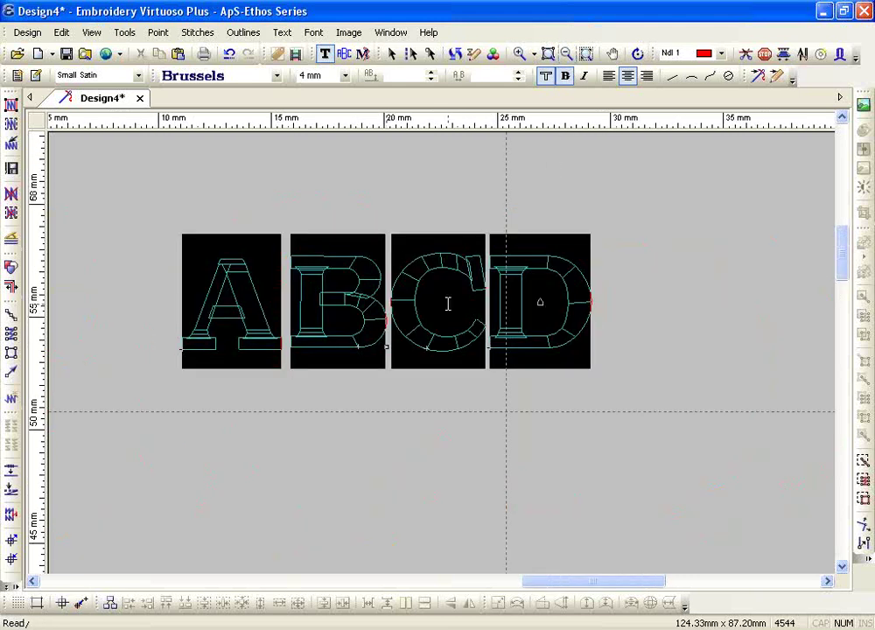
- Switch the ABCD font from Brussels to SMALL SERIF and zoom in on C and D
left_click(277, 76)
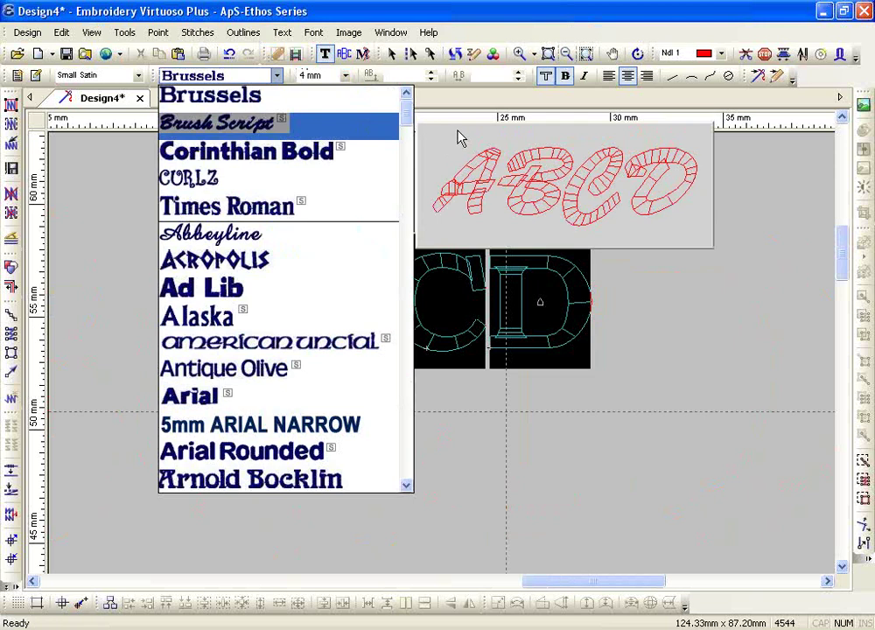
left_click_drag(406, 124, 398, 420)
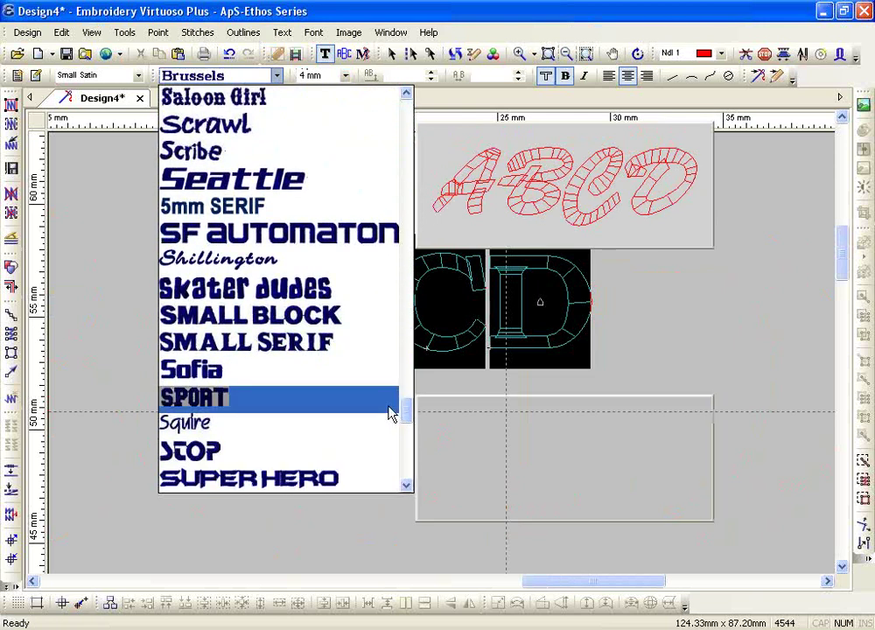
left_click(307, 346)
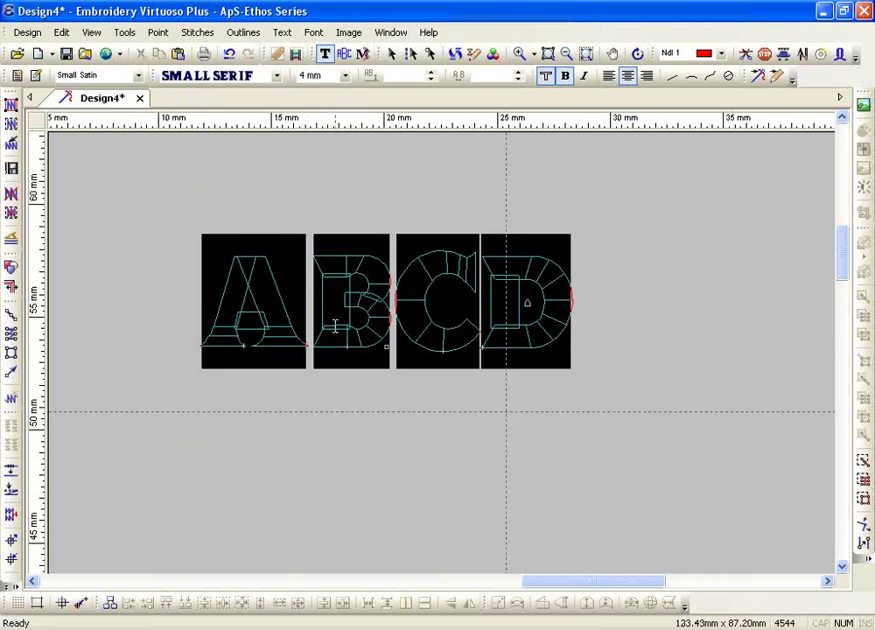
left_click(518, 53)
left_click_drag(410, 240, 560, 394)
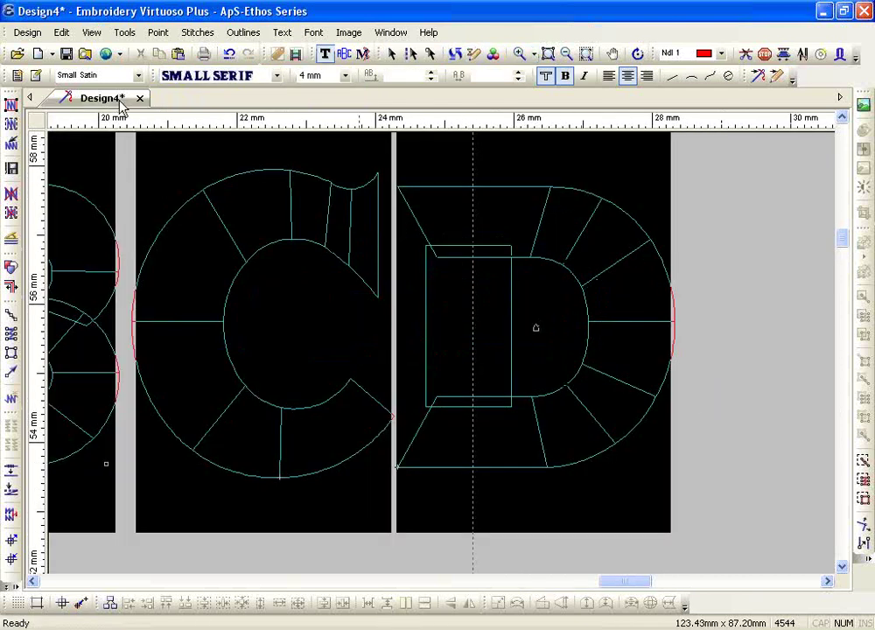
- Measure inside the D, generate satin stitches for all letters, then delete them again
left_click(125, 32)
left_click(193, 242)
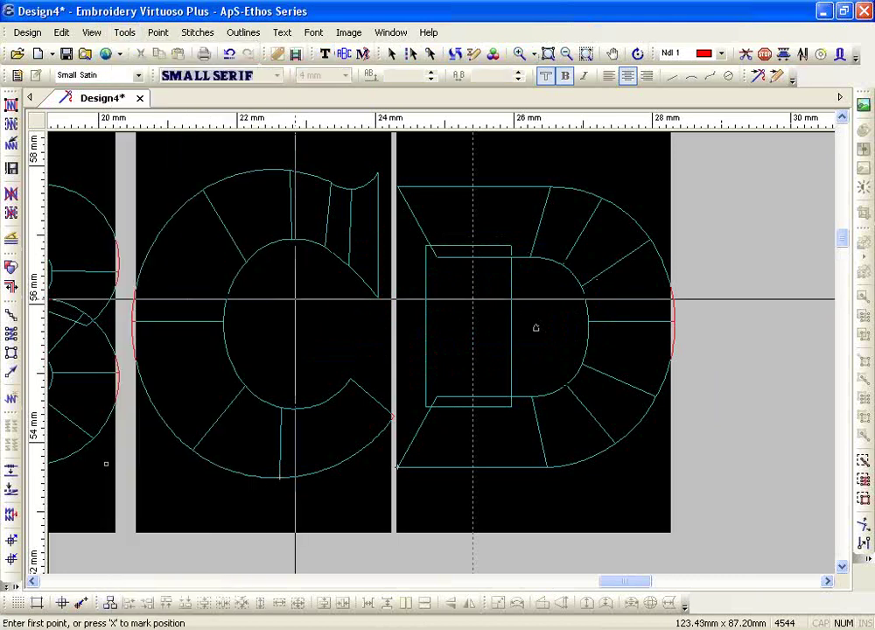
left_click(425, 303)
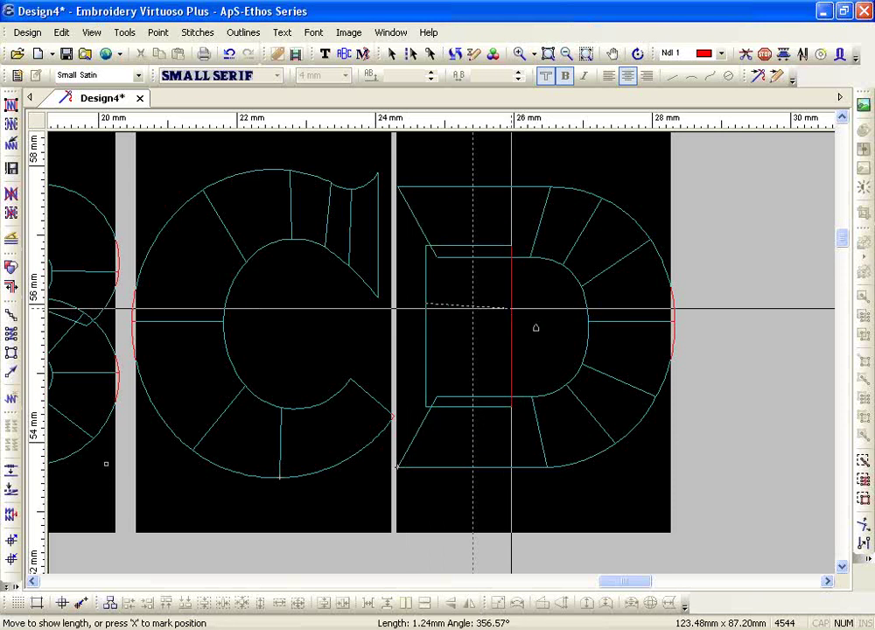
key("Escape")
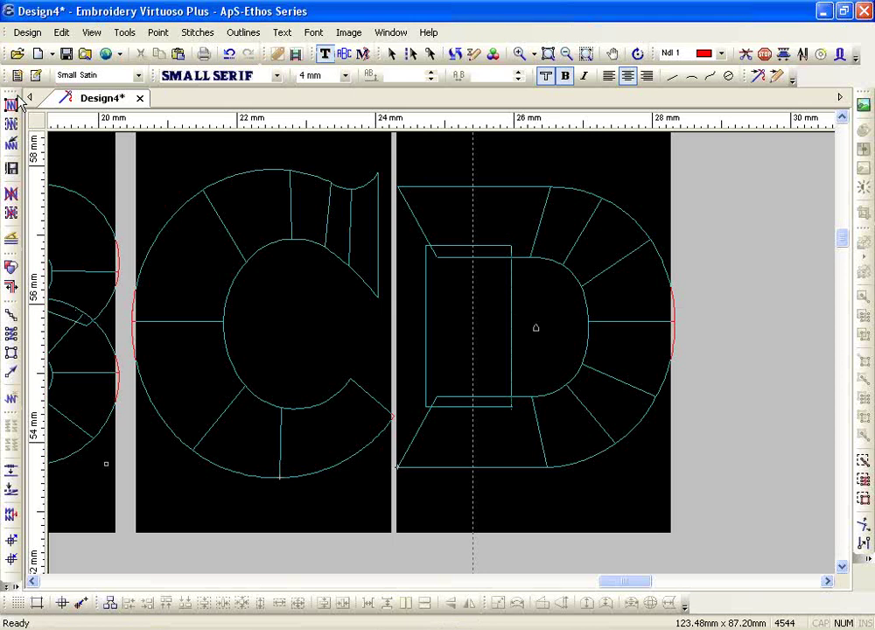
left_click(16, 77)
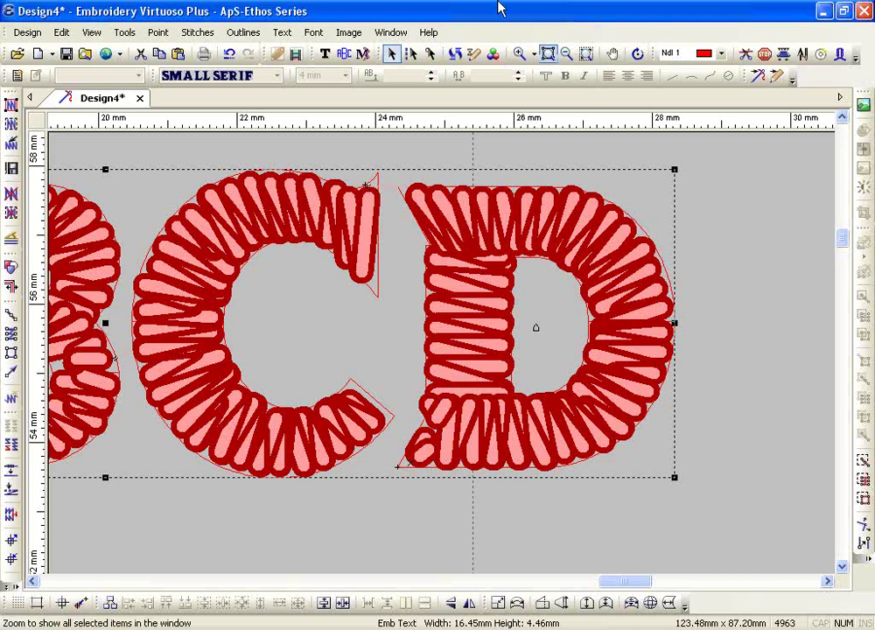
left_click(473, 54)
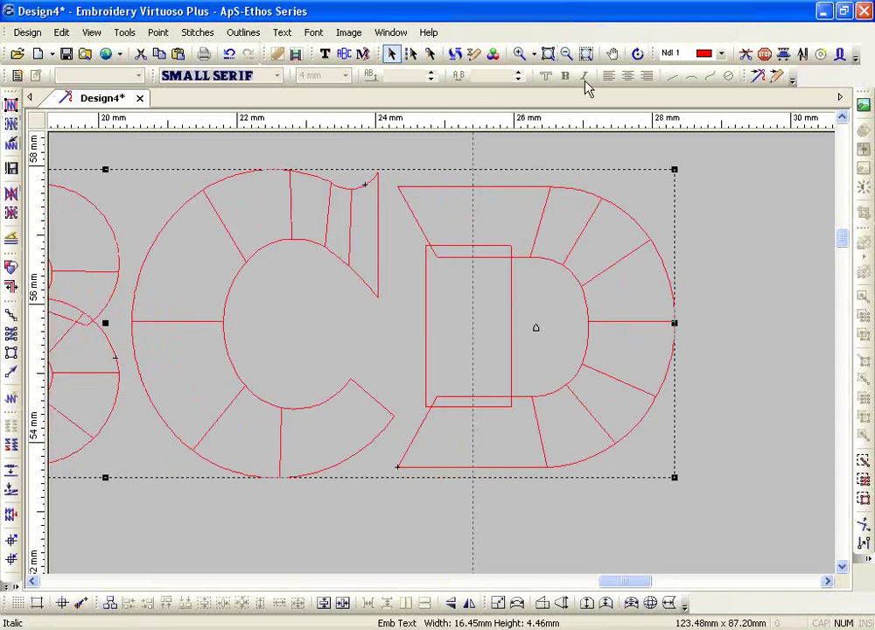
- Italicise the SMALL SERIF ABCD lettering and zoom out to the whole design
left_click(324, 54)
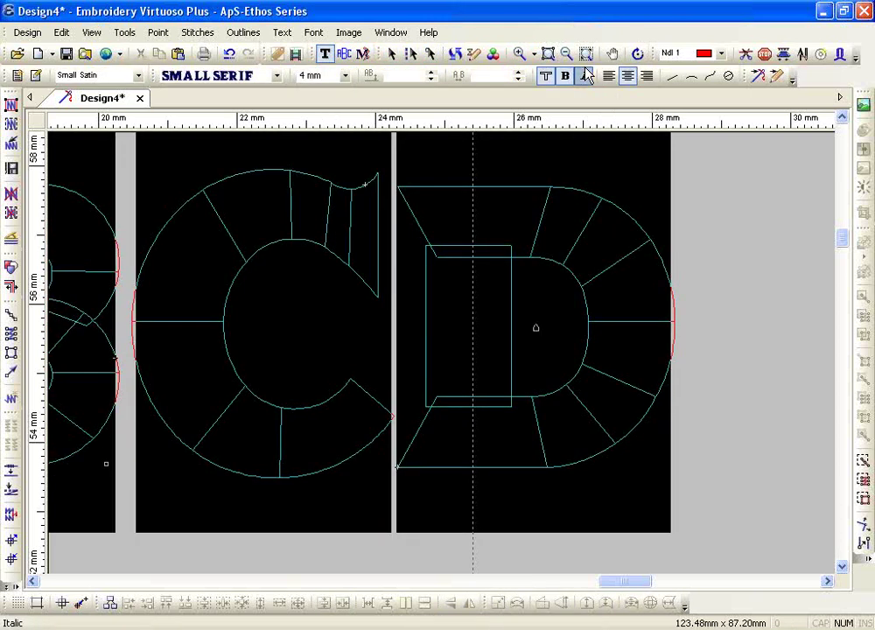
left_click(586, 77)
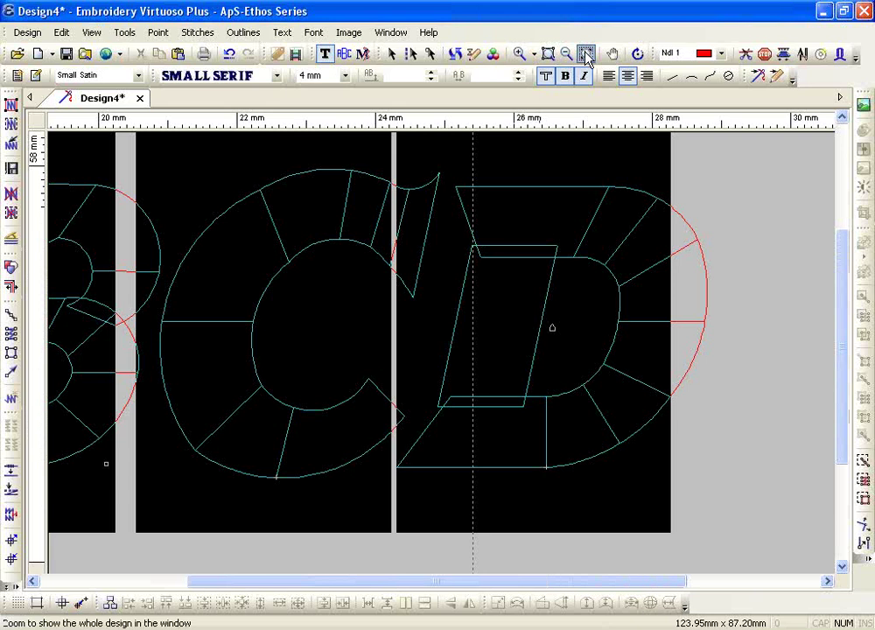
left_click(586, 53)
key("Escape")
- Marquee-select all five text samples on the hoop and delete them
left_click_drag(173, 213, 635, 492)
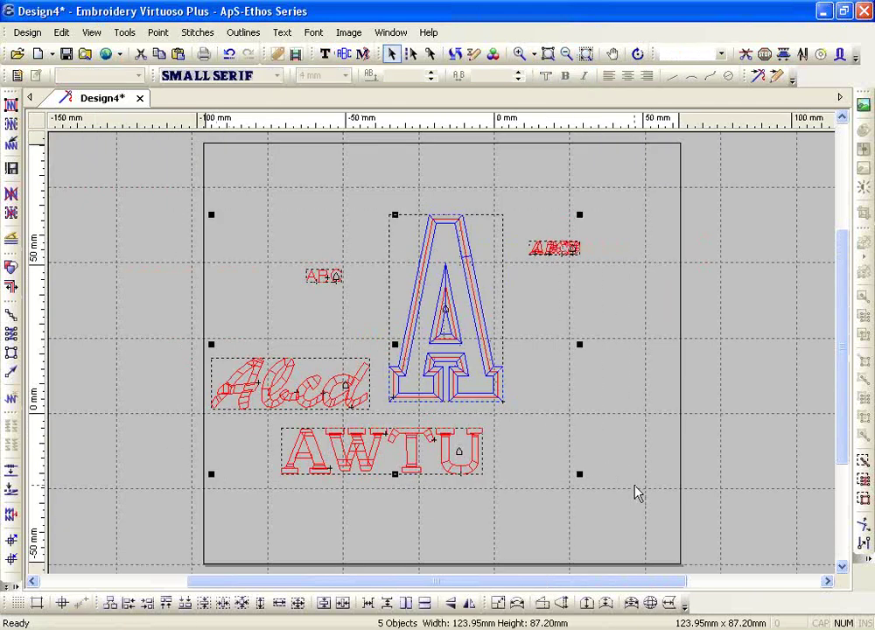
key("Delete")
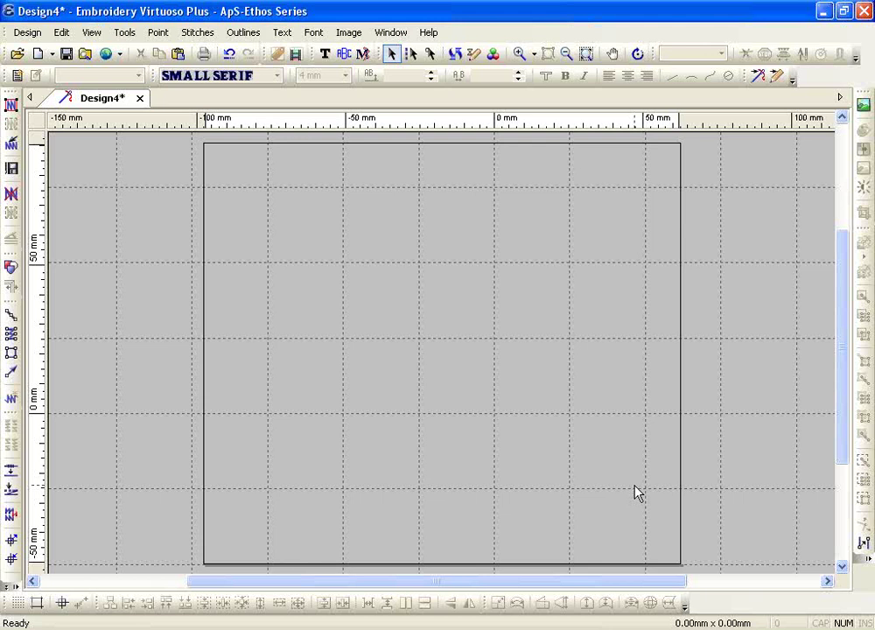
- Start left-justified Line text on a baseline rising from lower left to upper right
left_click(325, 55)
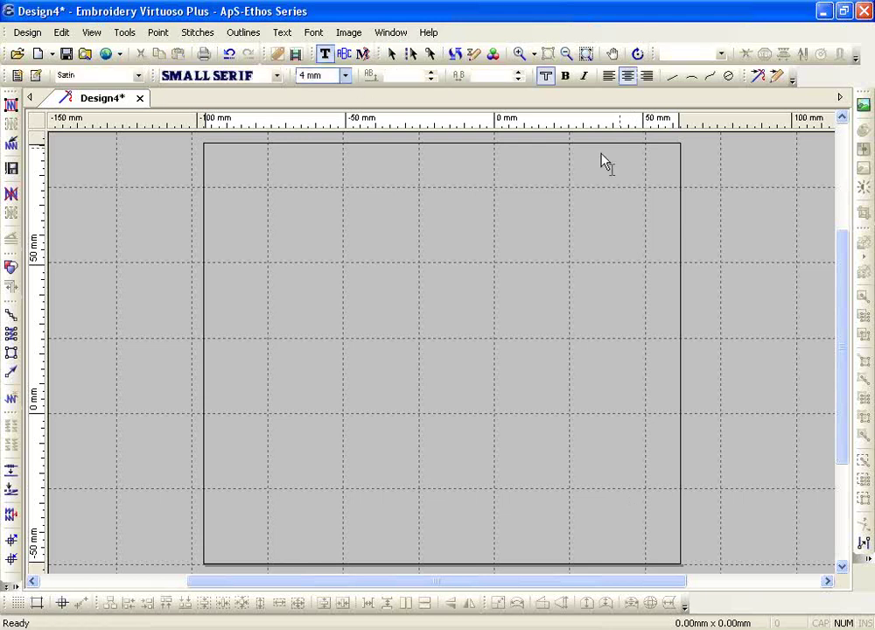
left_click(676, 87)
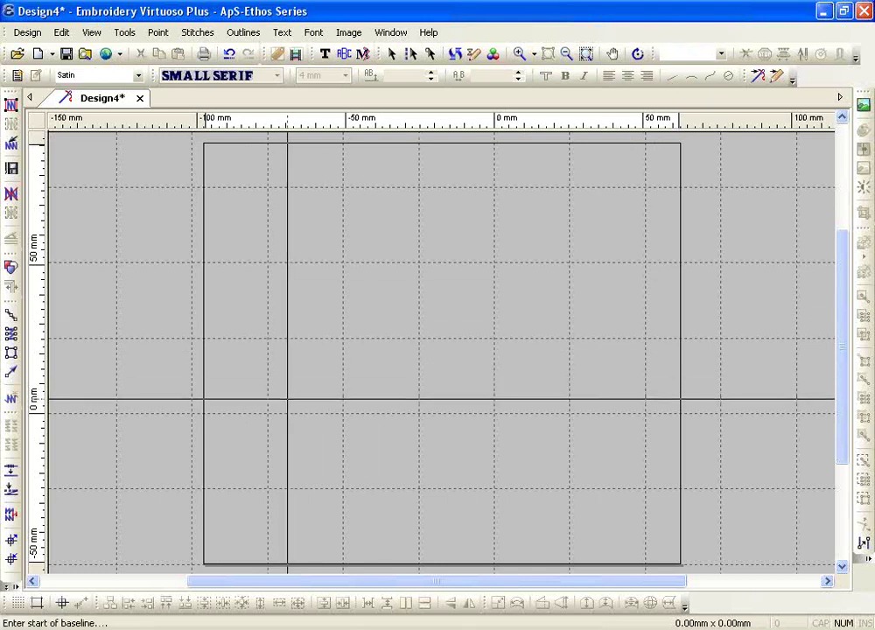
left_click(288, 398)
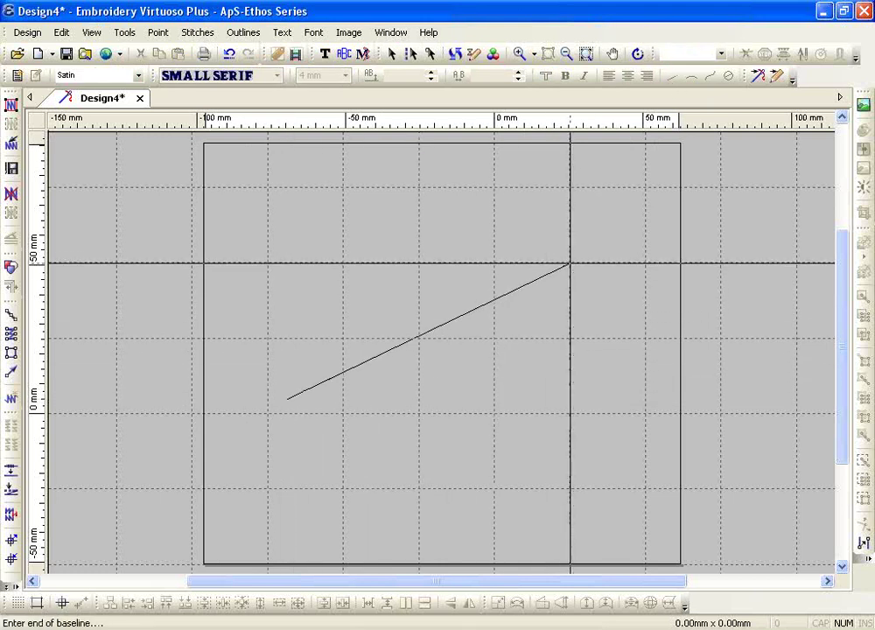
left_click(570, 263)
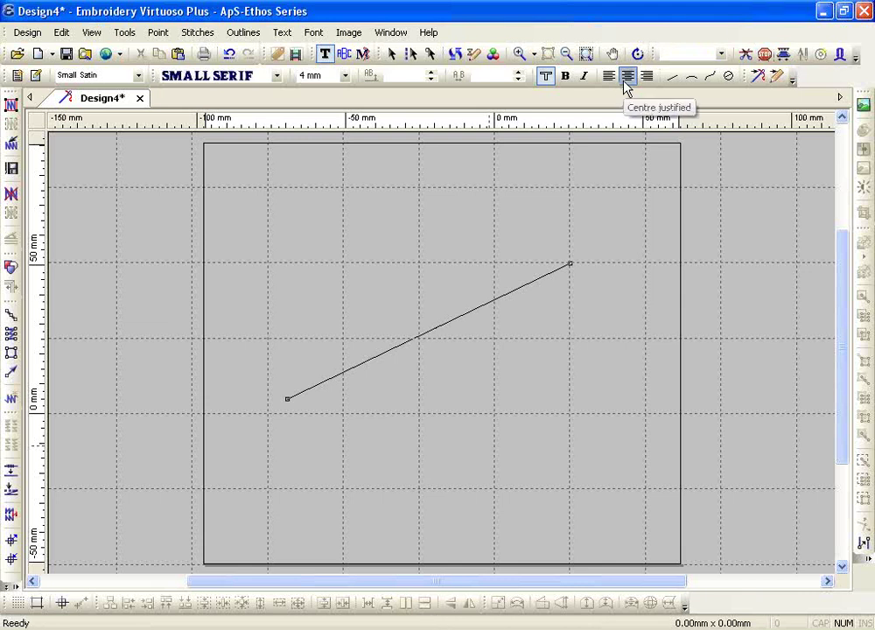
left_click(615, 77)
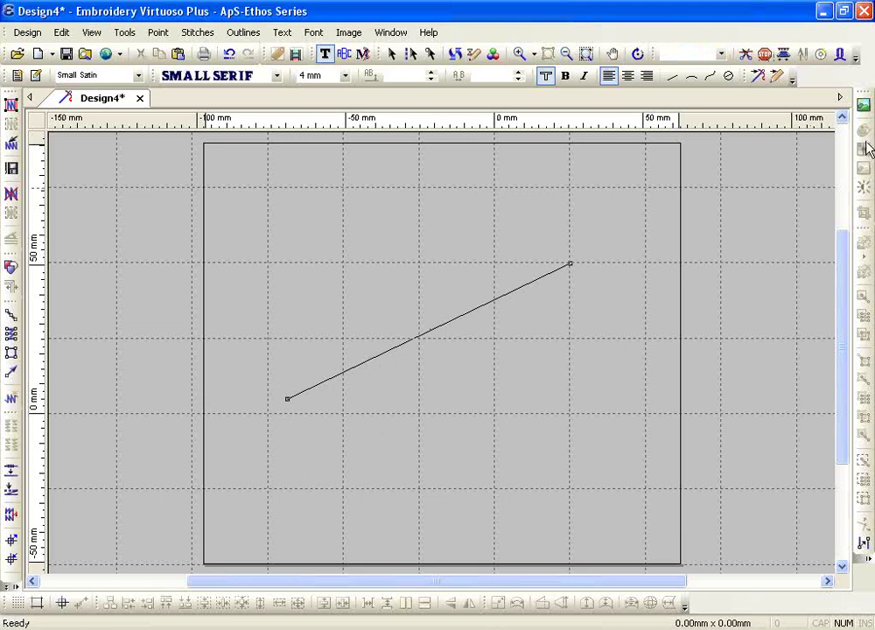
key("Escape")
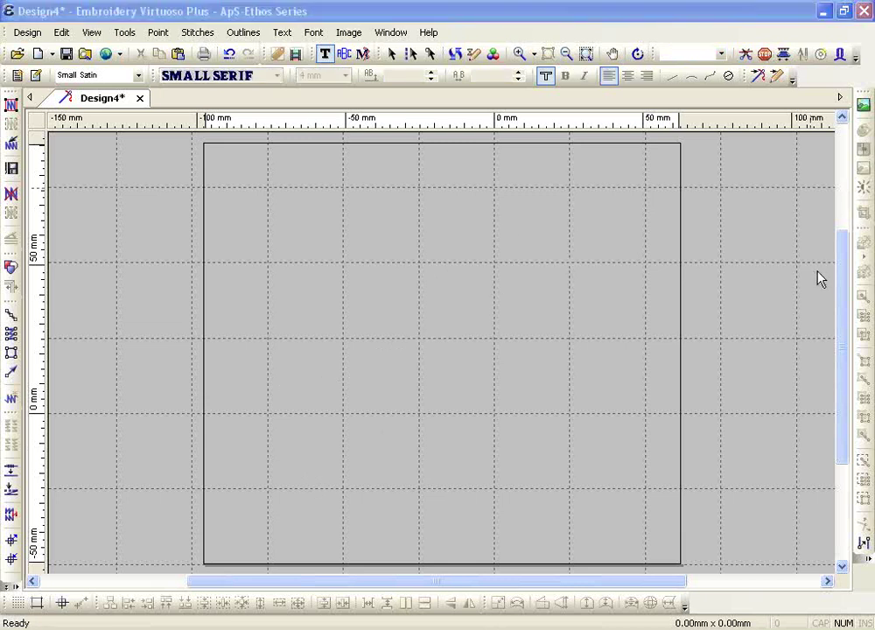
- Discard the diagonal baseline and reset the Text tool to centre justification
mouse_move(235, 379)
left_mouse_down()
mouse_move(308, 451)
mouse_move(269, 350)
left_mouse_up()
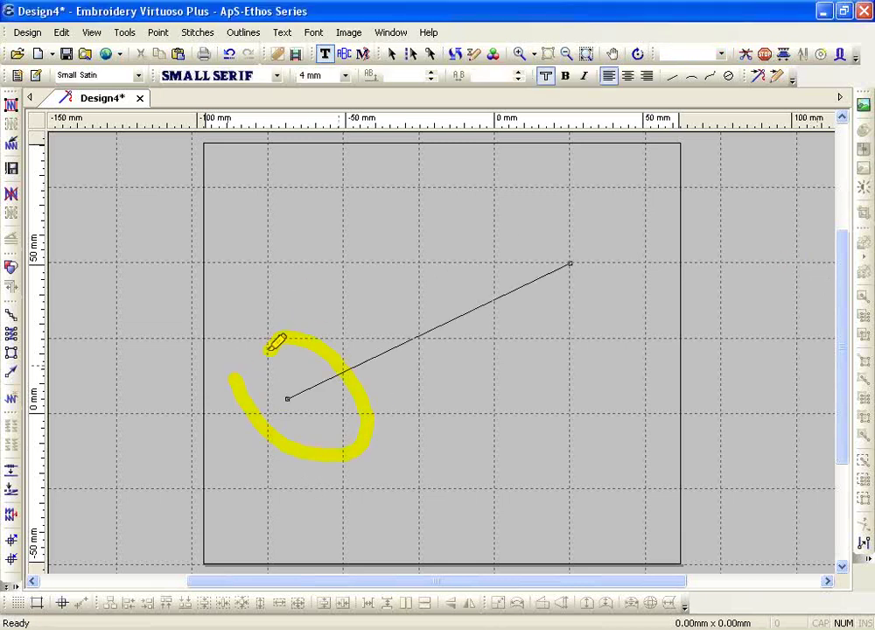
mouse_move(387, 285)
left_mouse_down()
mouse_move(394, 351)
mouse_move(469, 338)
mouse_move(404, 293)
left_mouse_up()
mouse_move(533, 237)
left_mouse_down()
mouse_move(637, 306)
mouse_move(531, 256)
left_mouse_up()
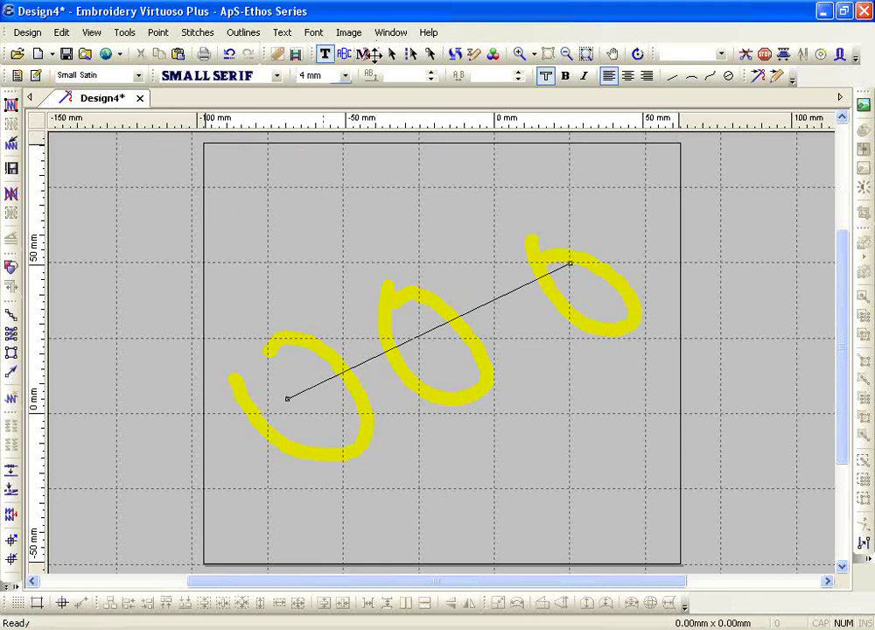
left_click(324, 53)
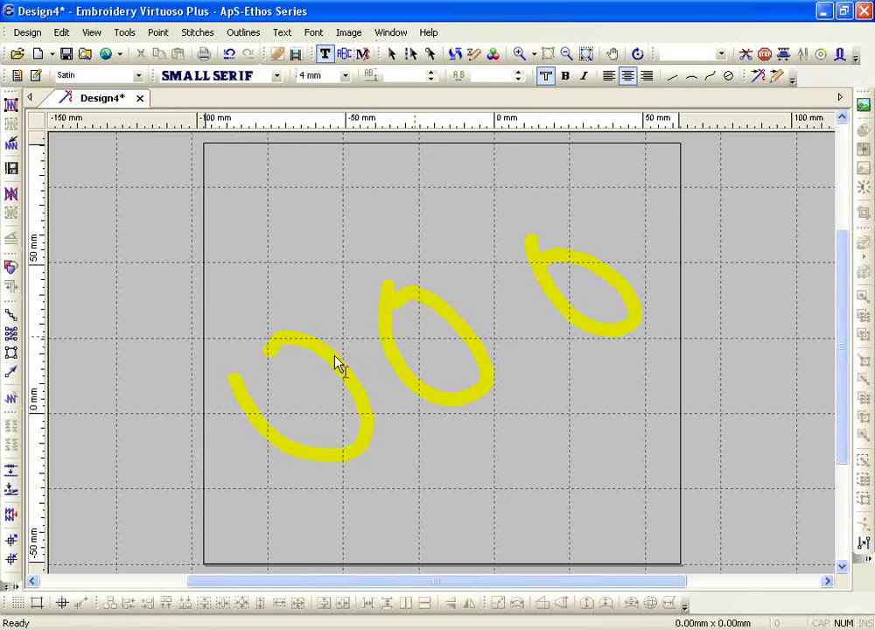
- Start a new Line text on a rising baseline and set the font to Festival
left_click(671, 76)
left_click(308, 416)
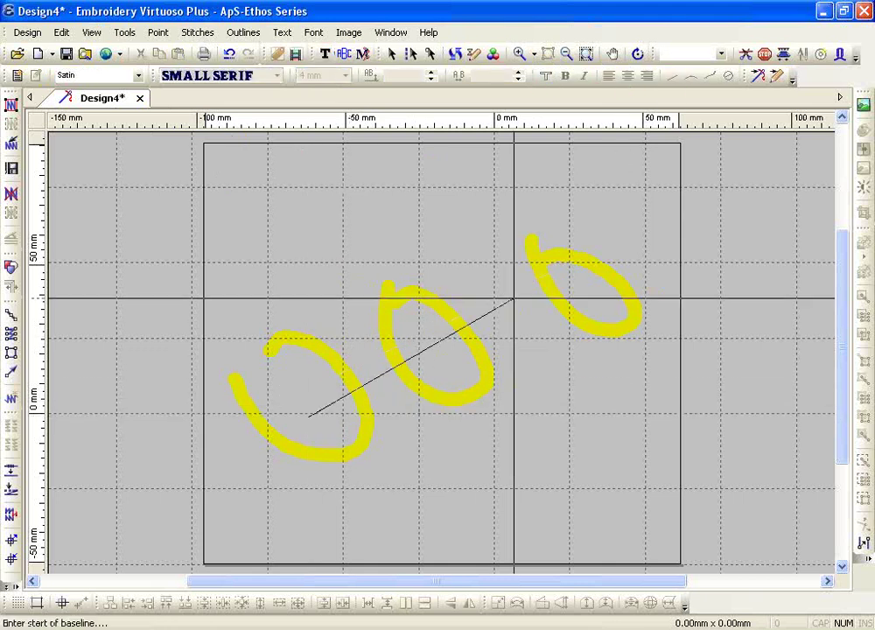
left_click(573, 286)
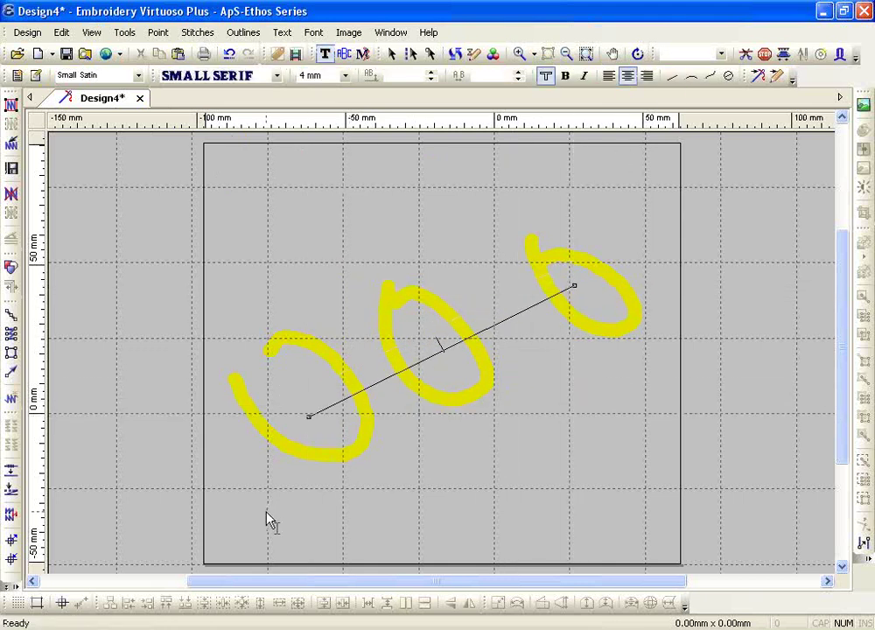
left_click(252, 77)
scroll(289, 171, "down", 6)
scroll(290, 171, "down", 11)
scroll(294, 184, "down", 9)
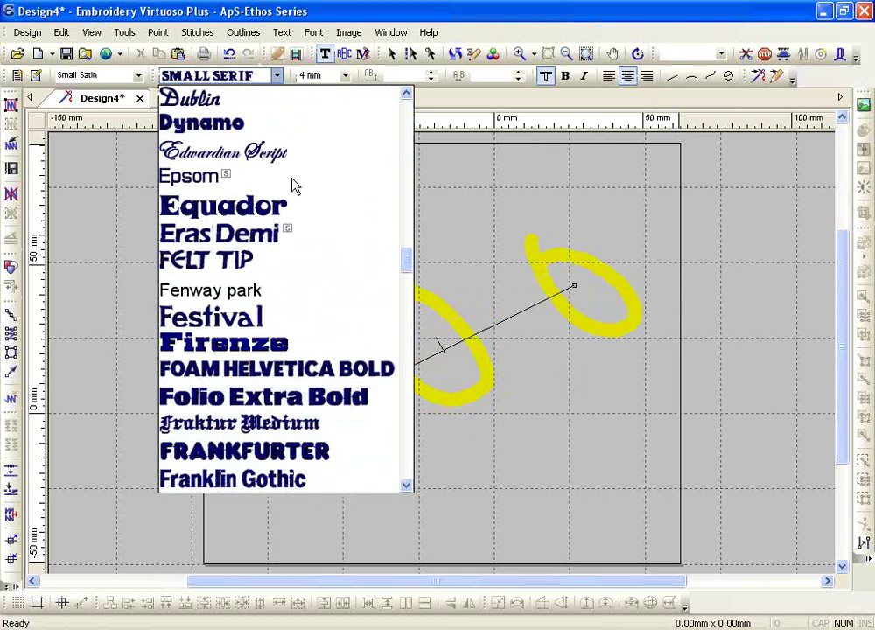
left_click(287, 320)
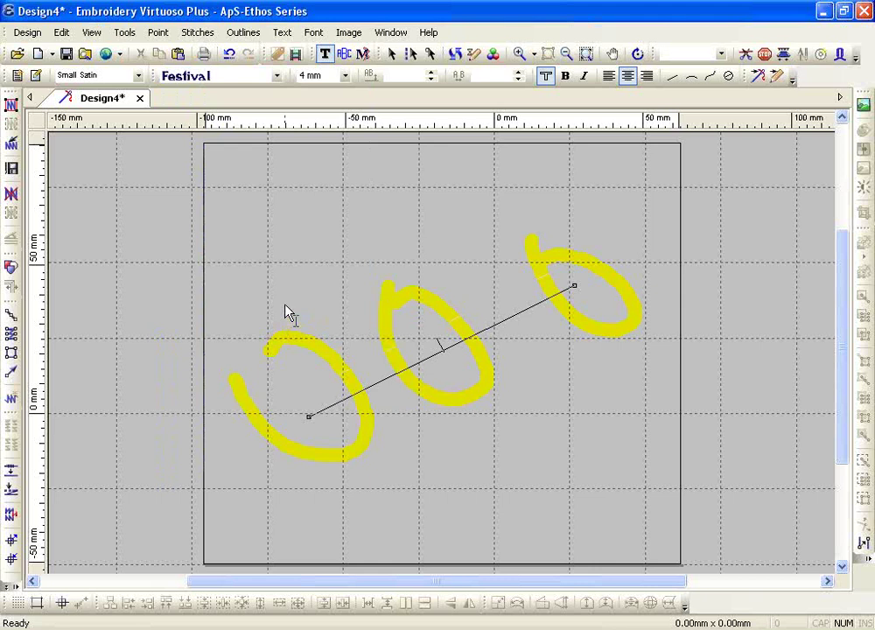
- Set the height to 10 mm, type APS-ETHOS, and select the lettering
left_click(346, 75)
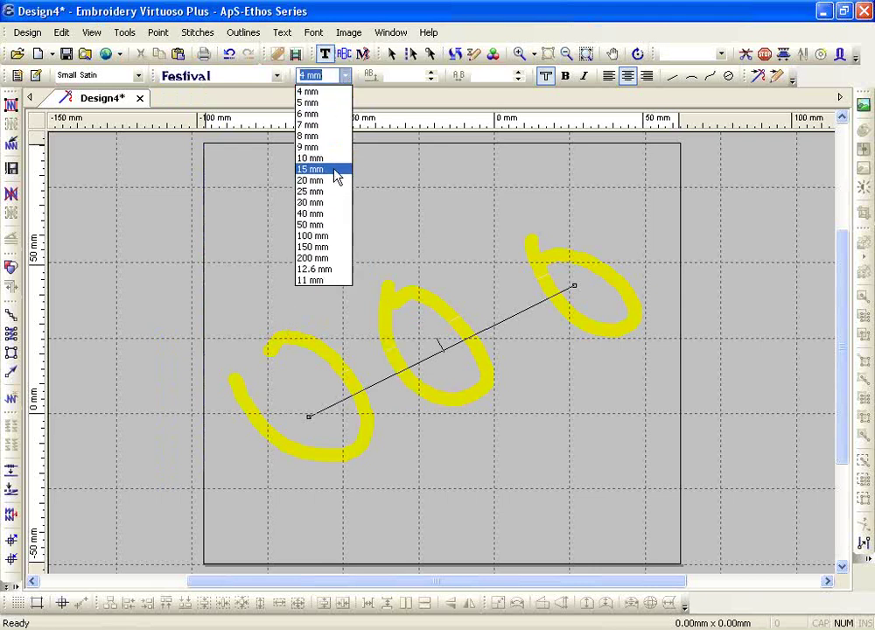
left_click(335, 159)
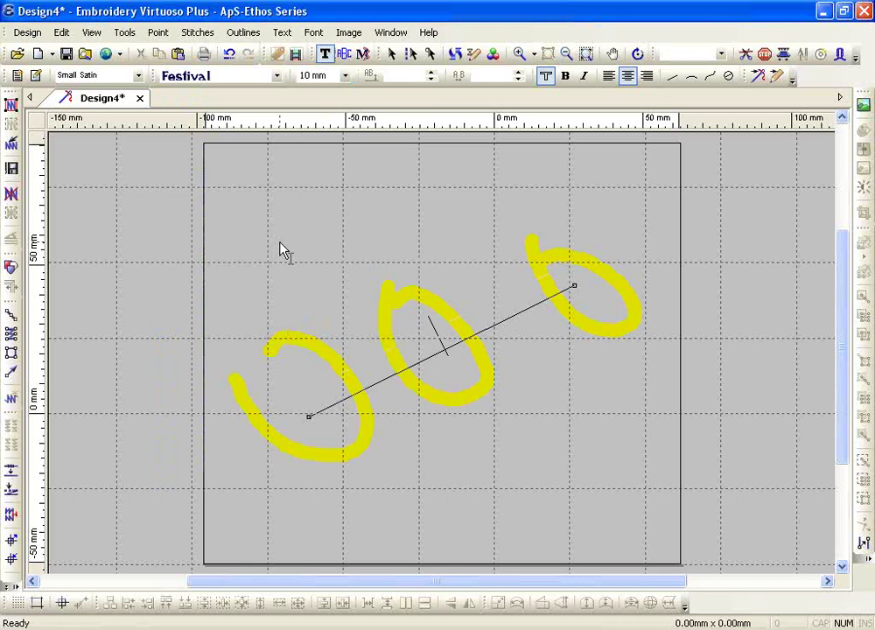
type("APS")
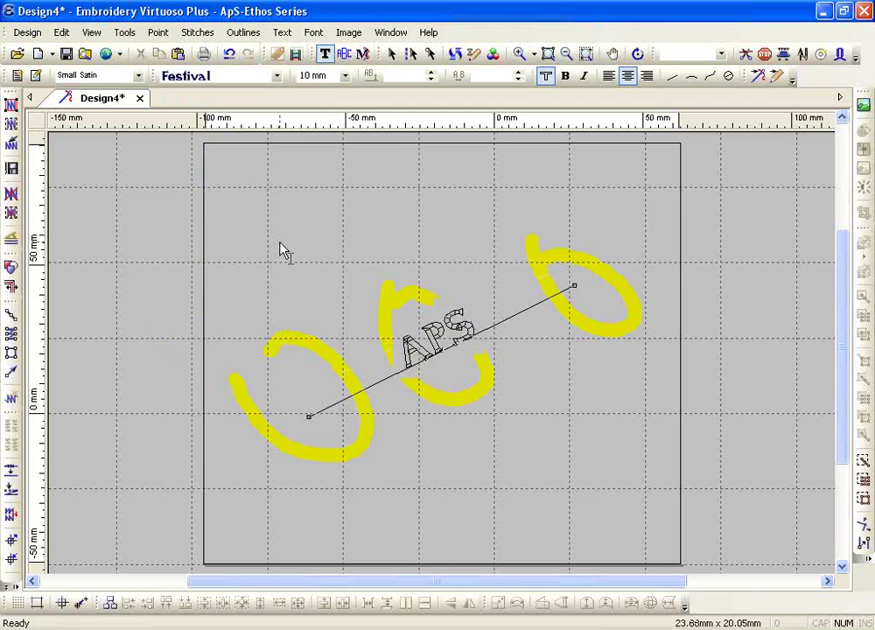
type("-ETH")
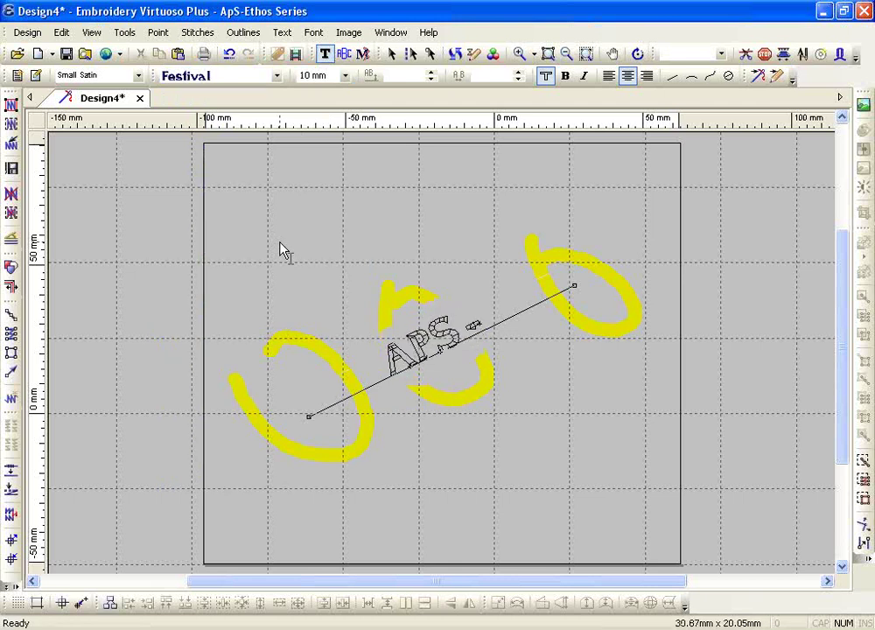
type("OS")
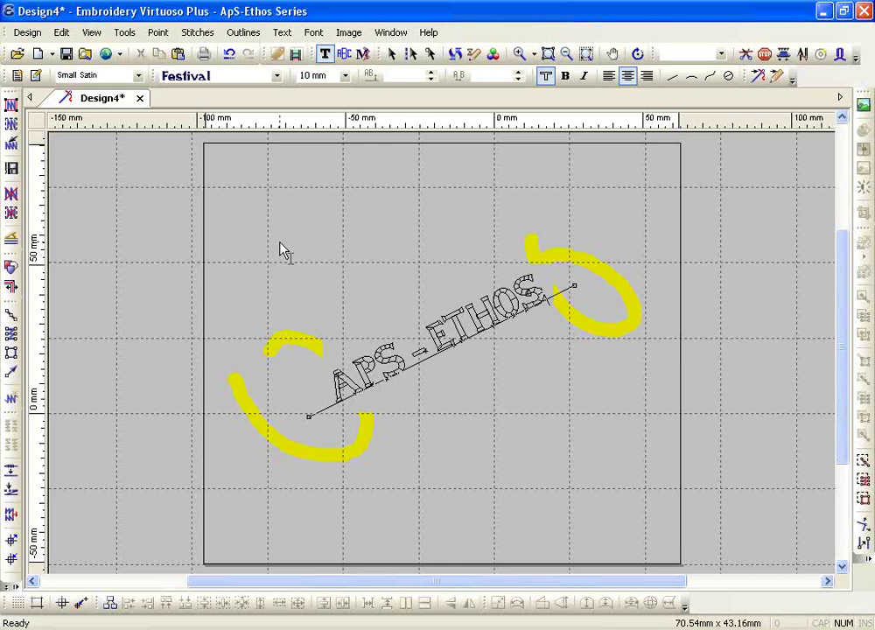
double_click(379, 366)
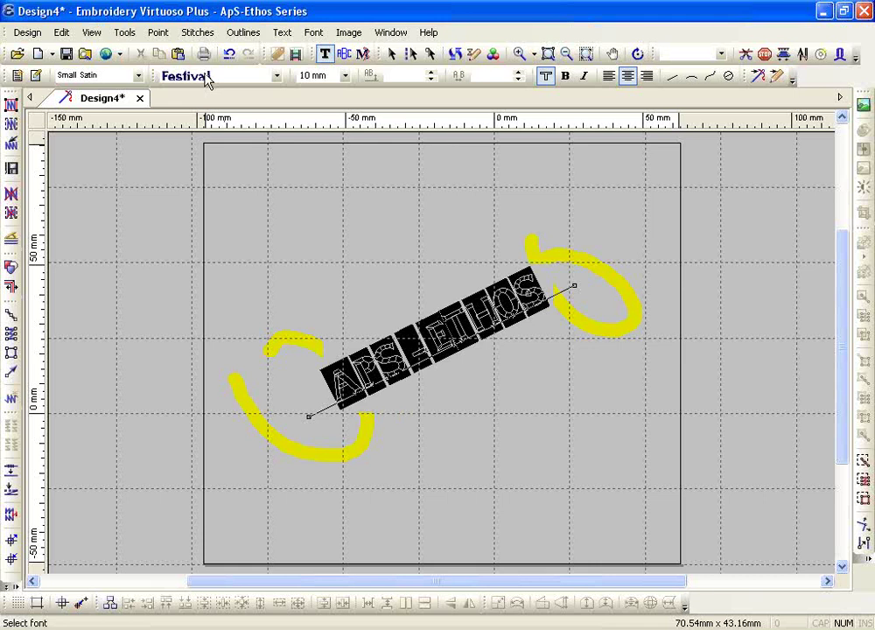
- Try Istanbul, return to Festival, and stitch all the lettering with yellow needle 6
left_click(207, 79)
left_click(175, 313)
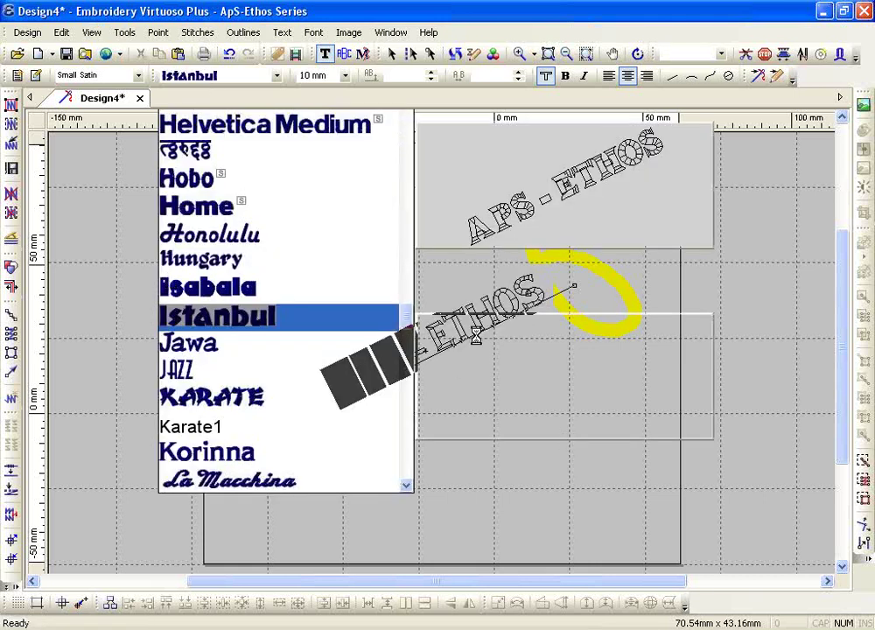
left_click_drag(418, 357, 408, 368)
left_click(225, 77)
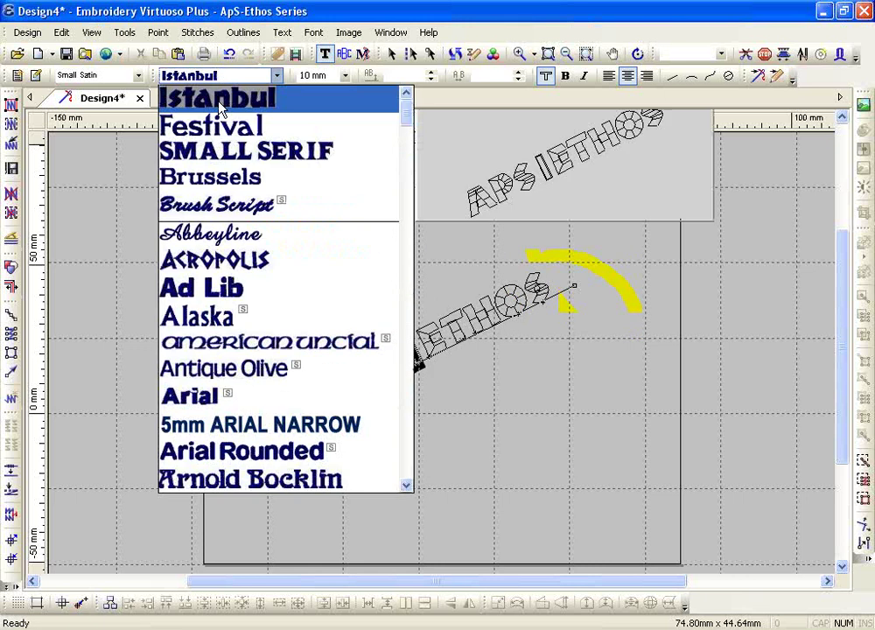
left_click(223, 130)
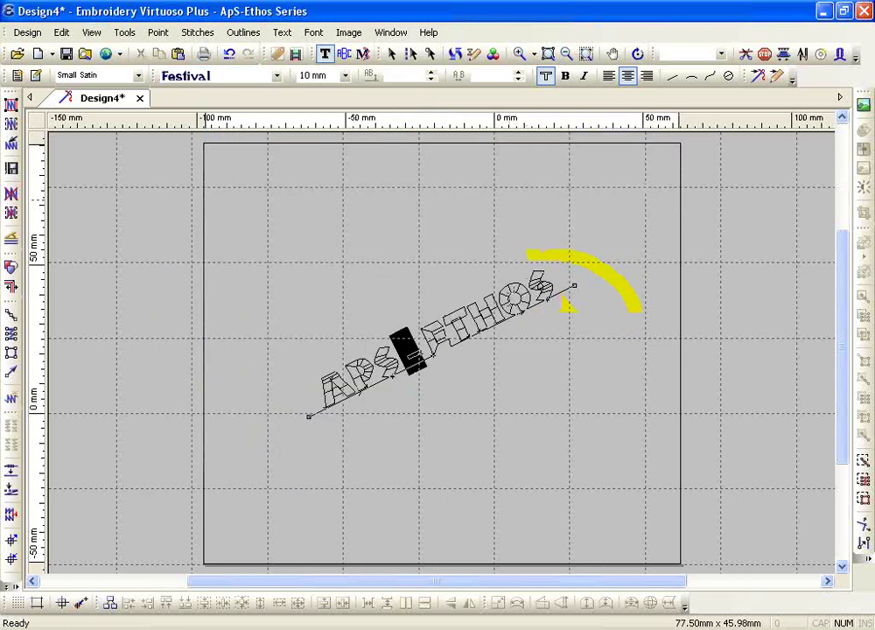
key("ctrl+a")
left_click(686, 55)
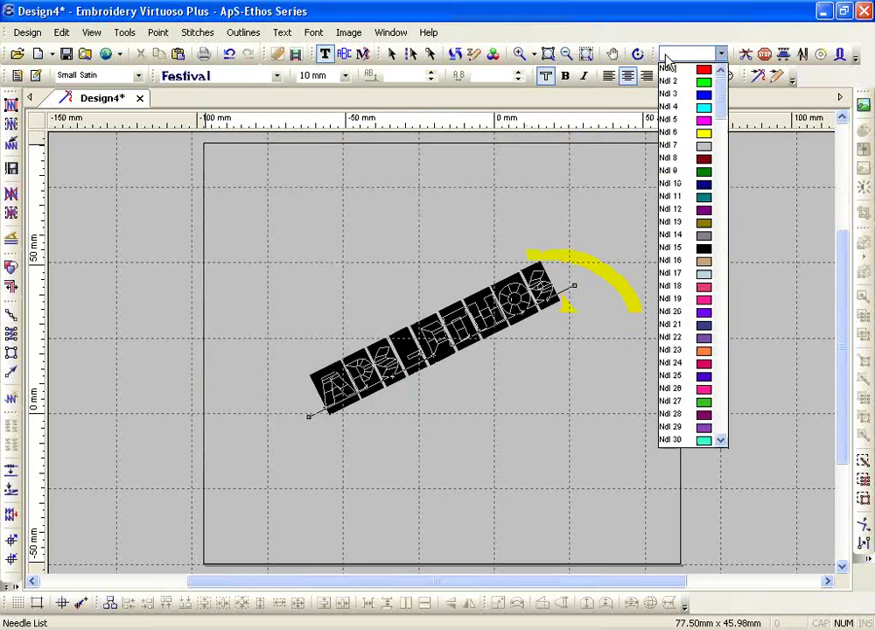
left_click(687, 134)
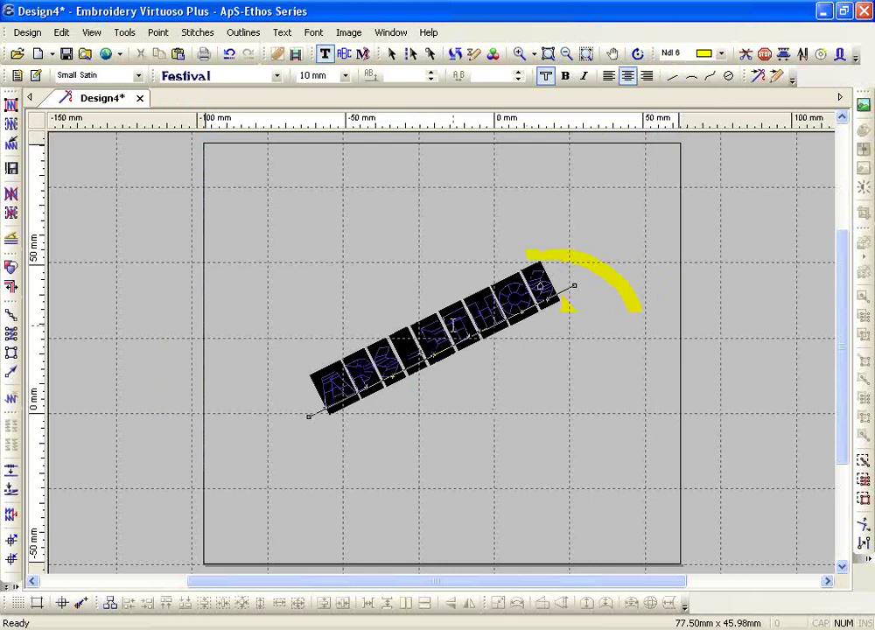
- Centre-justify the lettering and tilt its baseline to slope down to the right
left_click(615, 80)
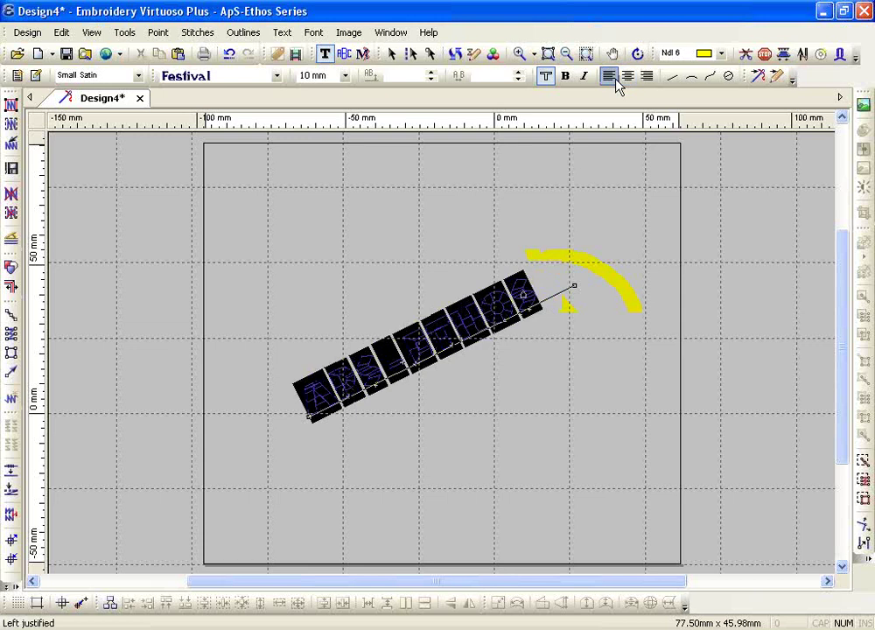
left_click(625, 77)
left_click(644, 77)
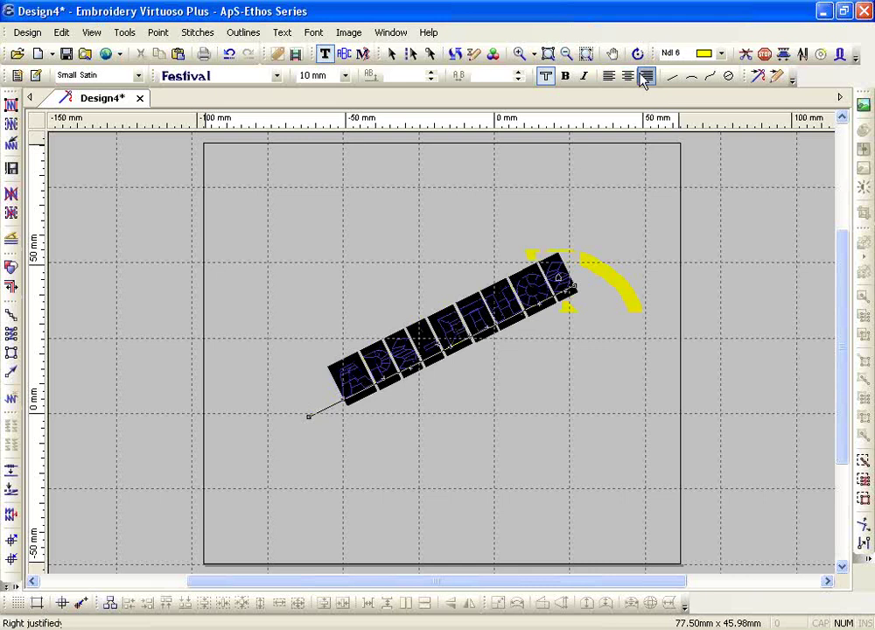
left_click(627, 77)
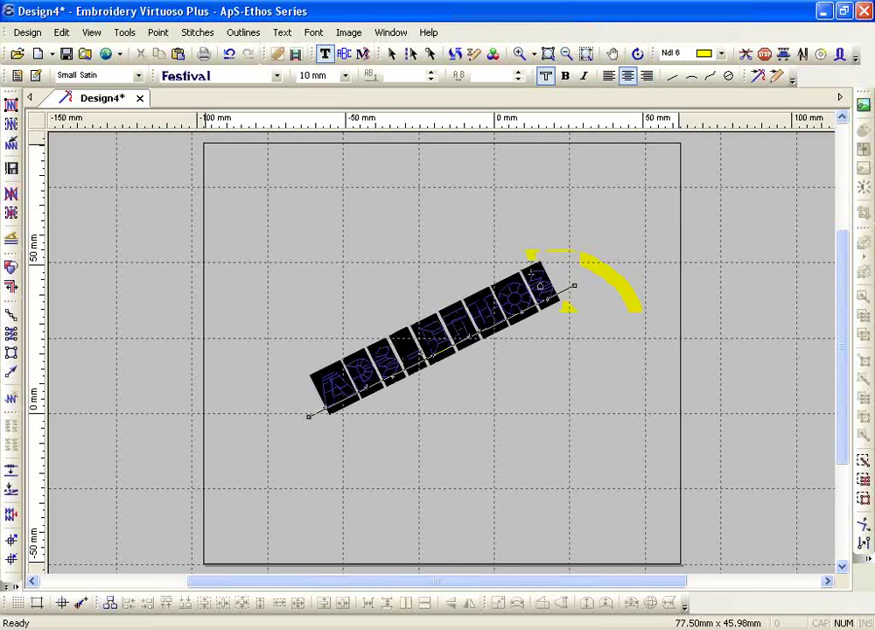
left_click_drag(573, 287, 612, 366)
left_click_drag(306, 417, 326, 208)
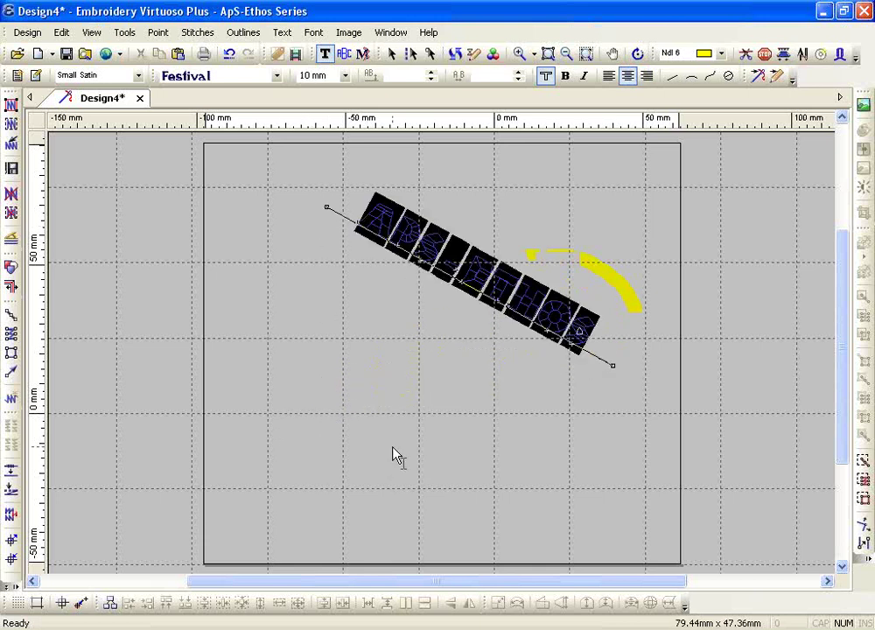
- Add lines '2013' and 'ideasfkjdf' below APS-ETHOS, then exit editing
left_click(581, 334)
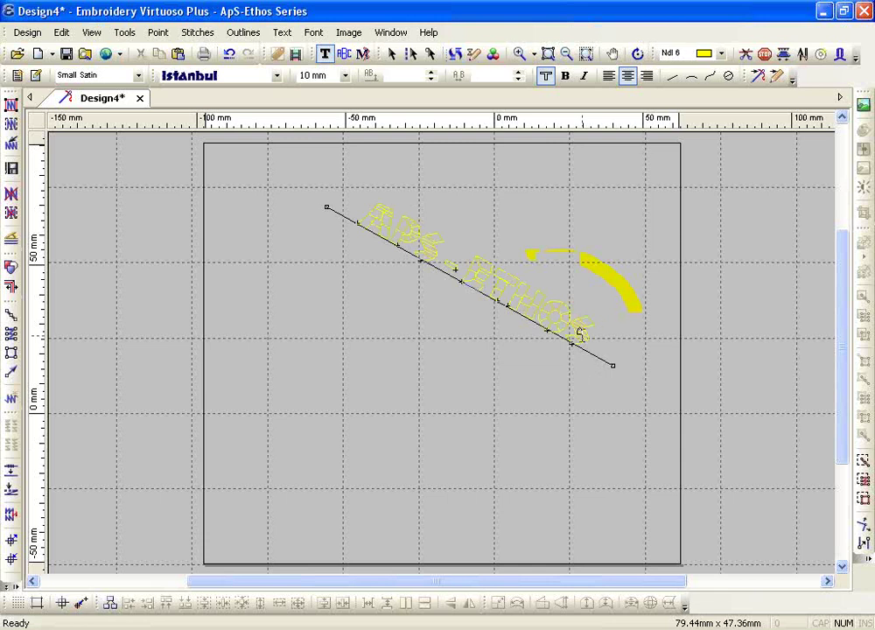
key("Return")
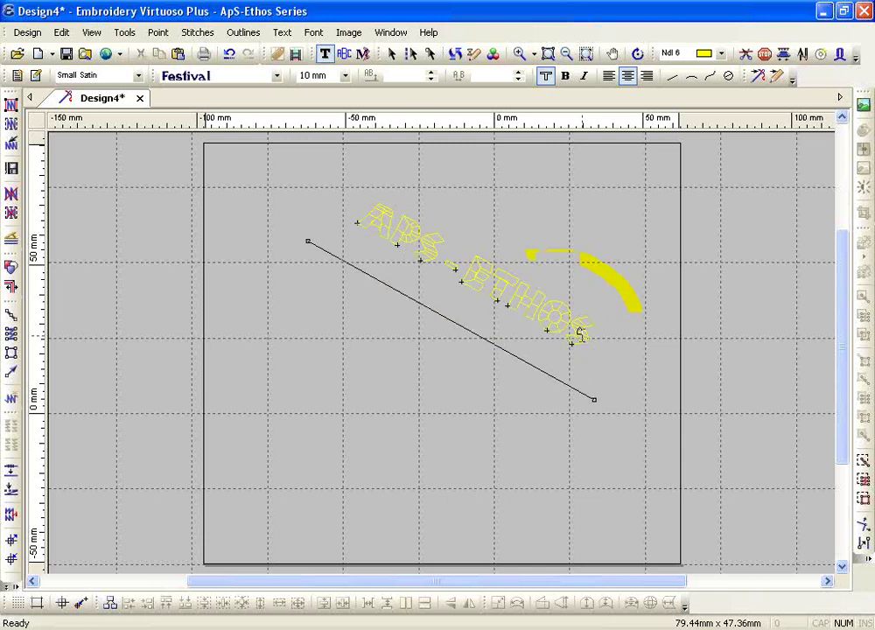
type("2013")
key("ctrl+z")
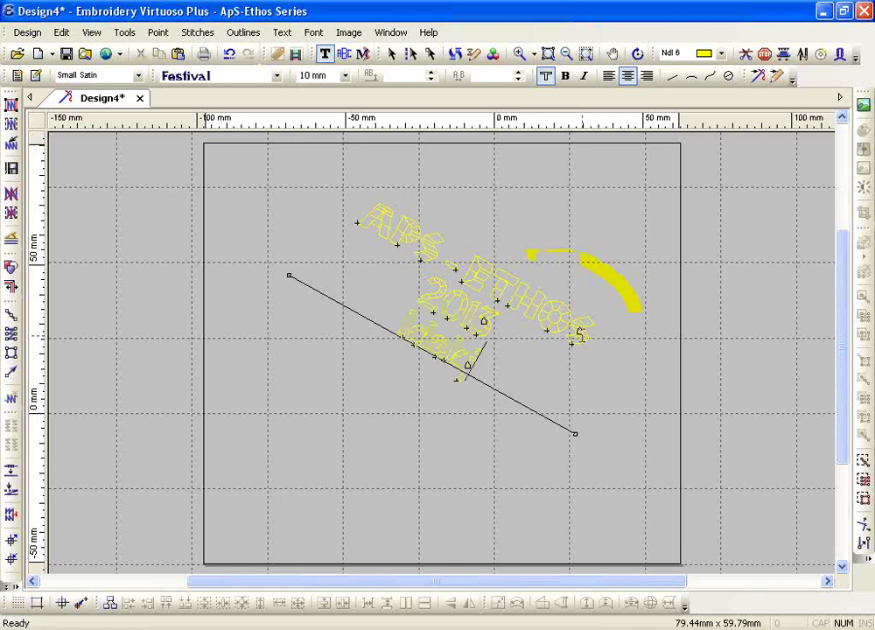
key("Return")
type("ideas")
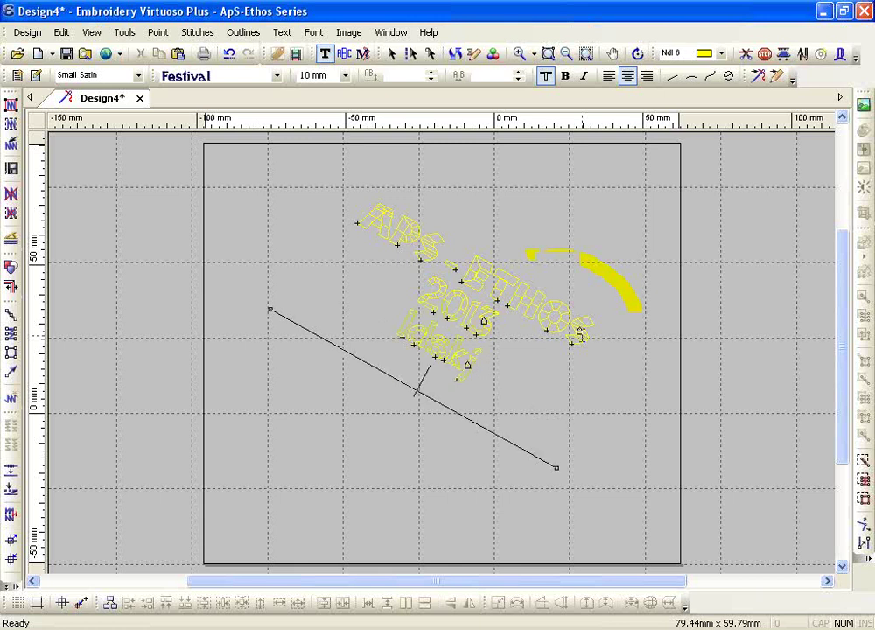
type("fkjdf")
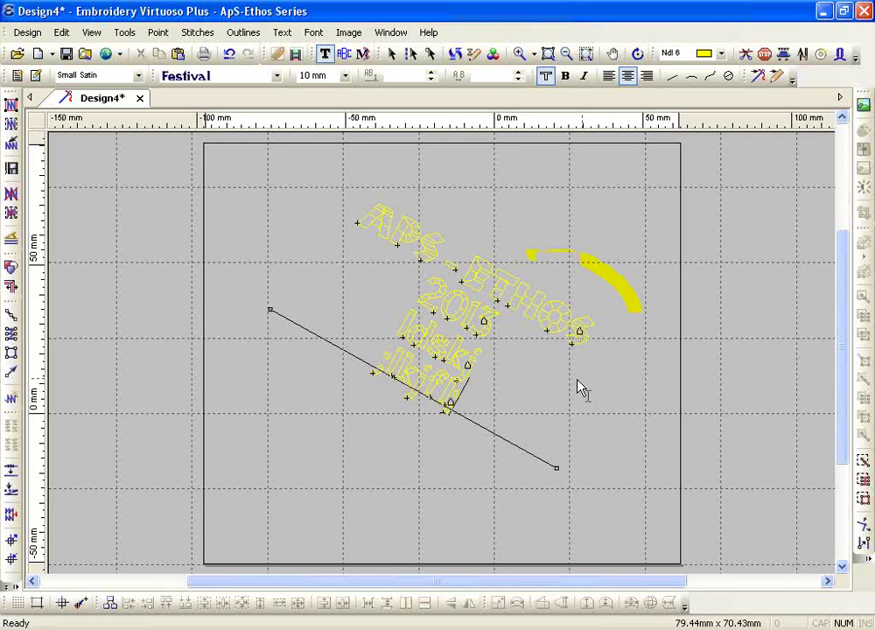
key("Escape")
left_click(299, 289)
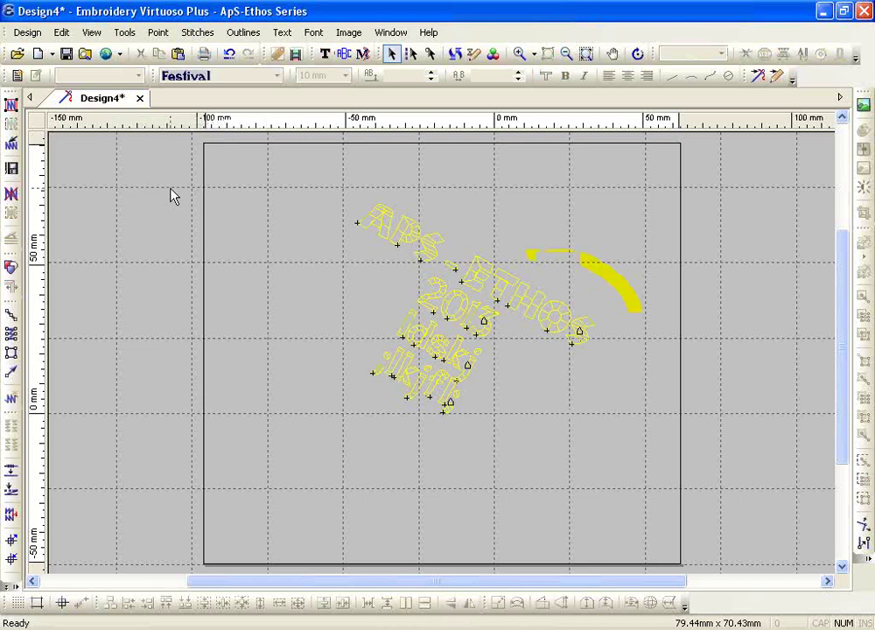
- Re-enter the multi-line lettering, then exit and delete the whole text object
left_click(325, 53)
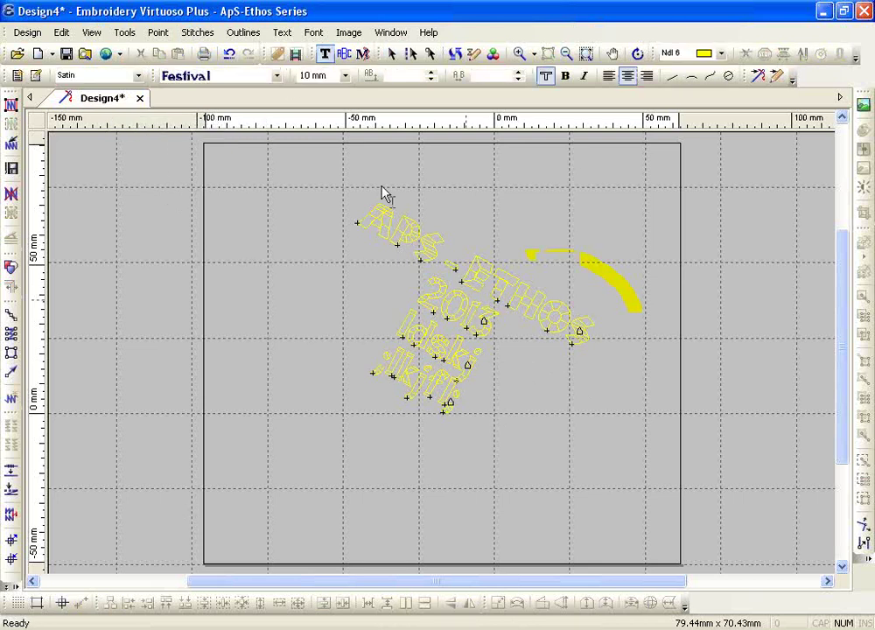
left_click(467, 272)
left_click(462, 305)
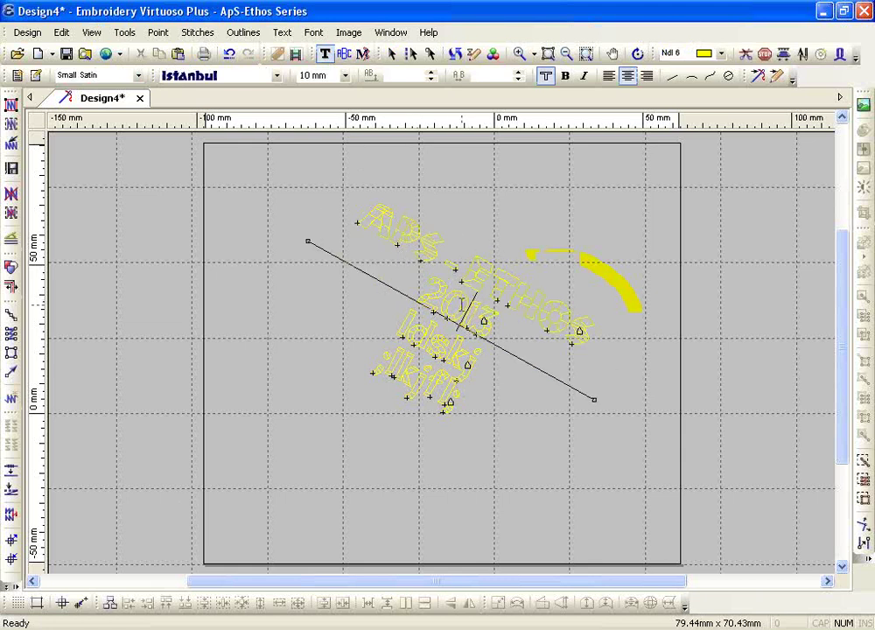
left_click(433, 350)
left_click(413, 393)
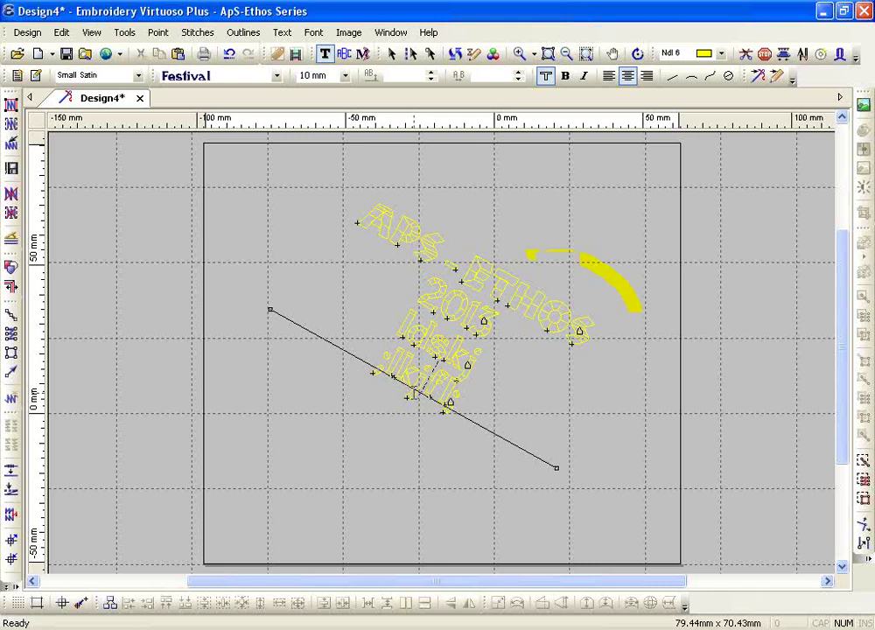
key("Escape")
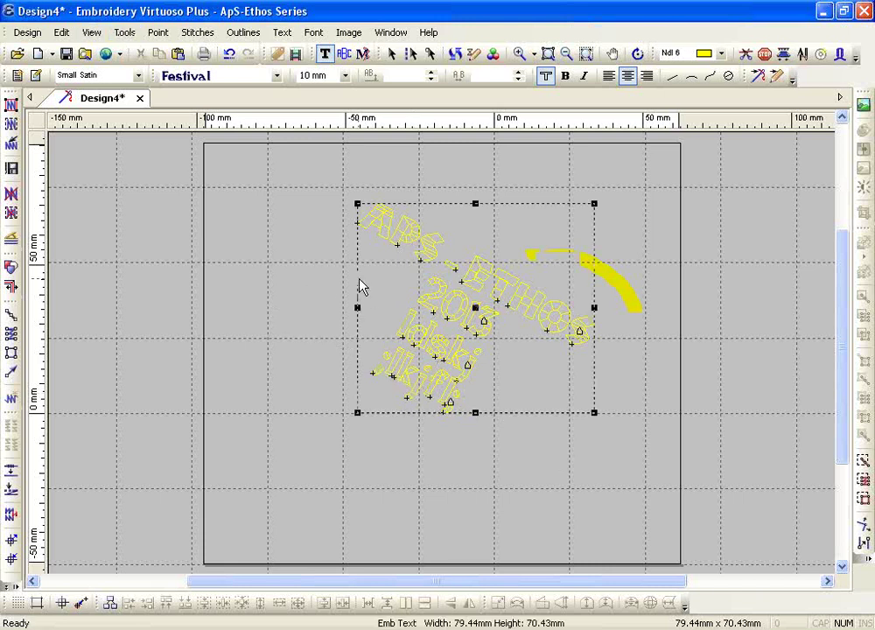
key("Delete")
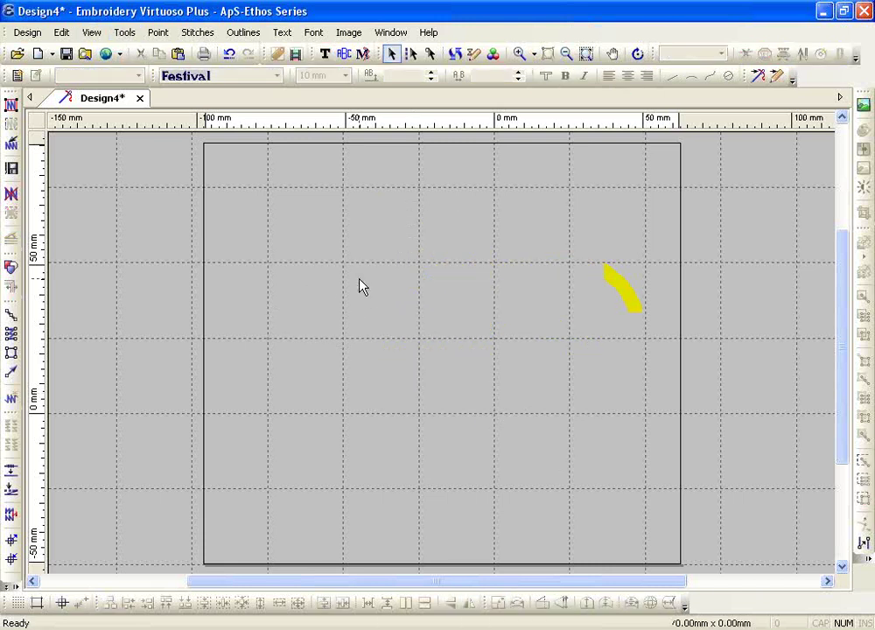
- Start a Line text on a horizontal baseline ending right of the hoop centre
left_click(324, 53)
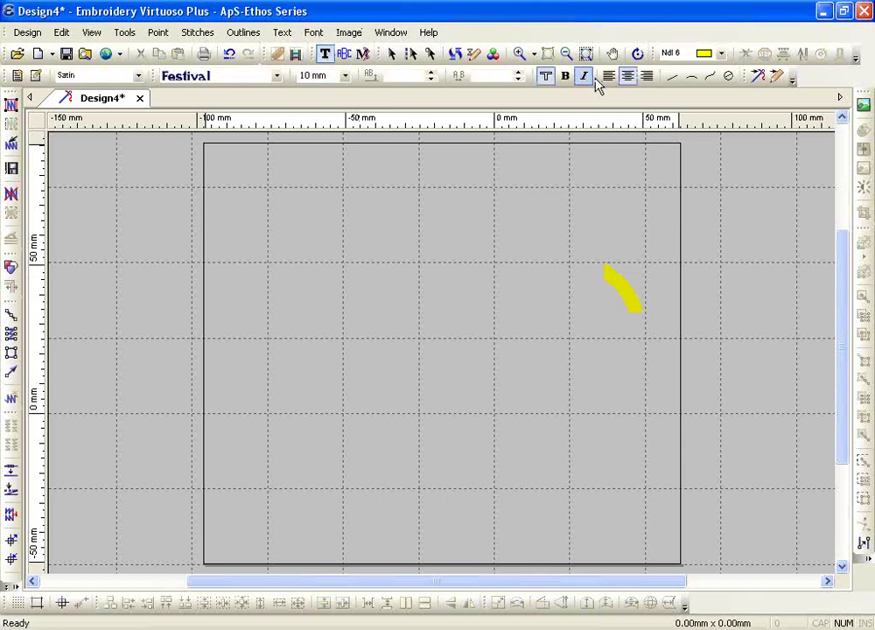
left_click(673, 78)
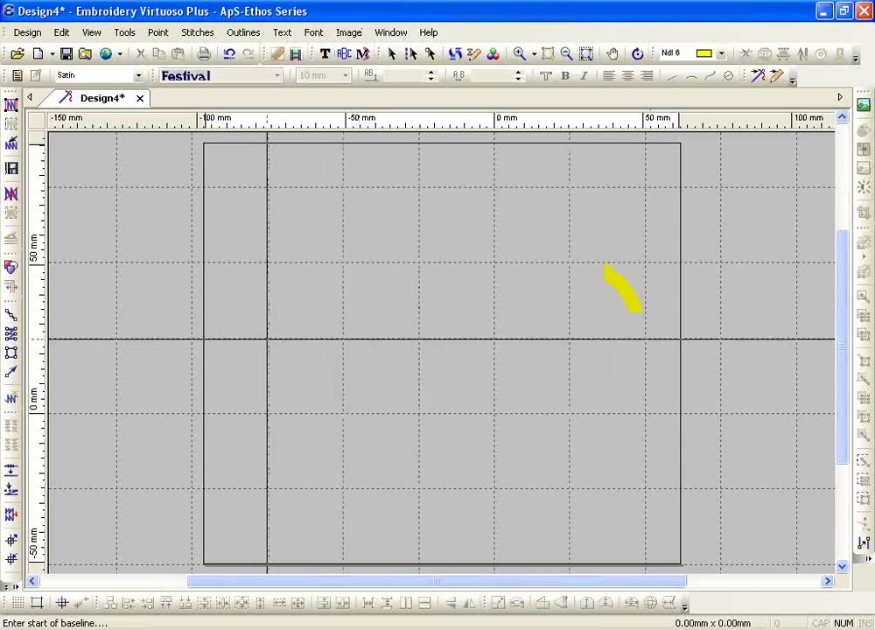
left_click(268, 338)
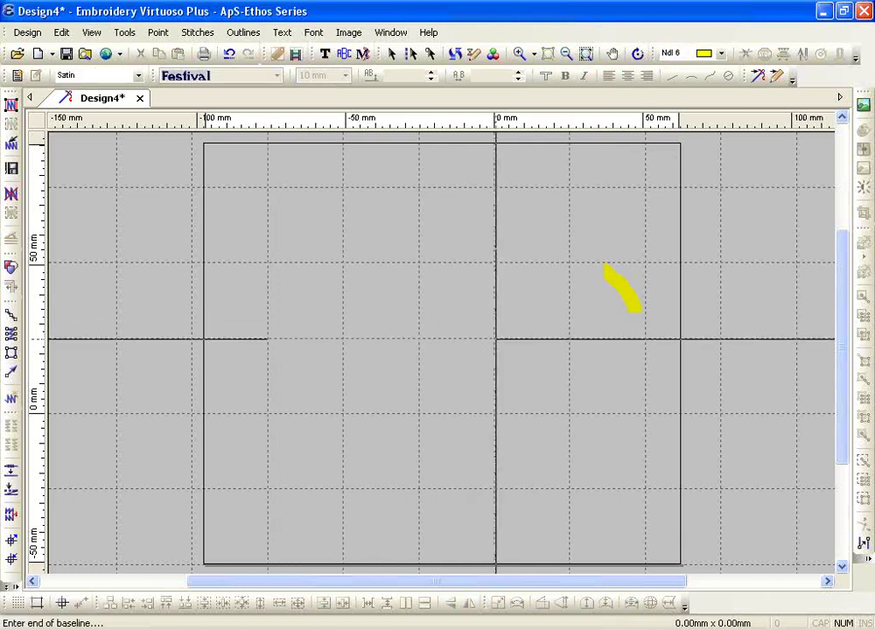
left_click(495, 338)
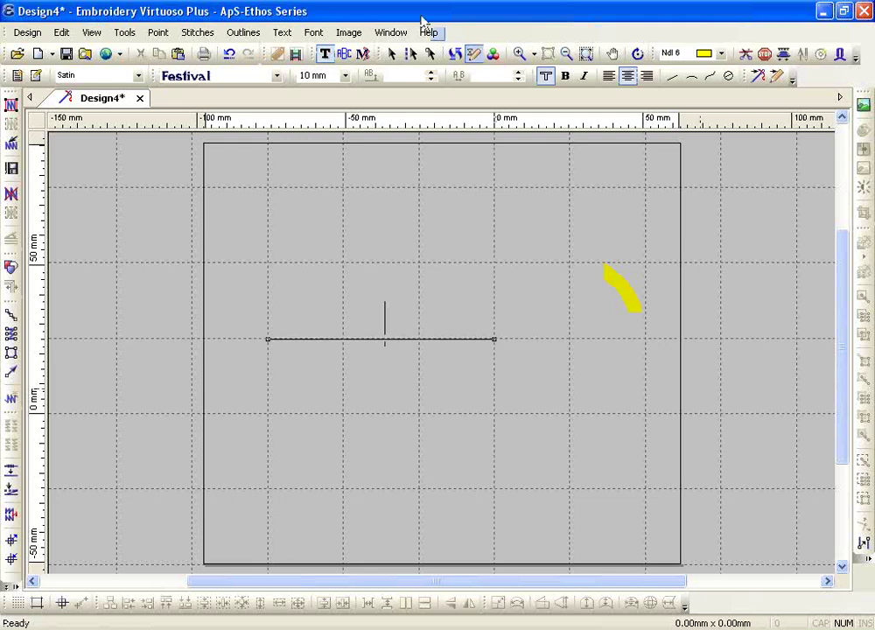
- Set the font to Peignot at 15 mm and type a sample first name
left_click(277, 75)
left_click_drag(404, 140, 404, 387)
left_click(297, 315)
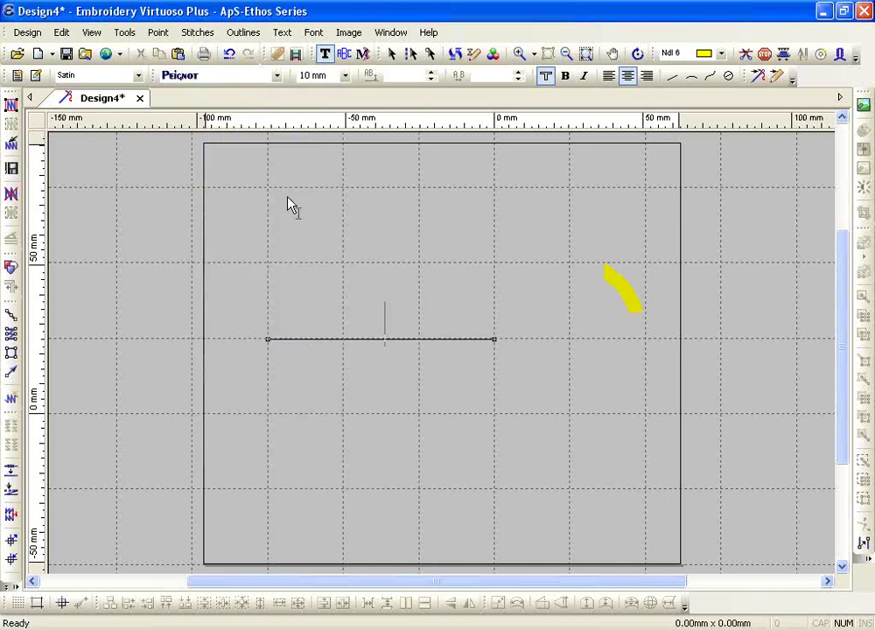
left_click(345, 76)
left_click(326, 169)
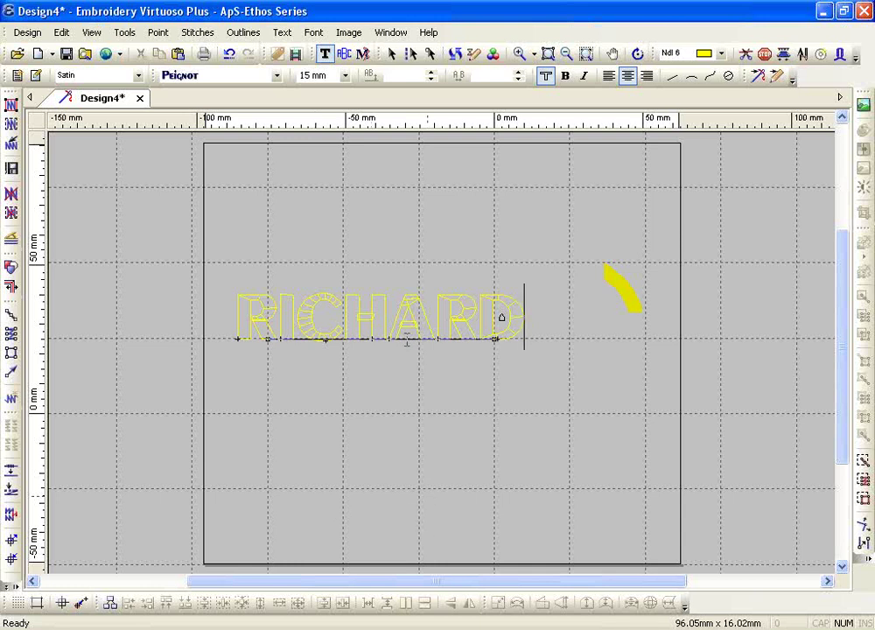
- Apply Text > Placement > Condense Width to the first-name lettering
double_click(395, 294)
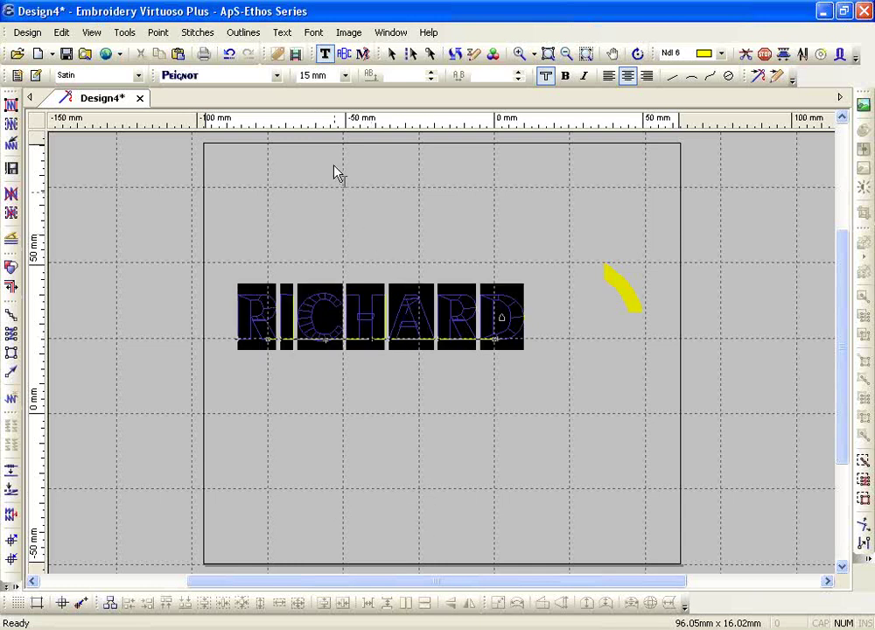
left_click(282, 34)
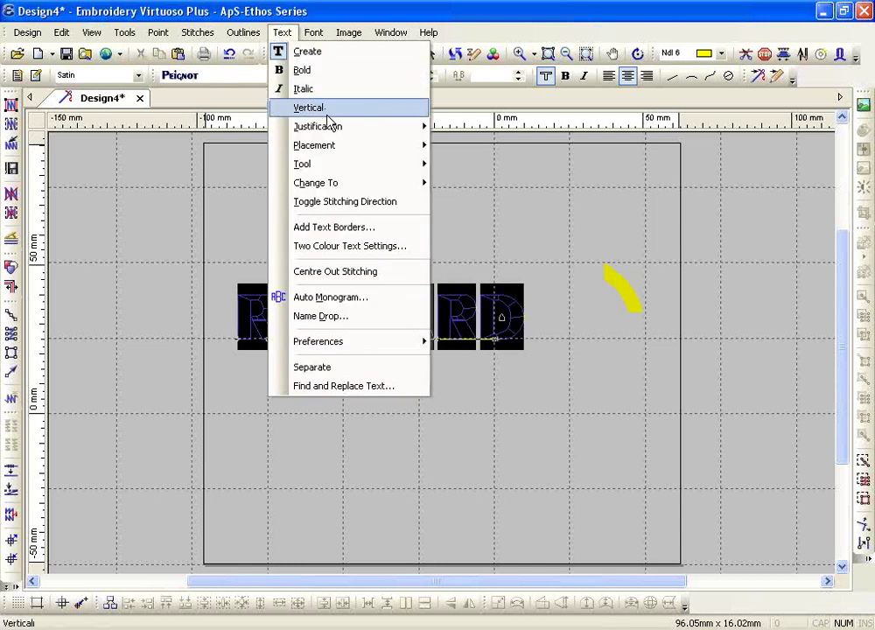
mouse_move(346, 149)
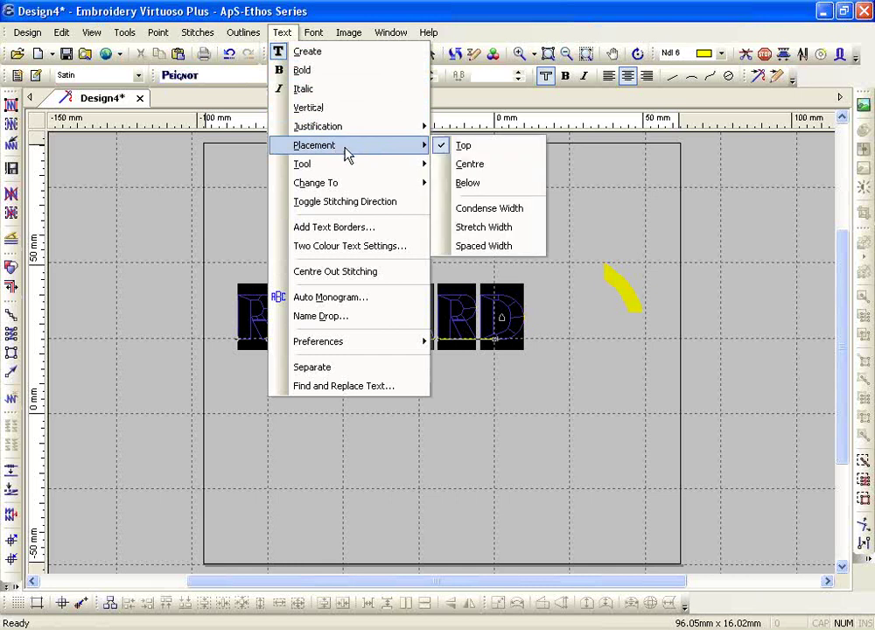
left_click(543, 215)
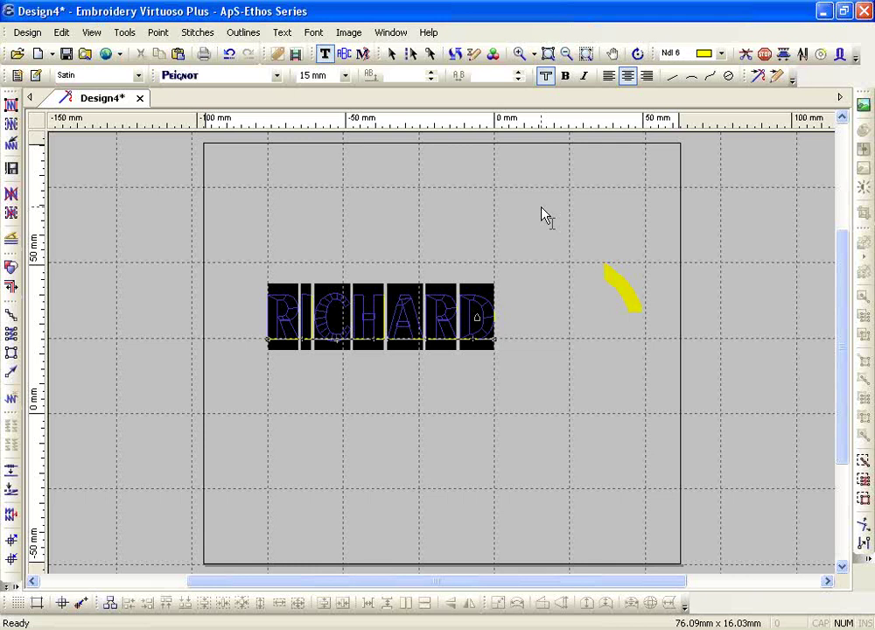
- Zoom to the lettering, add a surname, then trim the text back to four letters
left_click(518, 53)
left_click_drag(225, 257, 553, 439)
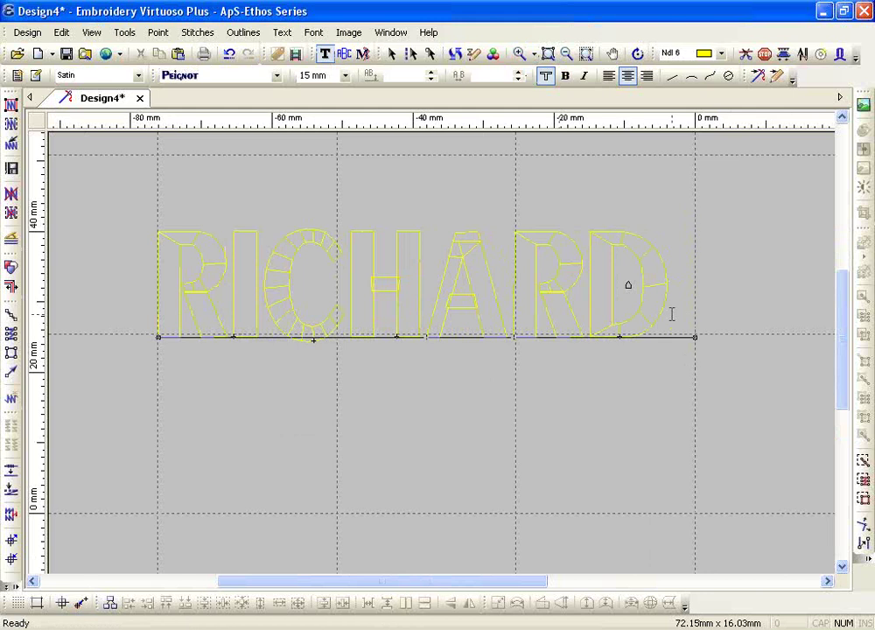
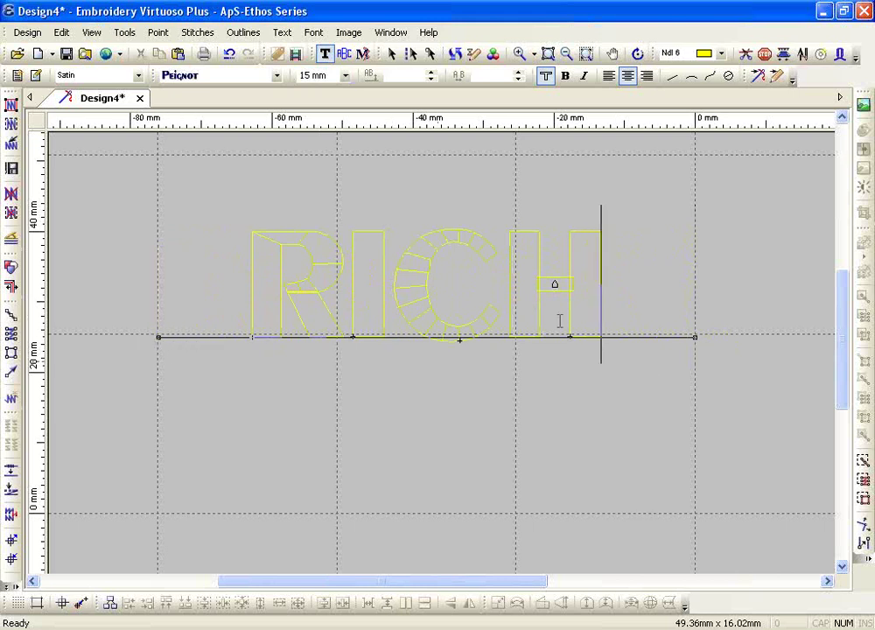
double_click(443, 255)
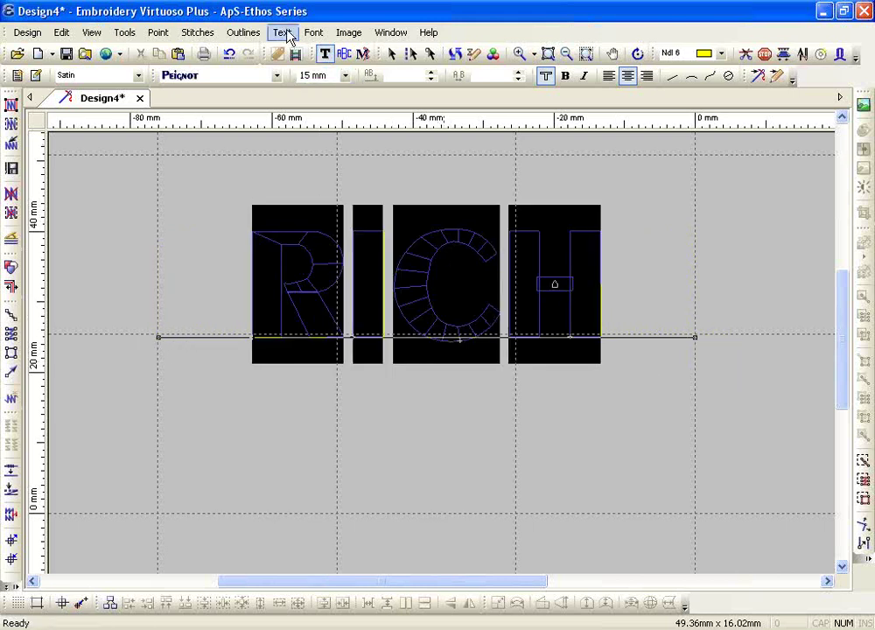
- Apply Stretch Width, then Spaced Width, to spread the four letters across the baseline
left_click(285, 33)
mouse_move(318, 149)
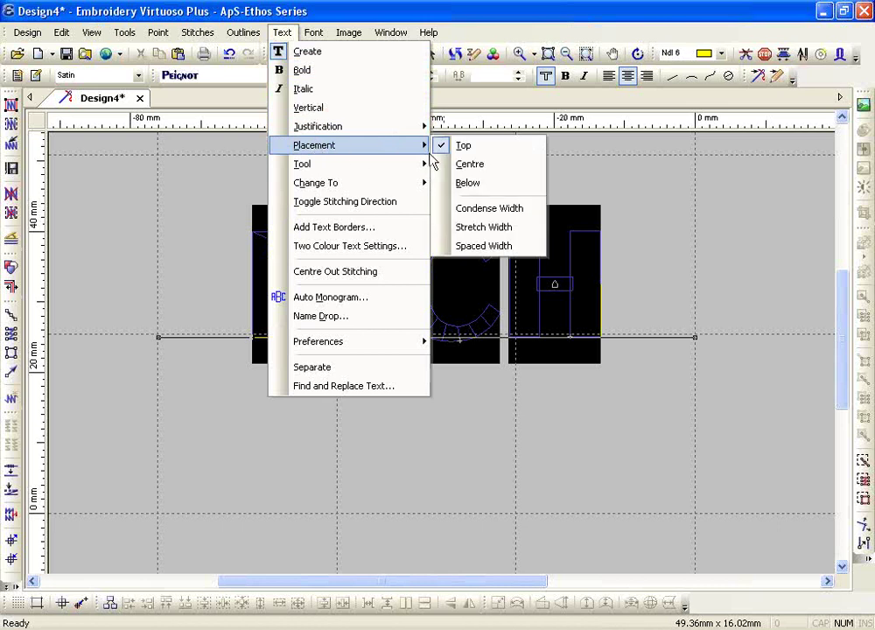
left_click(501, 229)
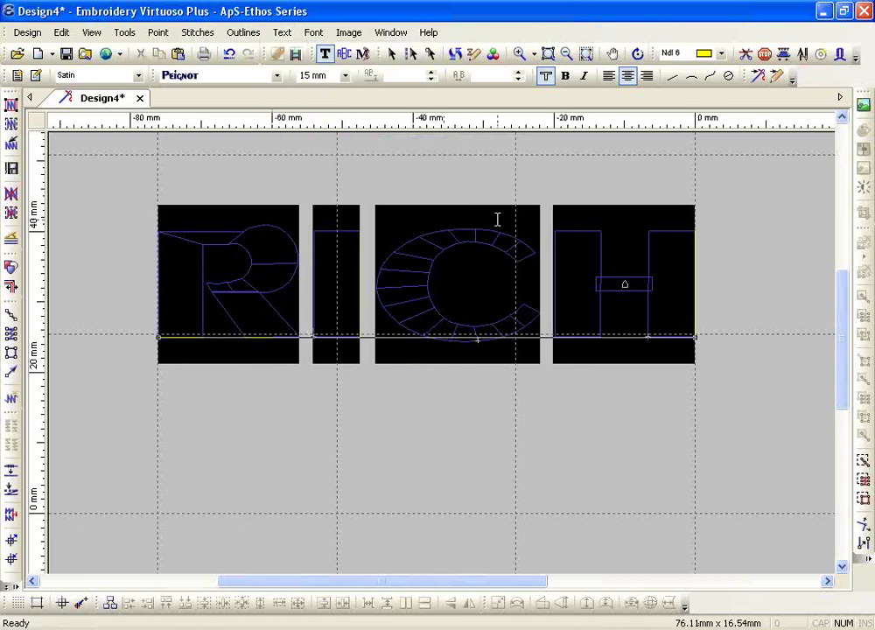
left_click(288, 35)
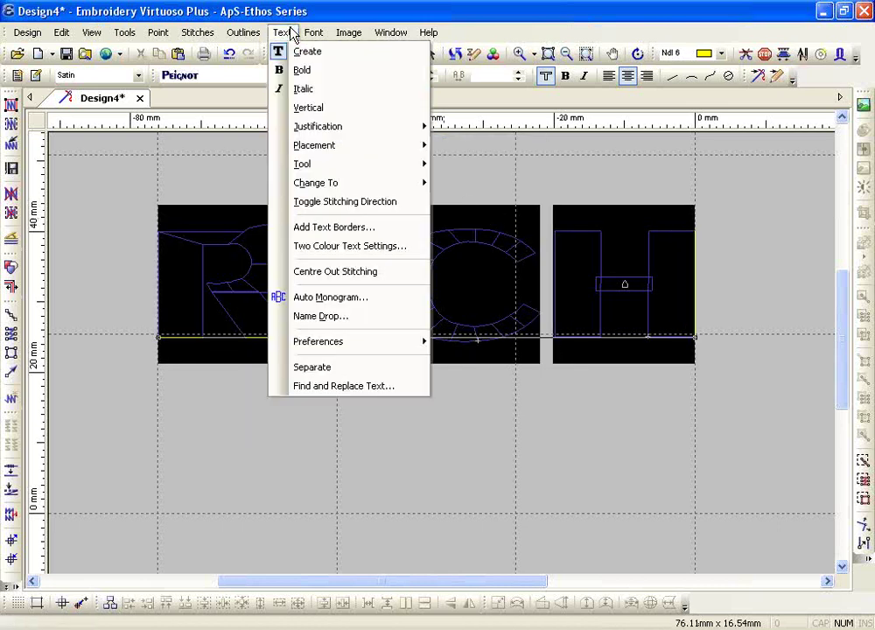
mouse_move(304, 150)
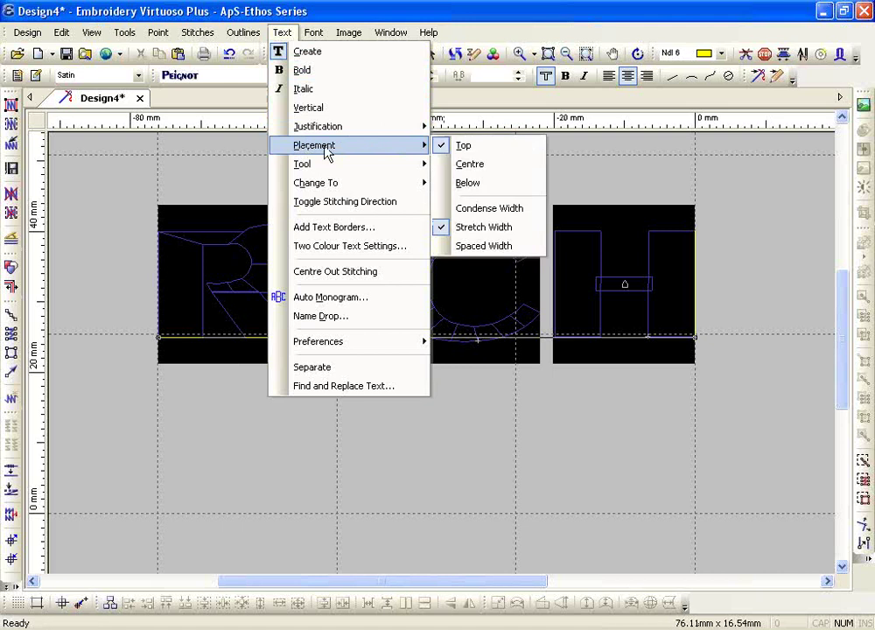
left_click(474, 248)
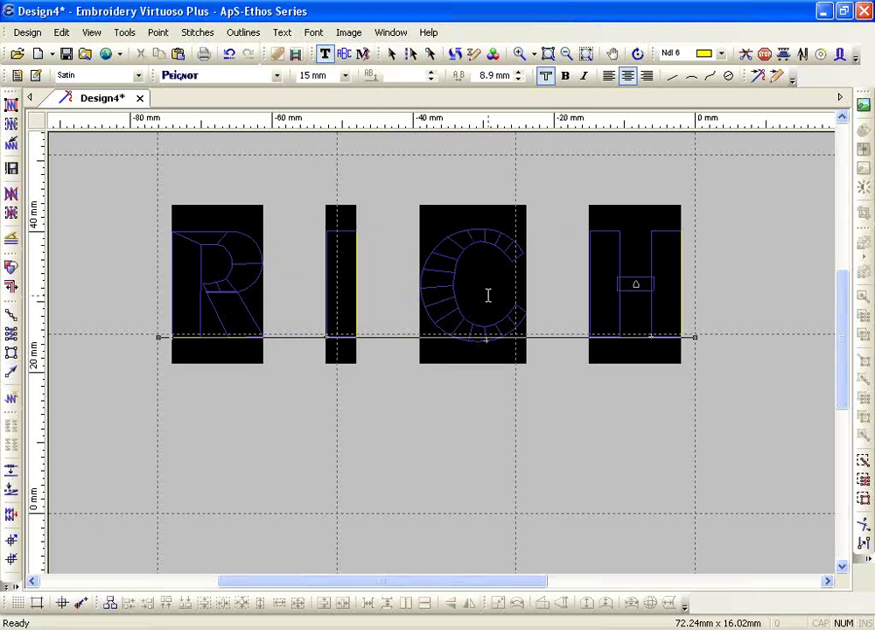
key("Escape")
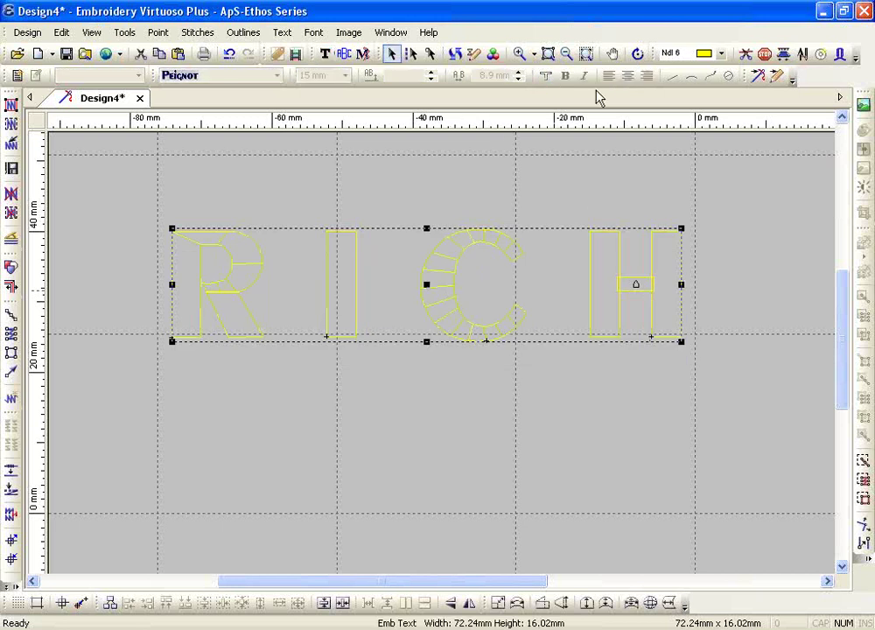
- Zoom out to the whole hoop and draw a vertical text baseline below RICH
left_click(566, 53)
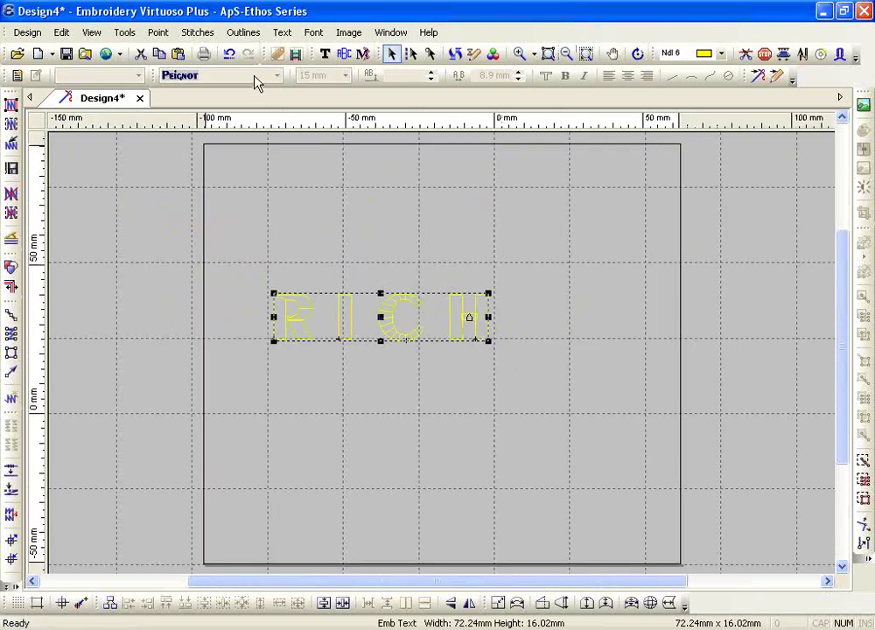
left_click(324, 54)
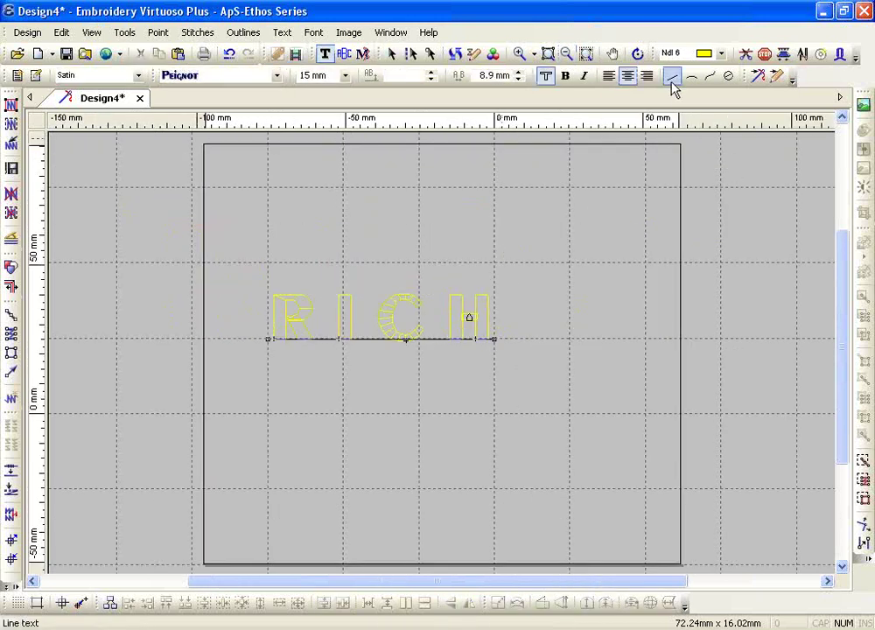
left_click(369, 369)
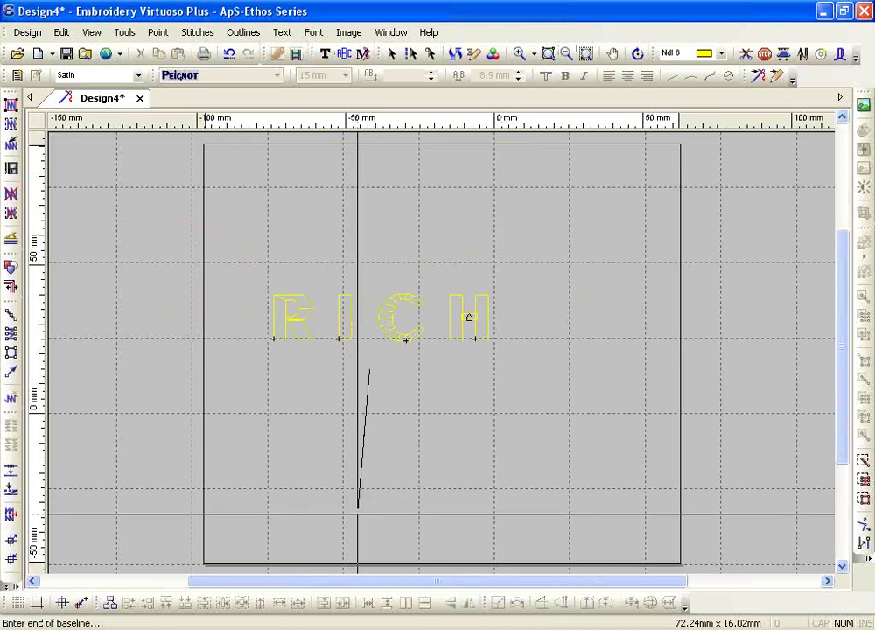
left_click(369, 523)
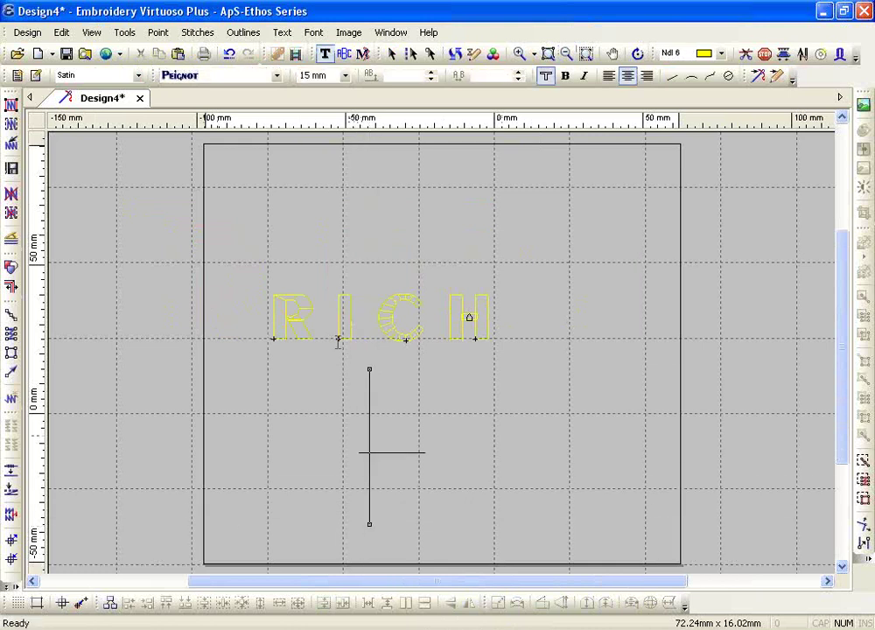
- Turn on Text > Vertical, then cancel the unfinished vertical baseline
left_click(282, 33)
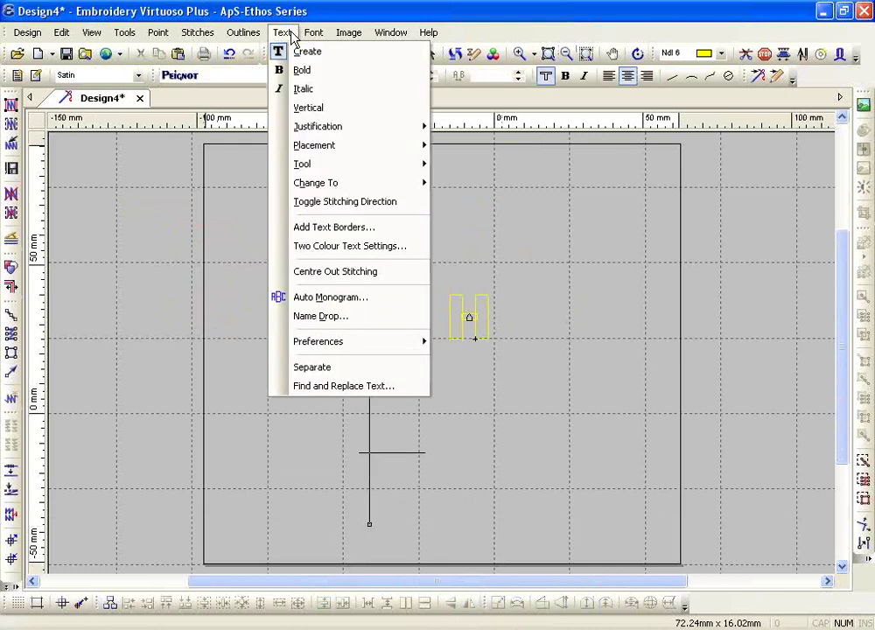
left_click(308, 109)
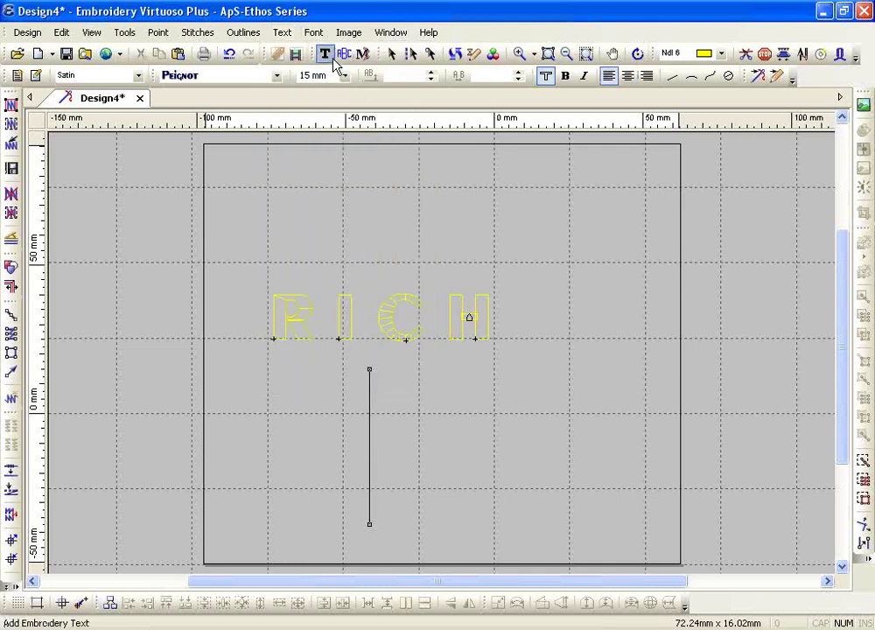
left_click(328, 55)
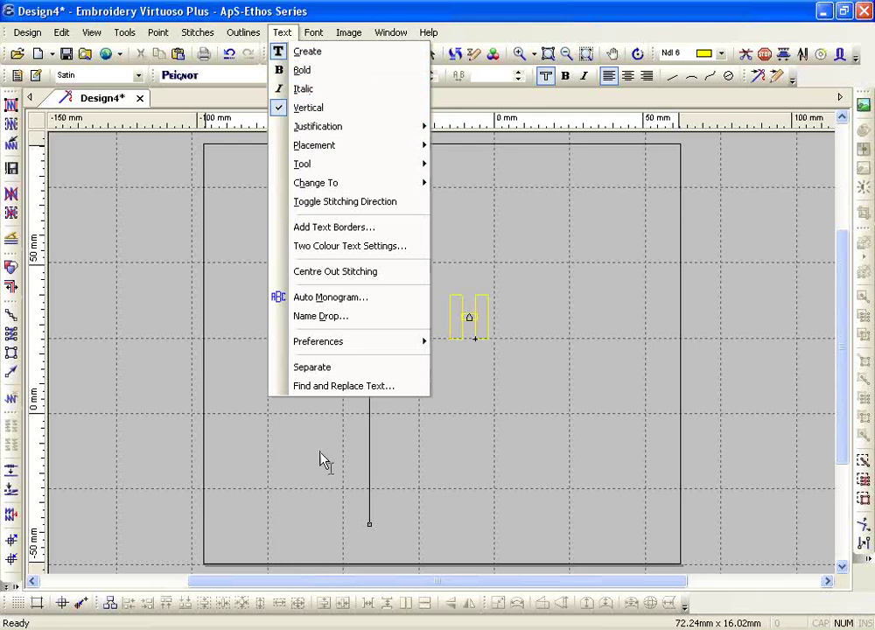
left_click(354, 454)
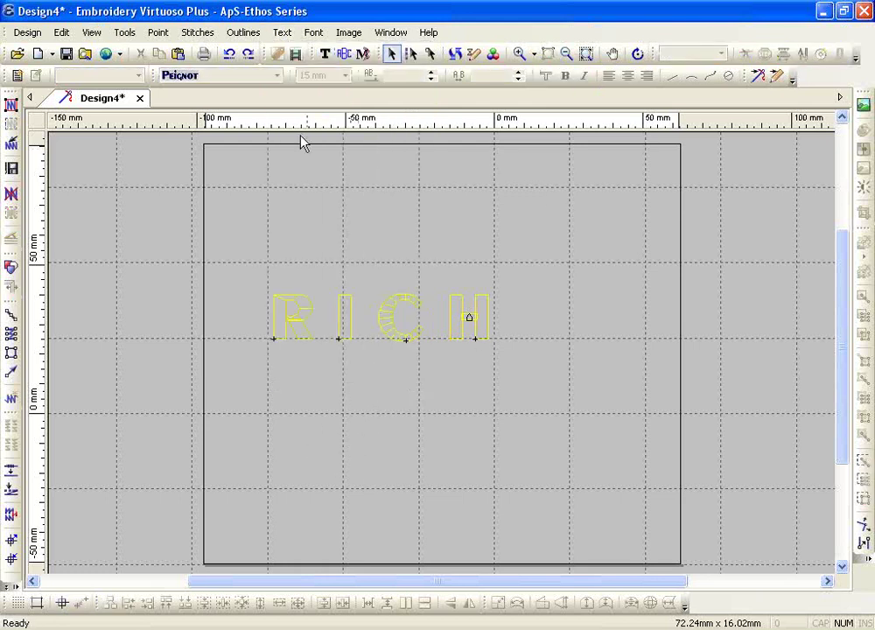
- Draw a vertical Line text baseline below RICH with Text > Vertical enabled
left_click(325, 53)
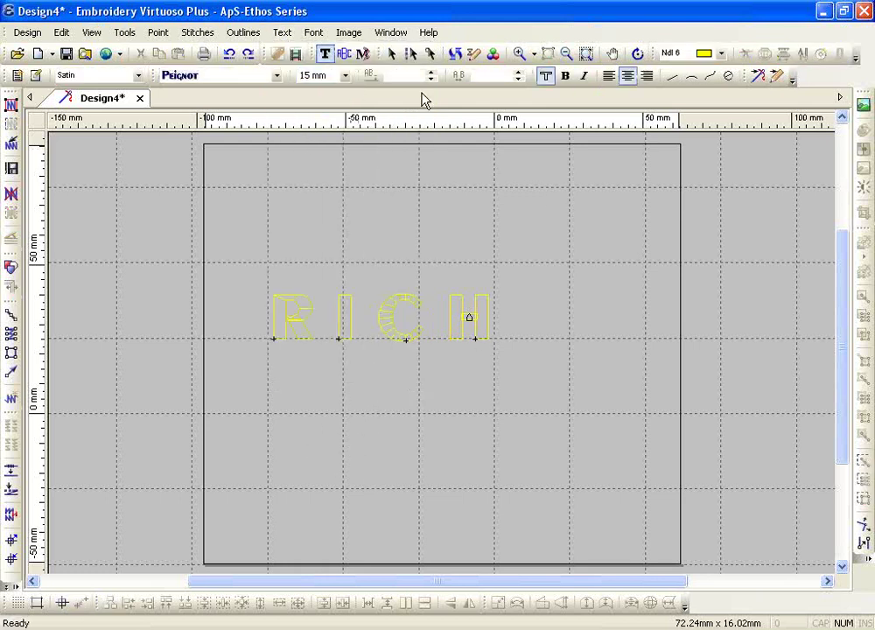
left_click(671, 77)
left_click(382, 372)
left_click(381, 523)
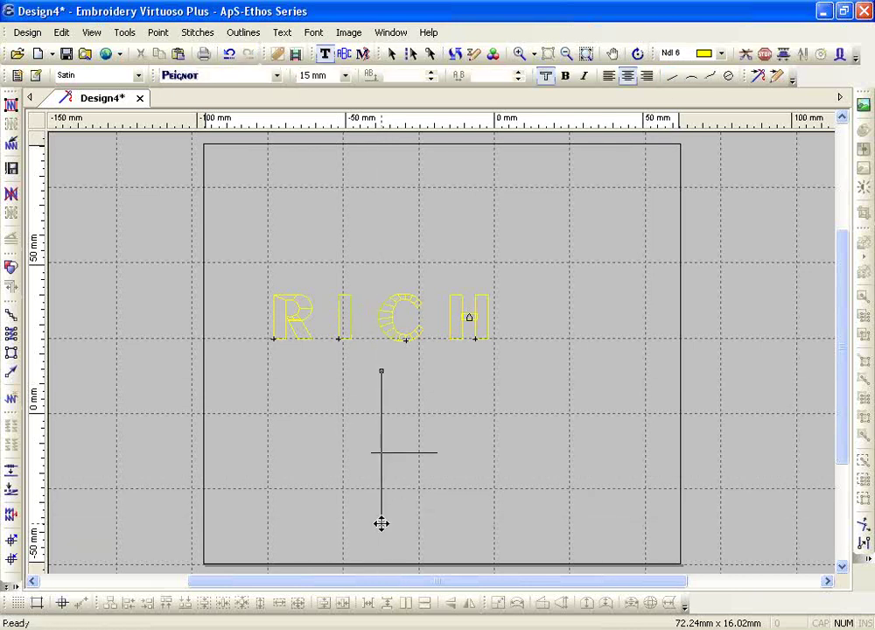
left_click(282, 33)
left_click(308, 109)
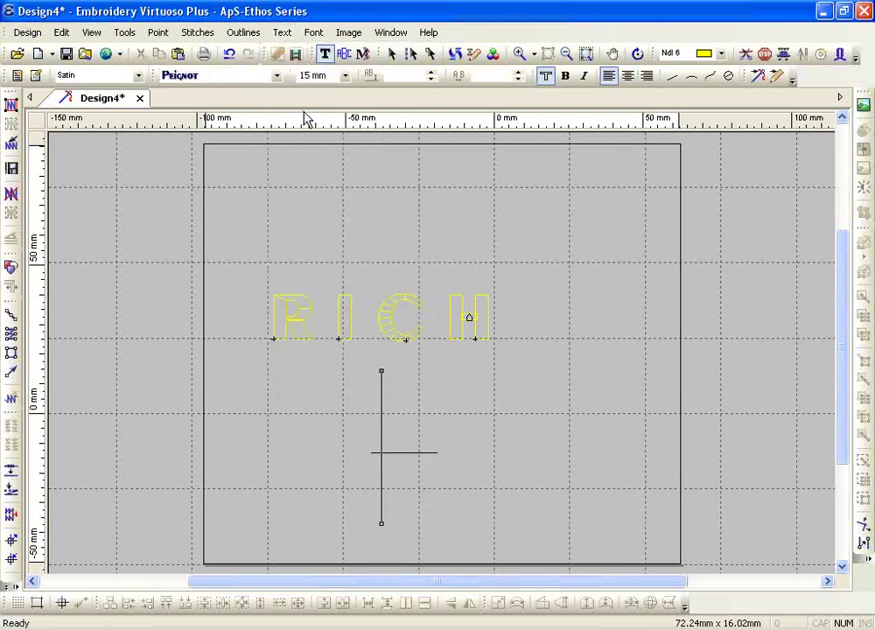
- Type RIC in capitals as stacked vertical lettering and finish the entry
key("Caps_Lock")
type("RIC")
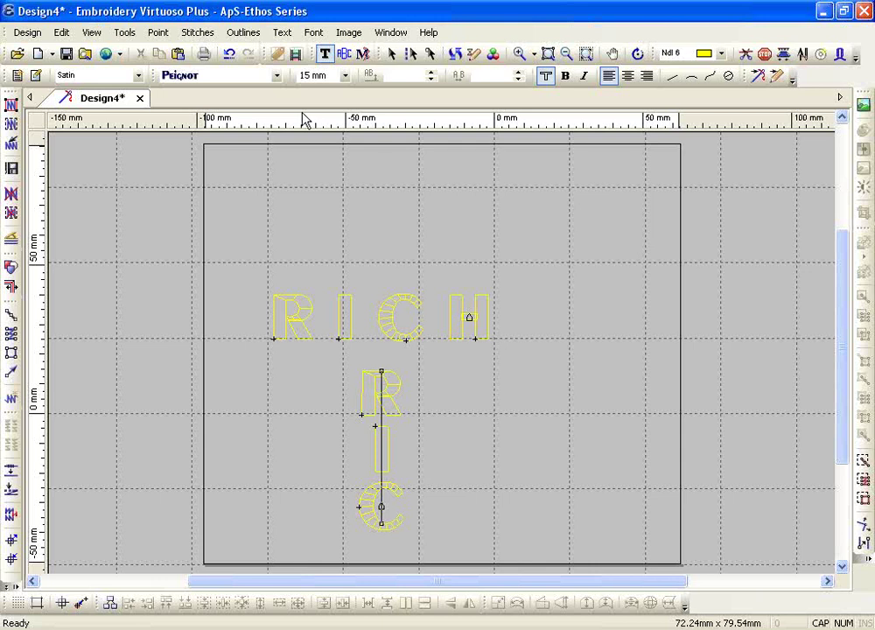
key("Escape")
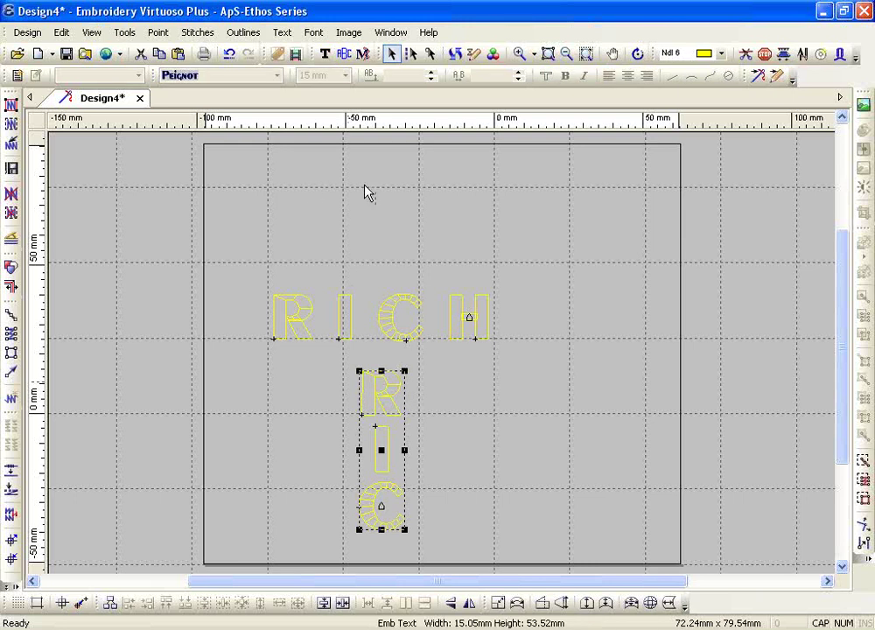
left_click(324, 54)
left_click(691, 76)
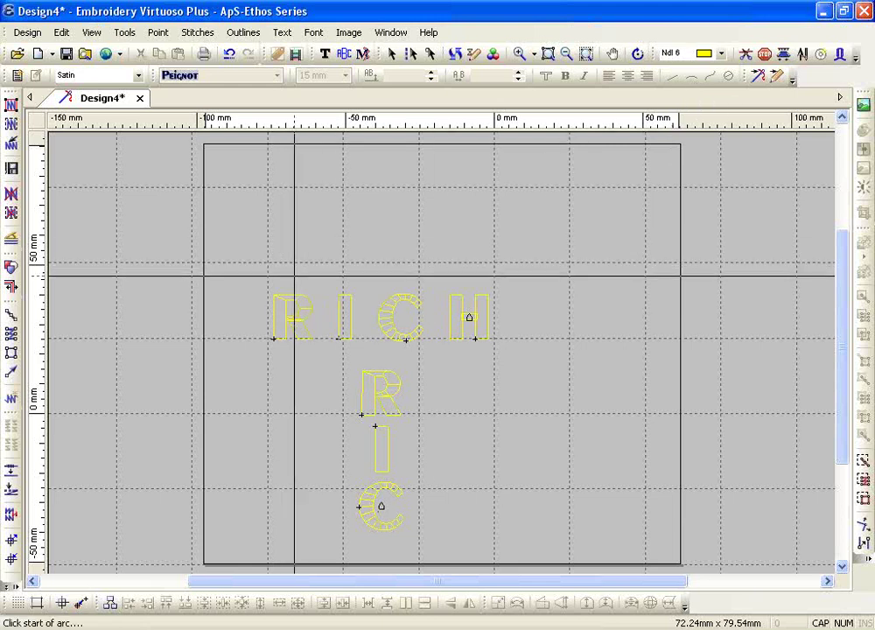
- Draw a first upward arc baseline above RICH, then cancel it
left_click(294, 276)
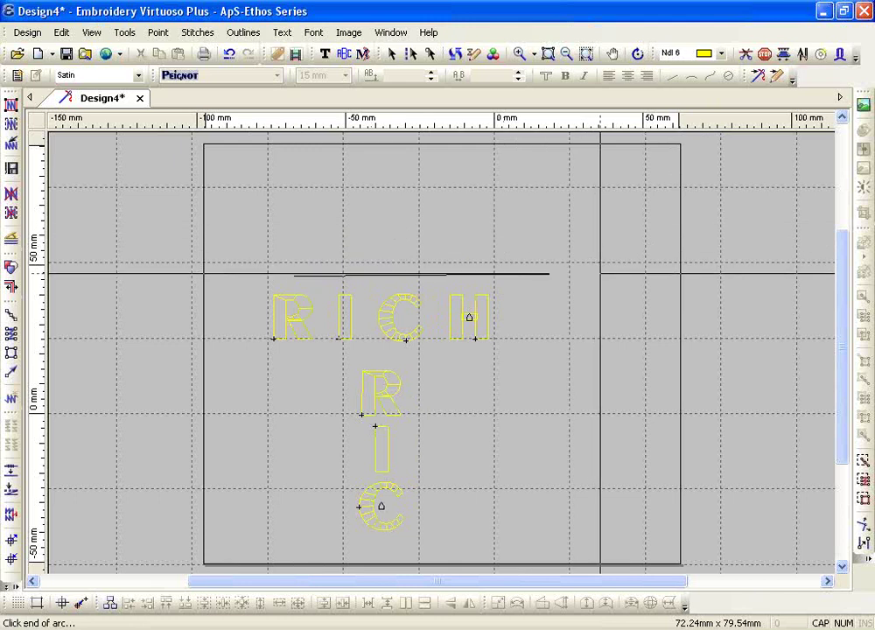
left_click(600, 276)
left_click(416, 238)
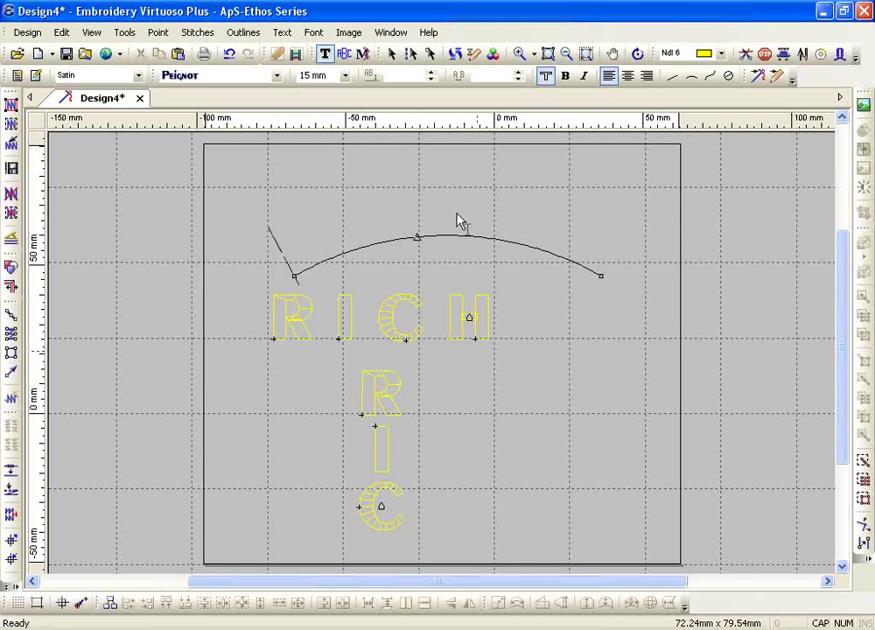
key("Escape")
- Redraw a wider, higher Arc text baseline above RICH, peaking in the middle
left_click(325, 53)
left_click(690, 77)
left_click(299, 255)
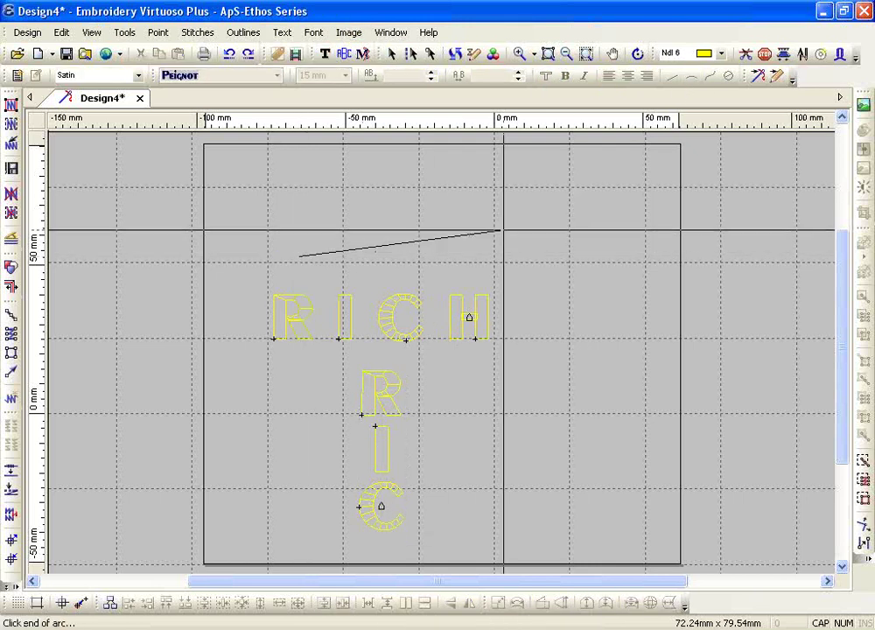
left_click(649, 255)
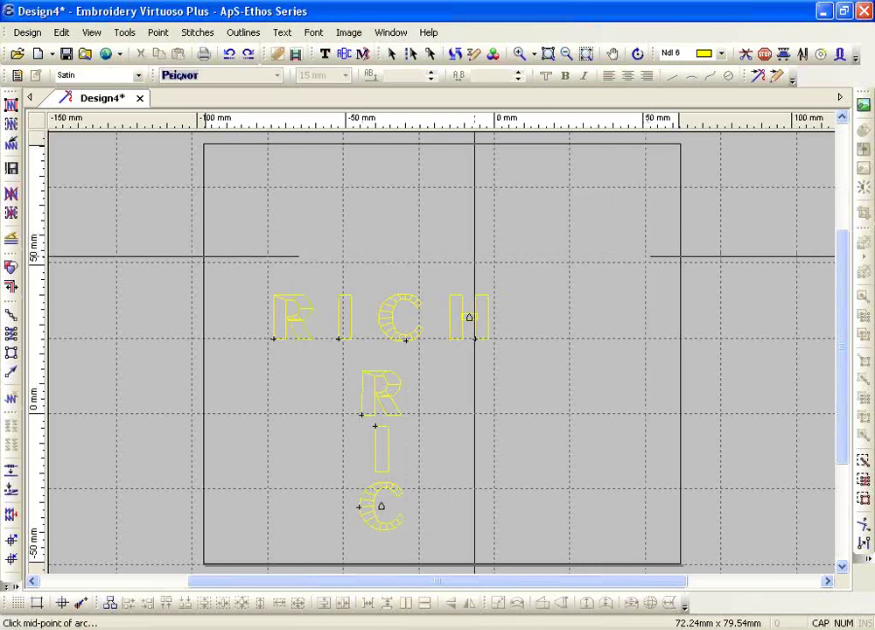
left_click(420, 203)
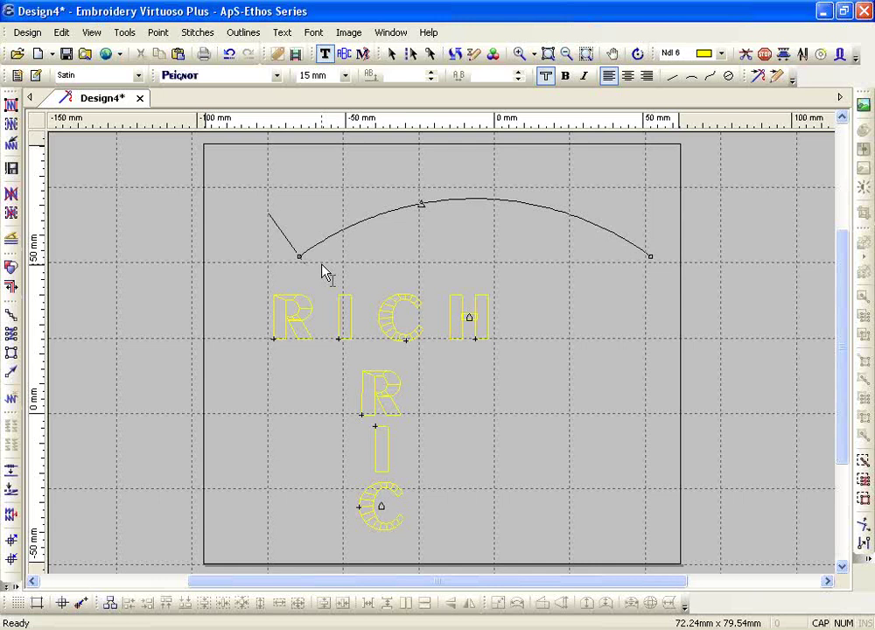
- Raise the arc's peak and set the arc text to Centre justification
left_click_drag(421, 204, 489, 192)
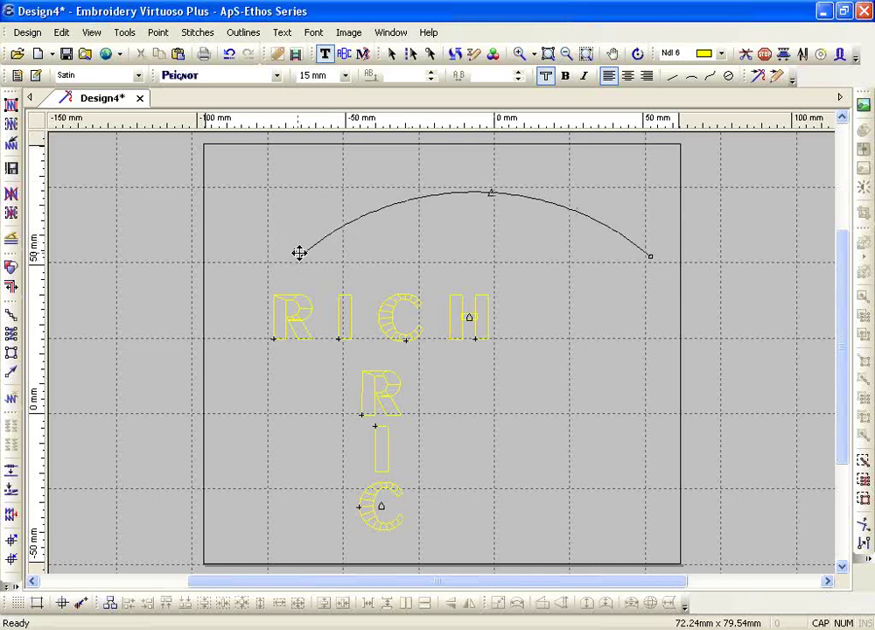
left_click(629, 78)
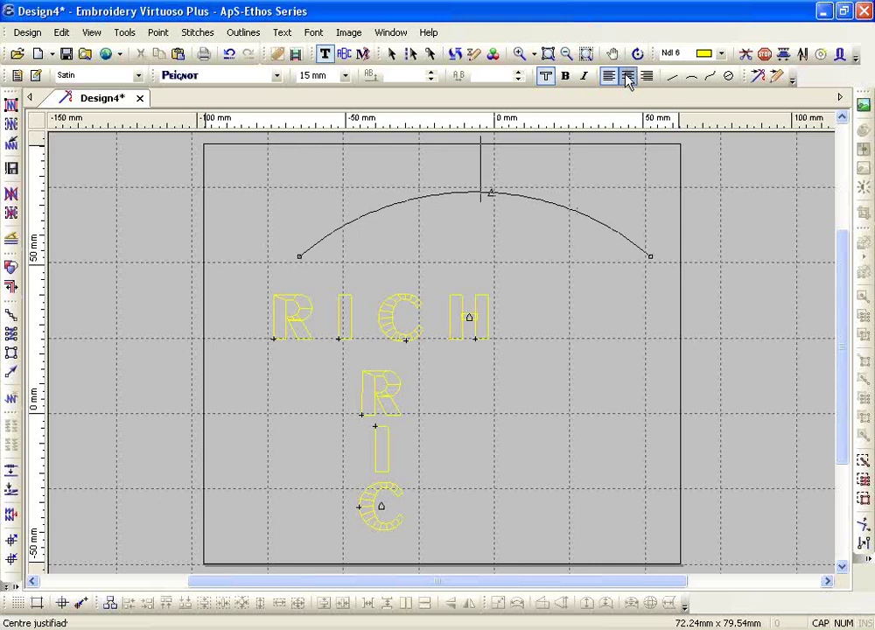
left_click(645, 78)
left_click(627, 76)
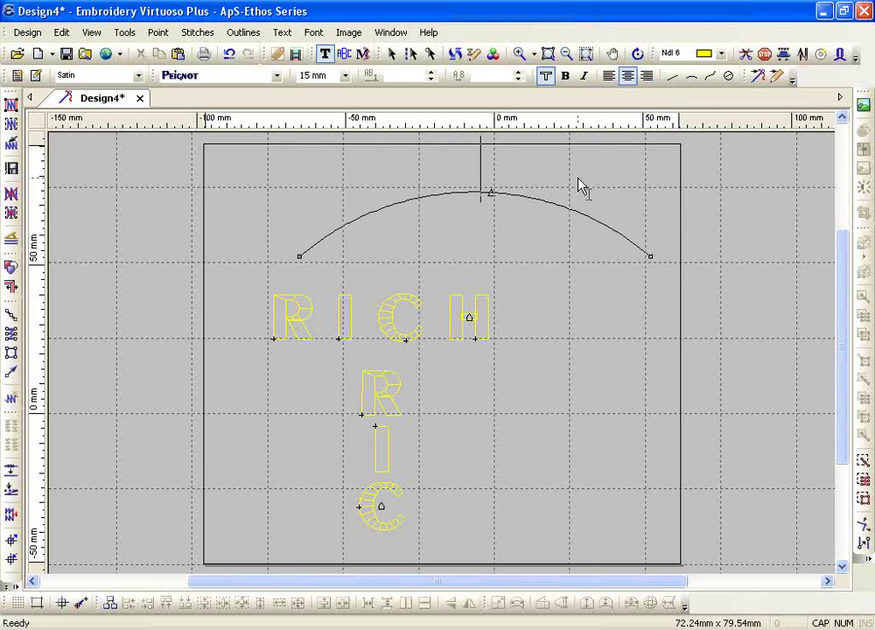
- Type INDIANS on the arc, correcting a typo, and select all its letters
type("Rndiana")
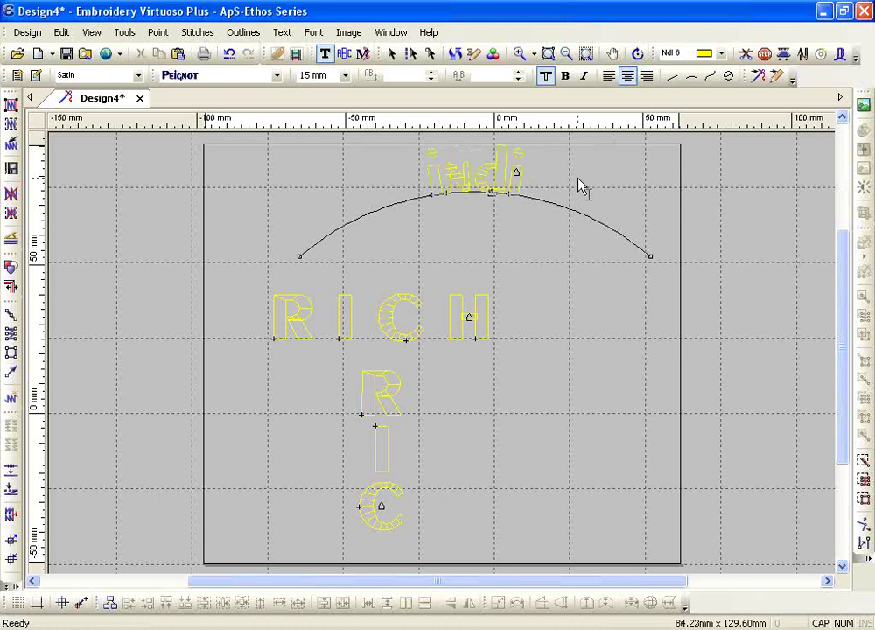
key("BackSpace")
key("BackSpace")
key("BackSpace")
key("BackSpace")
key("BackSpace")
key("BackSpace")
key("BackSpace")
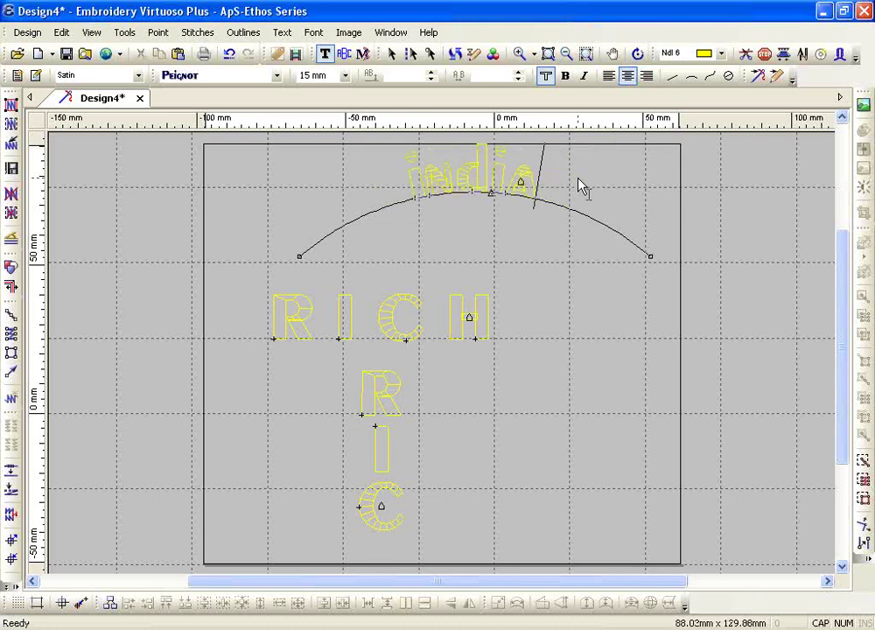
type("I")
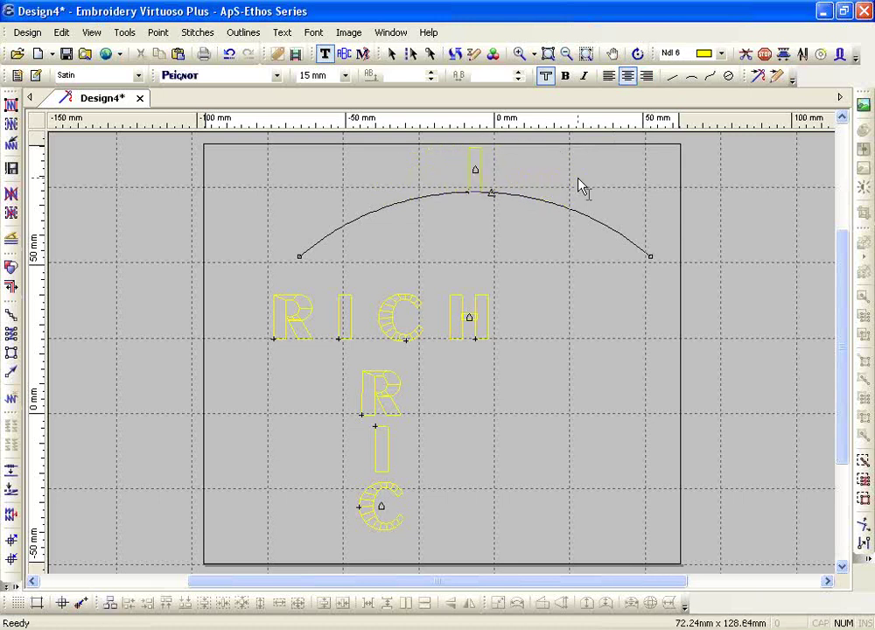
type("NDIANS")
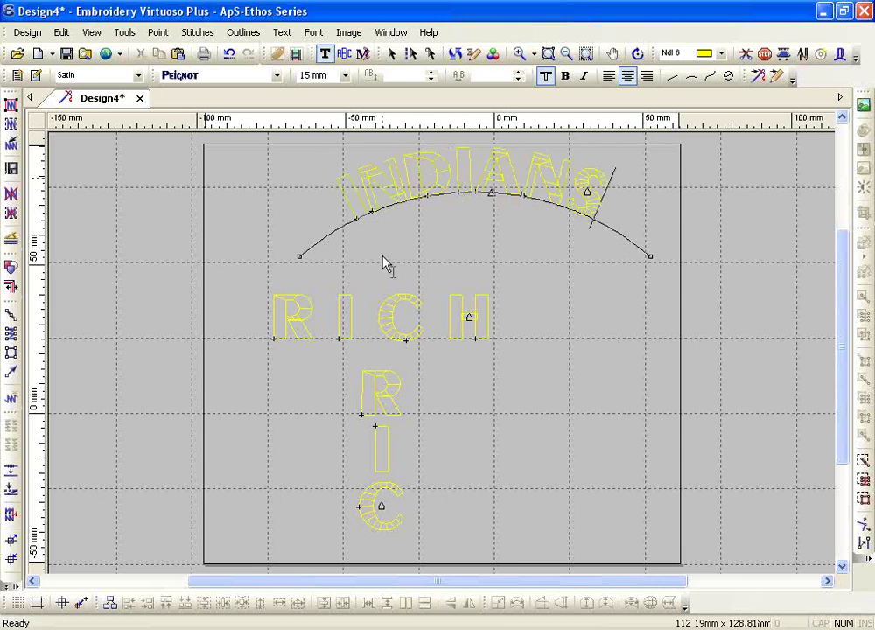
double_click(470, 169)
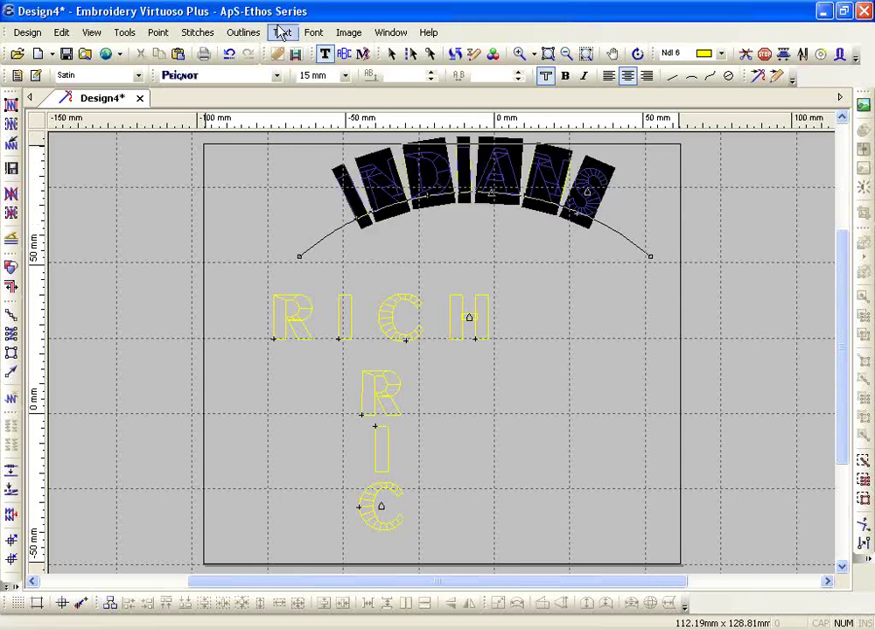
- Apply Text > Placement > Spaced Width, then Stretch Width, to INDIANS
left_click(283, 34)
mouse_move(343, 149)
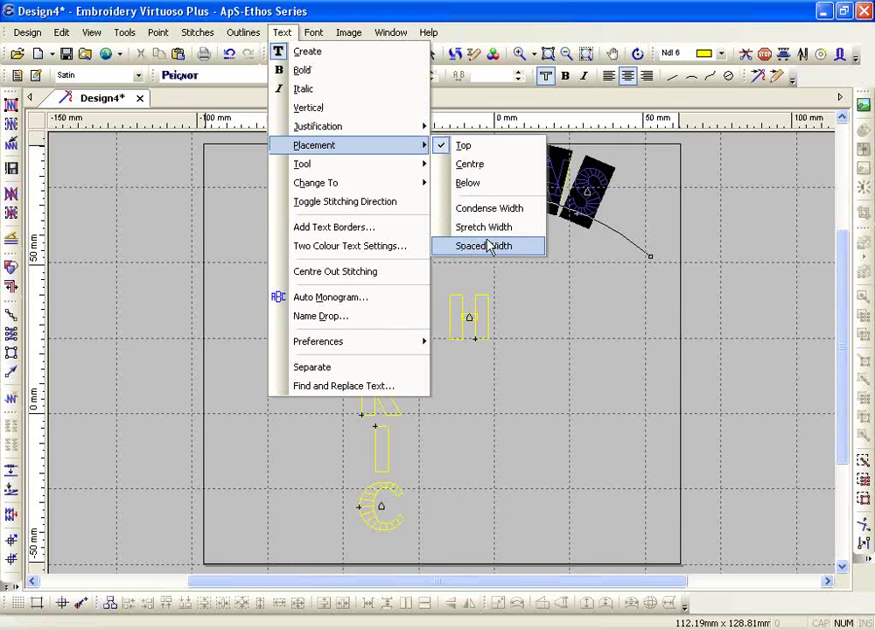
left_click(488, 246)
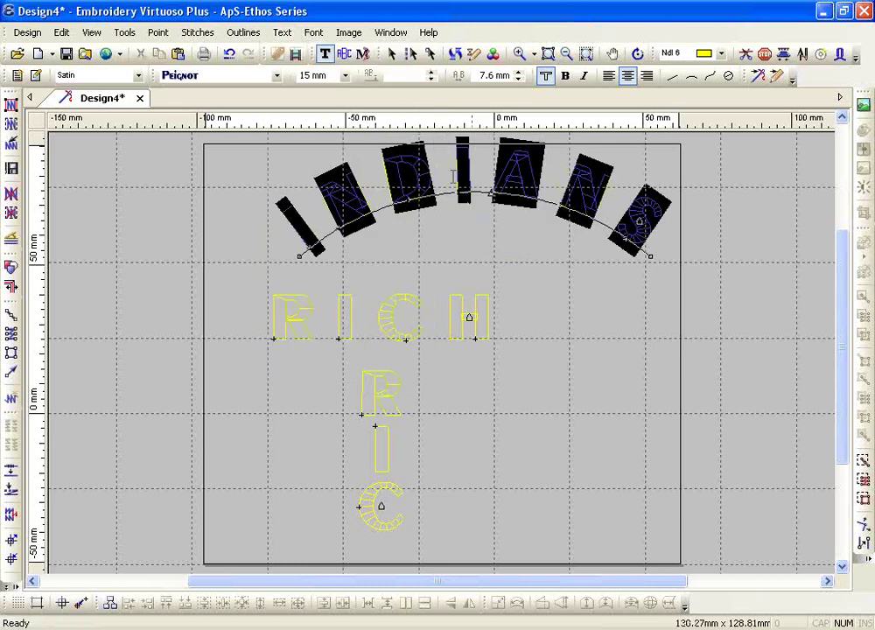
left_click(281, 33)
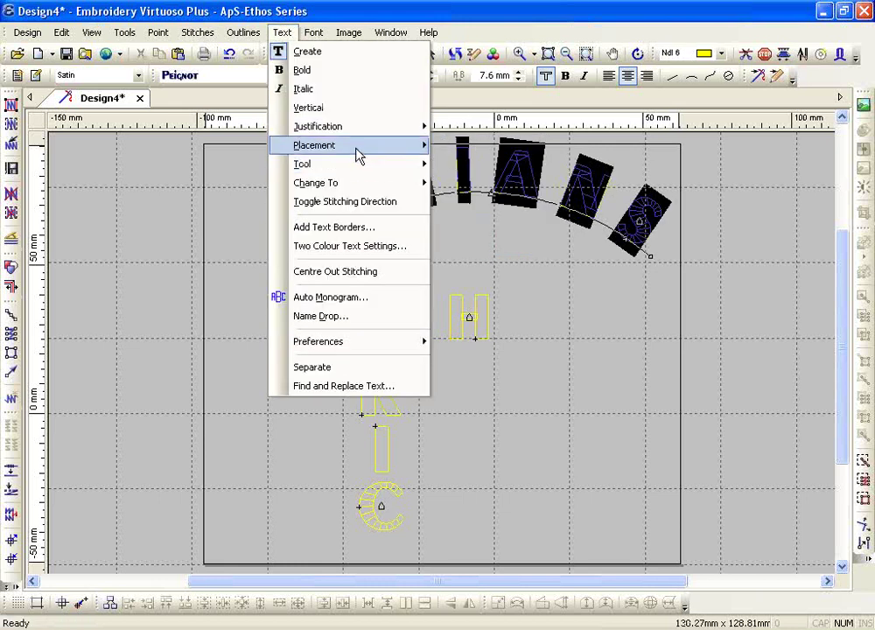
mouse_move(385, 145)
left_click(472, 228)
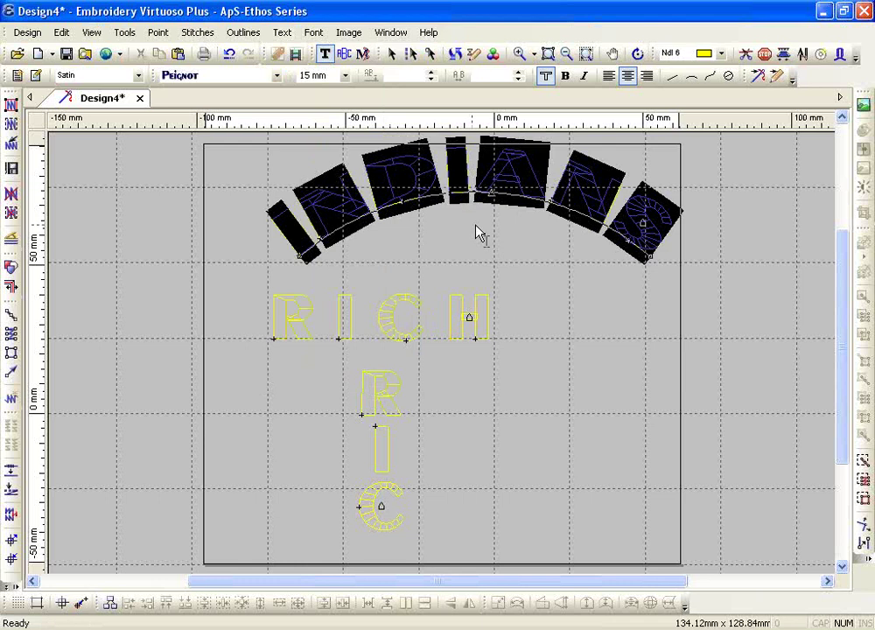
- Lower the arc baseline and add the line 2013 beneath INDIANS
left_click_drag(491, 190, 492, 248)
left_click(523, 245)
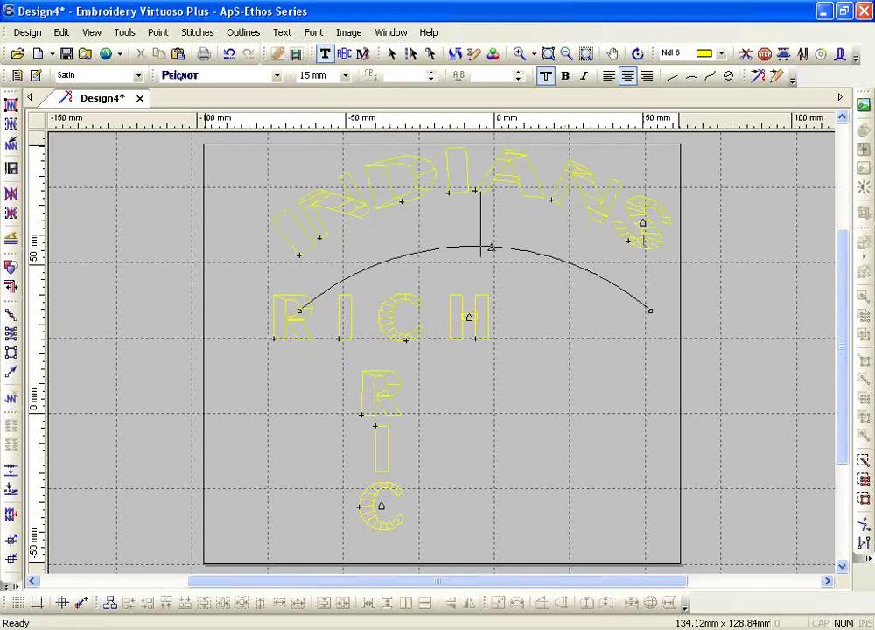
type("2013")
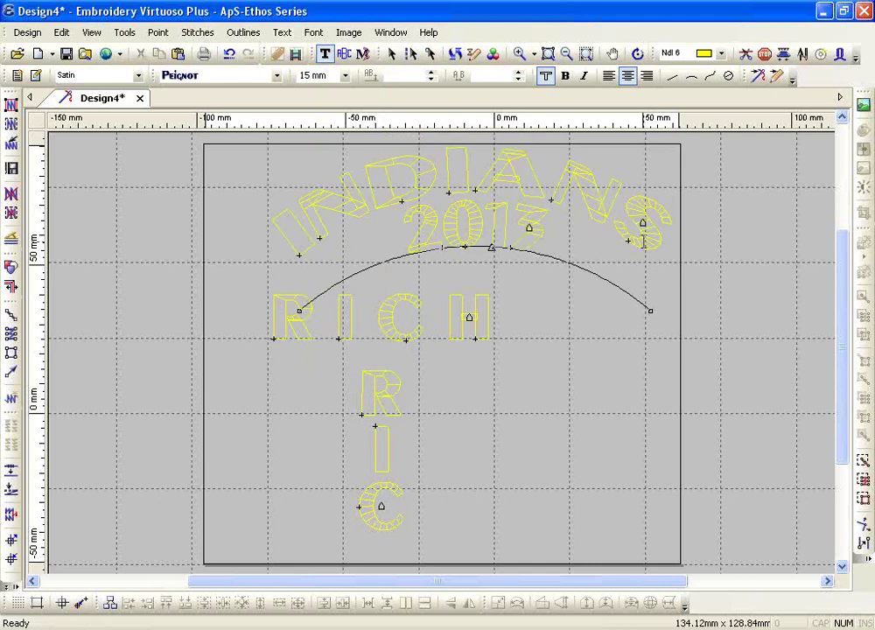
key("Escape")
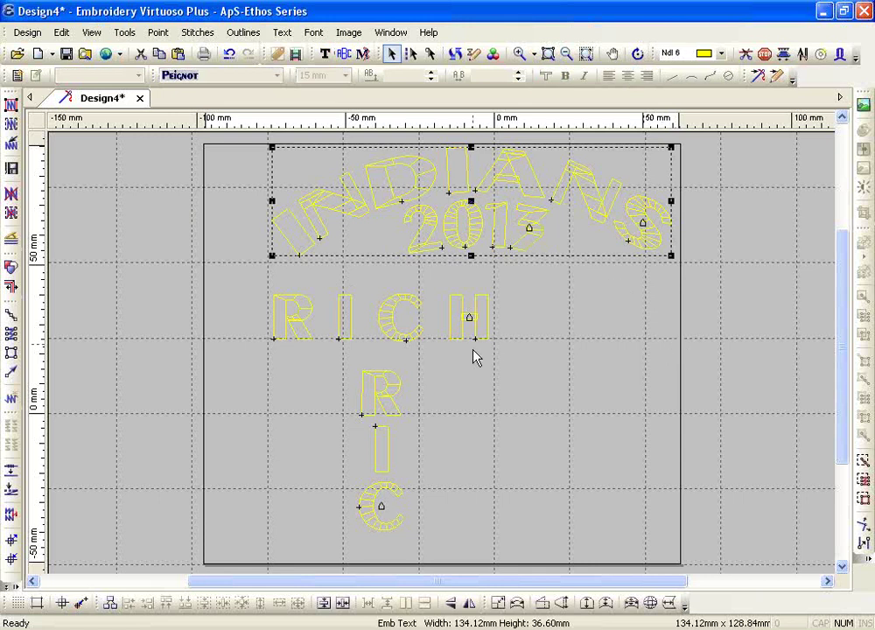
- Delete INDIANS 2013, RICH and RIC, then draw a downward-sagging arc baseline
key("Delete")
left_click_drag(250, 271, 578, 562)
key("Delete")
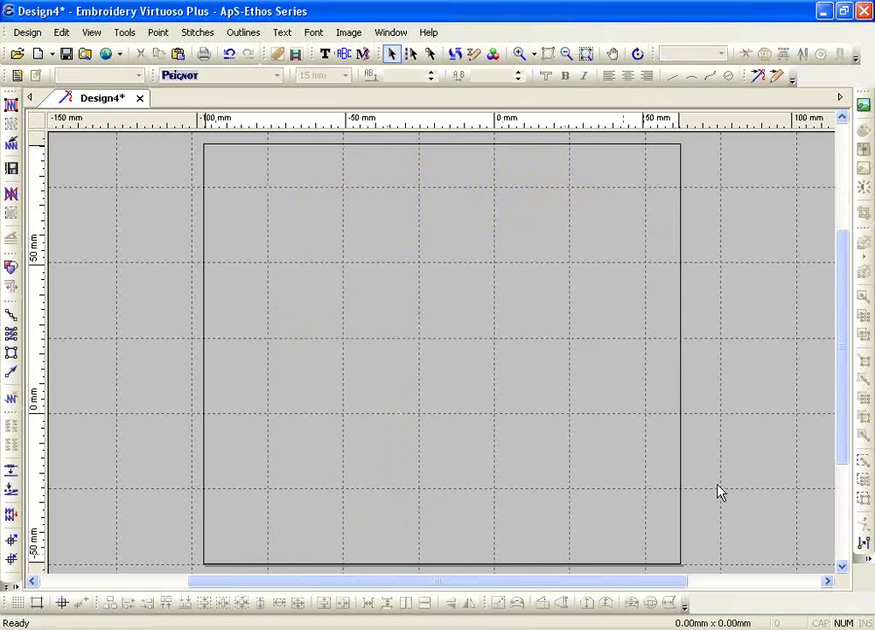
left_click(324, 53)
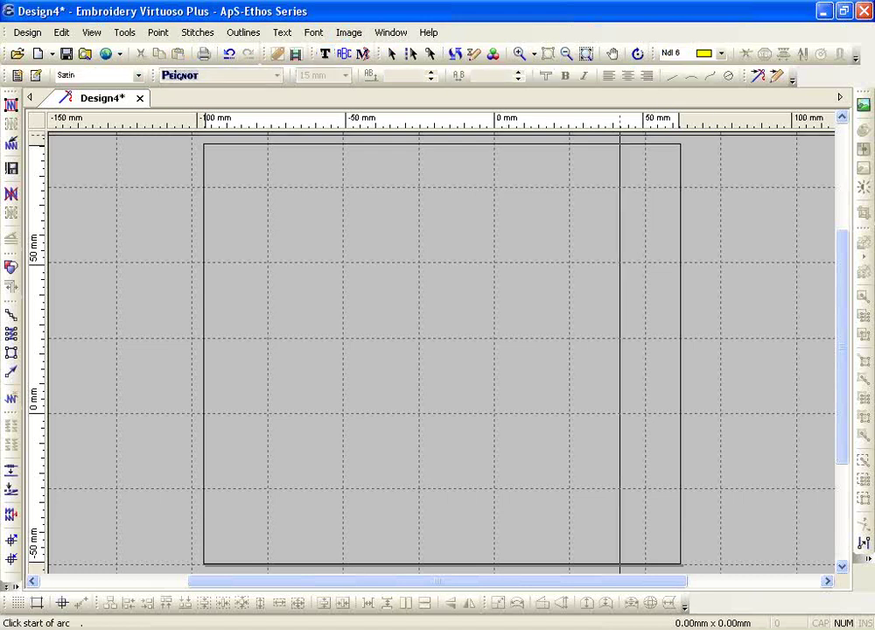
left_click(320, 298)
left_click(646, 299)
left_click(479, 375)
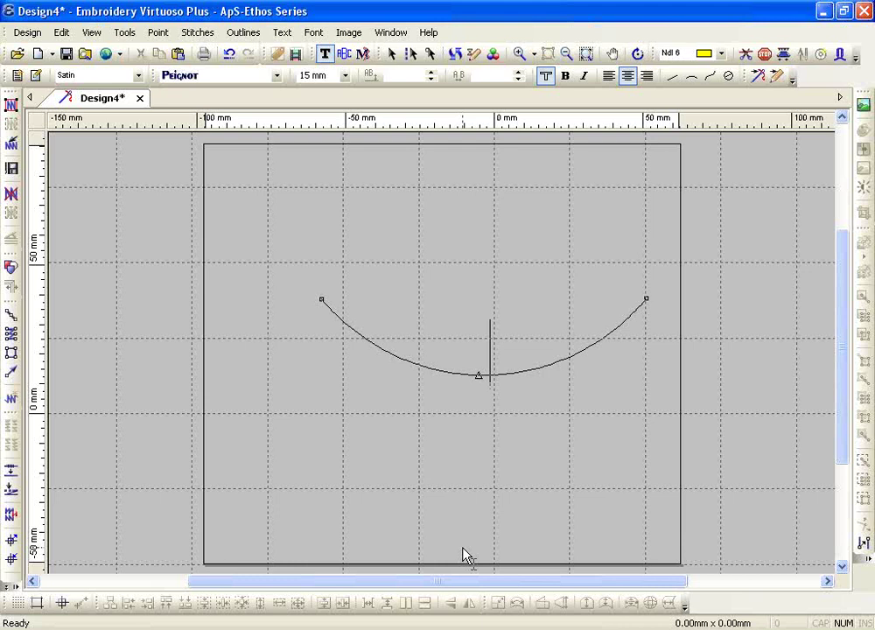
- Type ABCDEFG in capitals on the arc and zoom in around it
key("Caps_Lock")
type("AB")
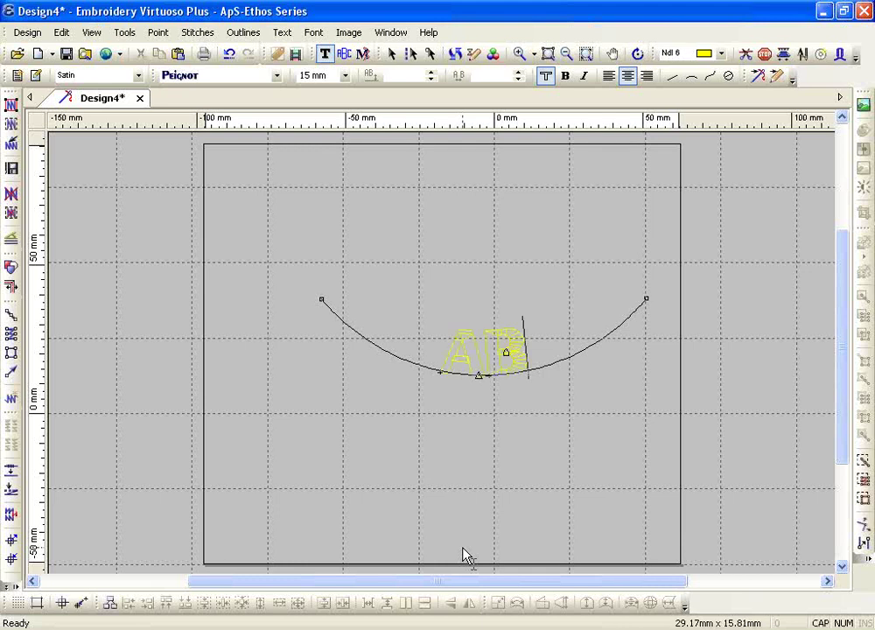
type("CDEFG")
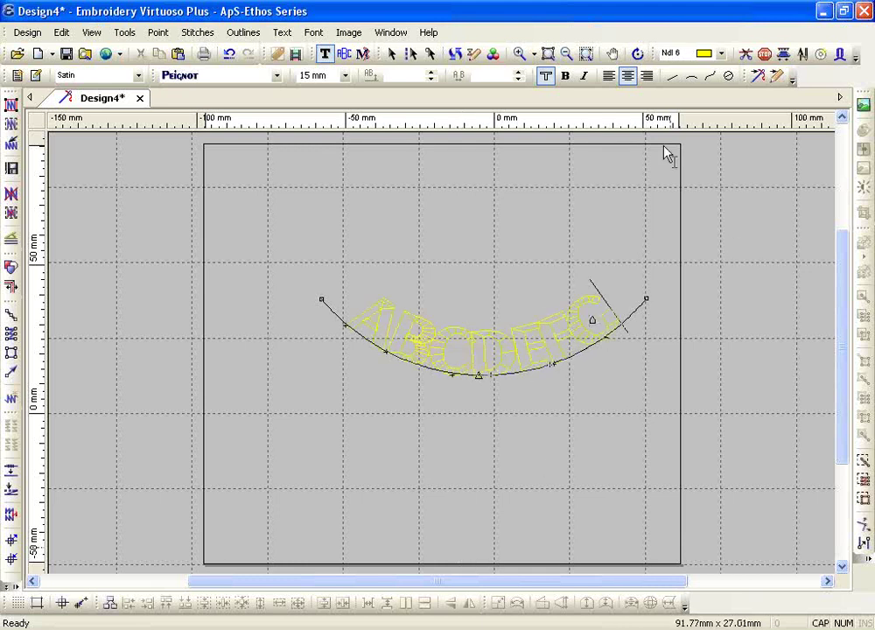
left_click(518, 53)
left_click_drag(293, 228, 692, 411)
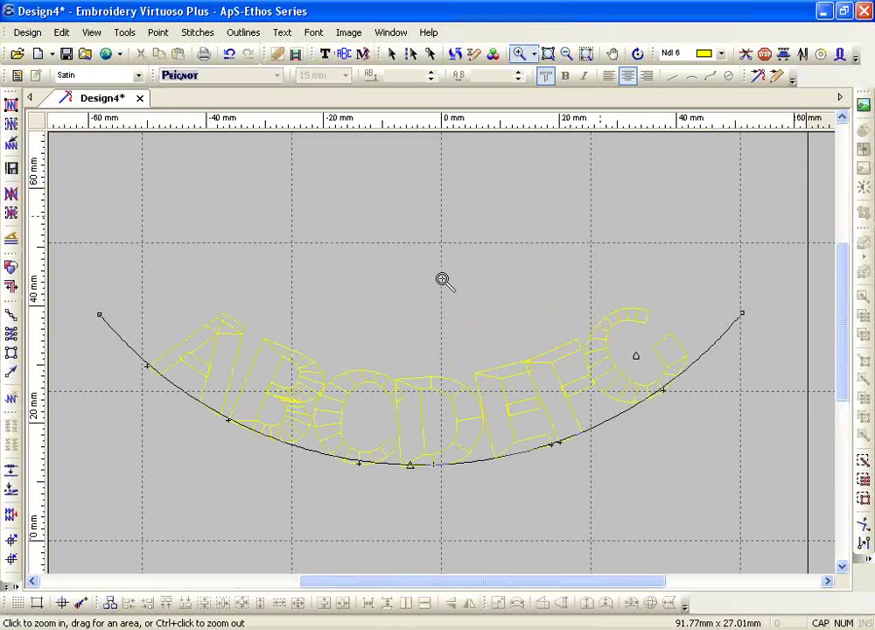
- Set the ABCDEFG lettering to Text > Placement > Centre on the arc
key("Escape")
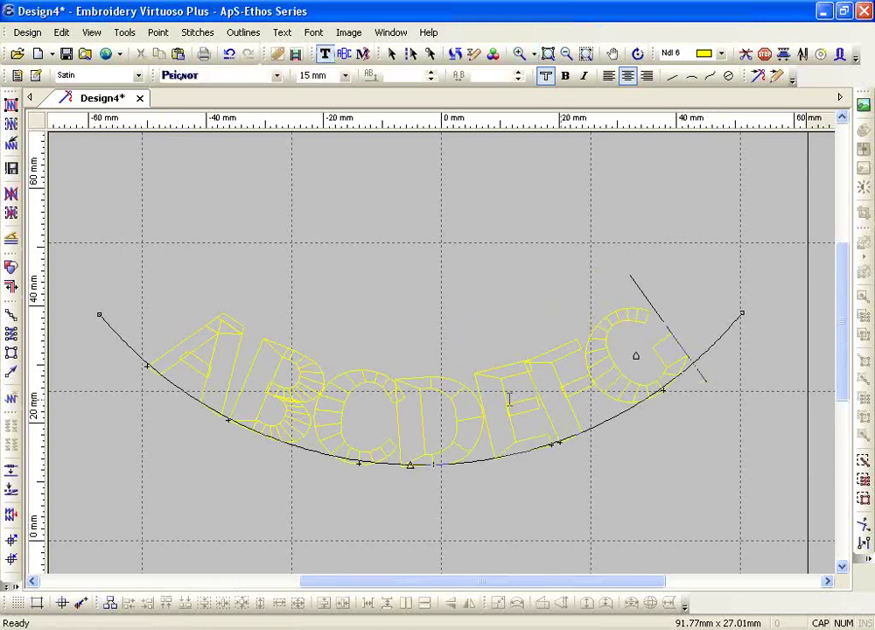
left_click(446, 430)
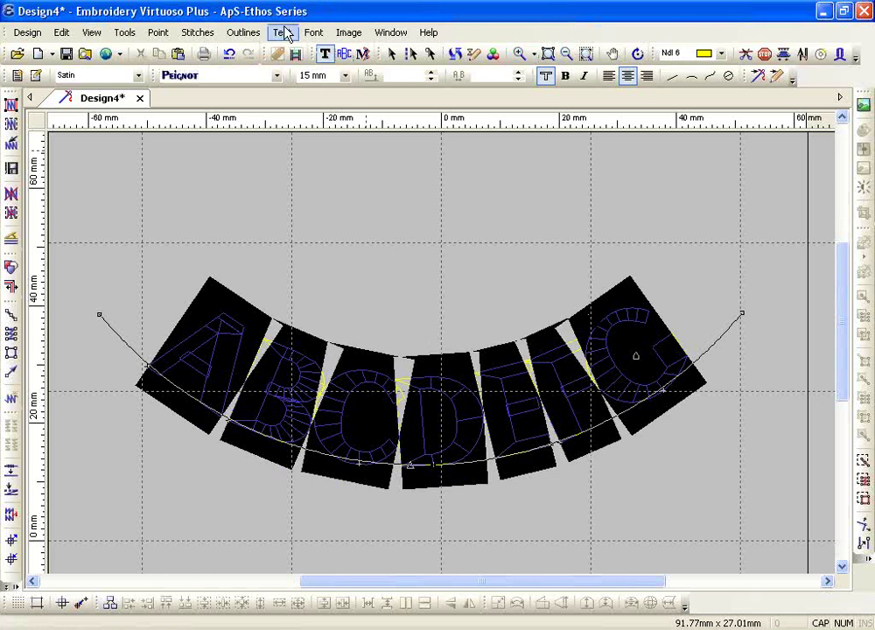
left_click(285, 33)
mouse_move(367, 152)
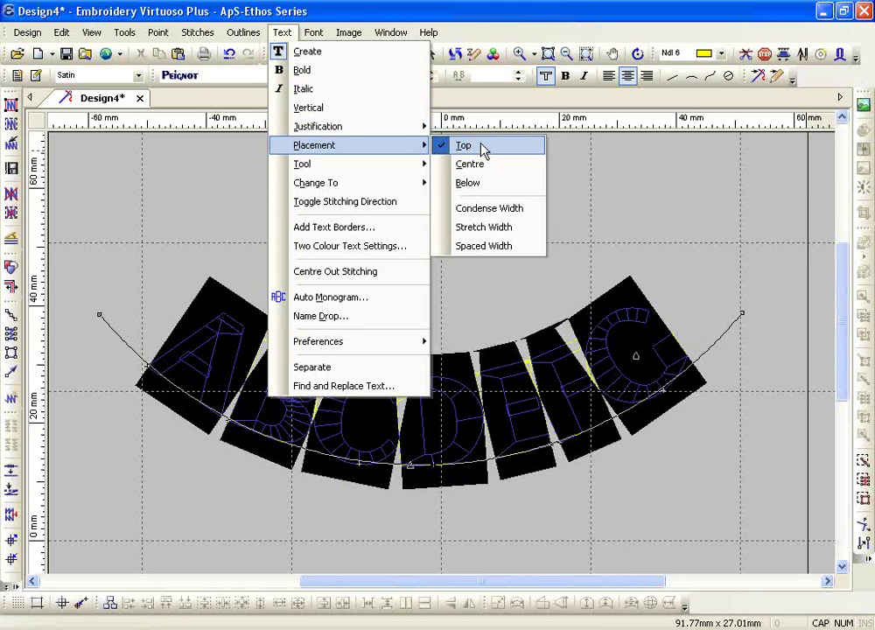
key("Down")
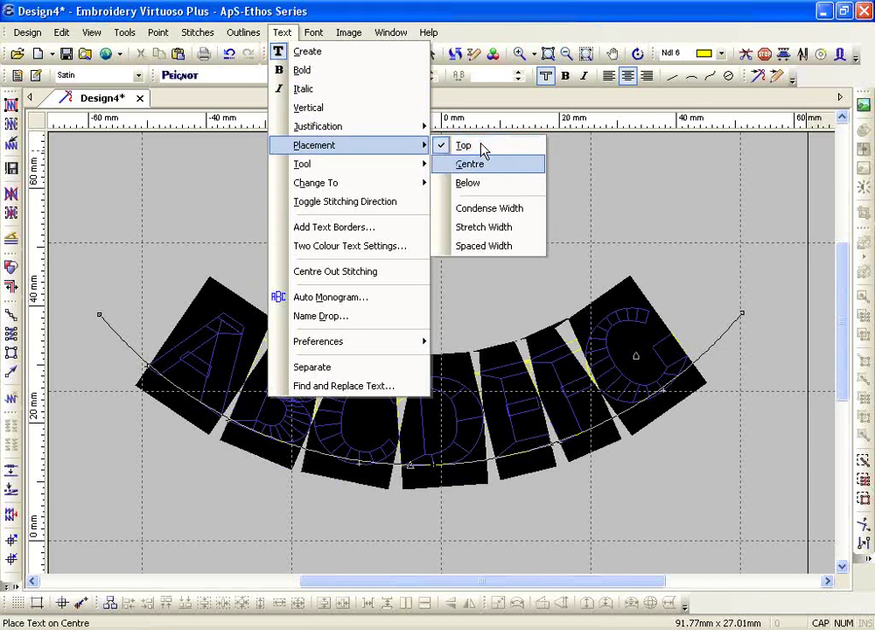
left_click(482, 165)
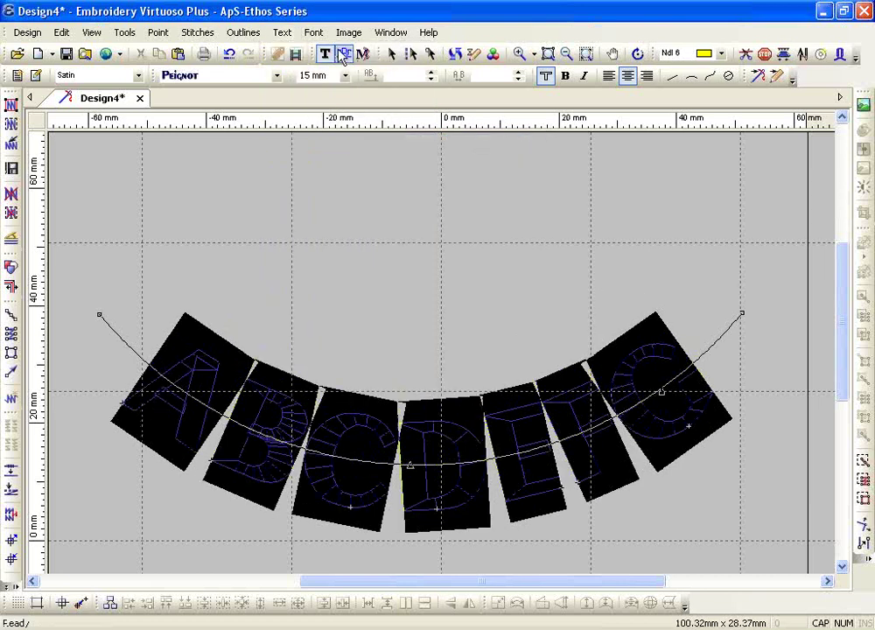
- Switch the lettering to Placement > Below the arc and finish editing
left_click(281, 32)
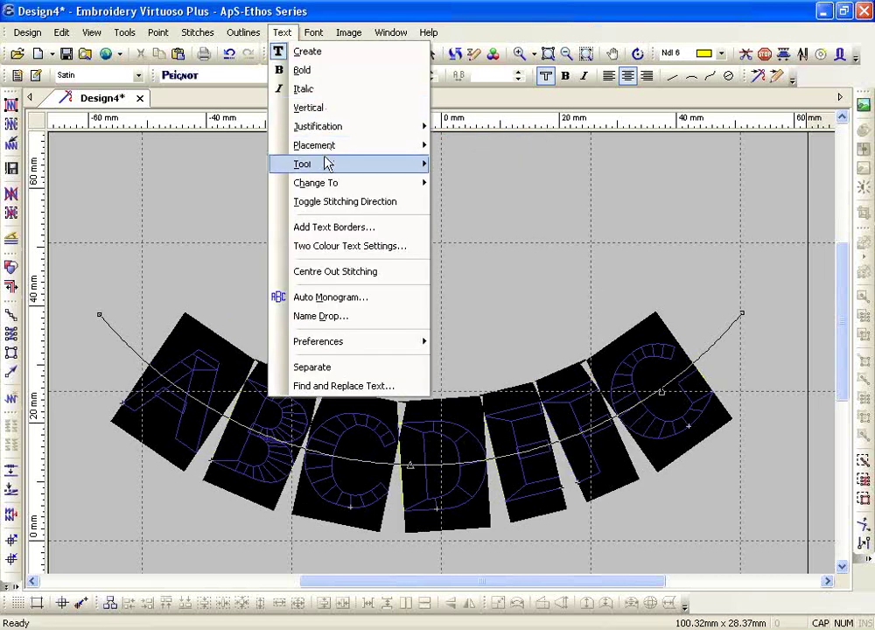
mouse_move(410, 147)
left_click(502, 184)
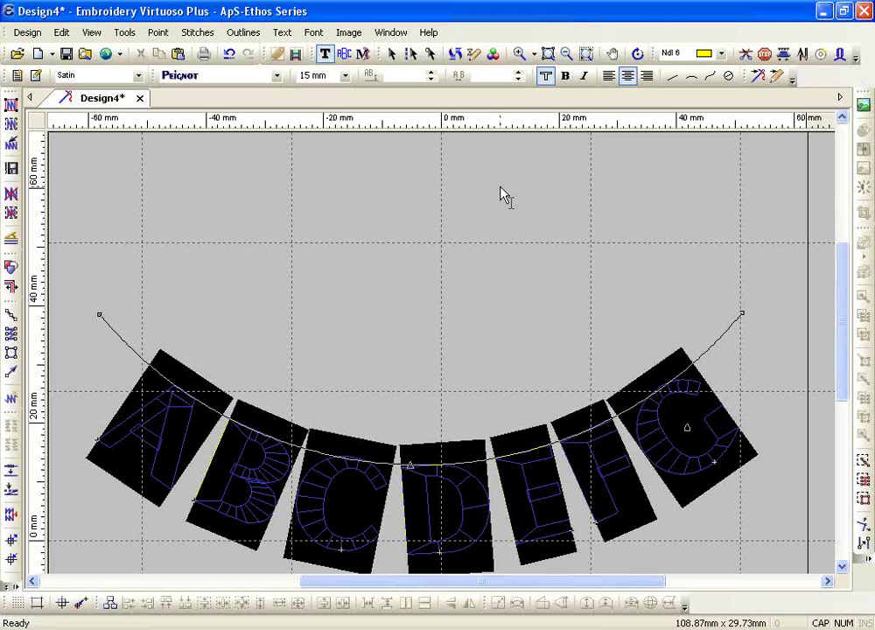
key("Escape")
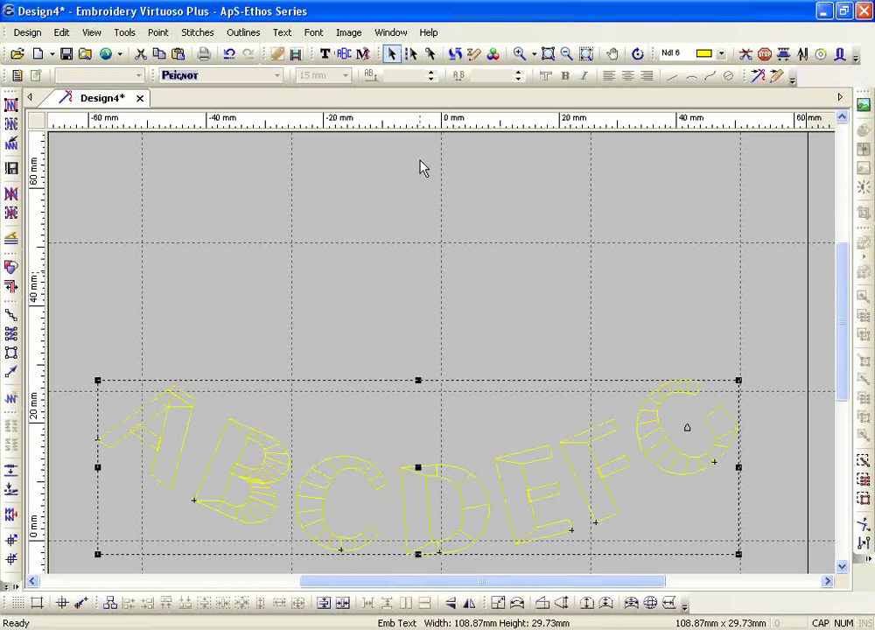
- Delete the ABCDEFG lettering and show the whole hoop
key("Delete")
left_click(324, 54)
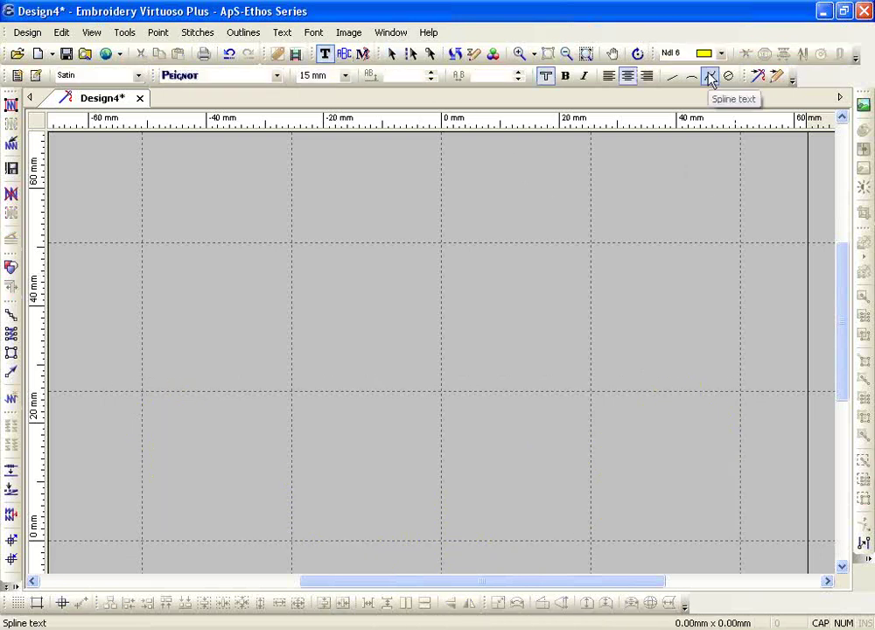
key("Escape")
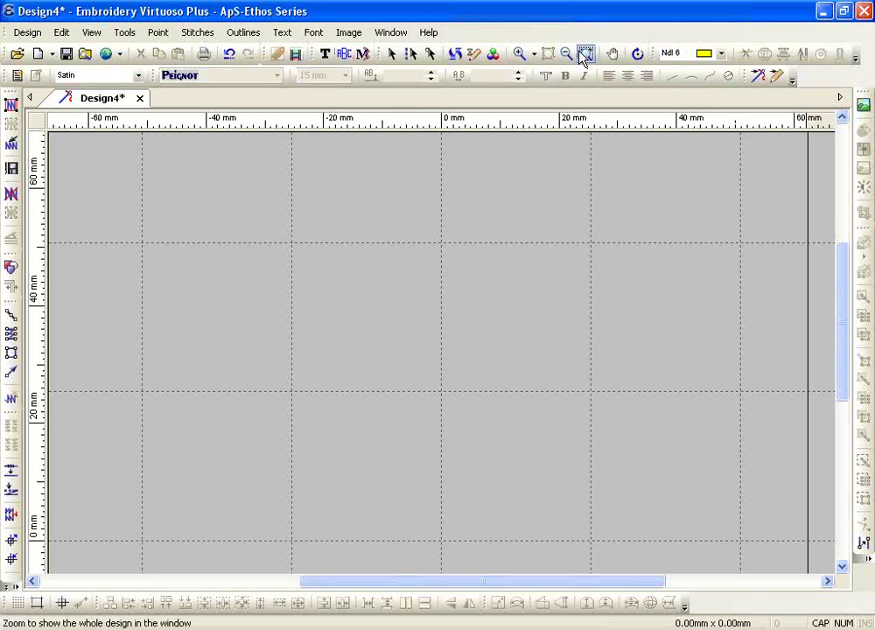
left_click(565, 54)
- Draw a wavy spline baseline with three bend points across the upper hoop
left_click(291, 340)
left_click(343, 291)
left_click(418, 320)
left_click(533, 275)
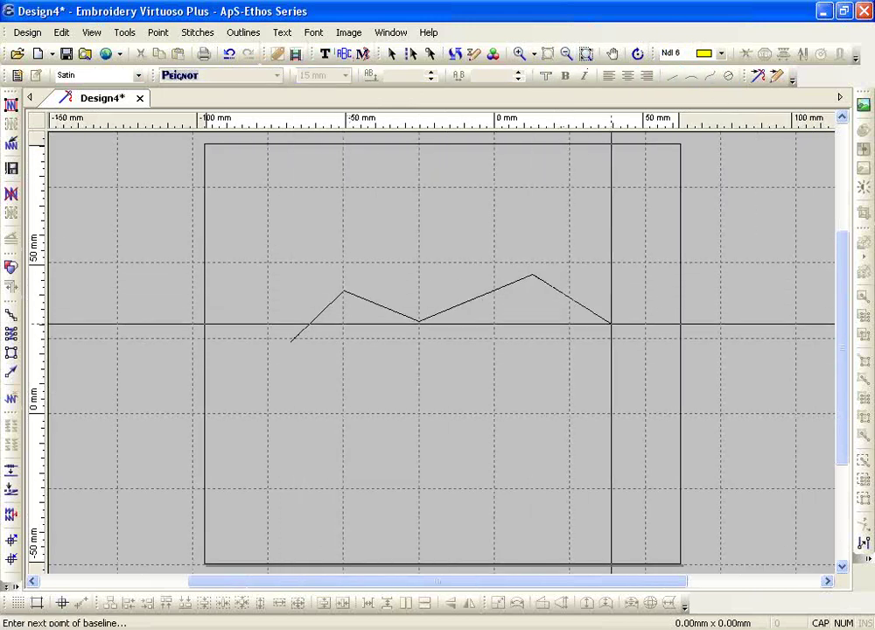
double_click(611, 325)
- Smooth the spline's bends, generate the lettering, and raise the middle curve point
left_click(344, 291)
left_click(419, 320)
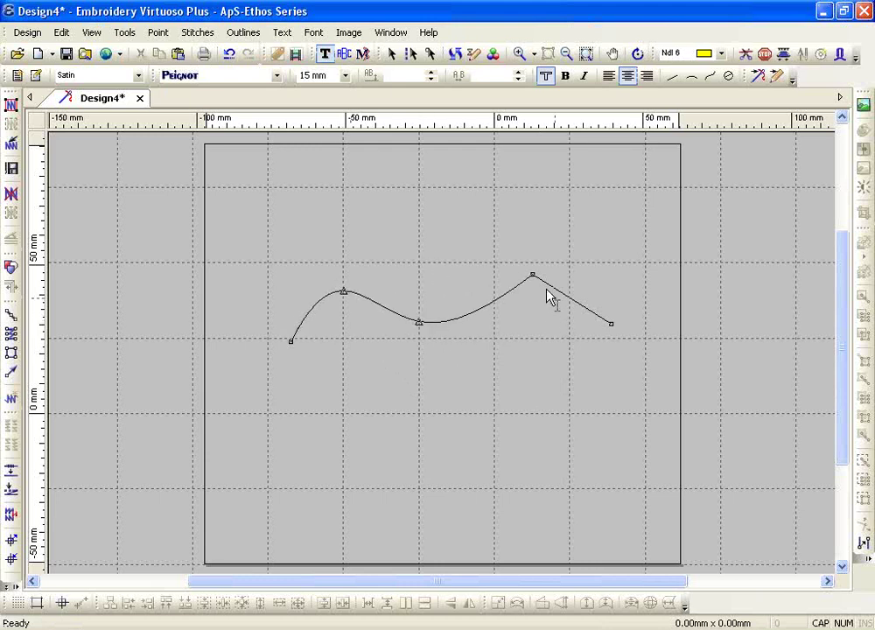
left_click(534, 276)
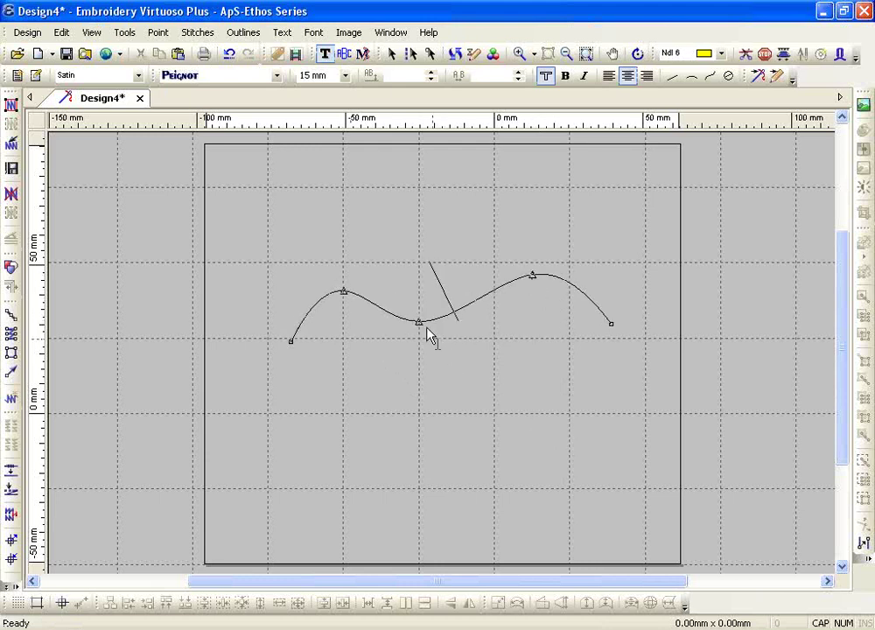
left_click_drag(420, 320, 444, 309)
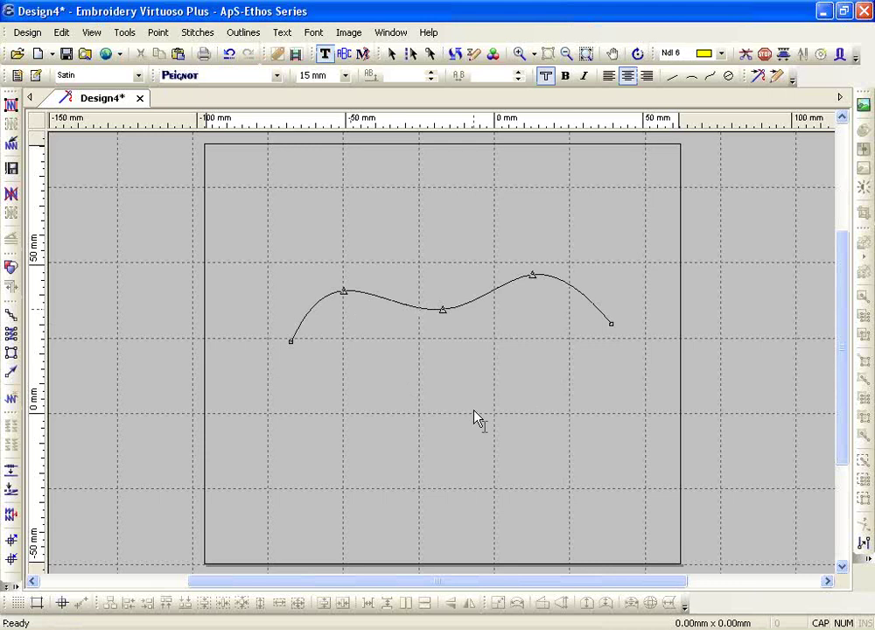
key("Return")
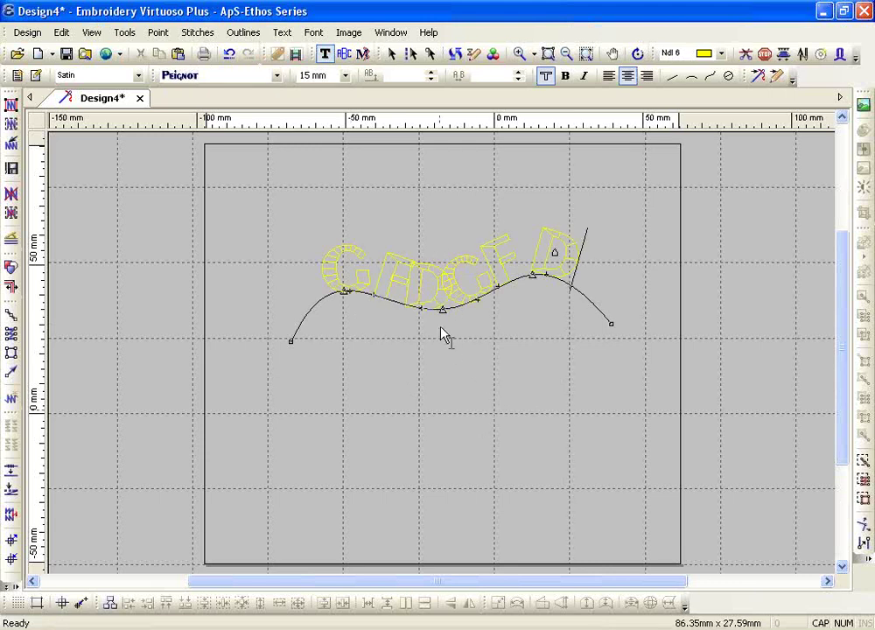
left_click_drag(442, 311, 443, 297)
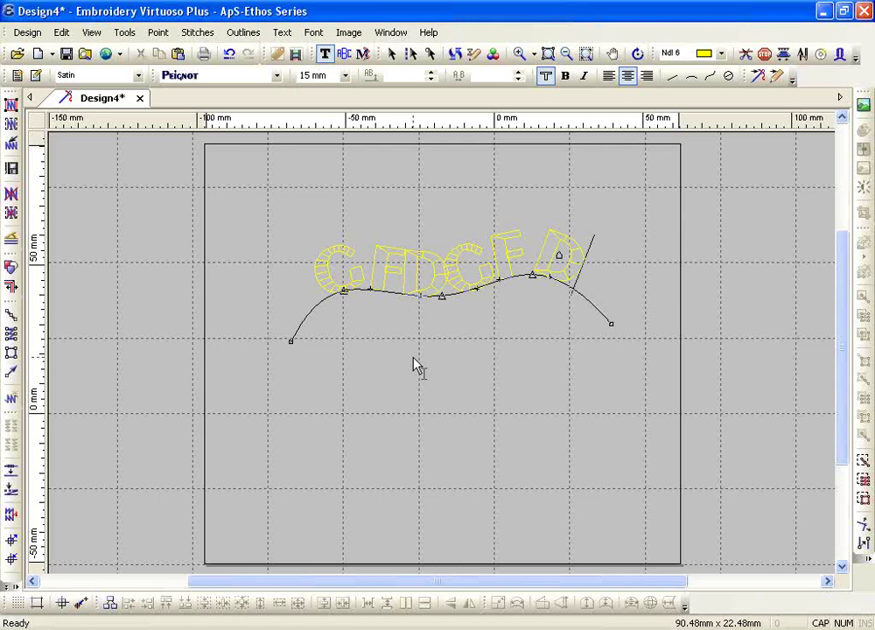
key("Escape")
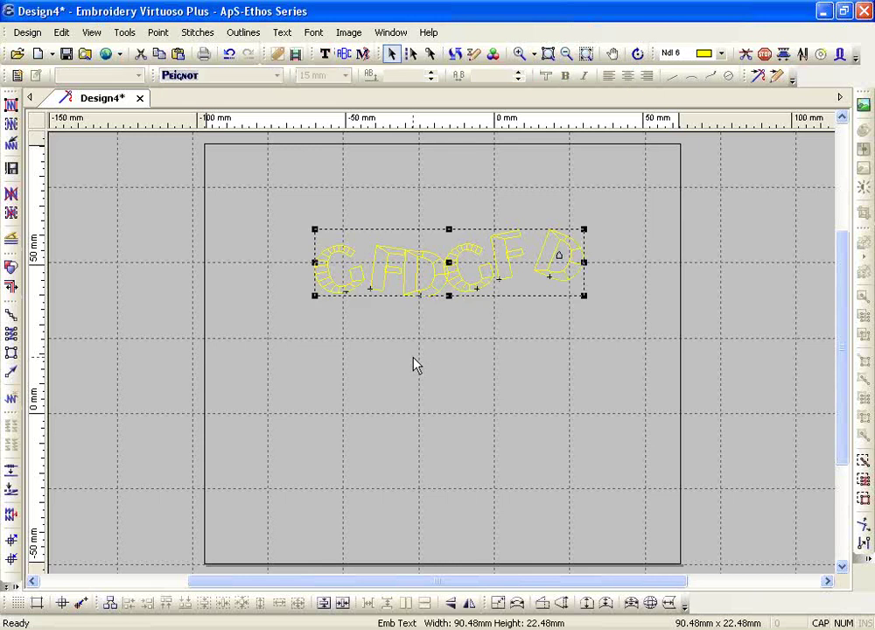
- Delete the spline lettering and draw a Circle text baseline from a centre point and radius
key("Delete")
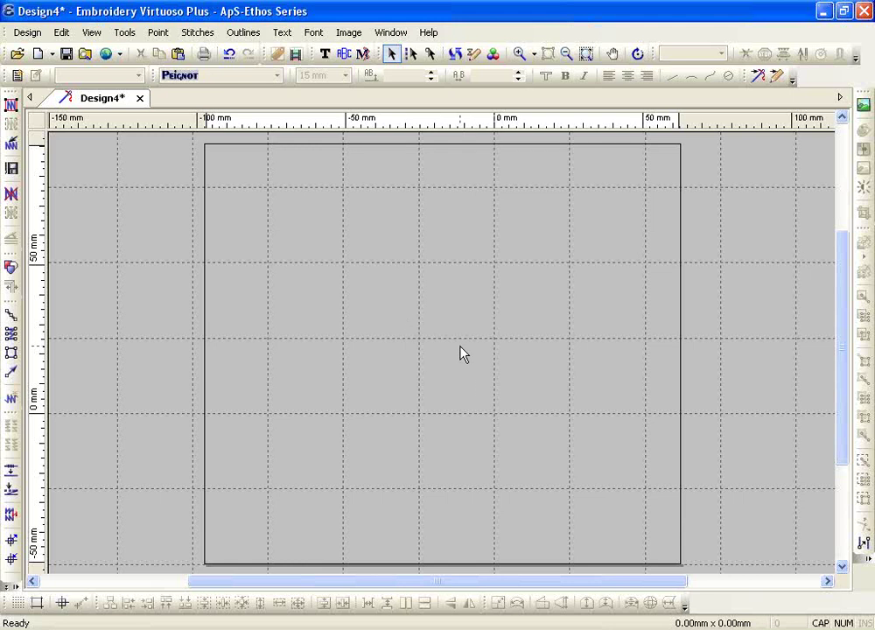
left_click(325, 53)
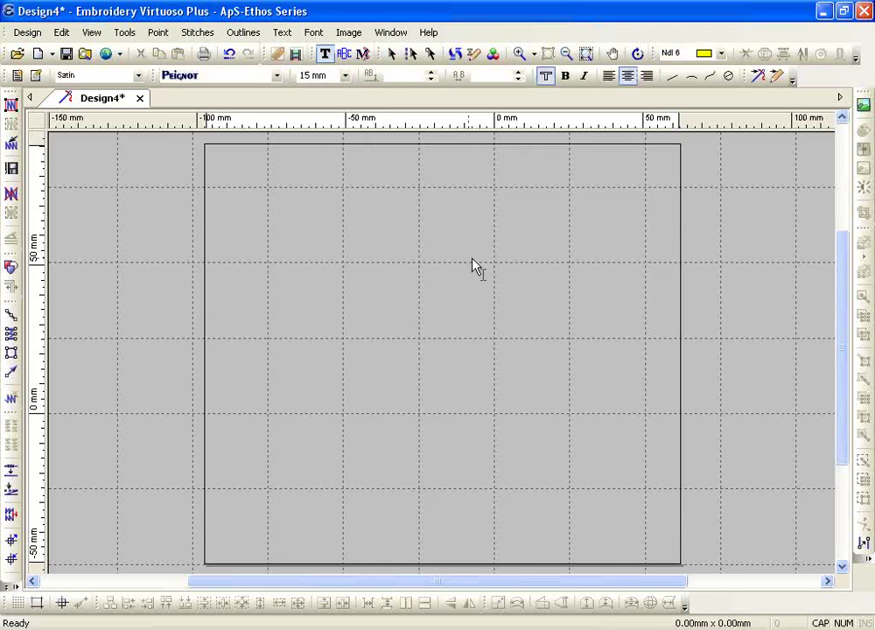
left_click(726, 76)
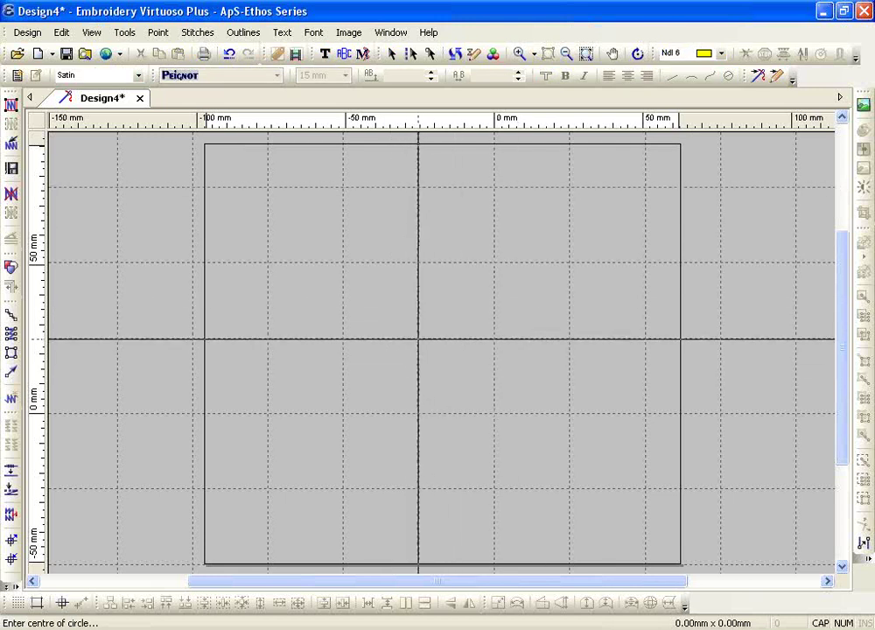
left_click(418, 338)
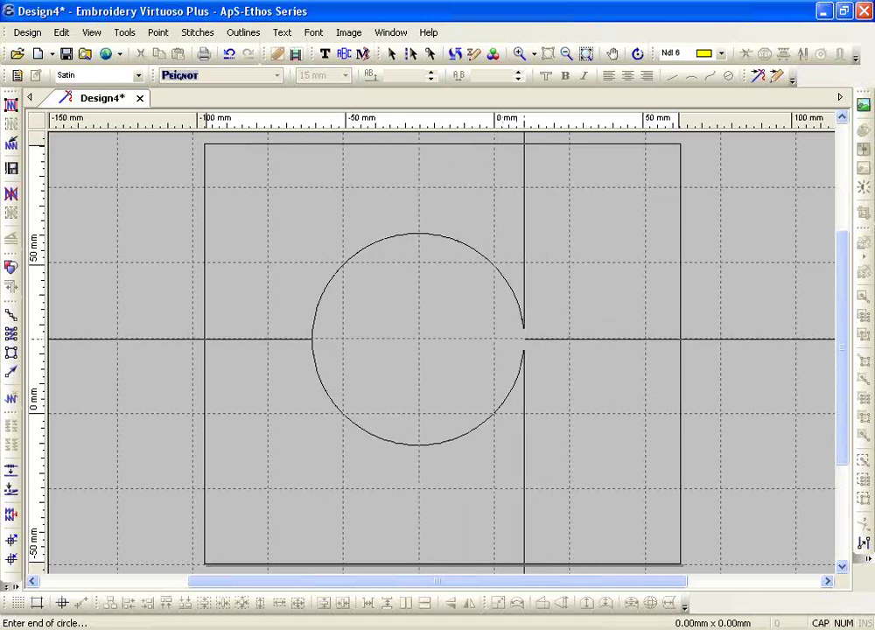
left_click(523, 338)
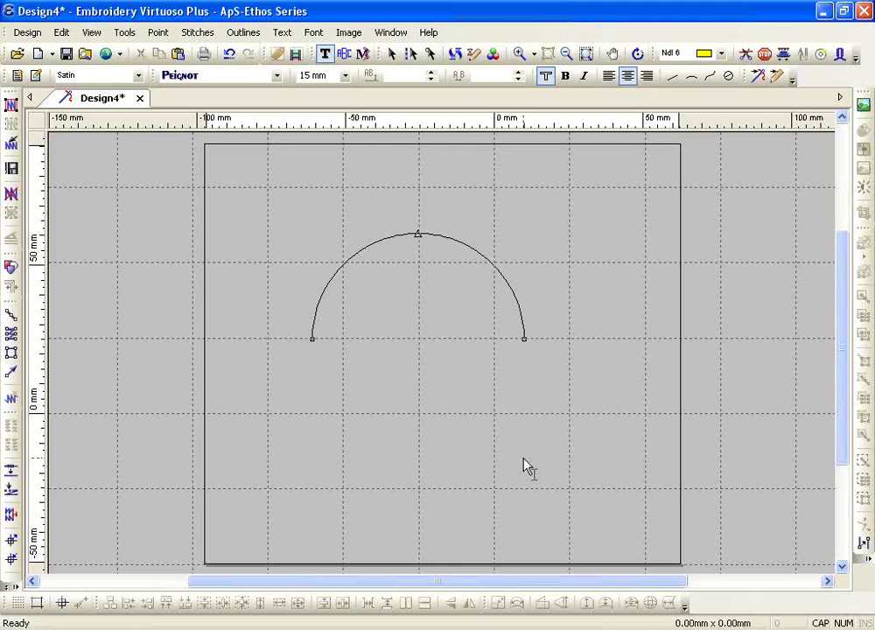
- Type ATLANTA on the upper arc and BRAVES 2013 on the lower arc
type("ATLANTA")
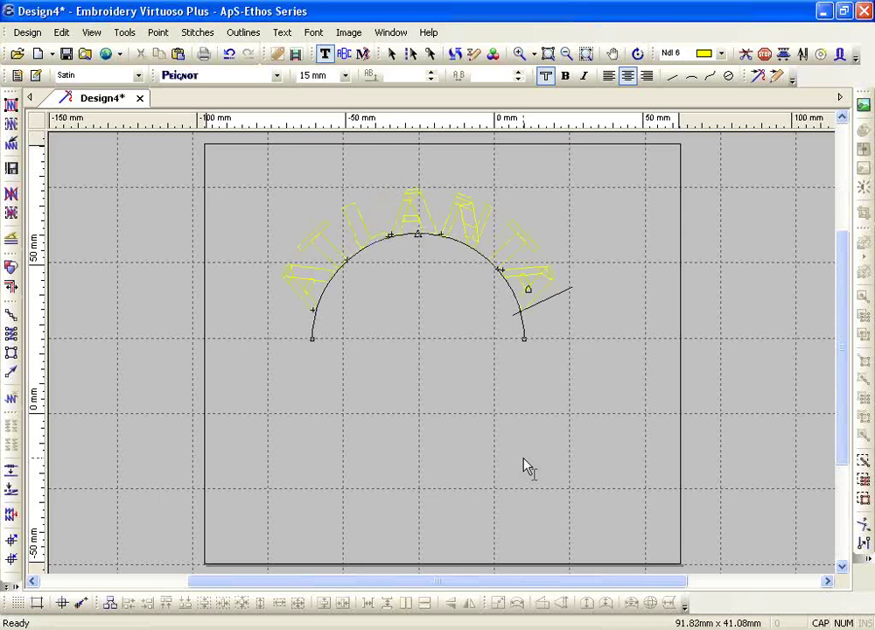
key("Return")
type("BRAVES")
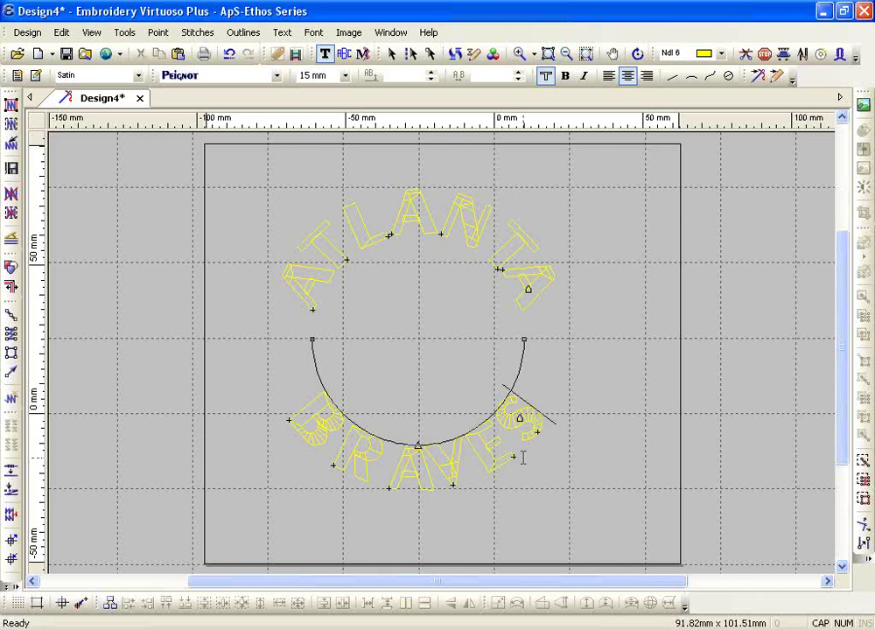
type("2")
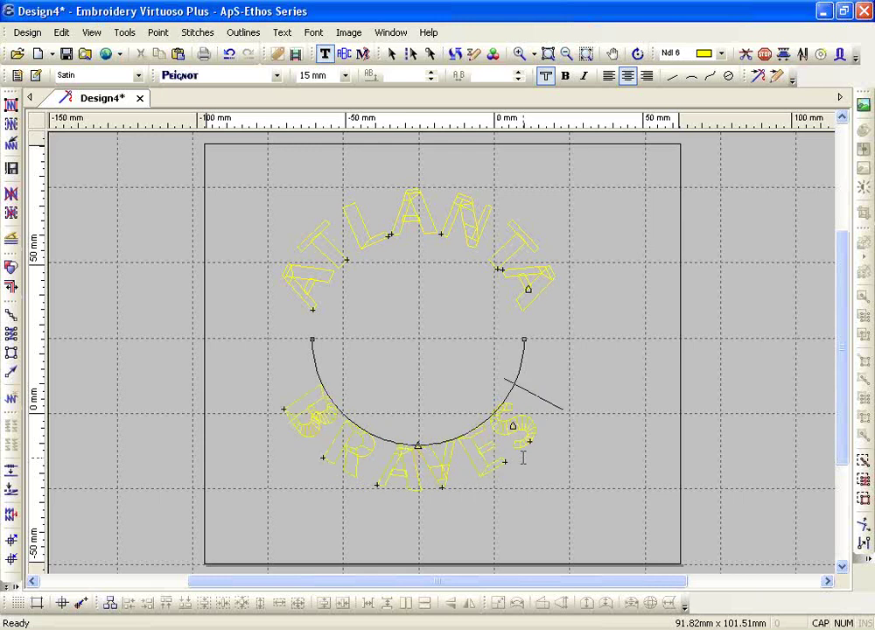
type("013")
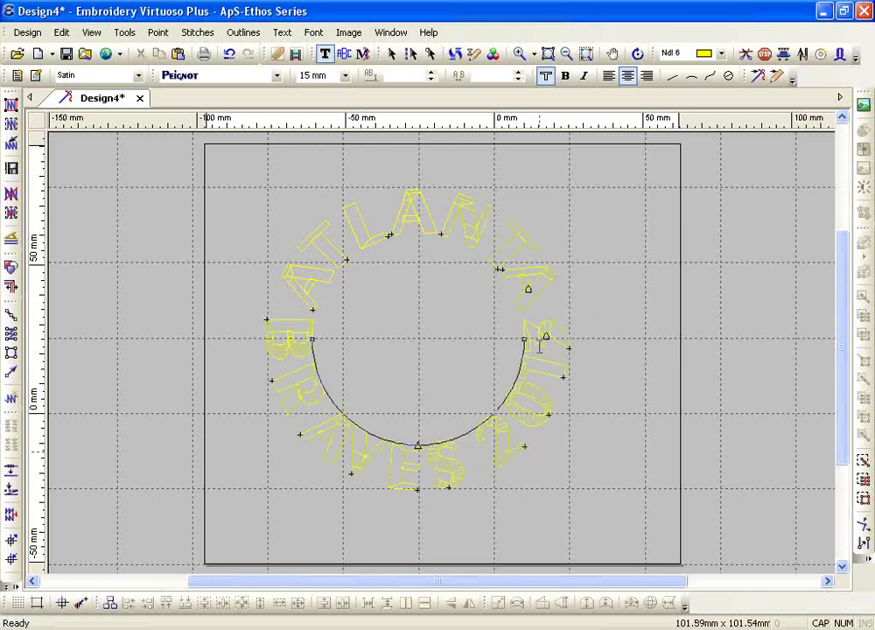
- Apply Condense Width to the BRAVES 2013 lettering so it fits tightly along the circle's lower arc
key("Escape")
double_click(452, 469)
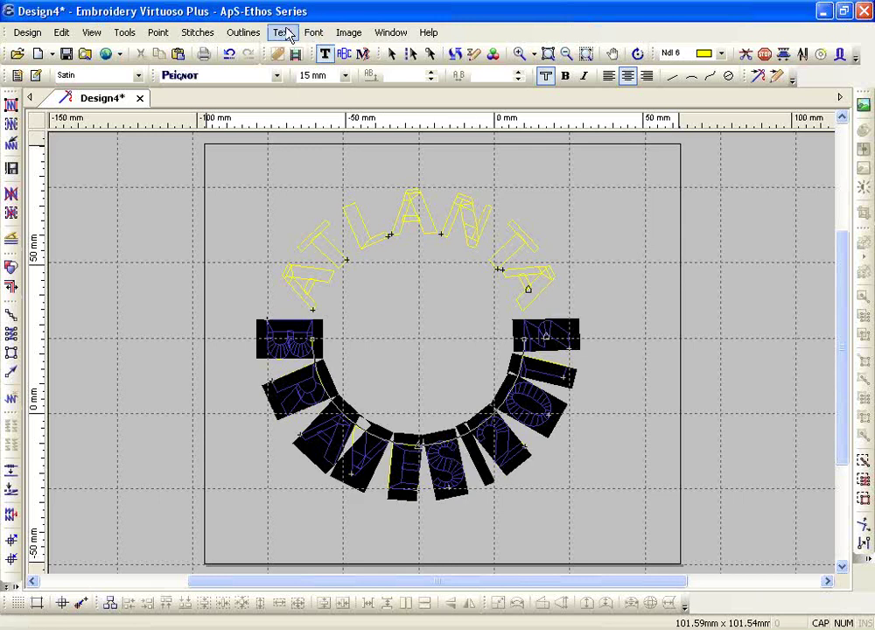
left_click(285, 32)
mouse_move(332, 146)
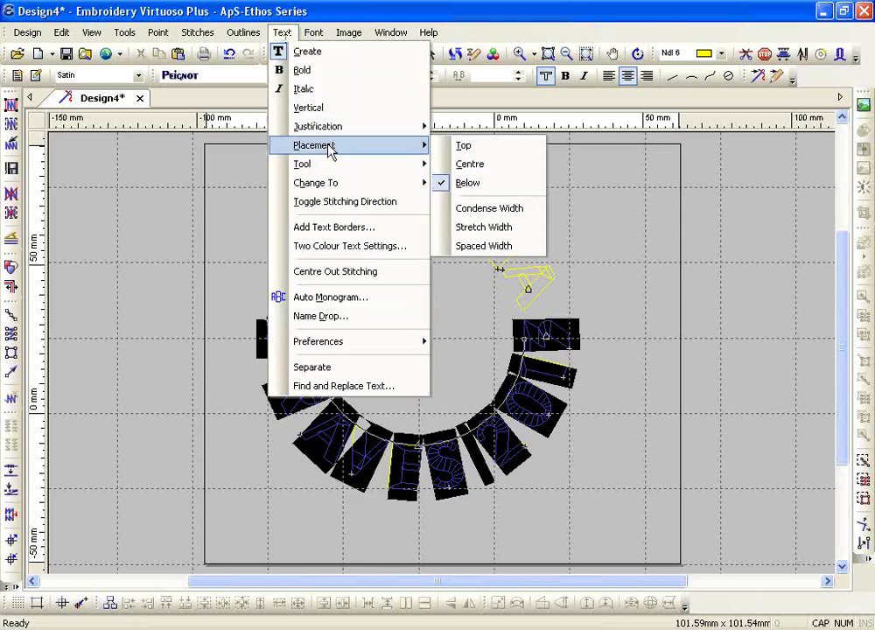
left_click(497, 208)
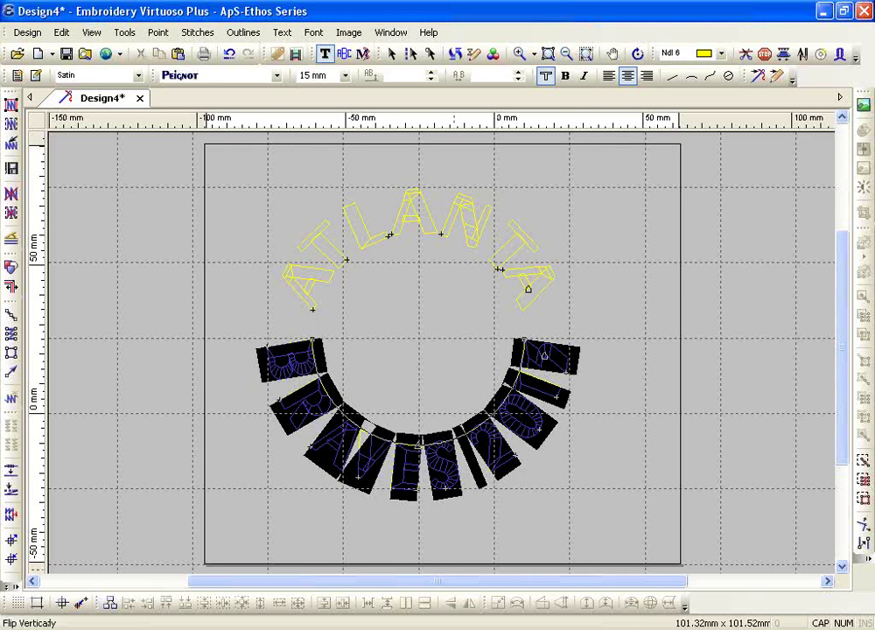
left_click_drag(437, 583, 523, 599)
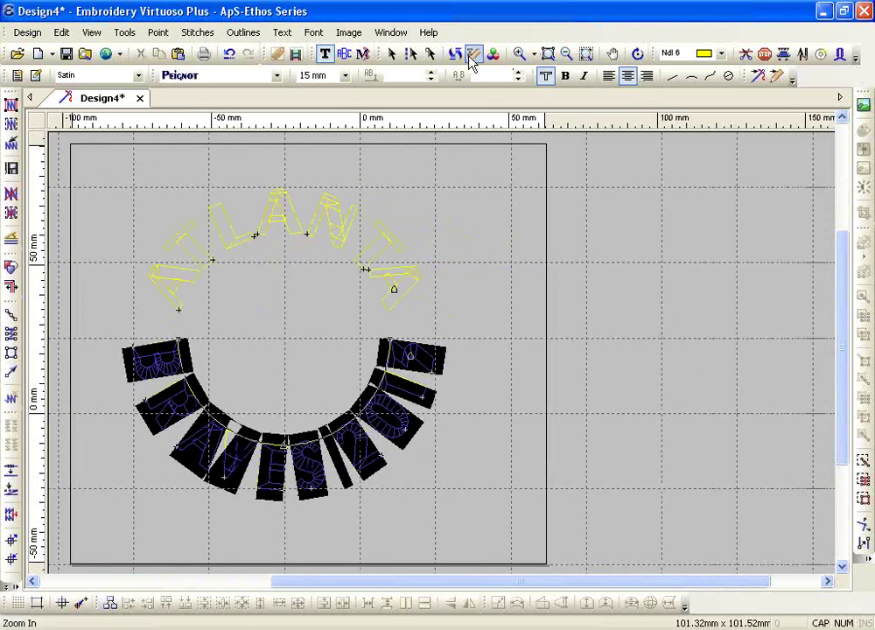
left_click(729, 77)
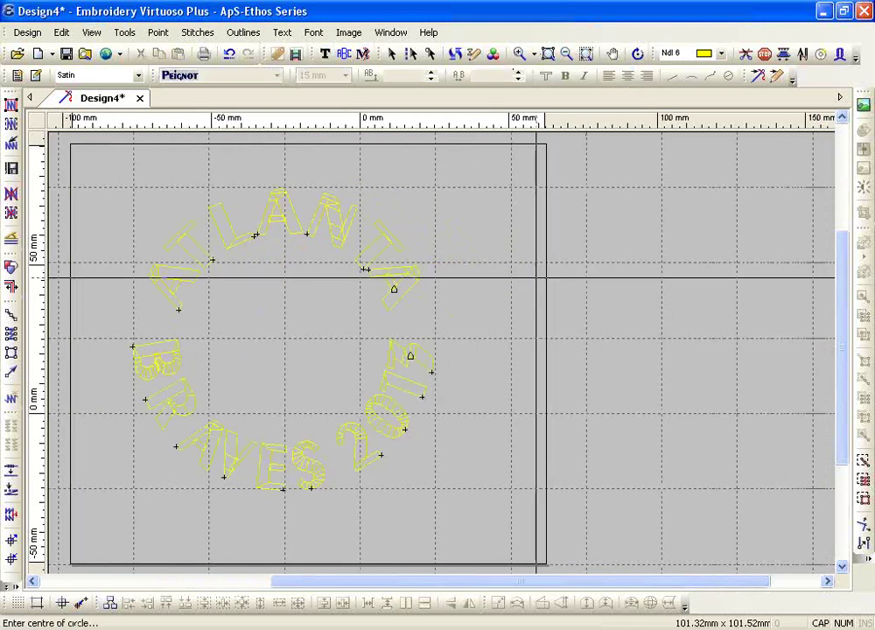
- Place a FALCONS circle-text sample centred across the middle of the hoop
left_click(508, 328)
left_click(394, 328)
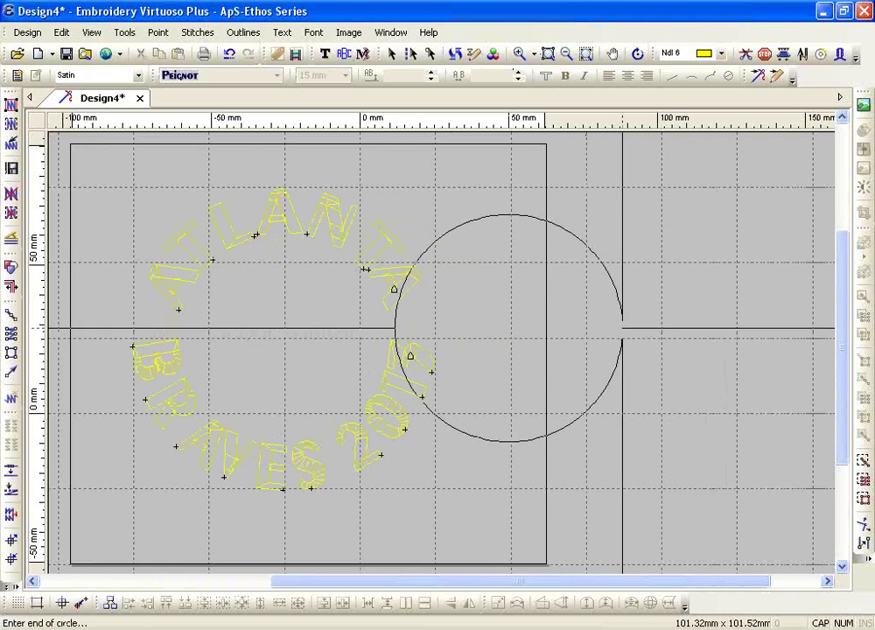
left_click(621, 328)
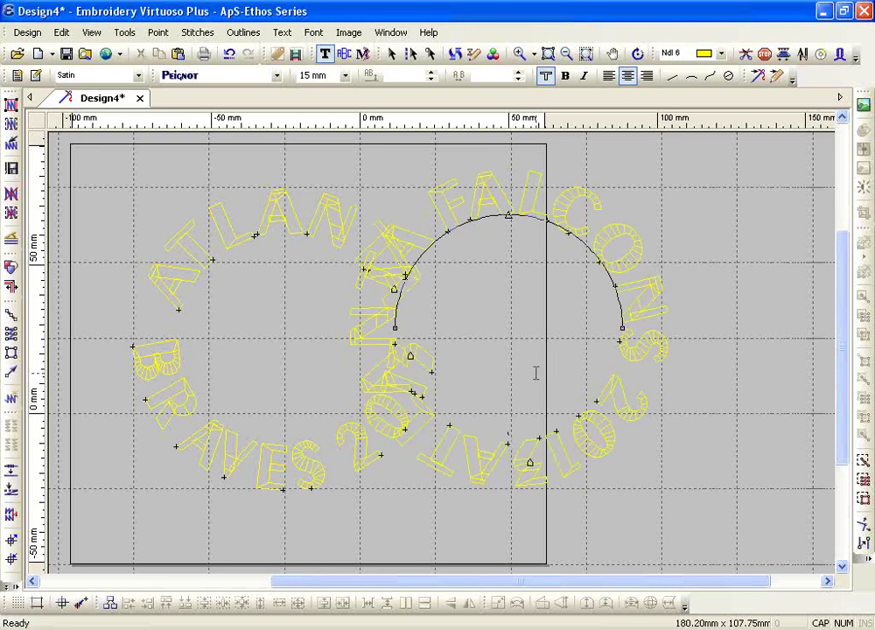
- Delete all the lettering objects, leaving the hoop empty
key("Escape")
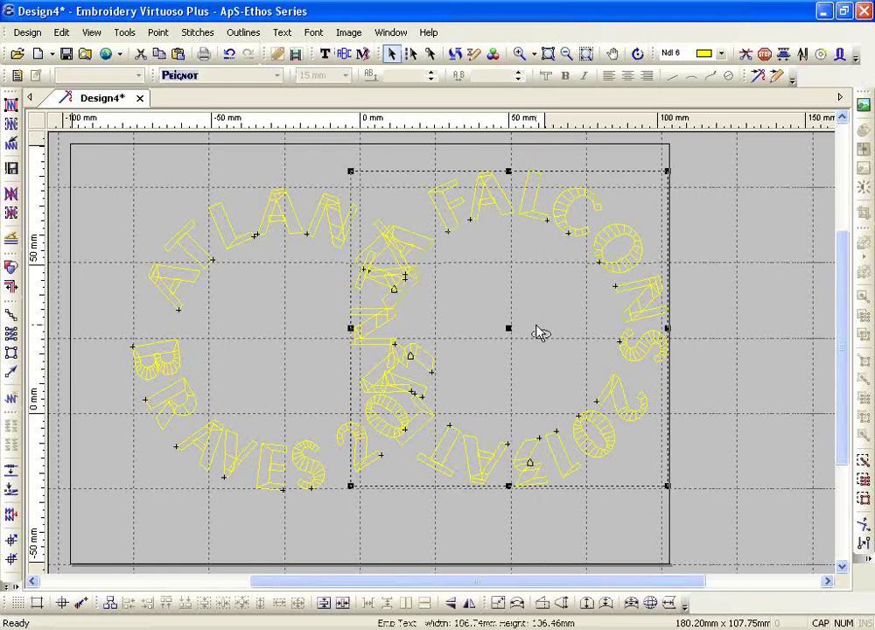
key("ctrl+a")
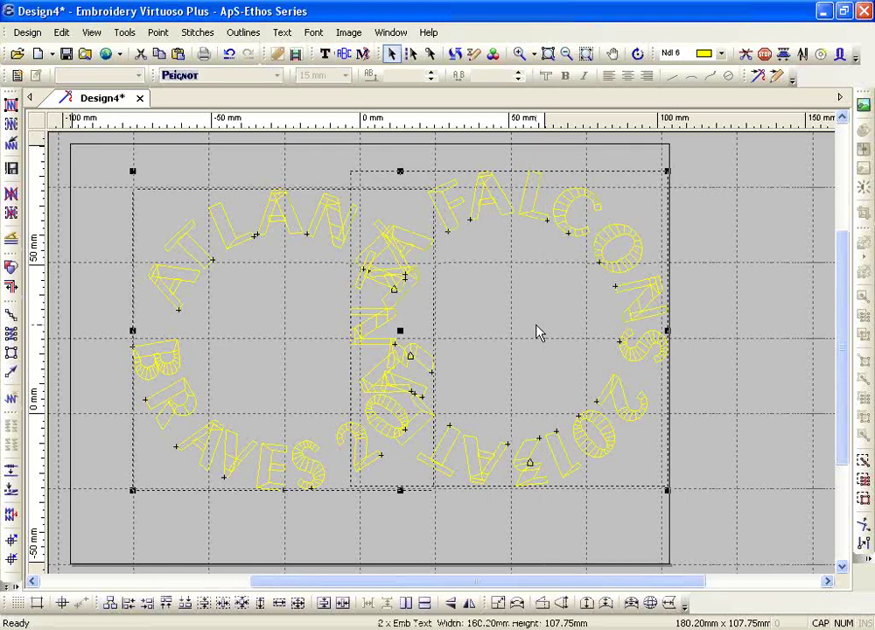
key("Delete")
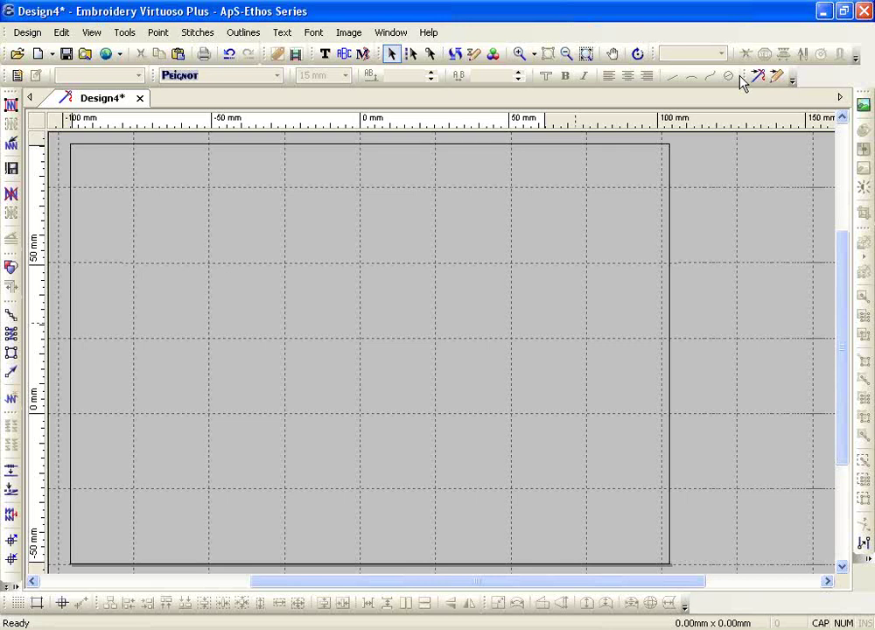
- Draw a Twin Arcs text guide spanning the hoop, arching up at its mid-point
left_click(326, 55)
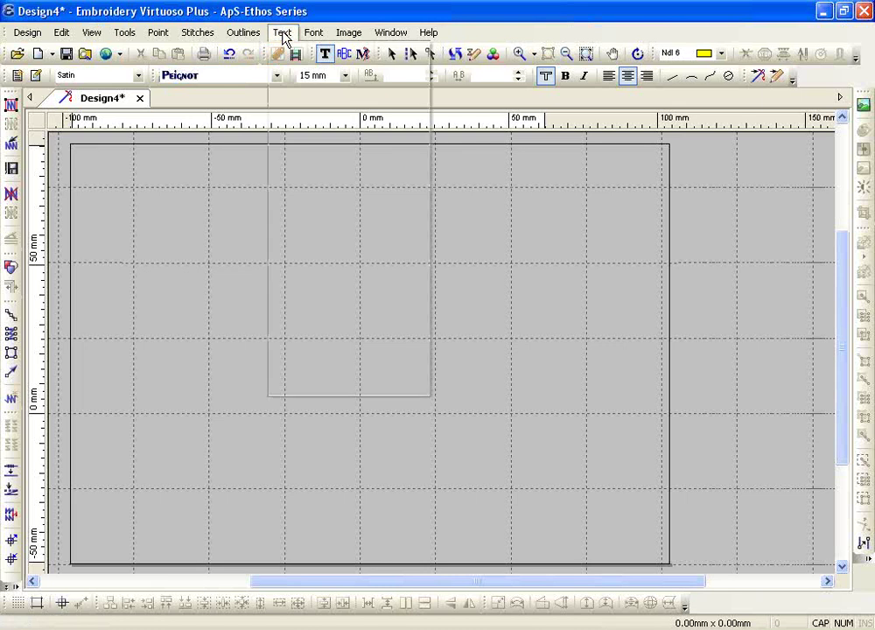
left_click(282, 33)
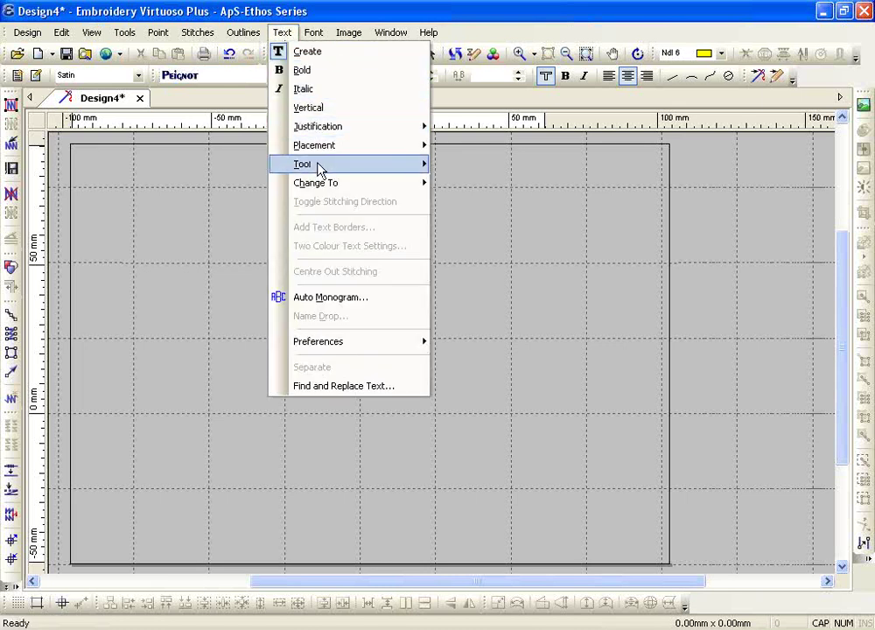
mouse_move(318, 168)
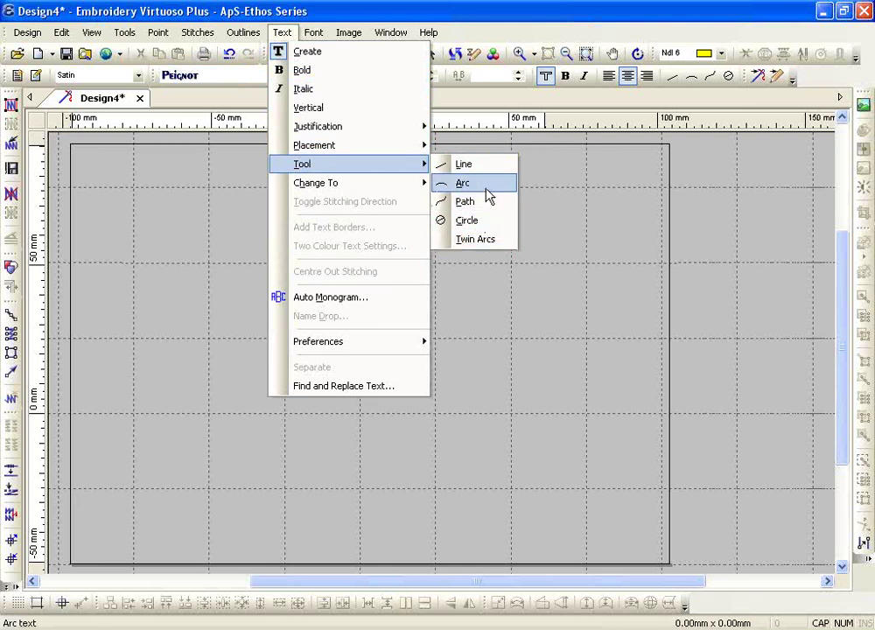
left_click(477, 240)
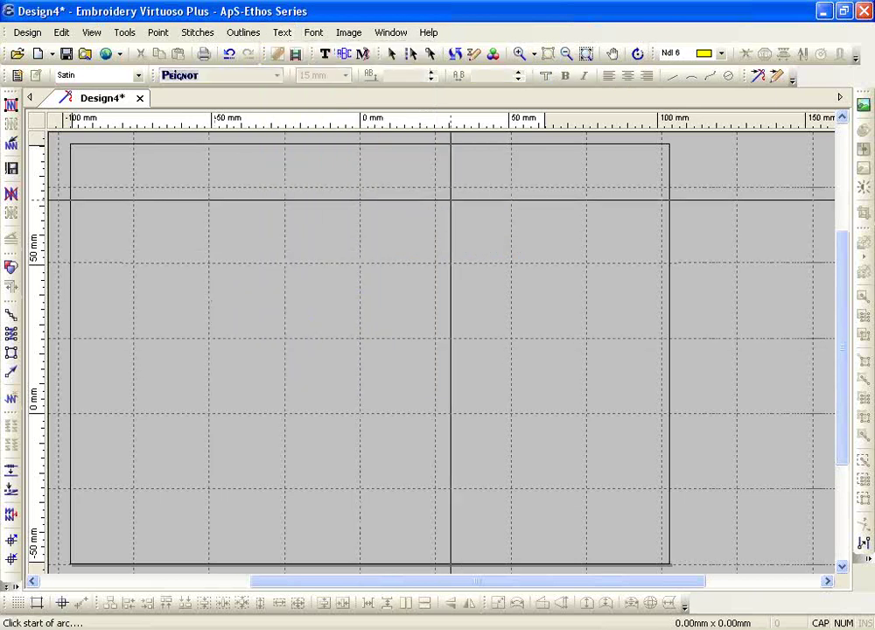
left_click(242, 315)
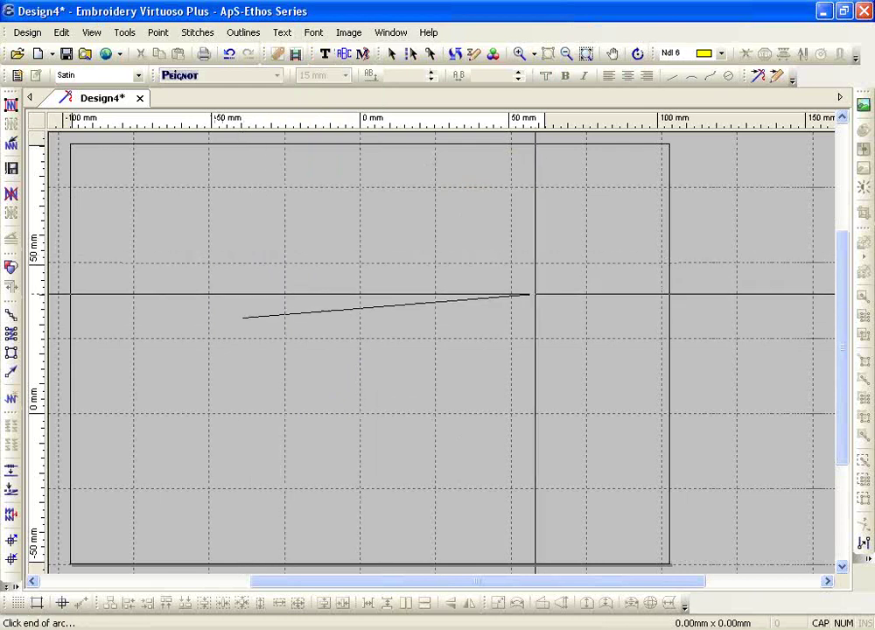
left_click(546, 316)
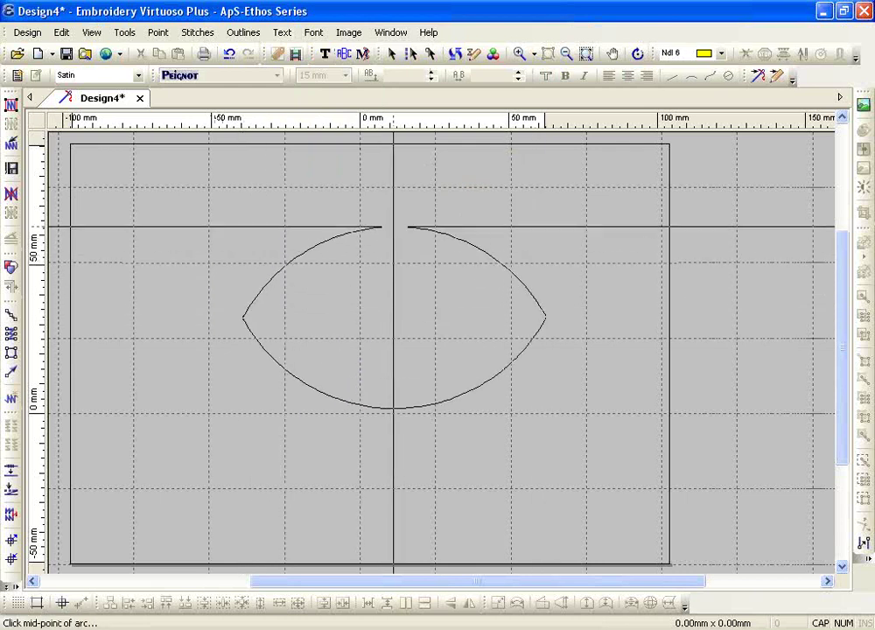
left_click(394, 227)
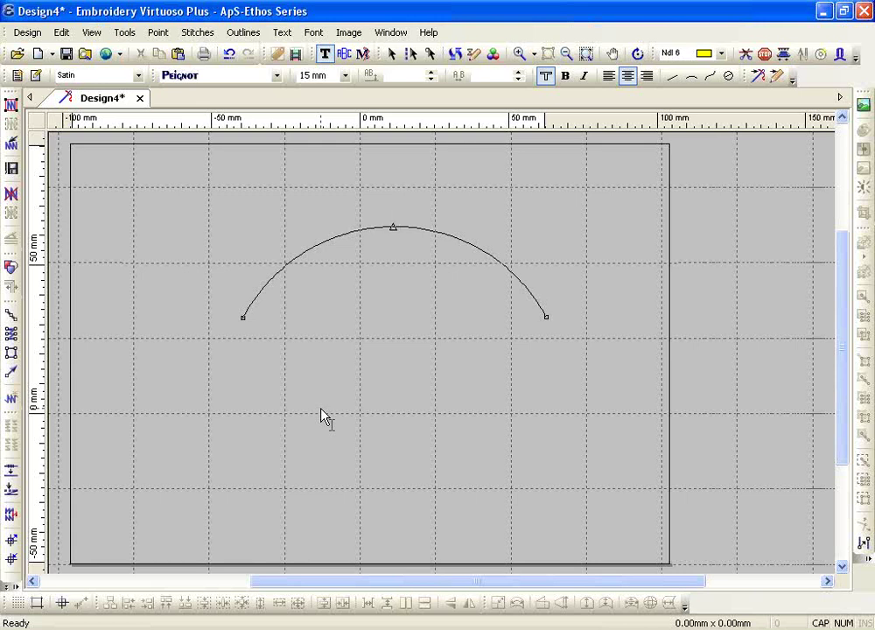
- Letter POWDER on the top arc and SPRINGS on the lower arc, then flatten the lower baseline
type("POLYDER")
key("BackSpace")
key("BackSpace")
key("BackSpace")
key("BackSpace")
key("BackSpace")
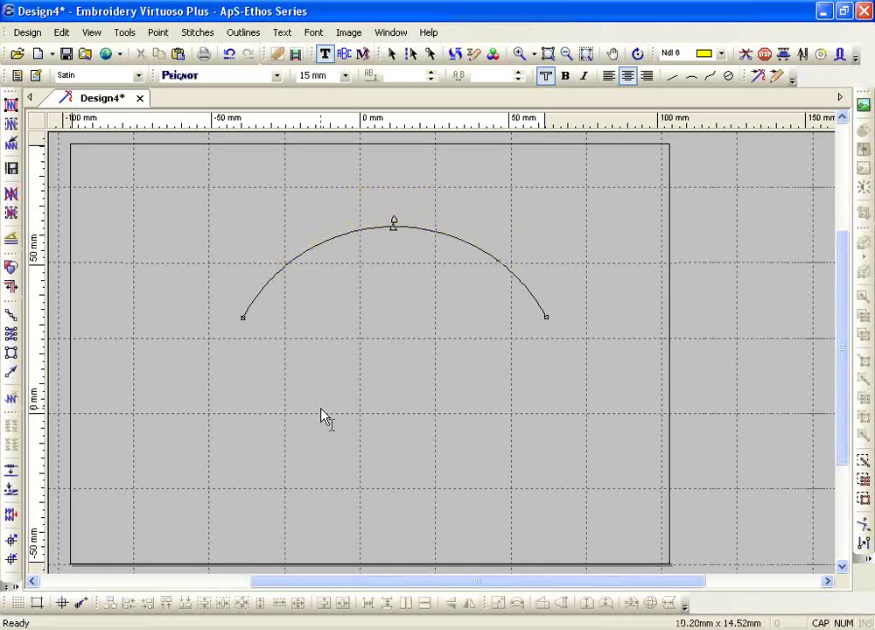
type("POWDER")
key("Return")
type("SPRINGS")
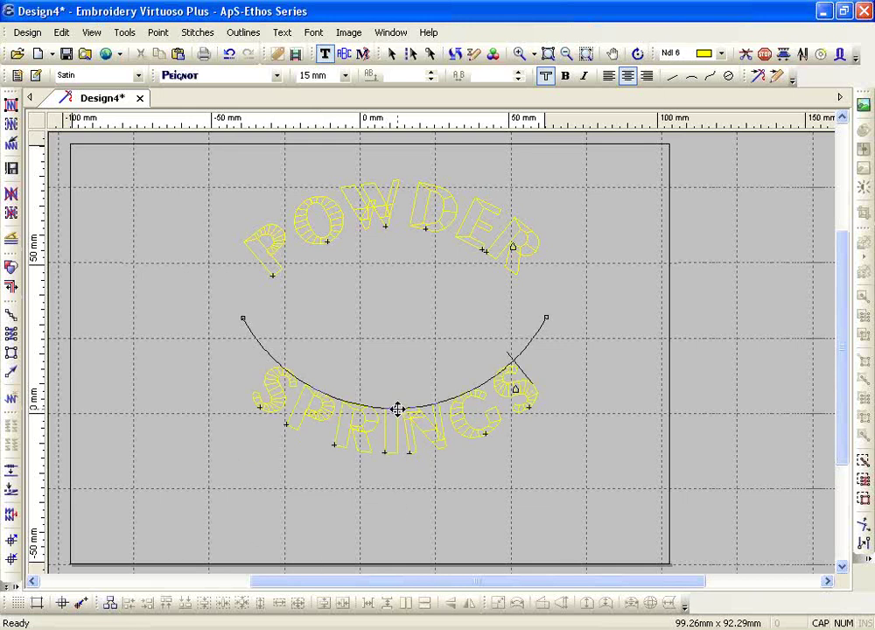
left_click_drag(398, 409, 399, 316)
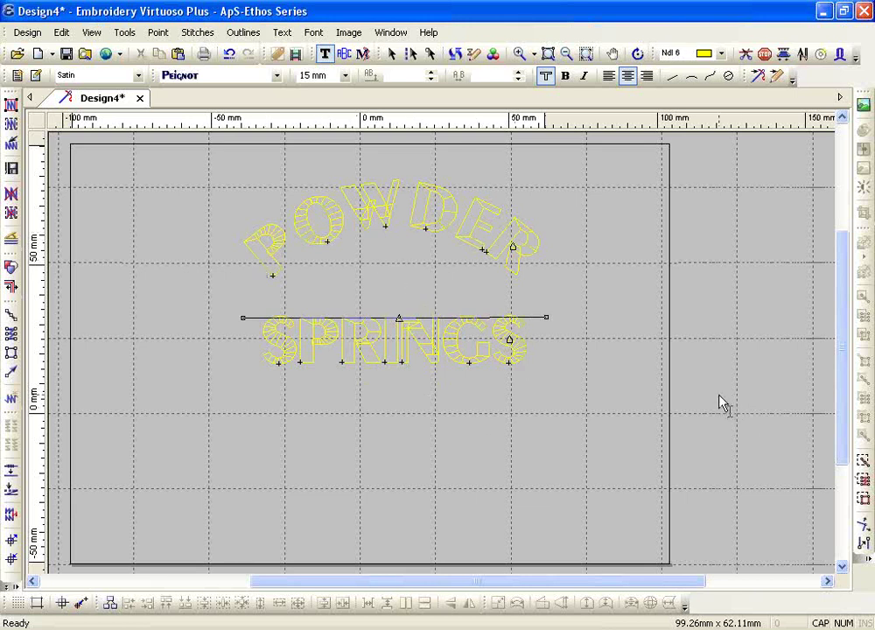
- Set the SPRINGS offset to -4.5 mm so it sits lower beneath POWDER
double_click(411, 348)
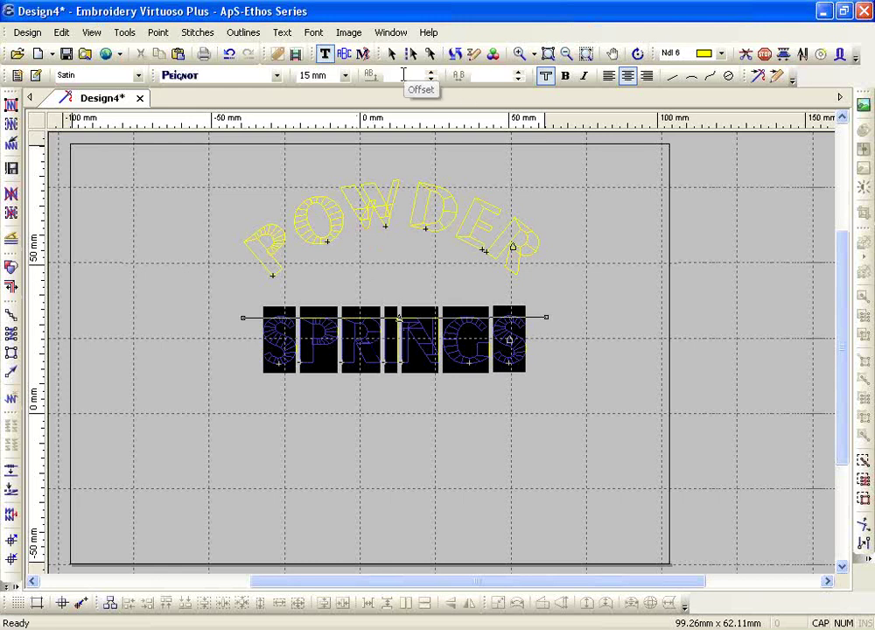
left_click(431, 79)
left_click(431, 78)
left_click(431, 78)
left_click_drag(431, 79, 431, 79)
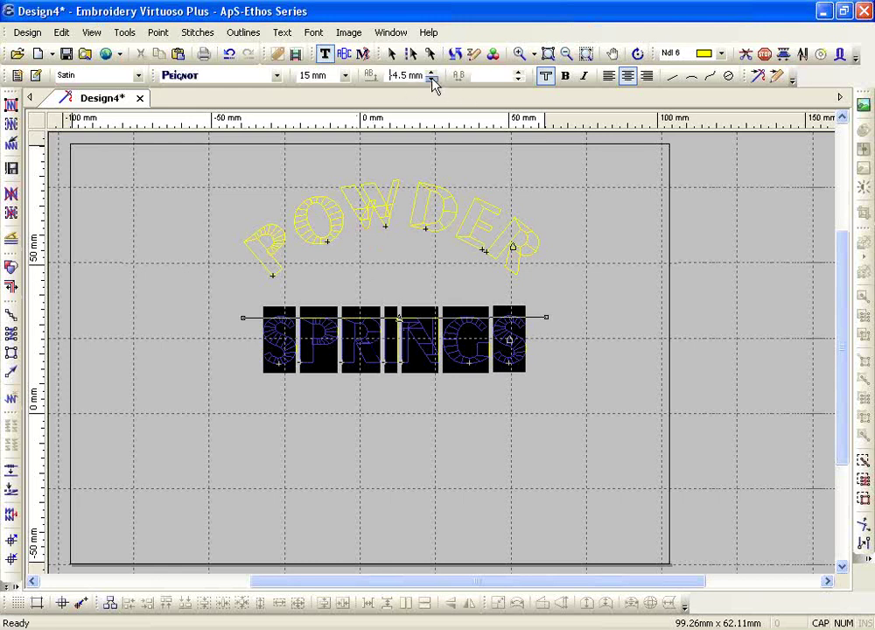
key("Escape")
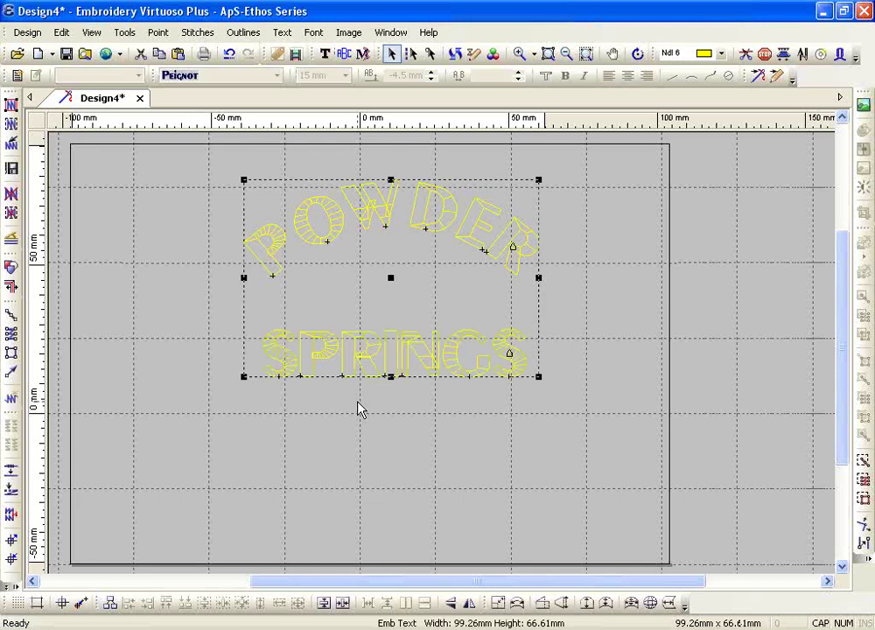